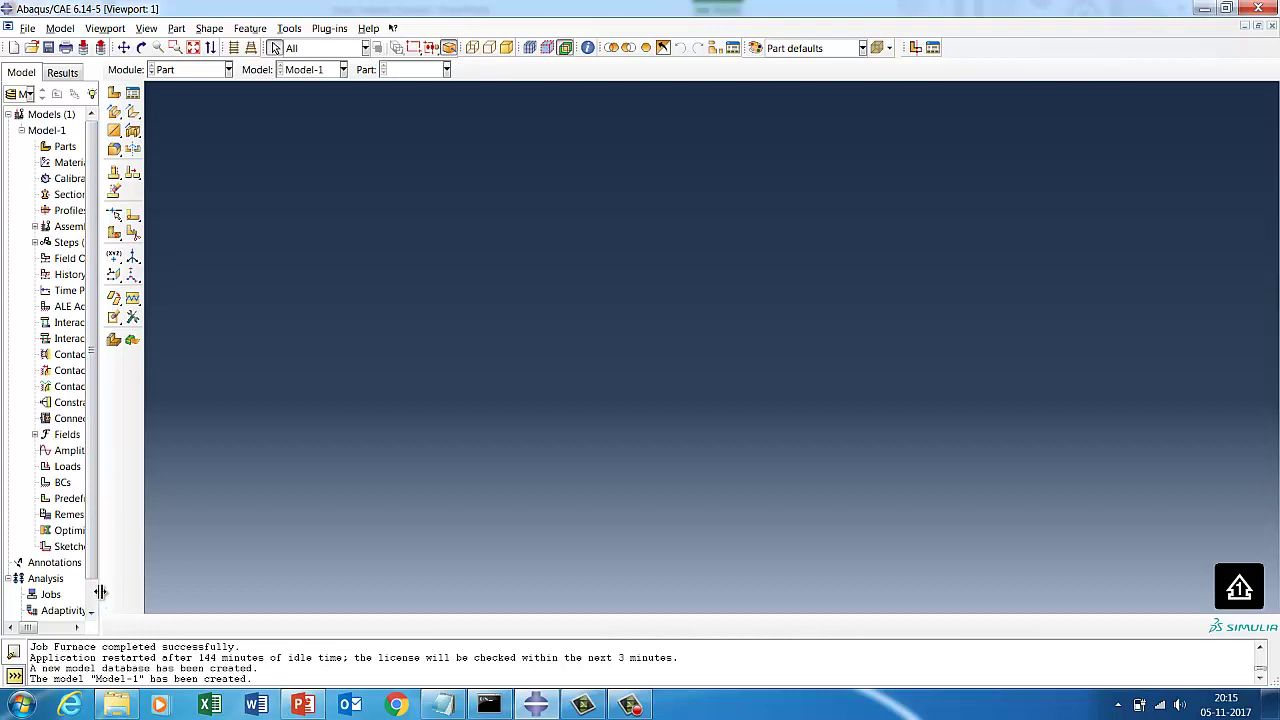
- Create a 2D planar deformable shell part named Brick with an approximate size of 6
left_click_drag(100, 592, 155, 590)
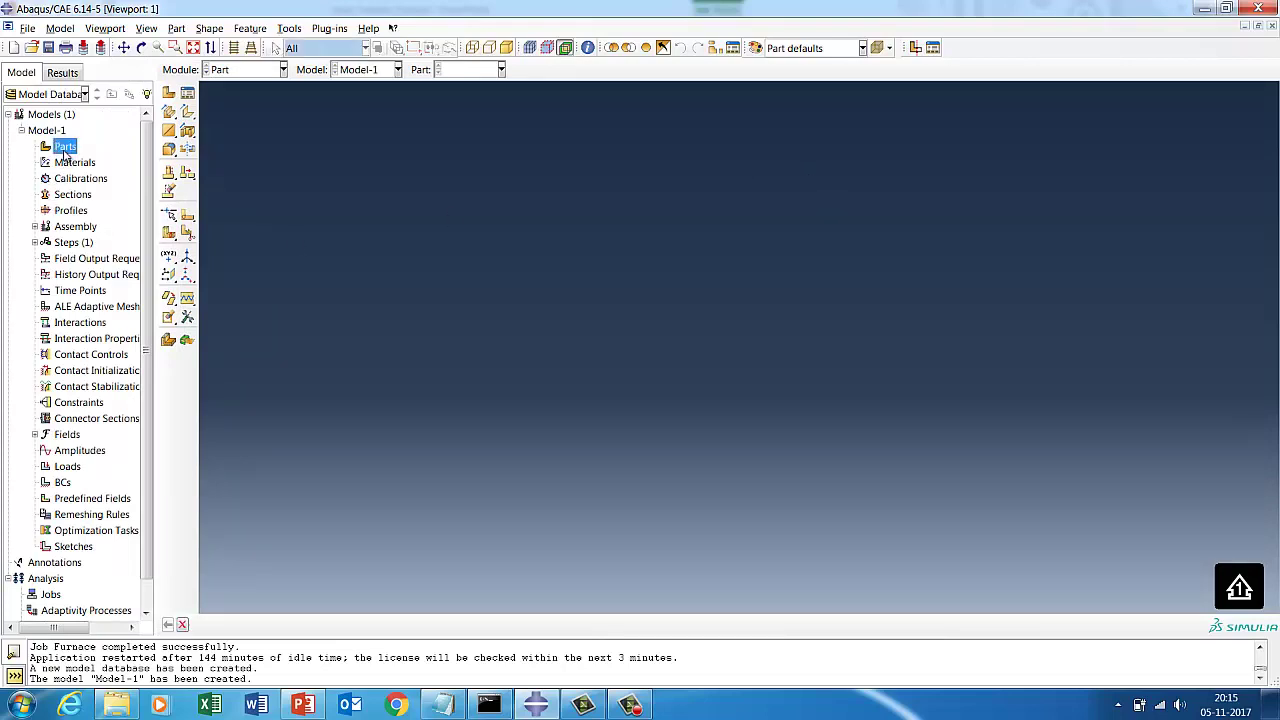
right_click(66, 148)
left_click(86, 180)
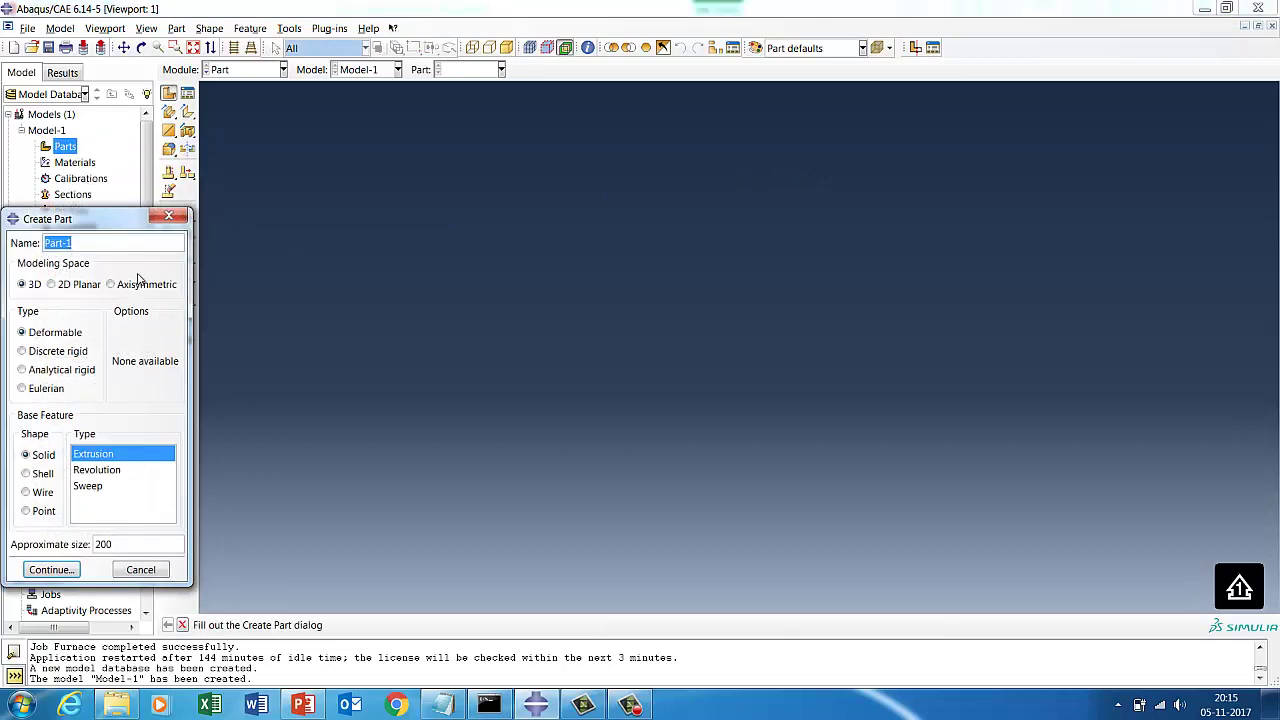
type("Brick")
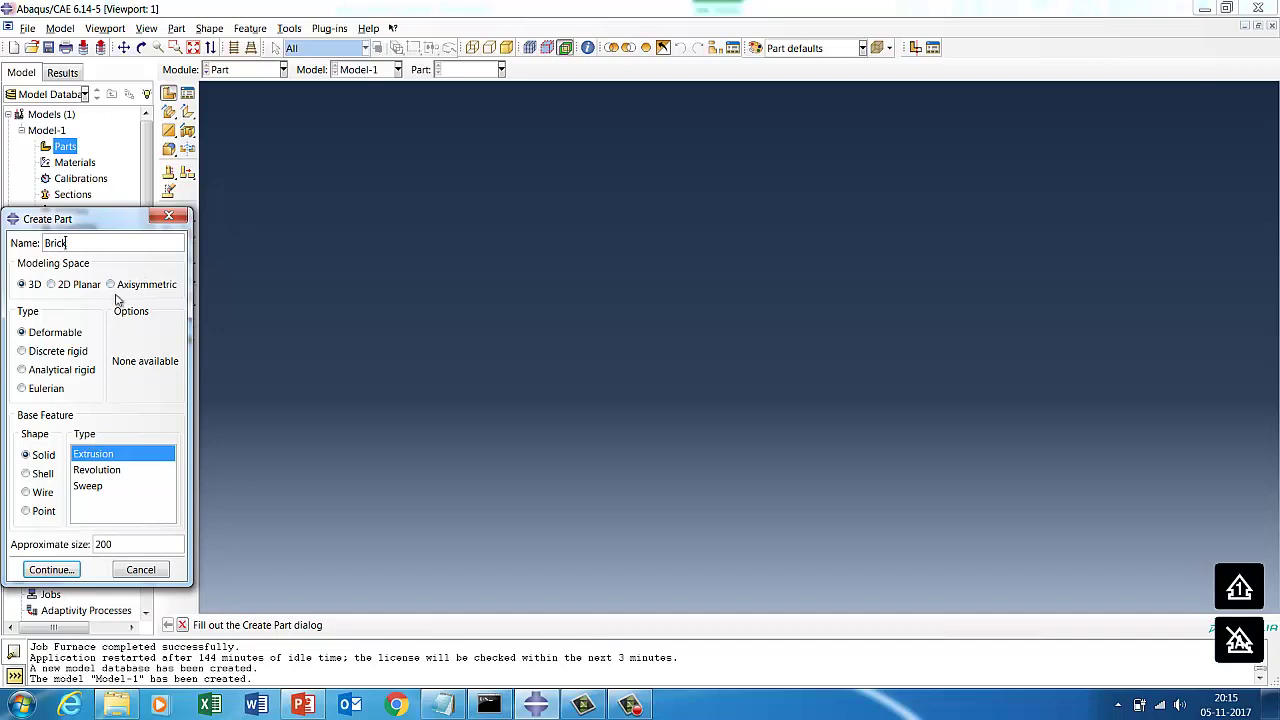
left_click(64, 287)
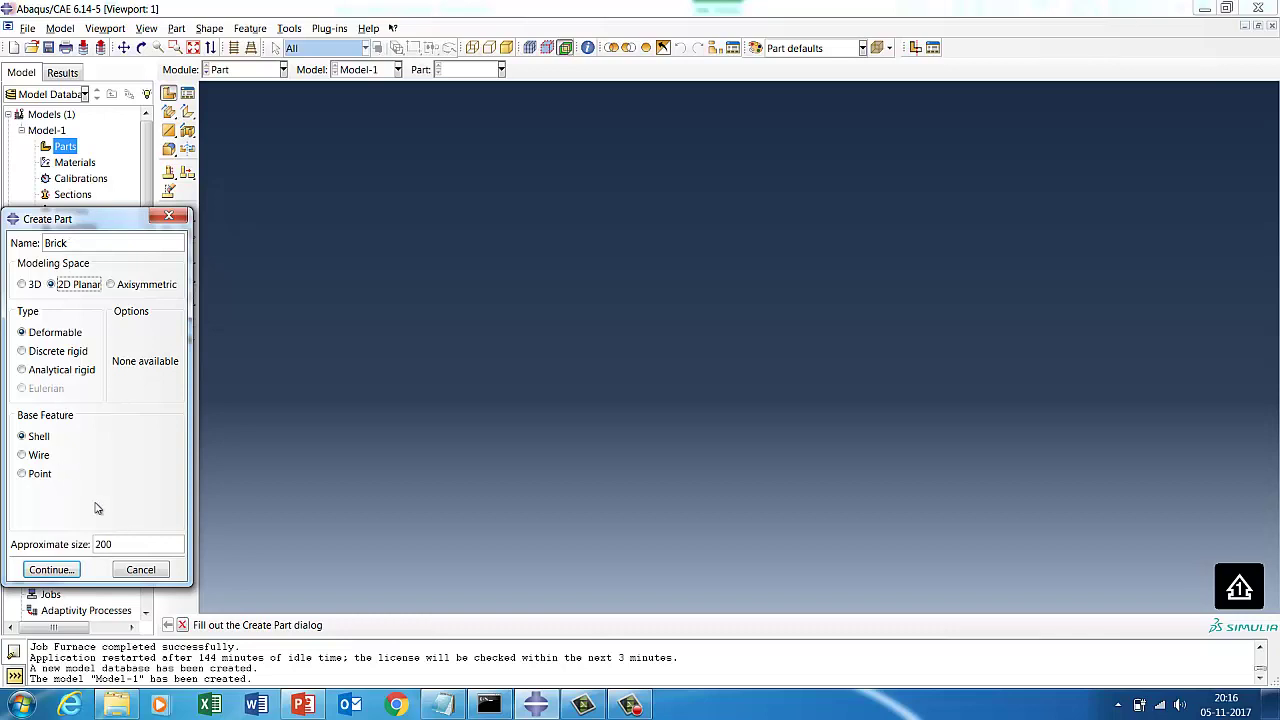
left_click_drag(116, 544, 86, 545)
type("6")
left_click(70, 572)
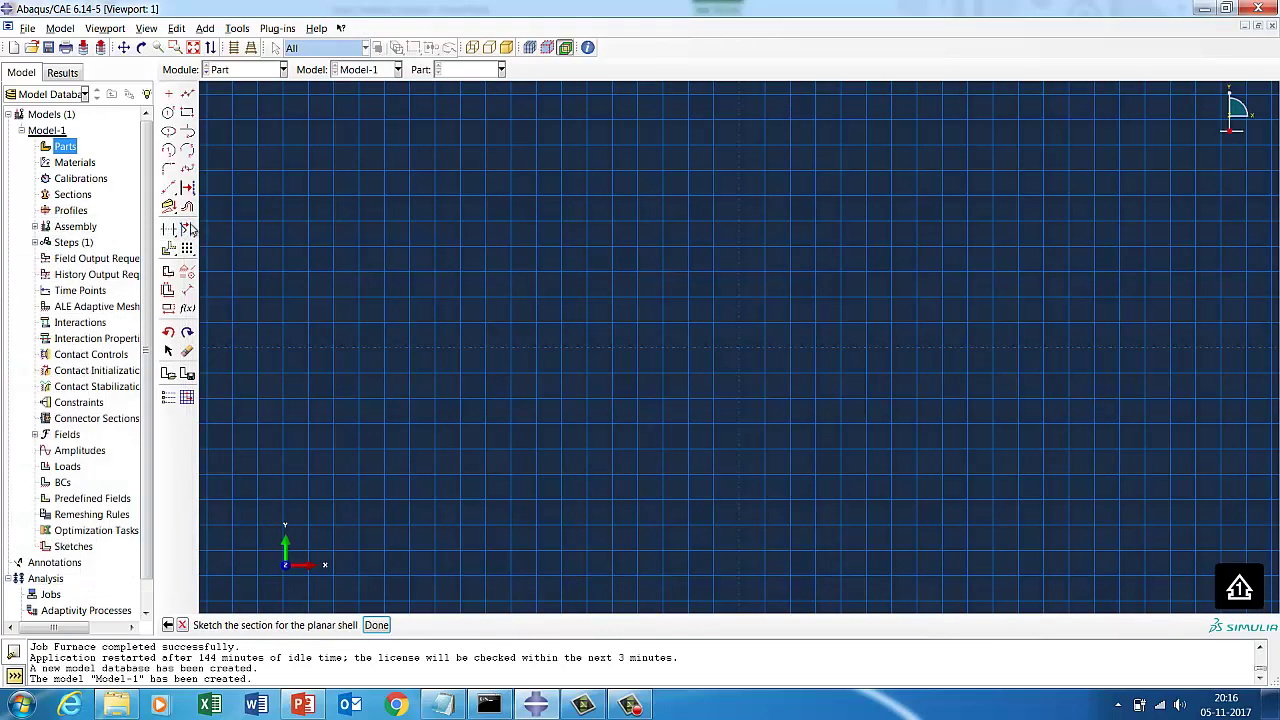
- Place isolated points at (-1.5,-1.5) and (1.5,1.5) in the sketch for the outer corners
left_click(168, 93)
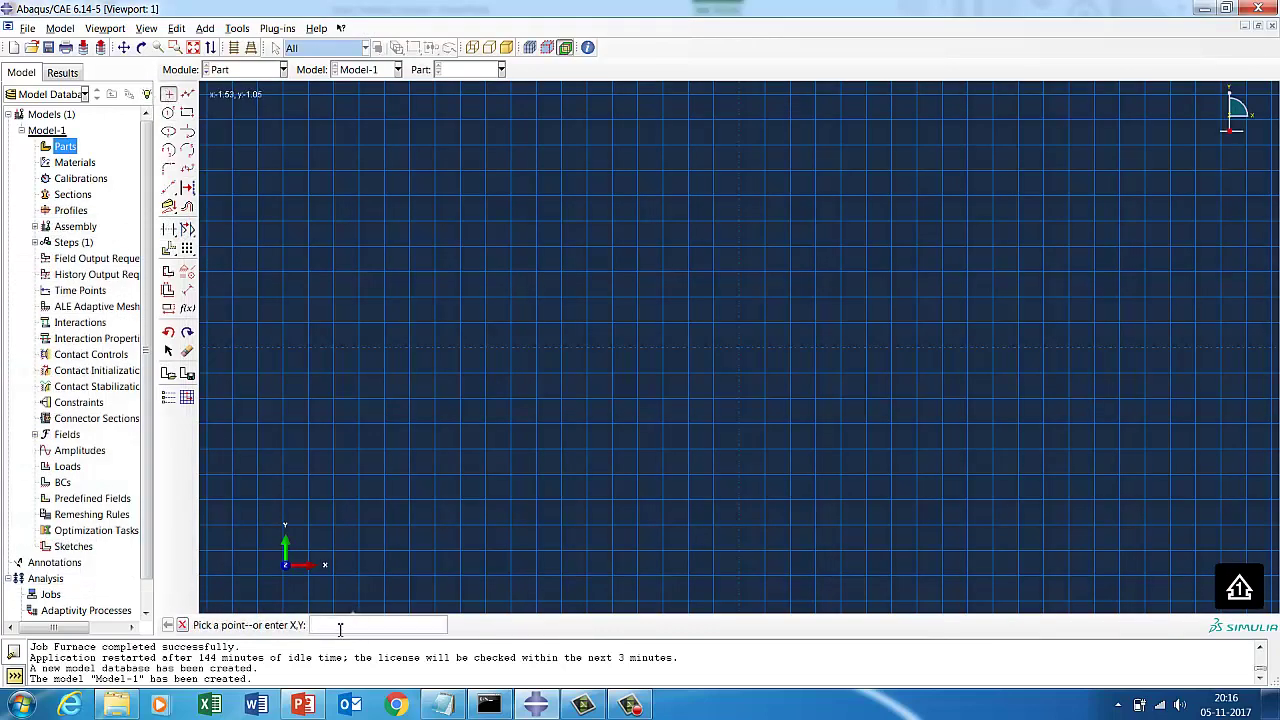
key("Return")
type("-1.5,-1")
key("Return")
type("1.5,1.5")
key("Return")
left_click(193, 47)
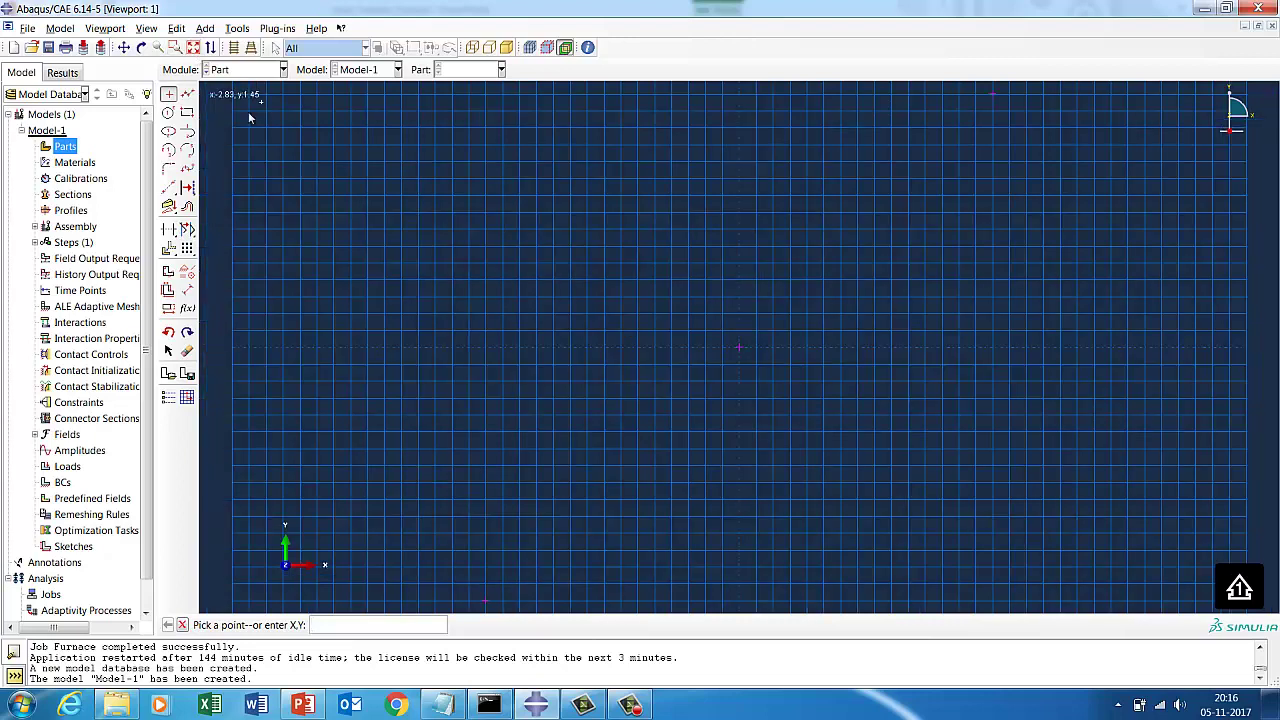
- Draw the outer rectangle between the points at (-1.5,-1.5) and (1.5,1.5)
left_click(187, 112)
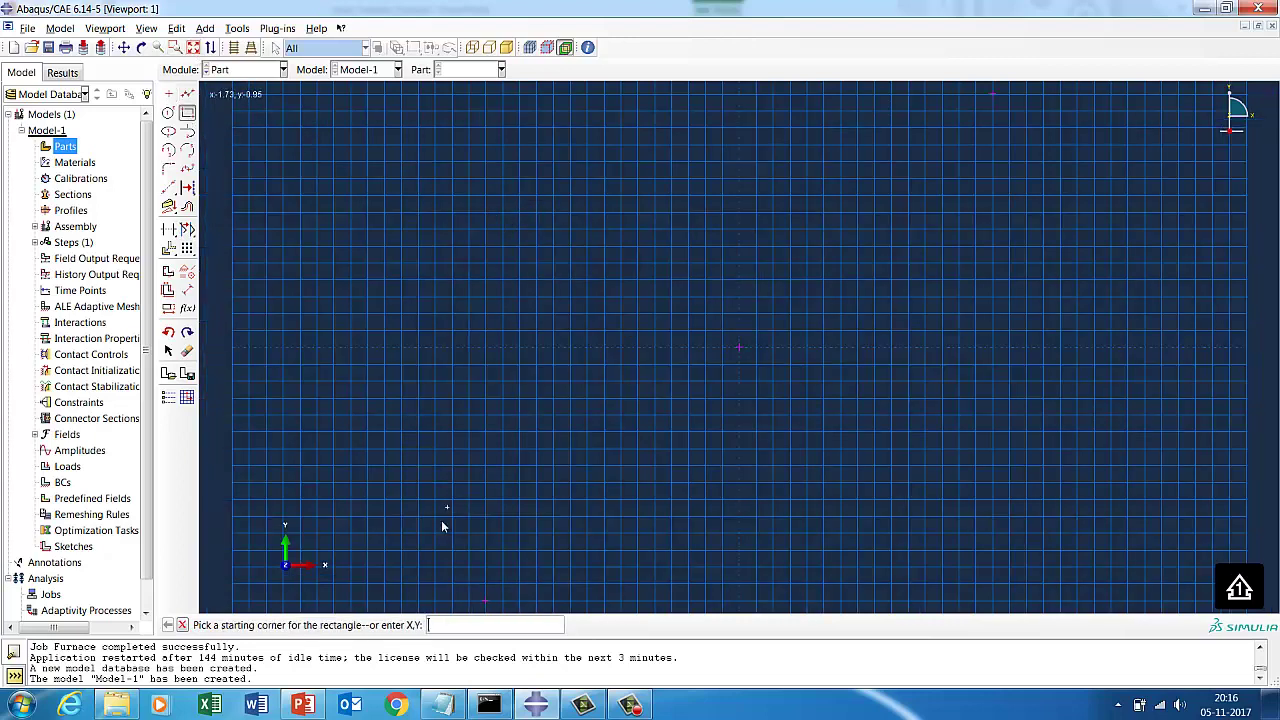
left_click(486, 600)
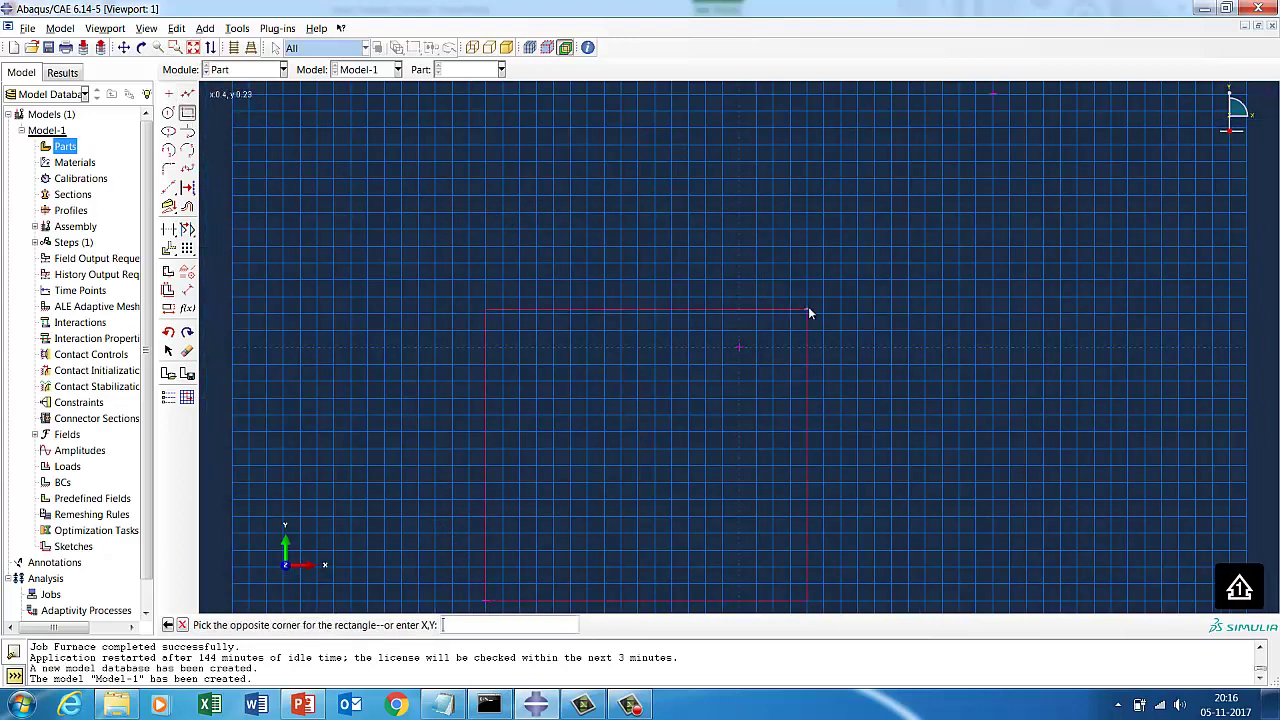
left_click(989, 96)
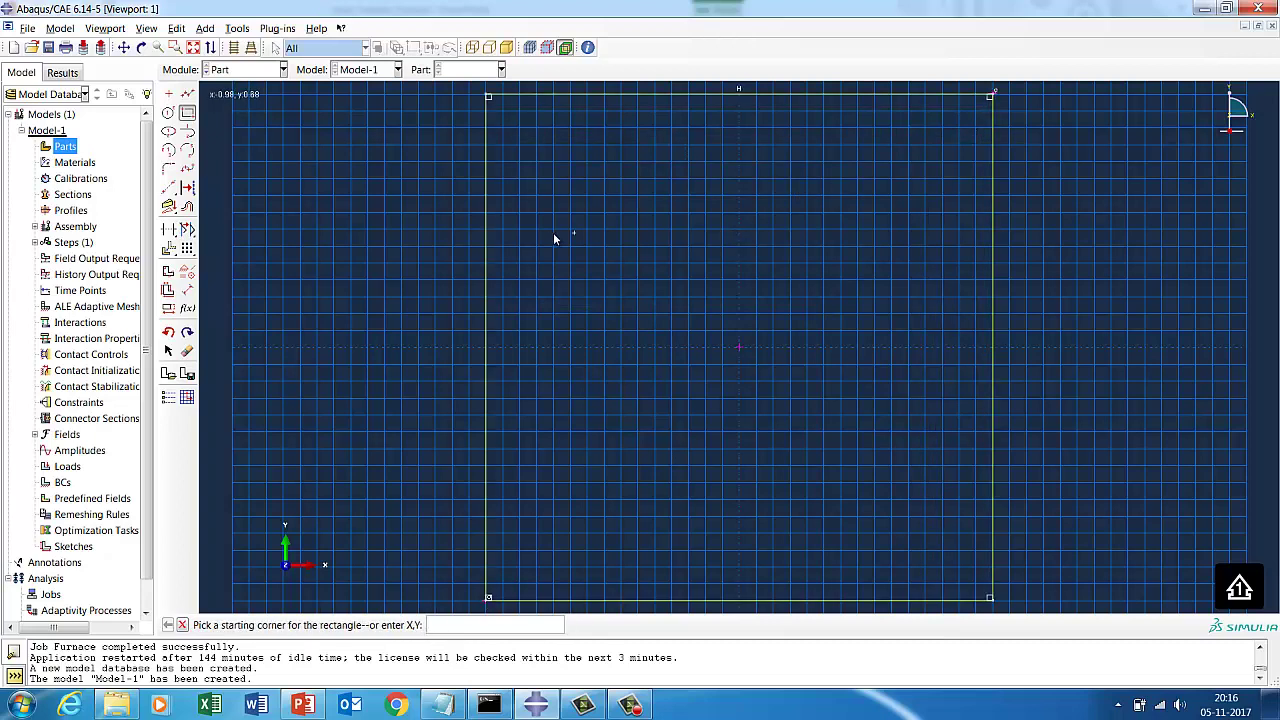
- Place isolated points at (-0.6,-0.6) and (0.6,0.6) for the corners of the inner opening
left_click(168, 93)
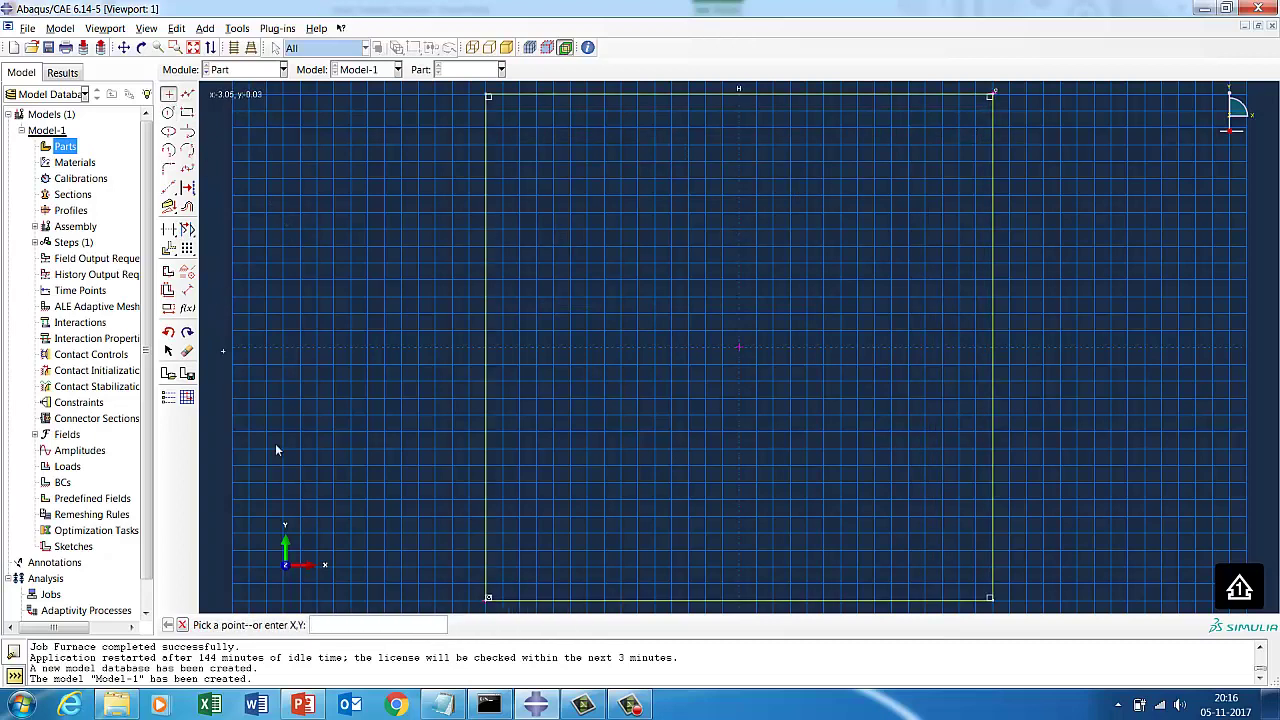
left_click(346, 626)
type("-0.6,-0.6")
key("Return")
key("Return")
- Draw the inner rectangle between the points at (-0.6,-0.6) and (0.6,0.6) and finish the shell sketch
left_click(187, 112)
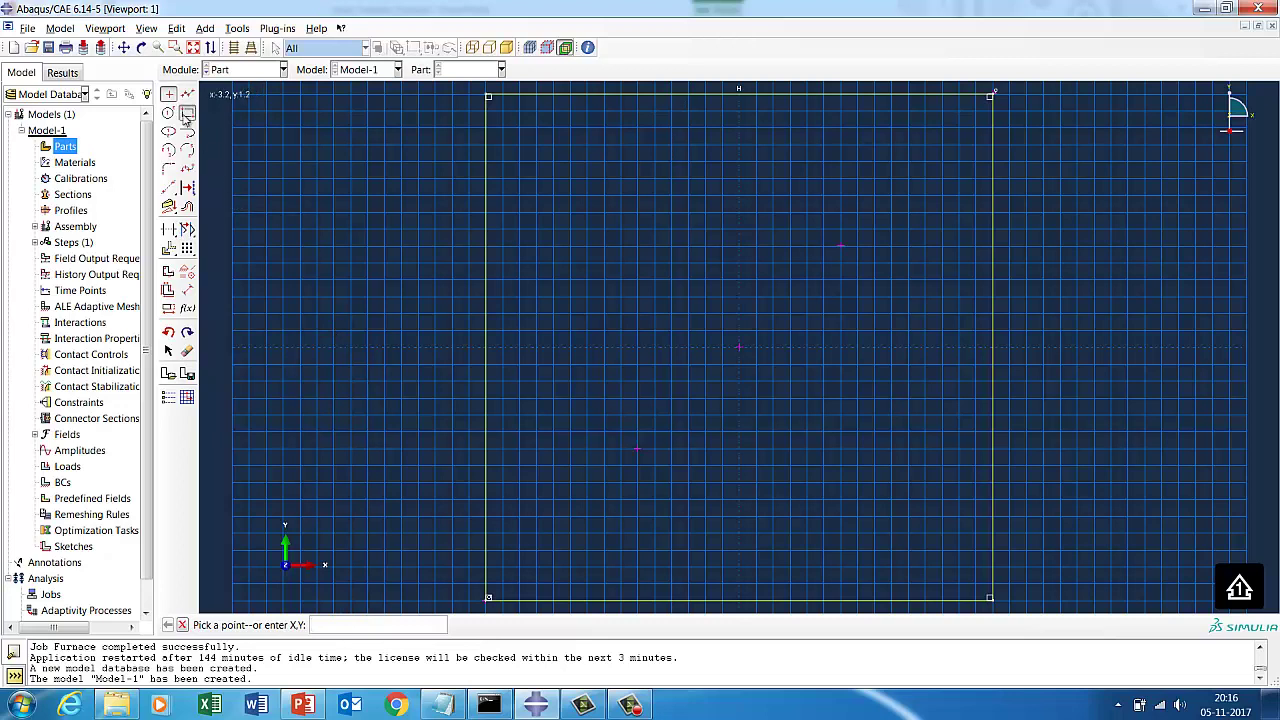
left_click(638, 449)
left_click(840, 247)
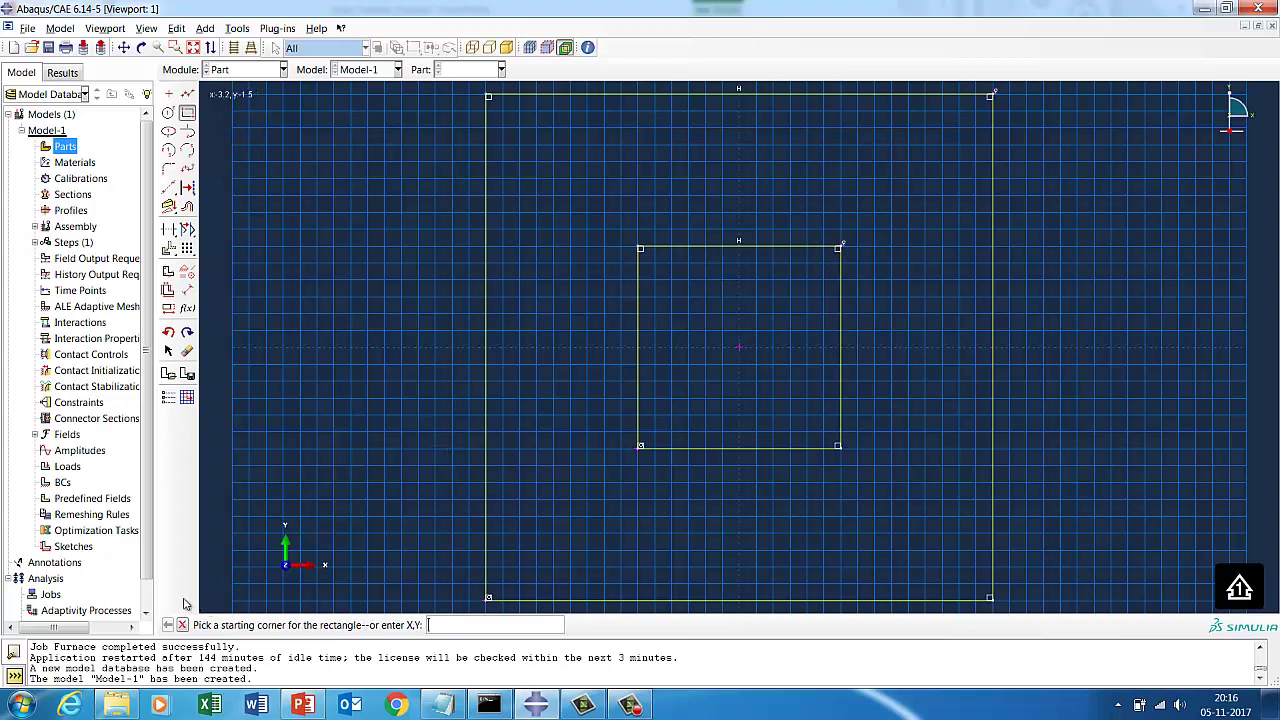
left_click(182, 625)
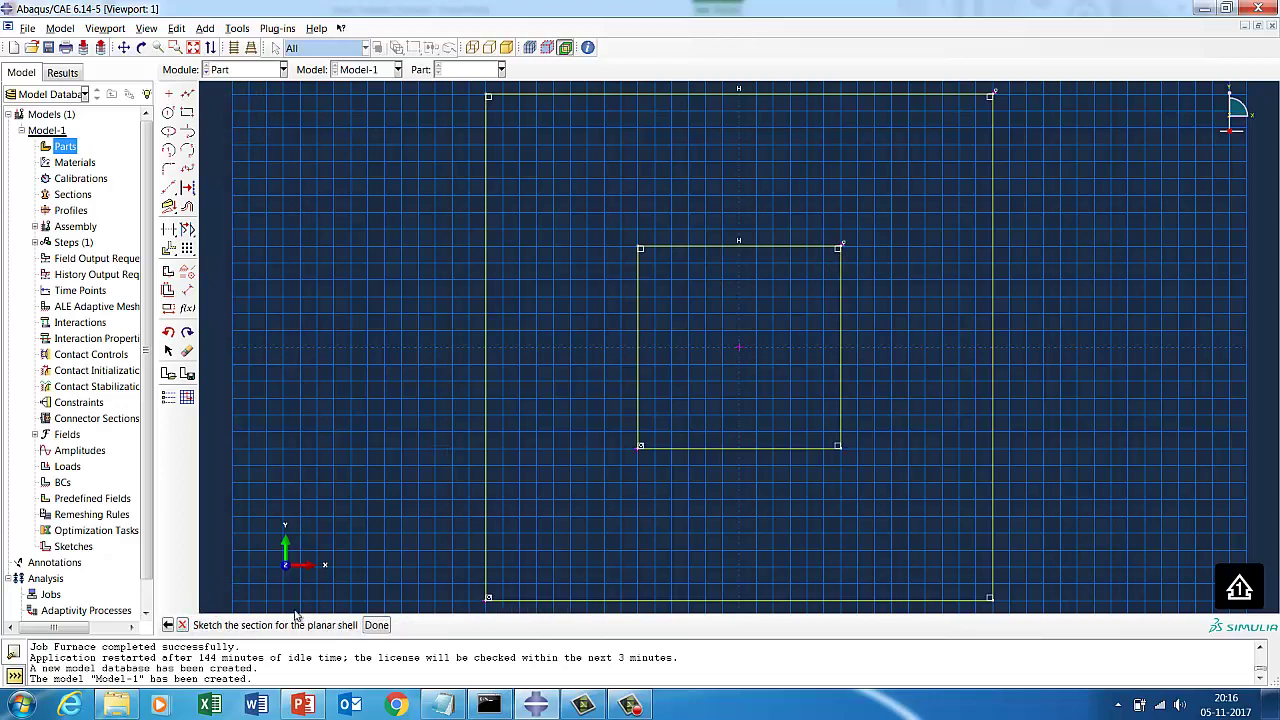
left_click(376, 625)
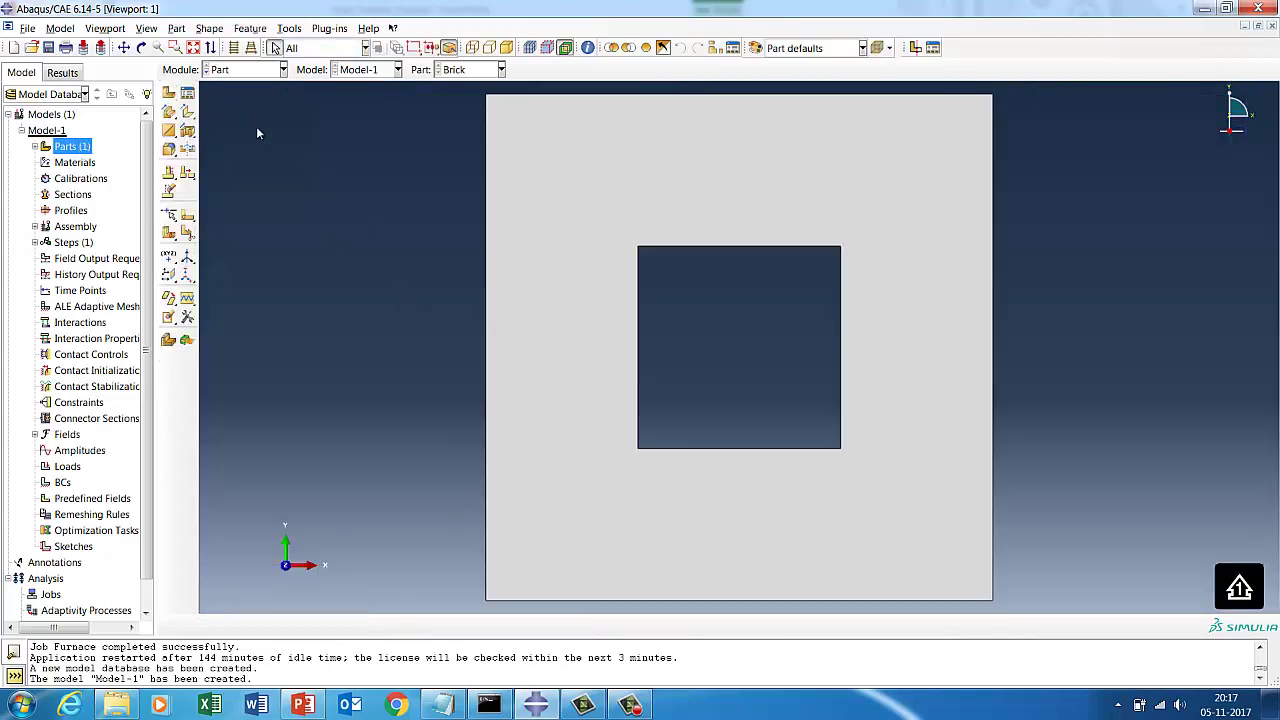
- Switch to the Property module and create a material named Brick with a thermal conductivity behavior
left_click(238, 70)
left_click(230, 105)
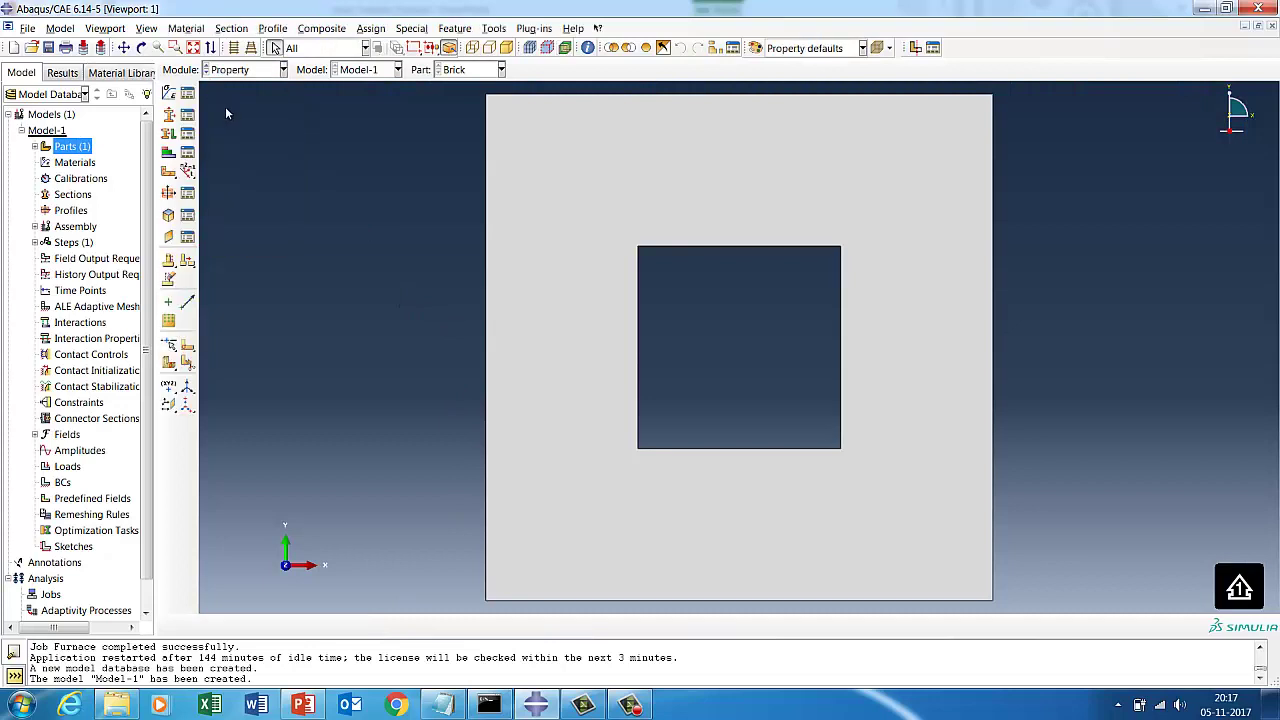
left_click(187, 95)
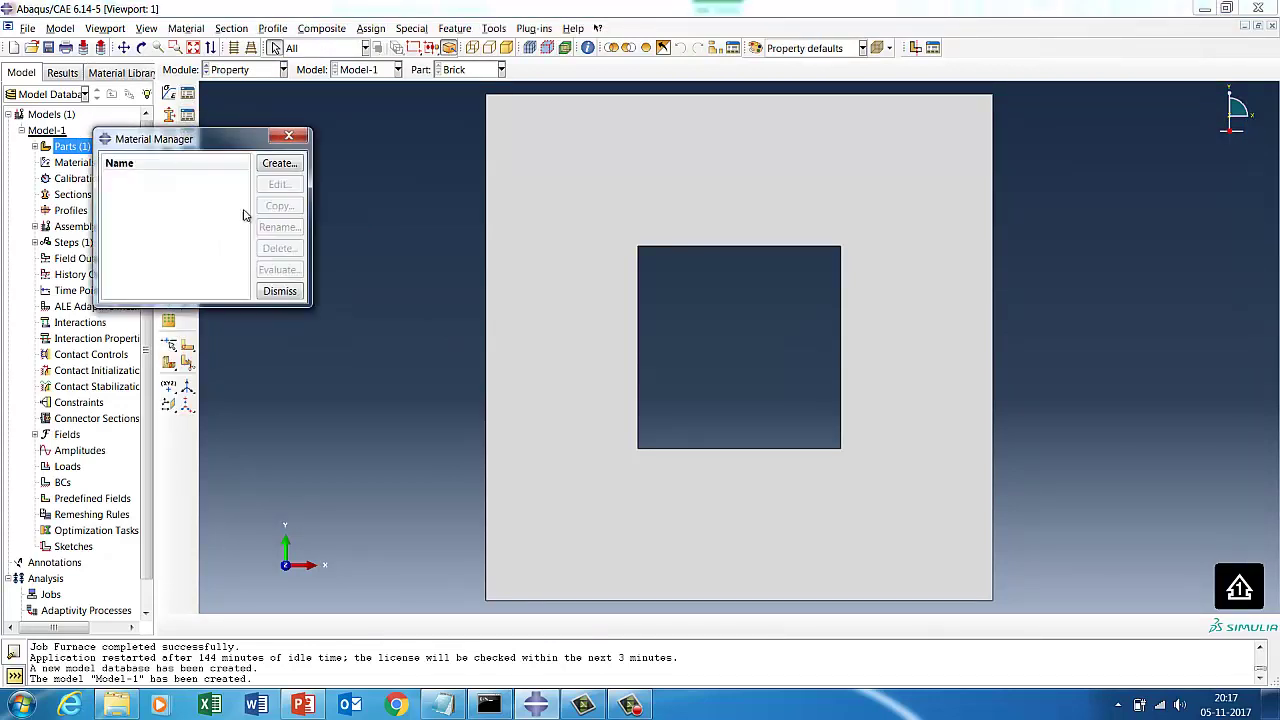
left_click(274, 165)
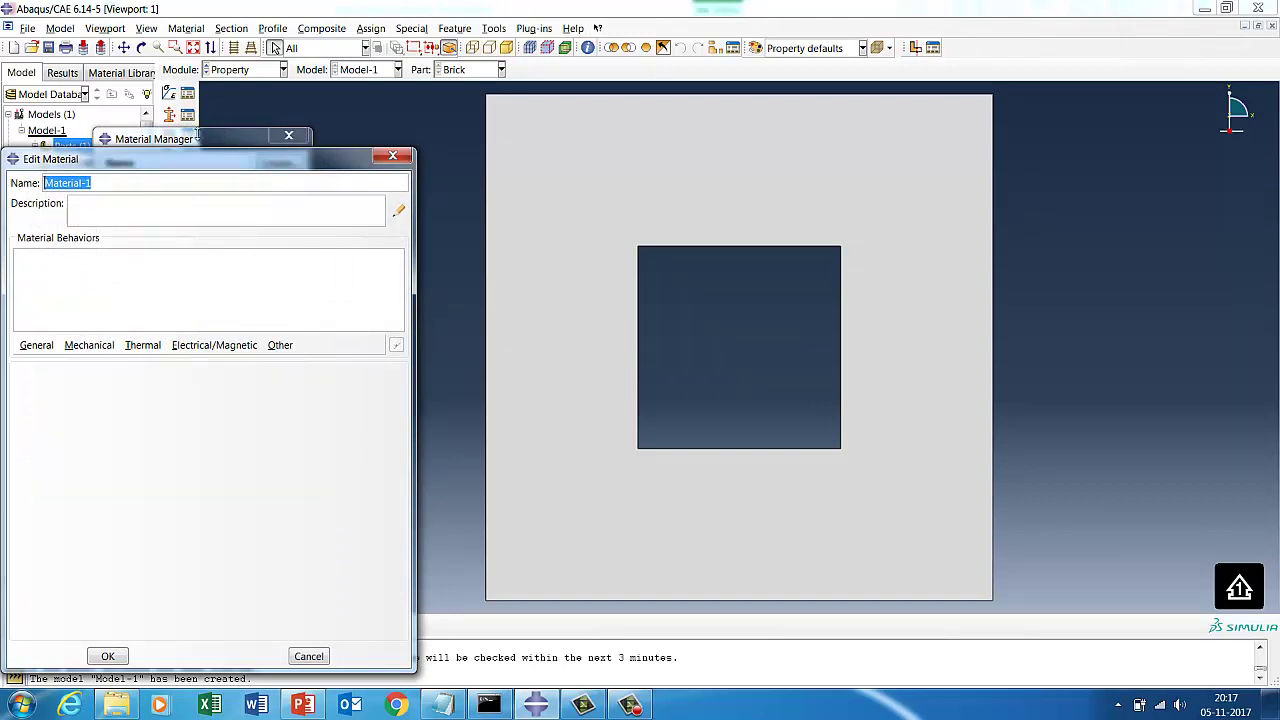
type("Brick")
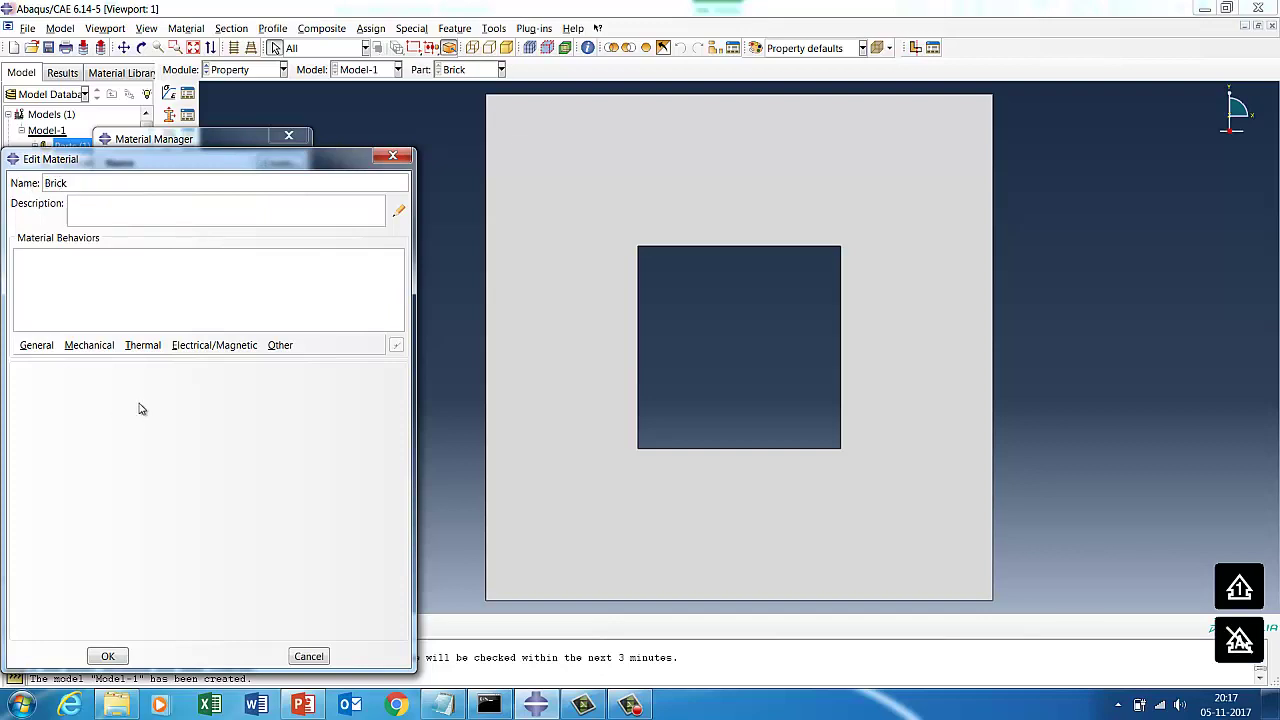
left_click(93, 350)
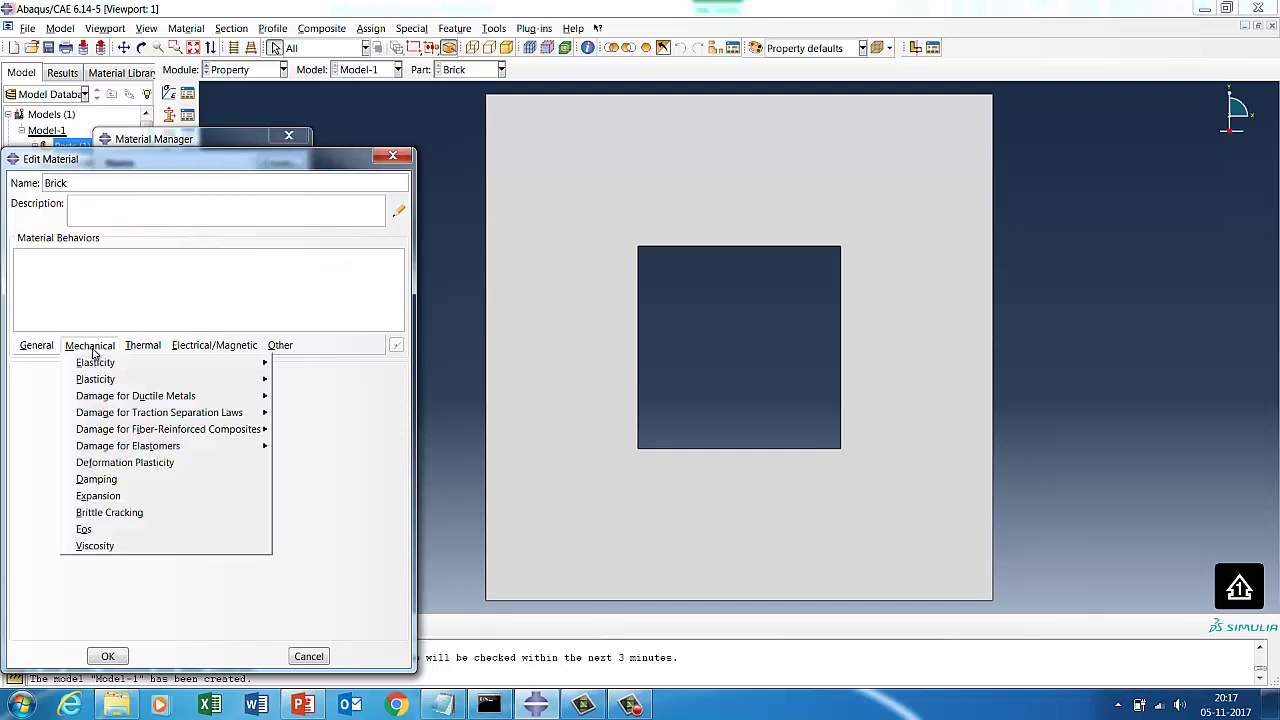
left_click(155, 364)
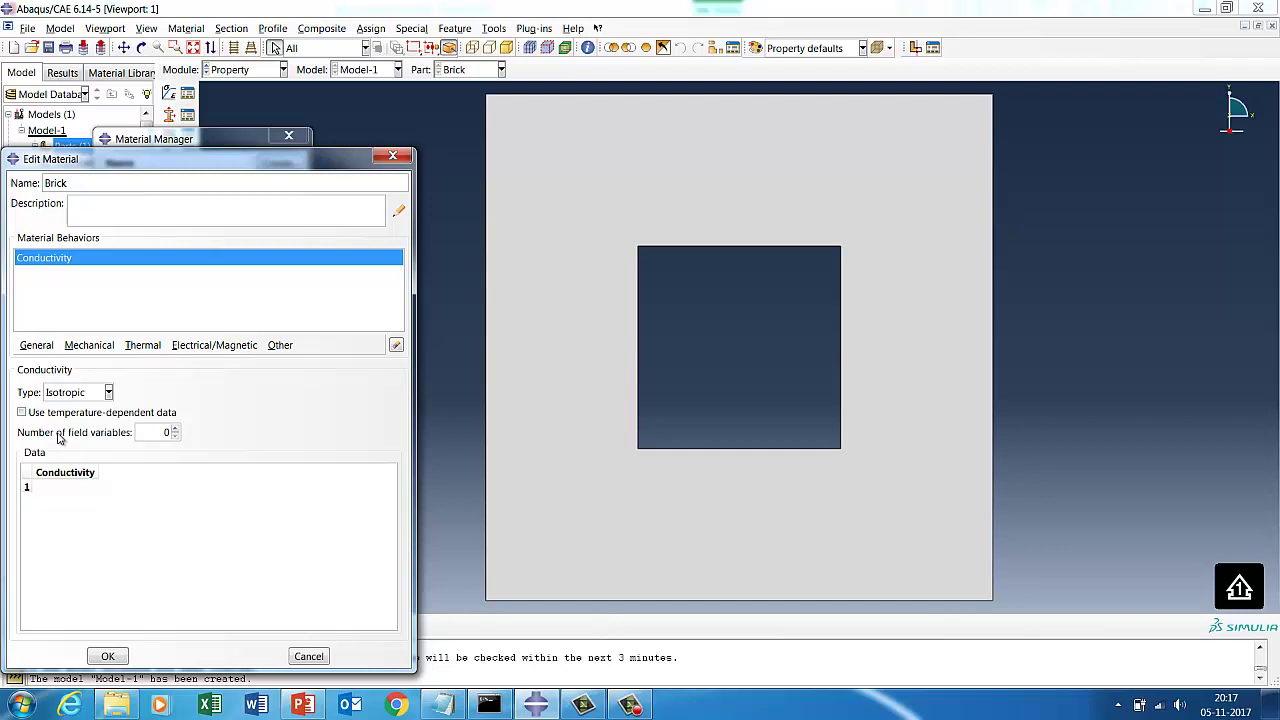
- Set the isotropic conductivity of the Brick material to 0.0057
left_click(54, 489)
key("Return")
left_click(66, 489)
left_click(66, 489)
type("0.0057")
key("Return")
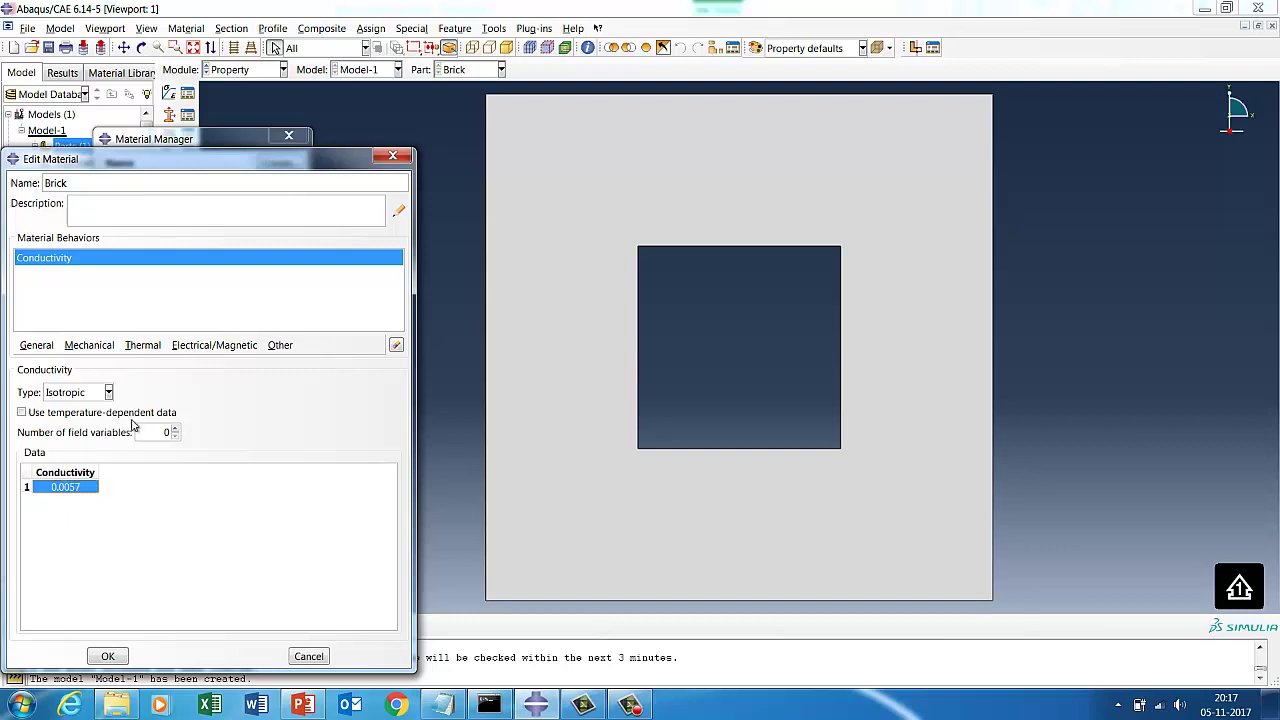
left_click(58, 414)
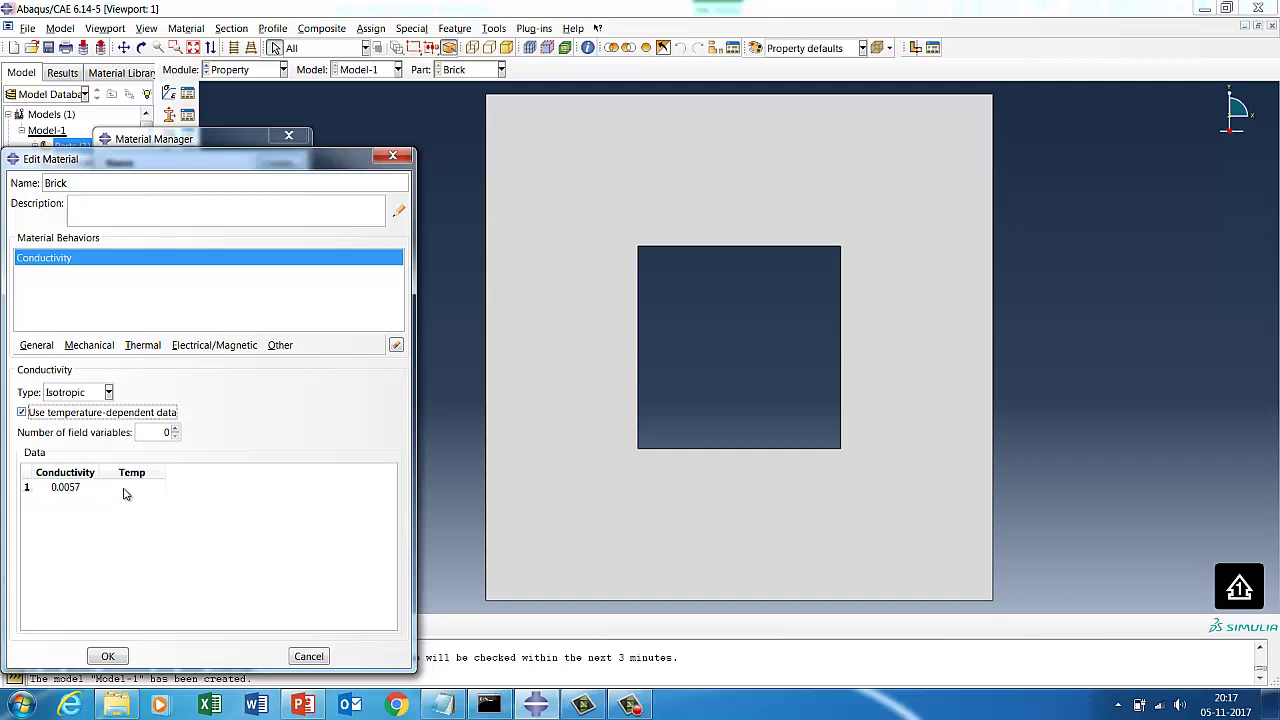
left_click(144, 488)
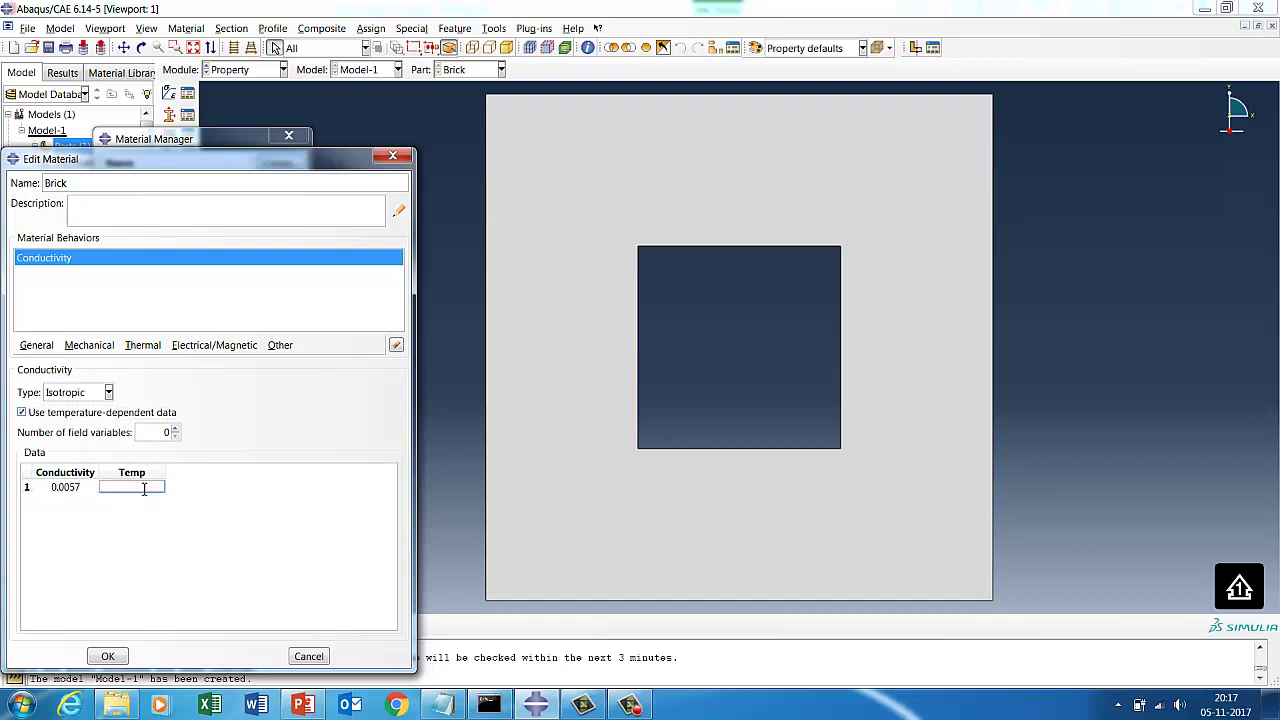
key("Tab")
left_click_drag(130, 505, 46, 507)
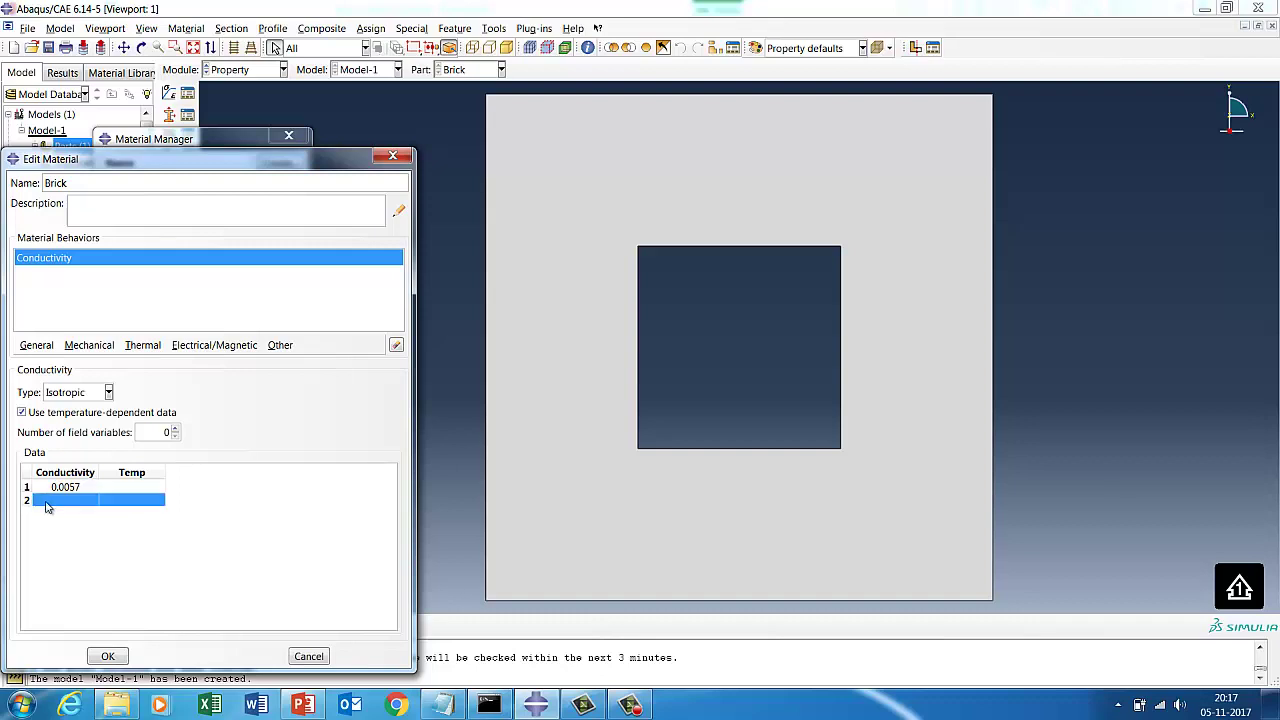
right_click(44, 507)
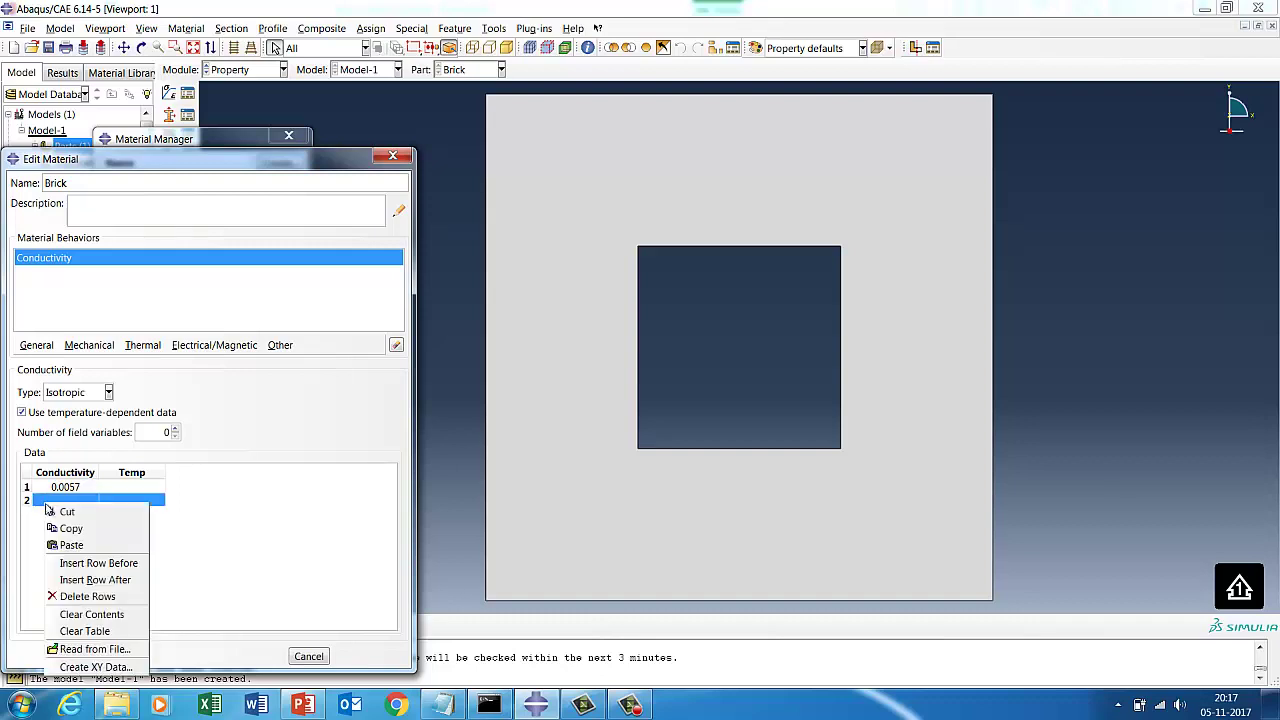
left_click(84, 596)
left_click(48, 414)
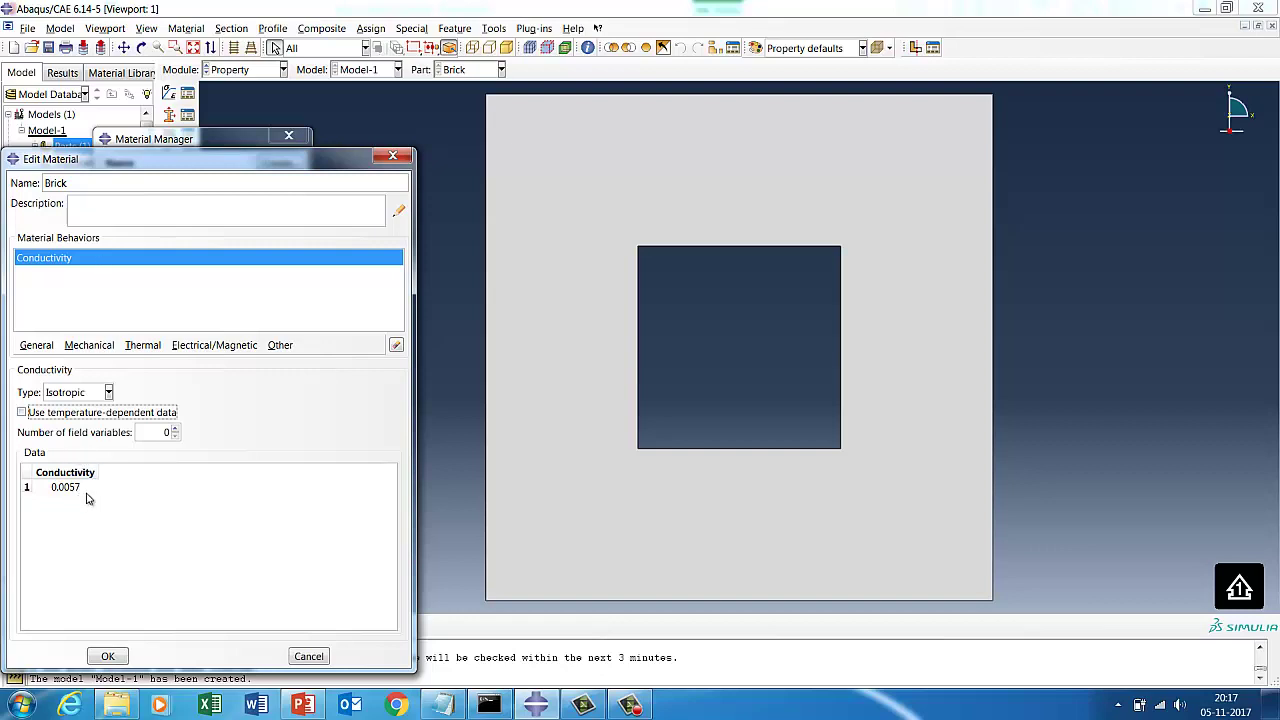
- Save the Brick material and create a solid homogeneous section named Brick with it, enabling a plane stress/strain thickness of 1
left_click(107, 654)
left_click(271, 291)
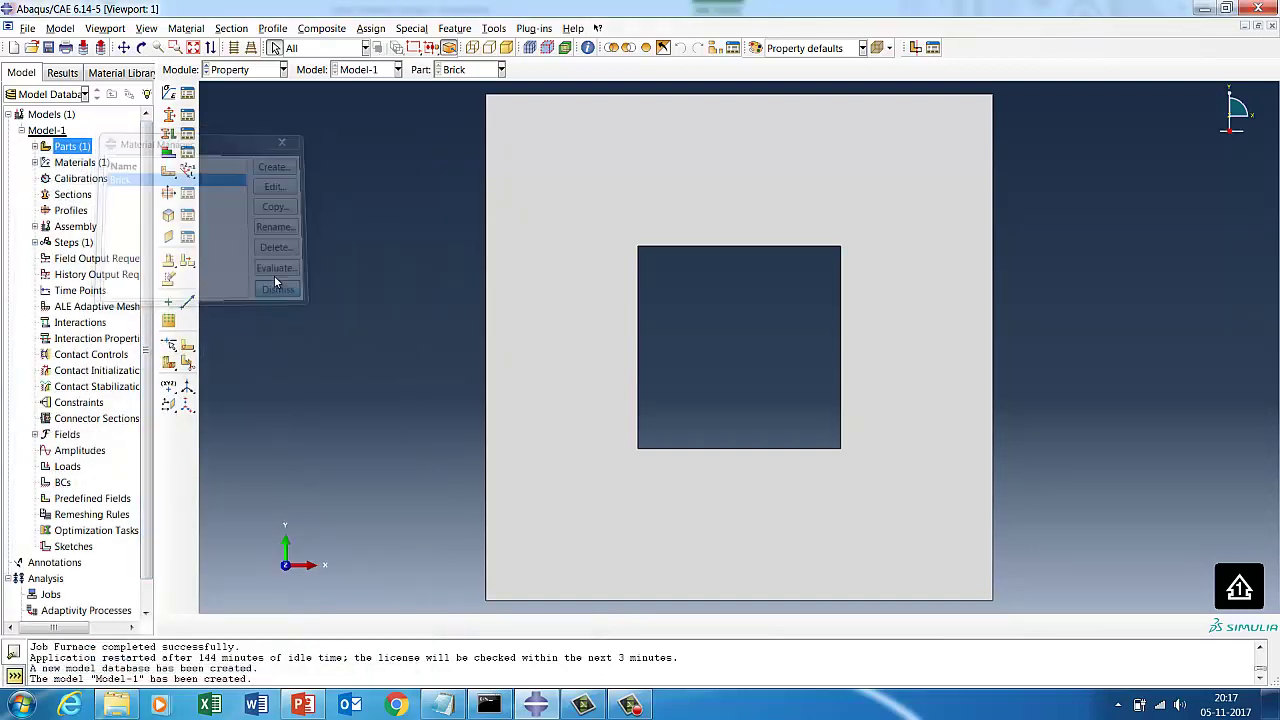
left_click(187, 113)
left_click(47, 346)
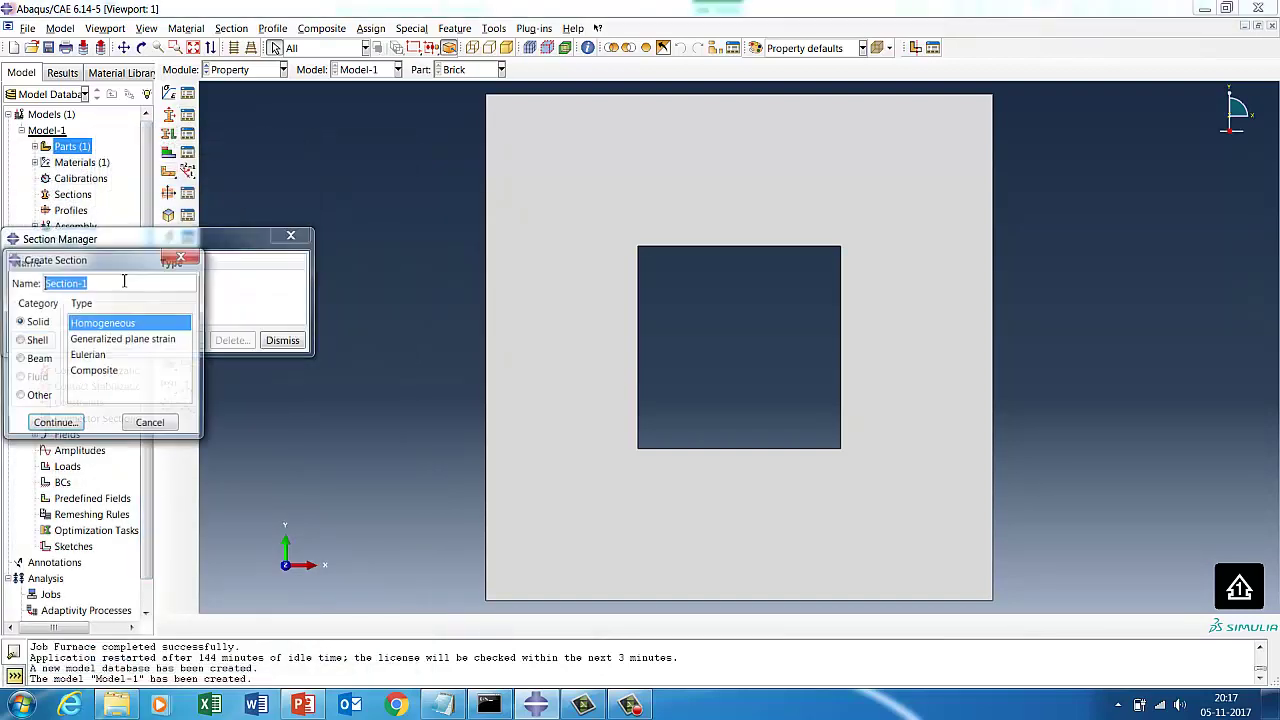
type("Brick")
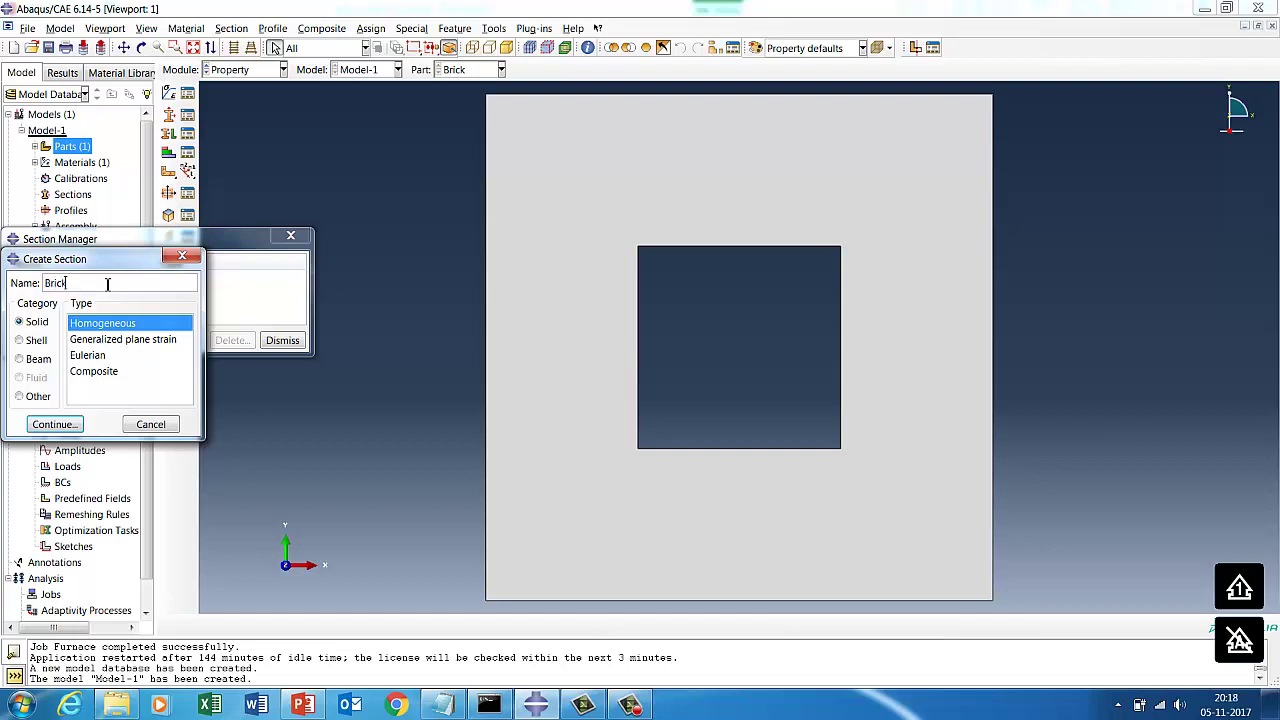
left_click(68, 424)
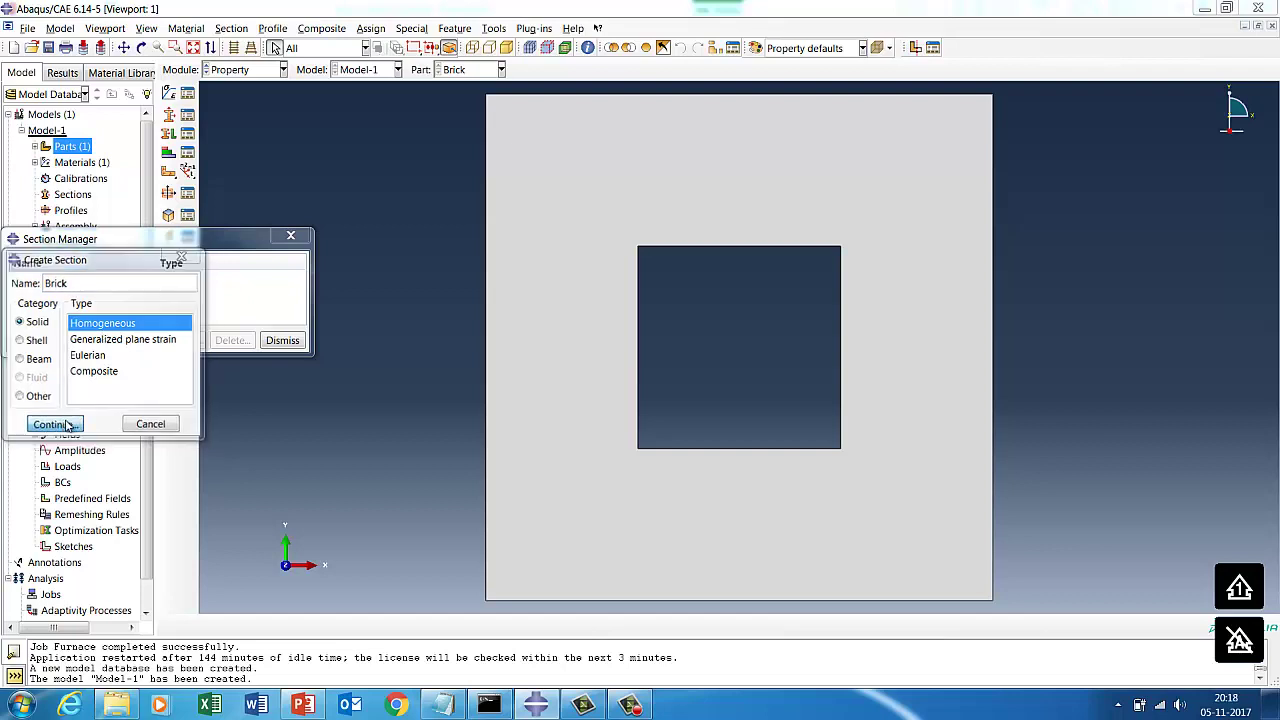
left_click(148, 365)
left_click(60, 391)
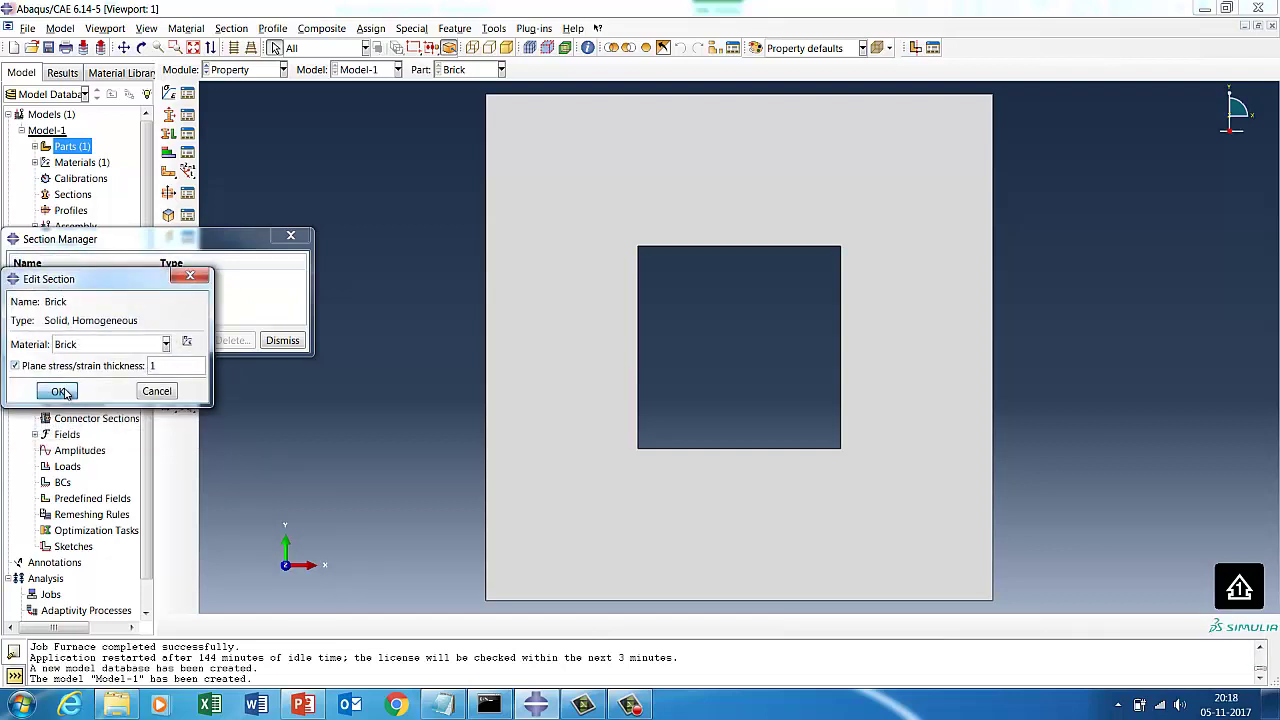
left_click(282, 340)
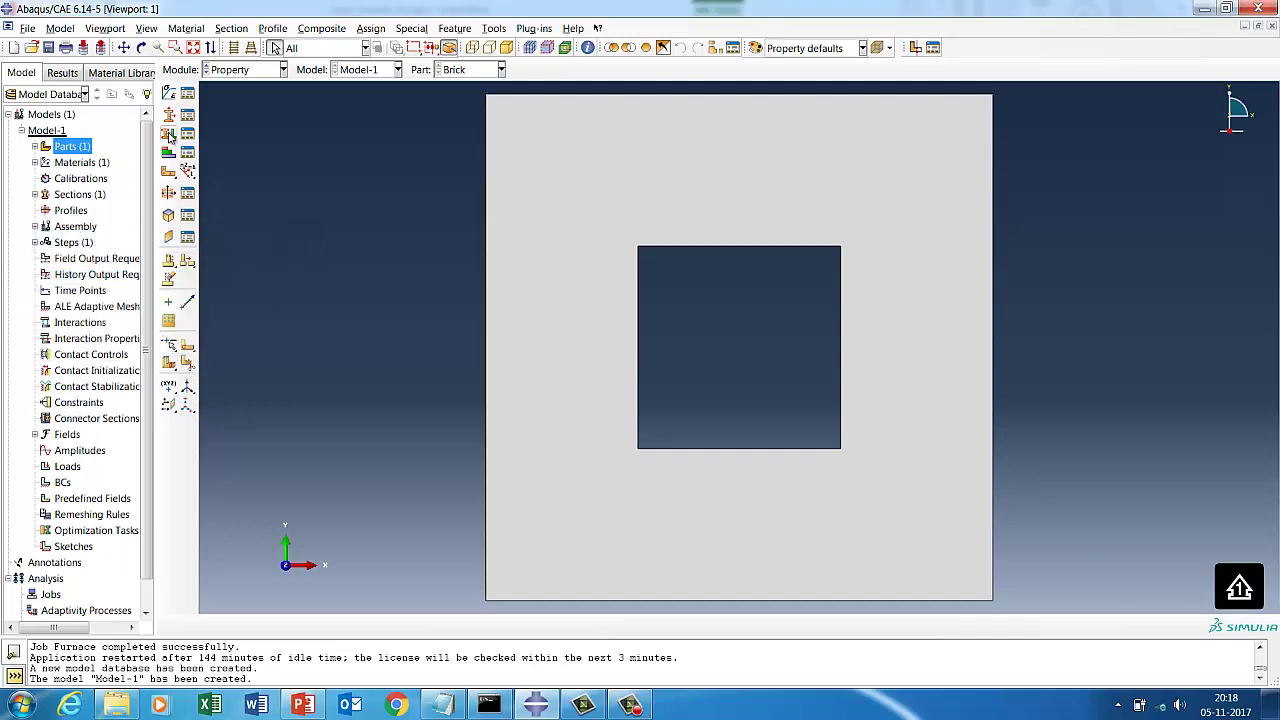
- Assign the Brick section to the whole face of the Brick part, with thickness taken from the section
left_click(187, 134)
left_click(46, 397)
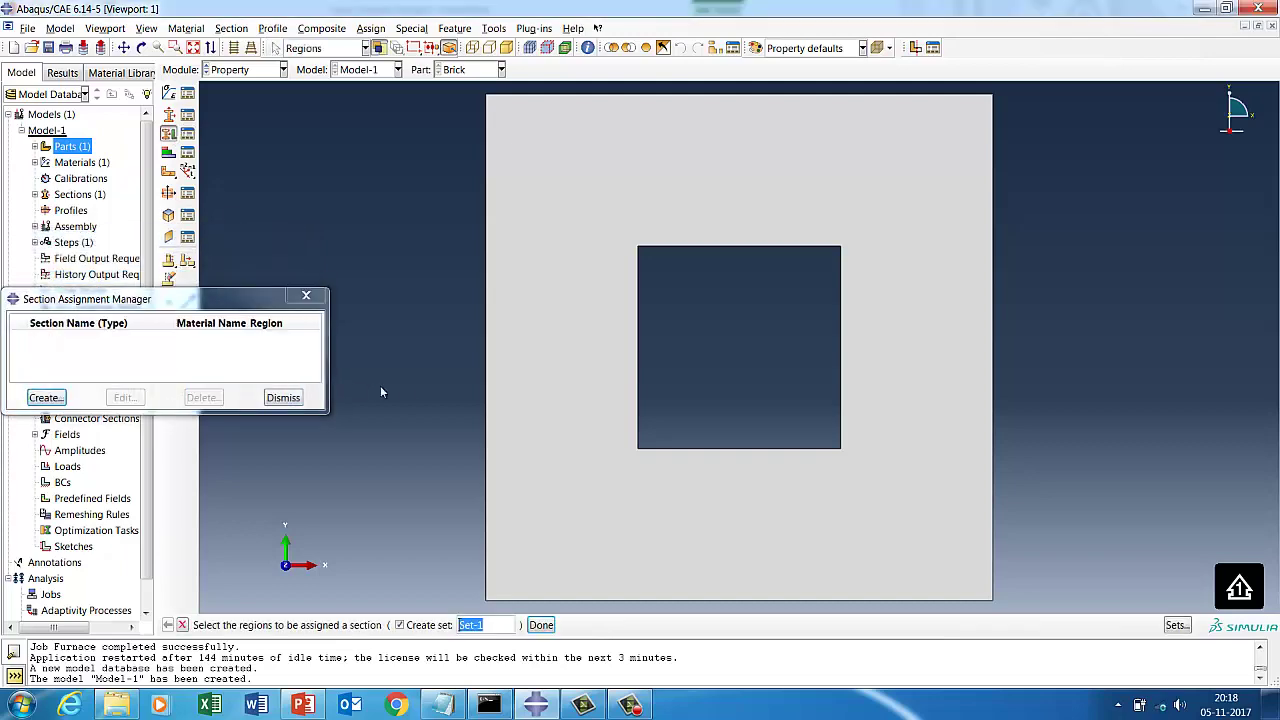
left_click(523, 407)
left_click(541, 624)
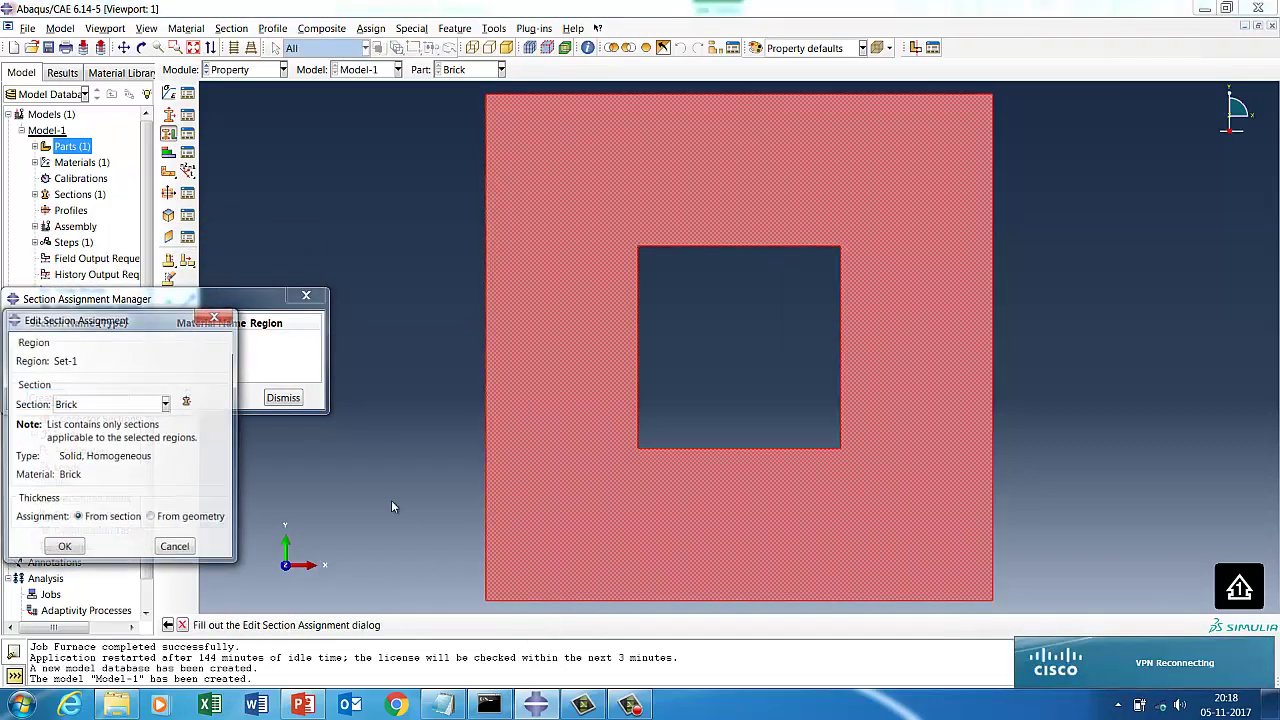
left_click(63, 548)
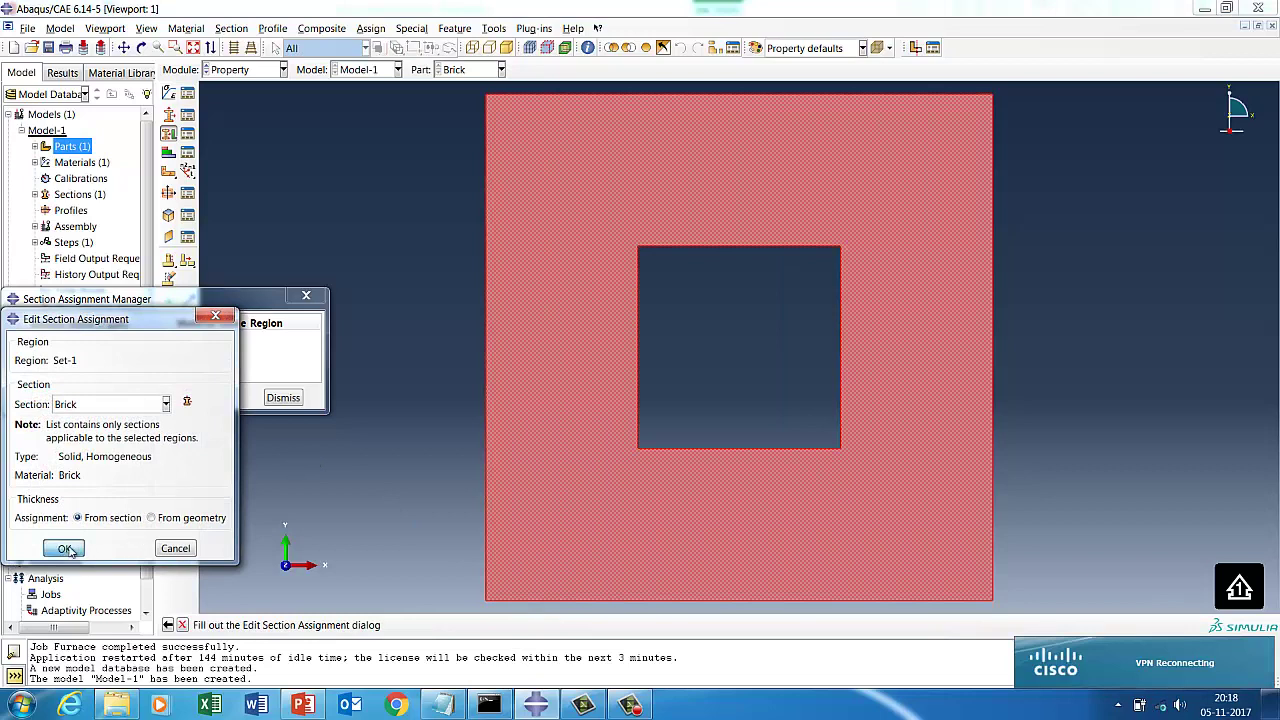
left_click(283, 397)
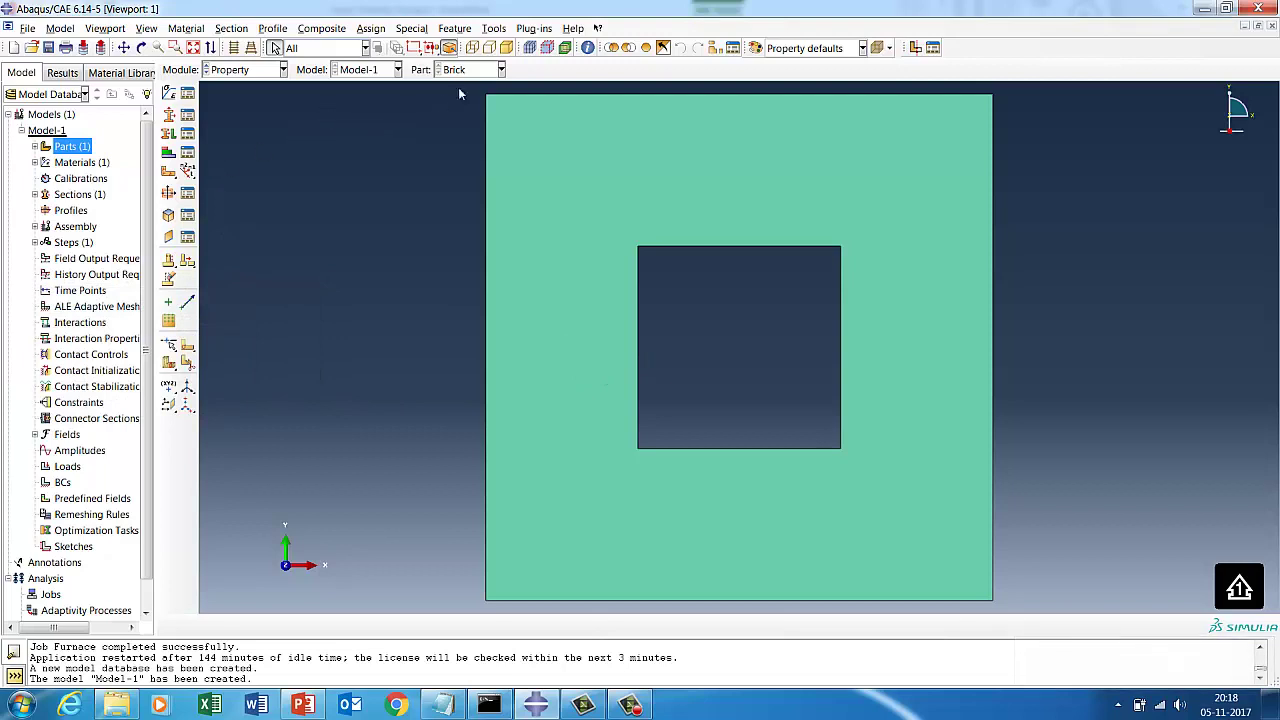
- Create a 2D planar deformable shell part named Concrete with an approximate size of 6
left_click(35, 147)
right_click(62, 150)
left_click(80, 174)
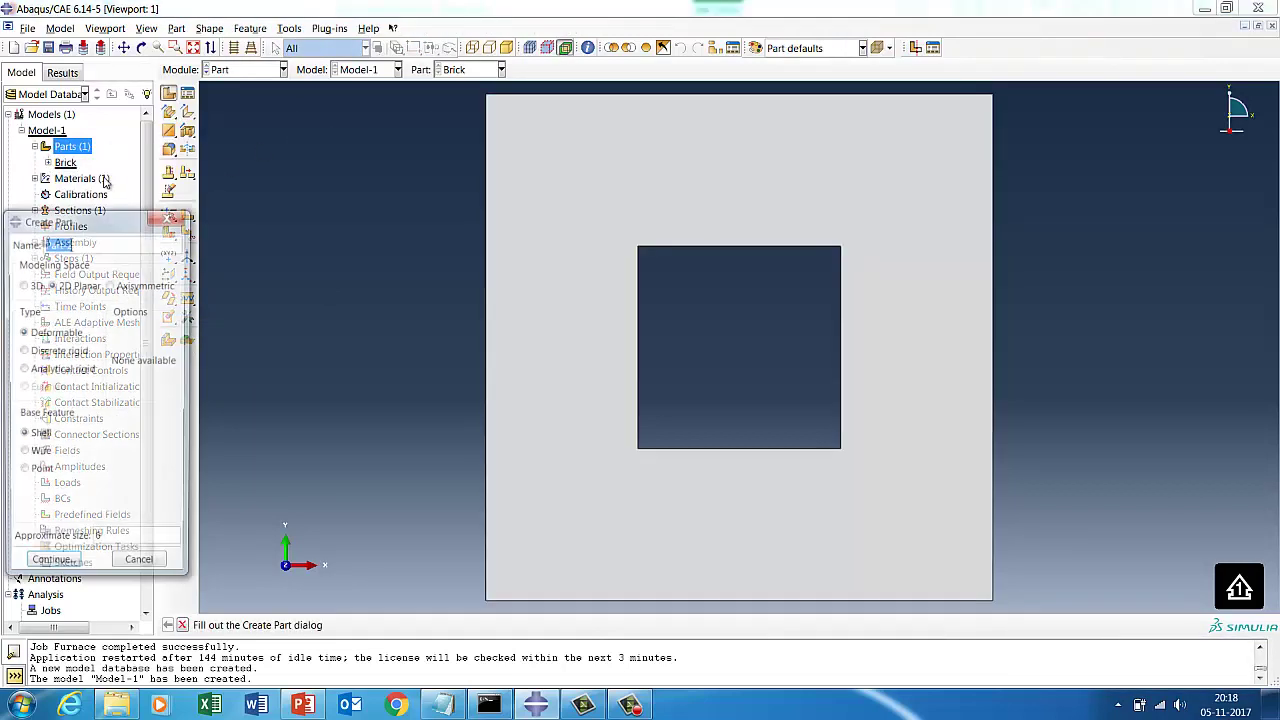
type("Conc")
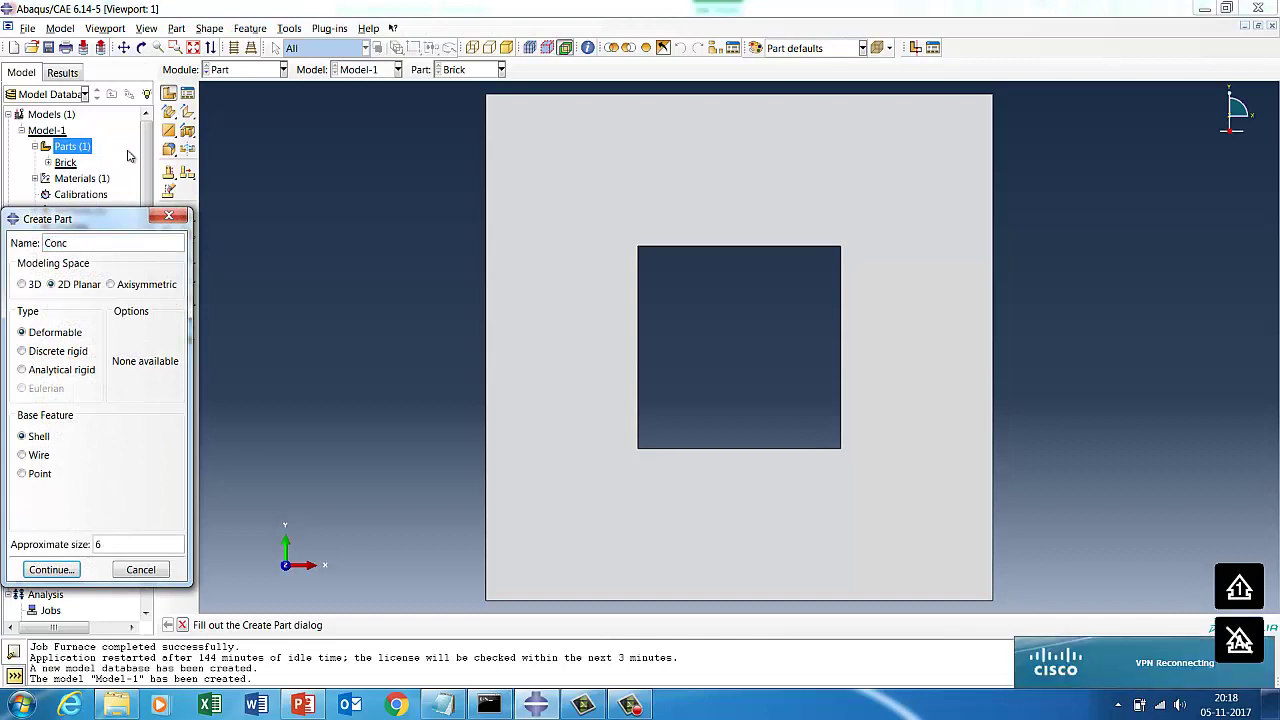
type("rete")
left_click(55, 569)
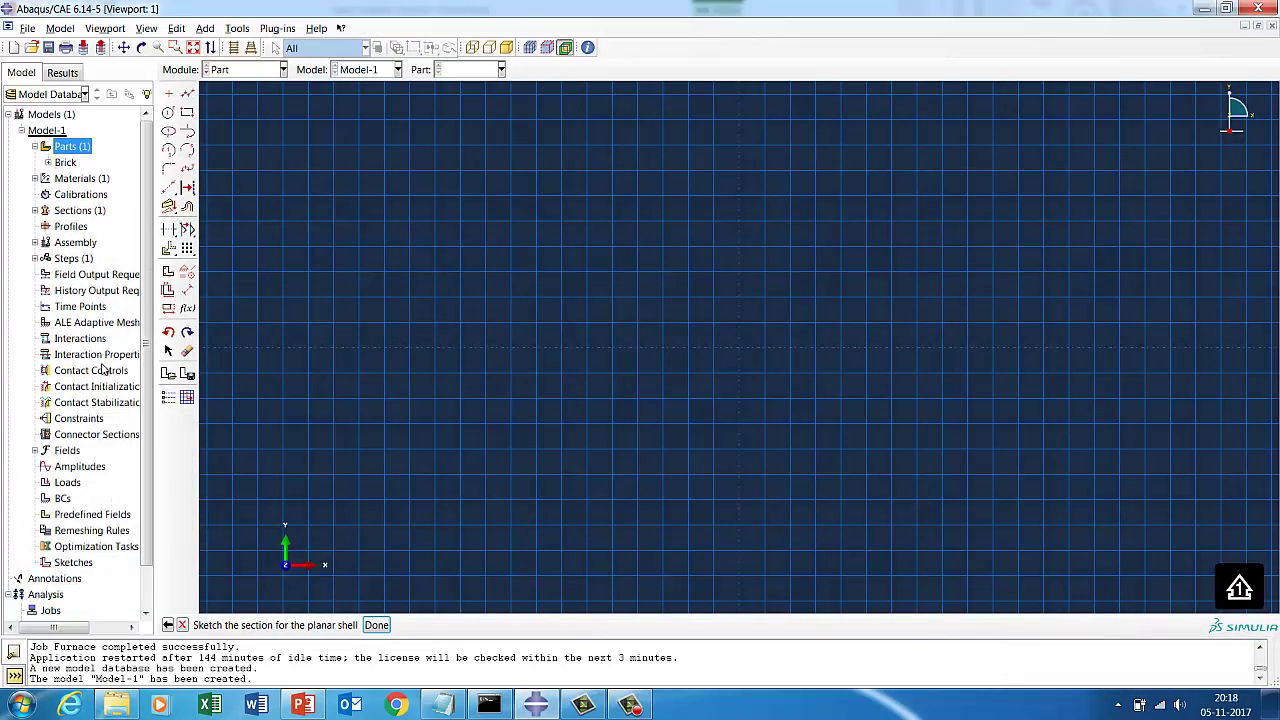
- Place sketch points at (-0.6,-0.6) and (0.6,0.6) and draw the outer rectangle between them
left_click(168, 93)
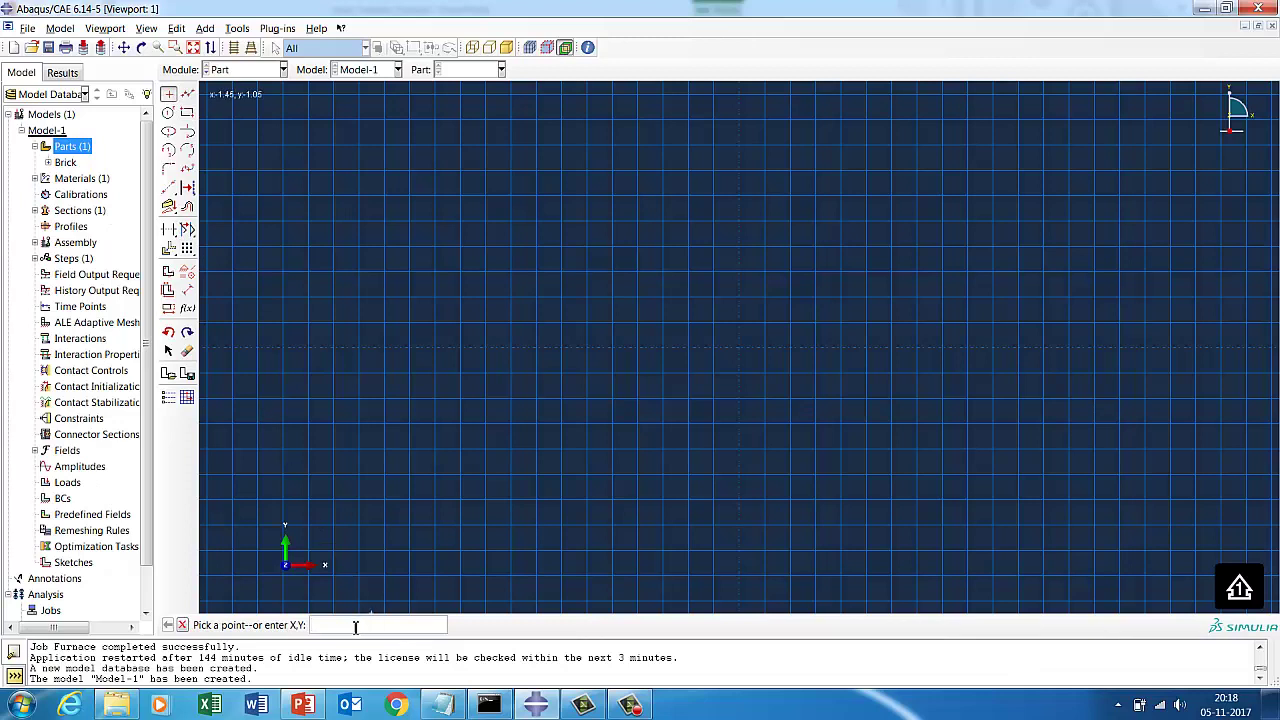
type("-0.6,-0.6")
key("Return")
type("0.6,0.6")
key("Return")
left_click(187, 113)
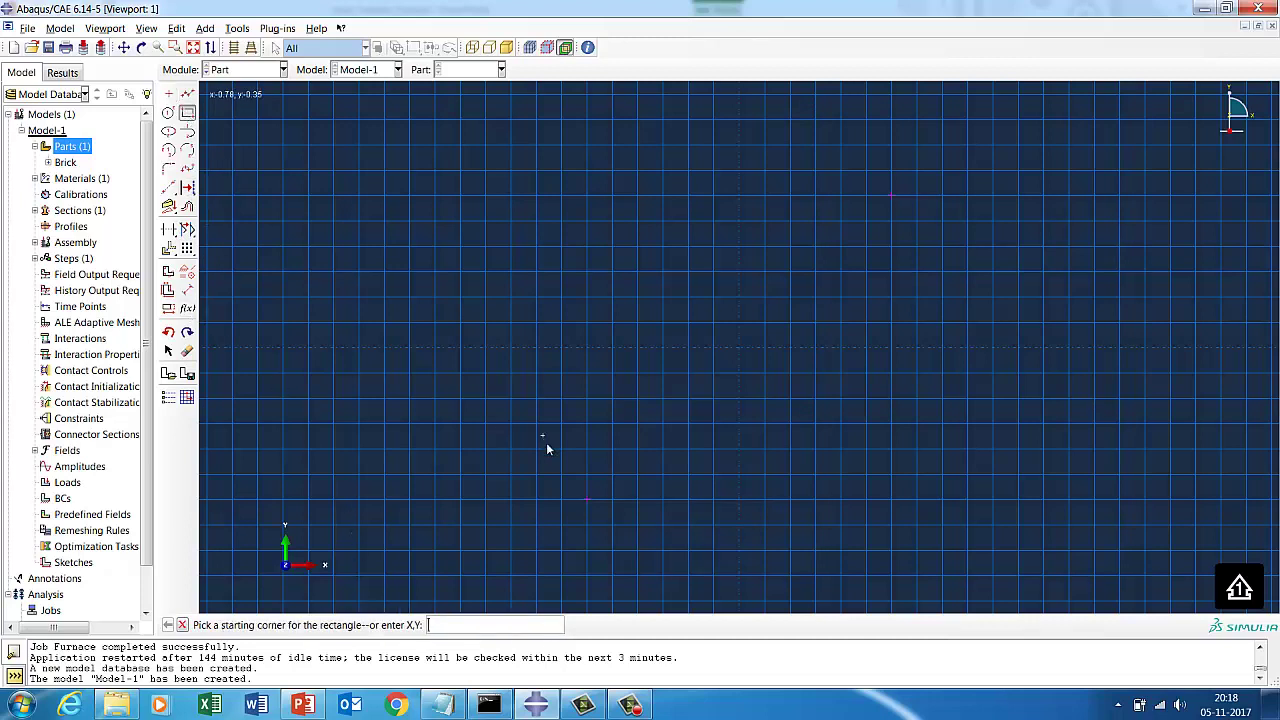
left_click(590, 496)
left_click(890, 194)
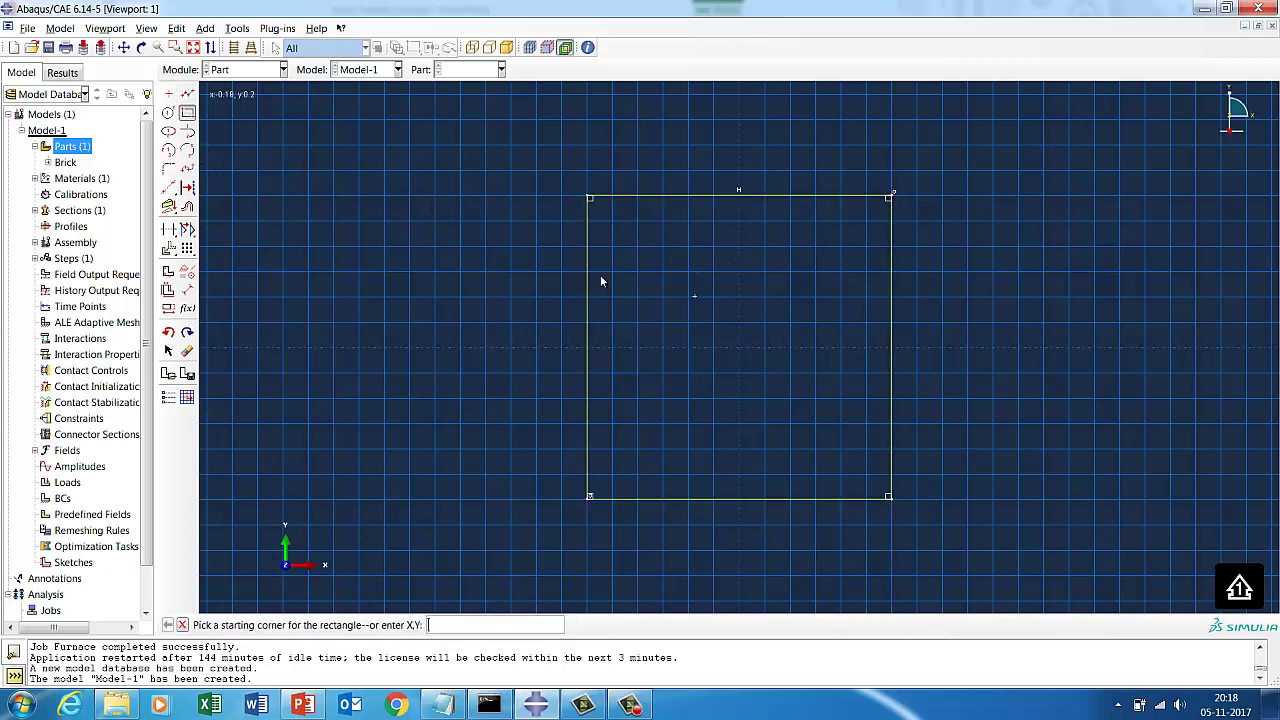
- Add two sketch points inside the rectangle at (-0.5,-0.5) and (0.5,0.5)
left_click(168, 94)
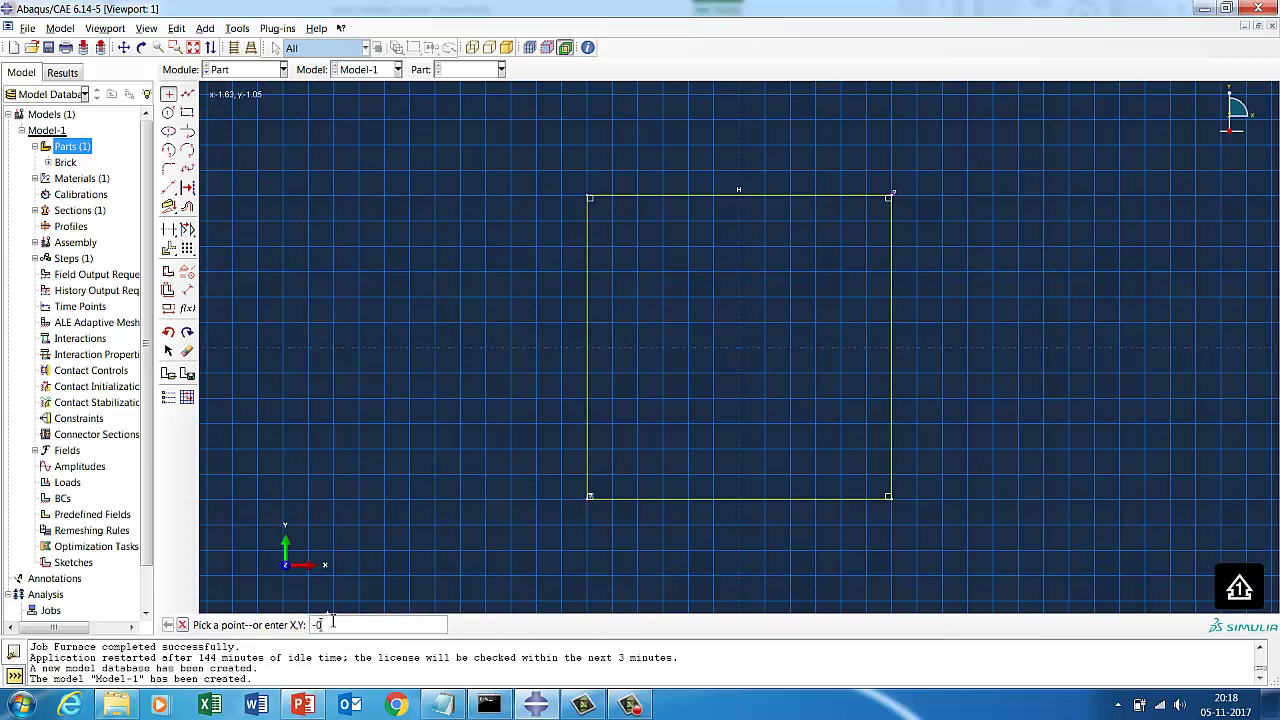
type("-0.5,")
key("Return")
type("0.5")
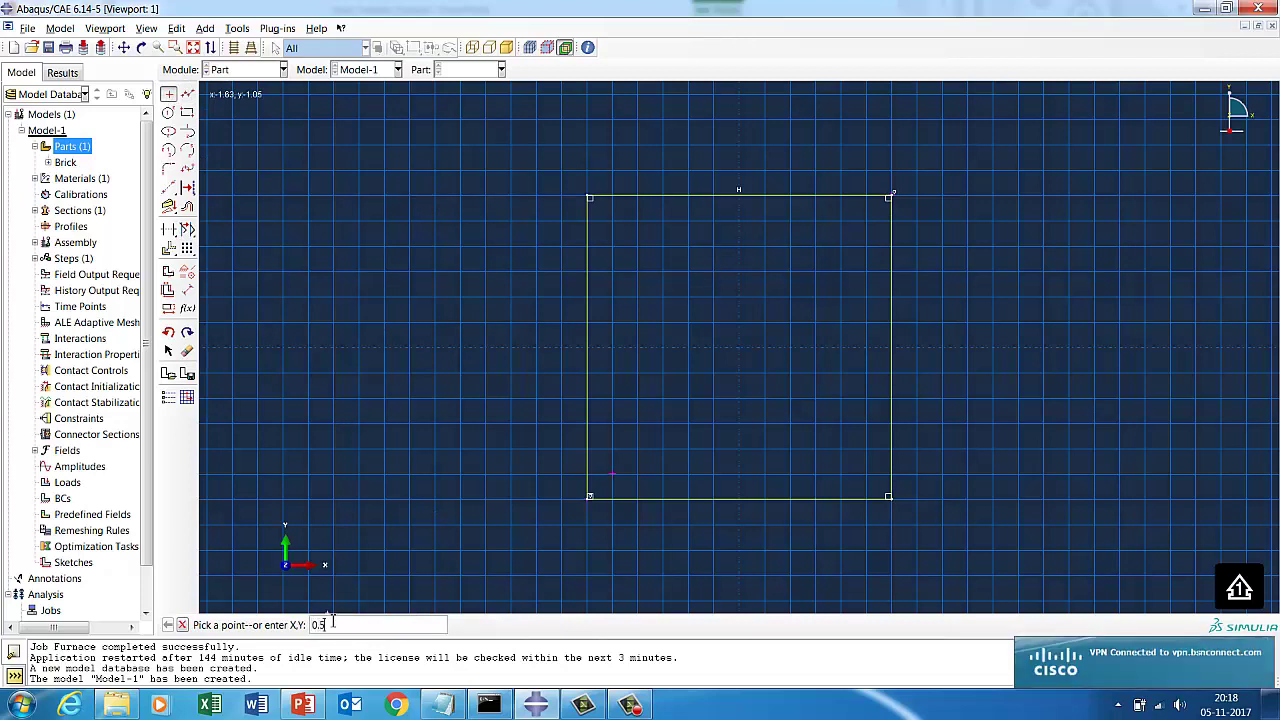
type(",0.5")
key("Return")
- Draw the inner rectangle between the points at (-0.5,-0.5) and (0.5,0.5) and finish the Concrete shell sketch
left_click(187, 112)
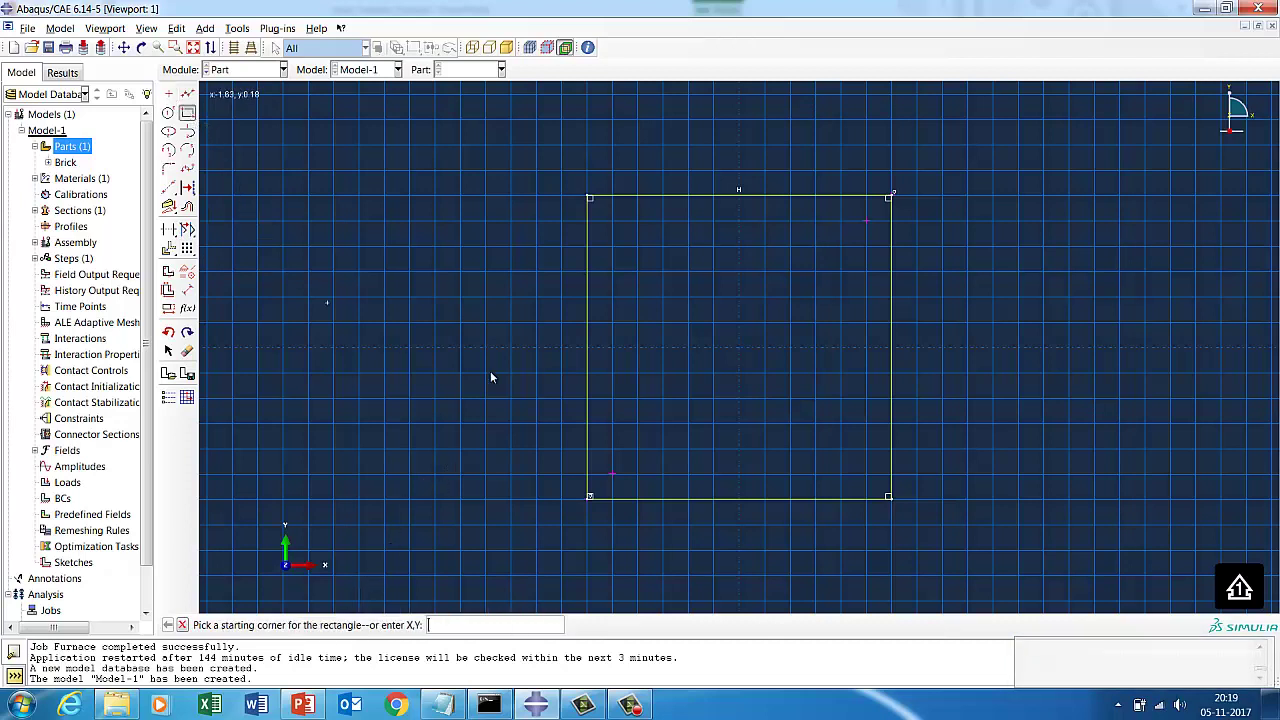
left_click(614, 472)
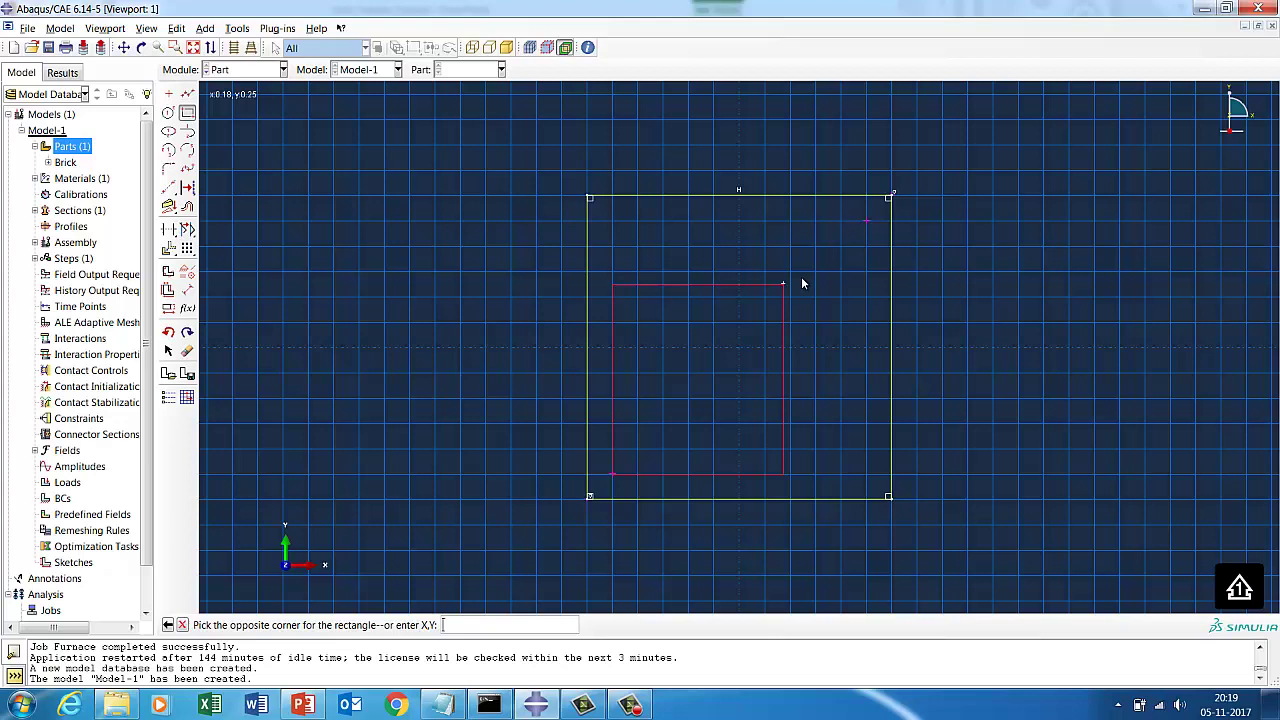
left_click(866, 222)
left_click(182, 624)
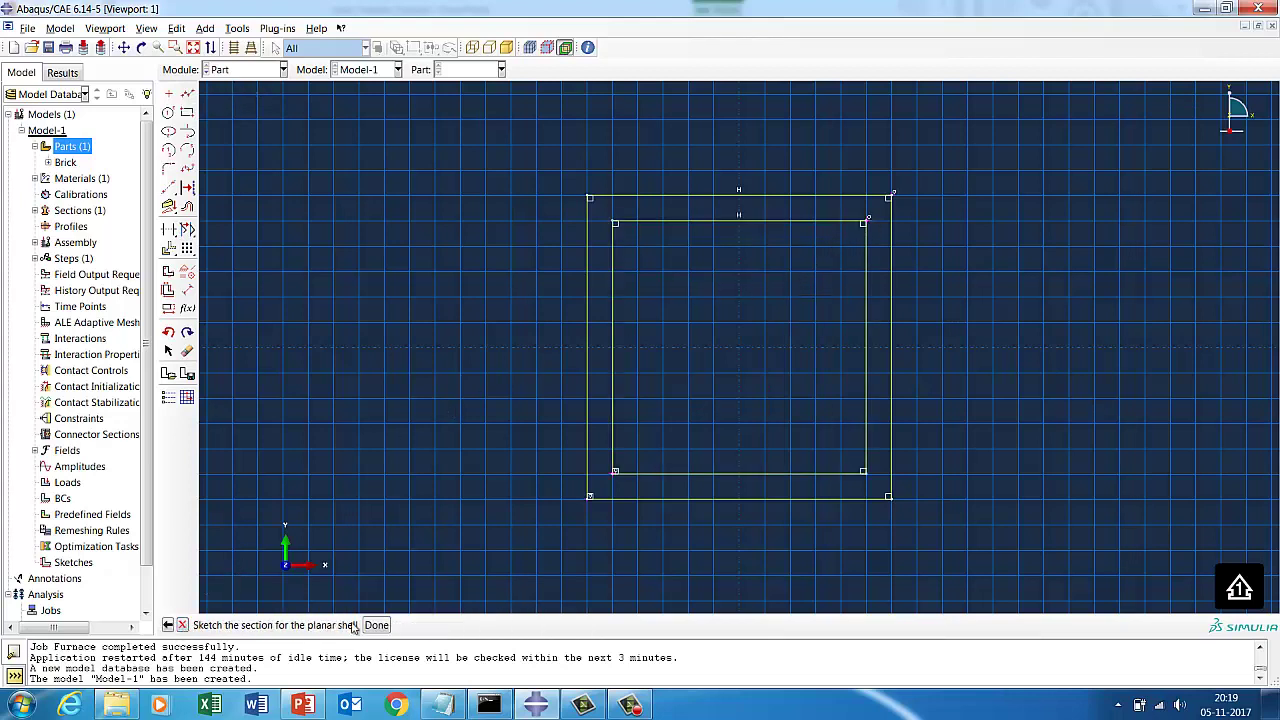
left_click(371, 624)
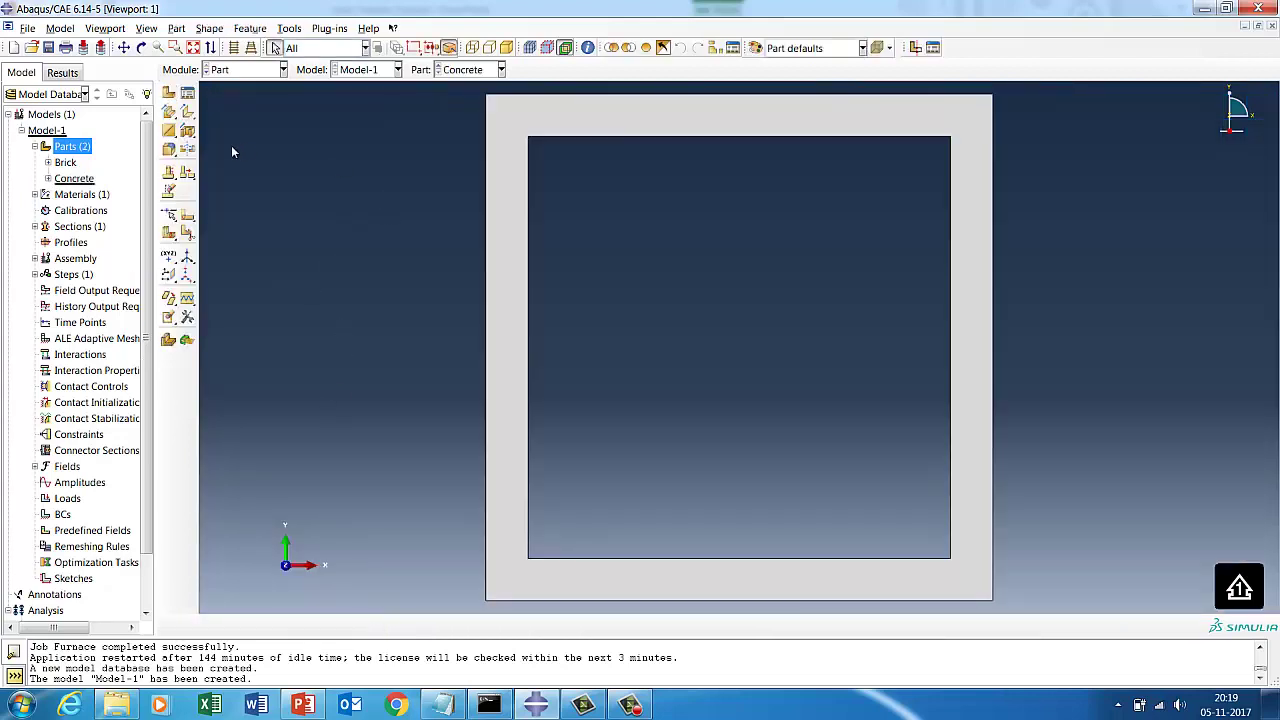
- Switch to the Property module and create a material named Concrete with a thermal conductivity behavior
left_click(250, 70)
left_click(235, 97)
left_click(188, 100)
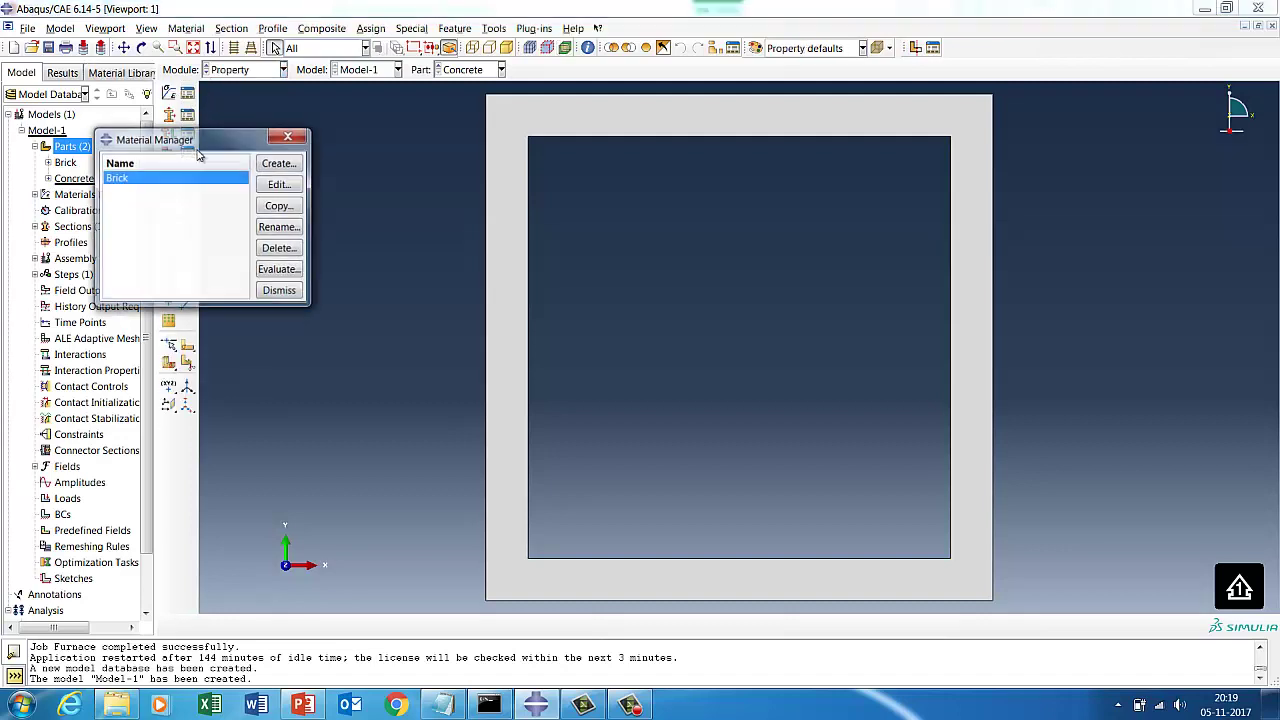
left_click(270, 165)
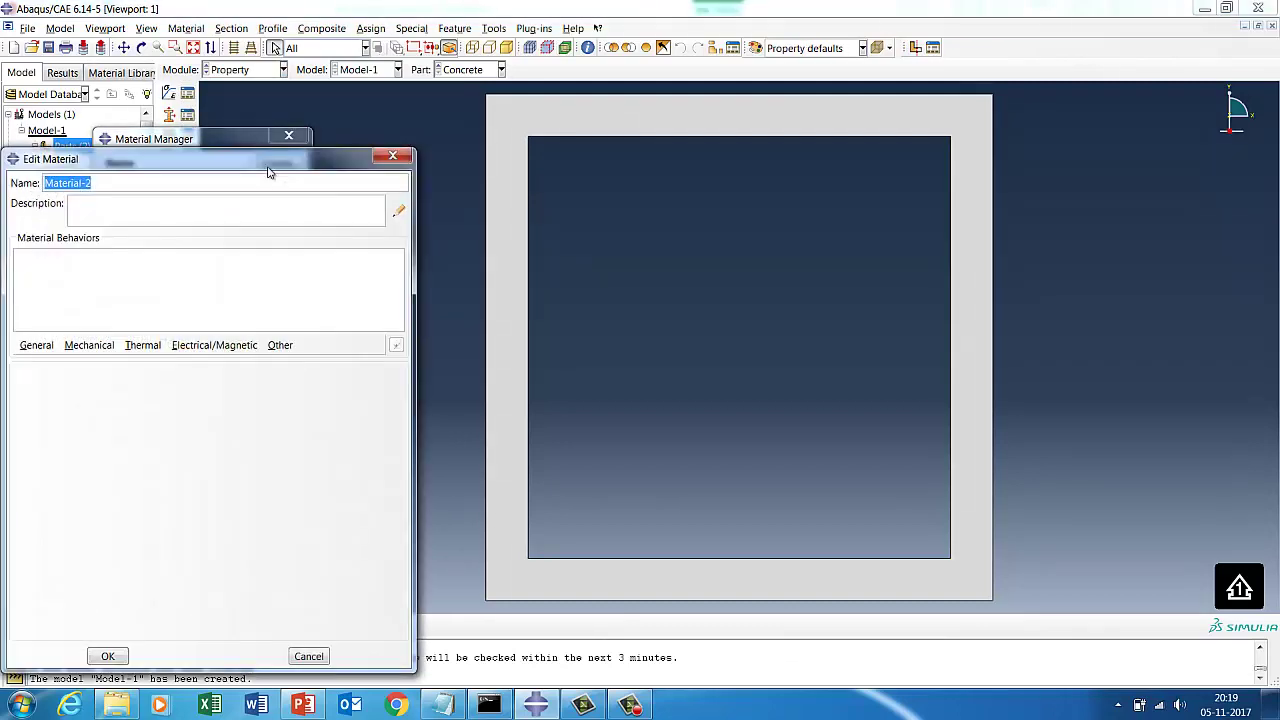
type("CC")
key("BackSpace")
key("BackSpace")
key("BackSpace")
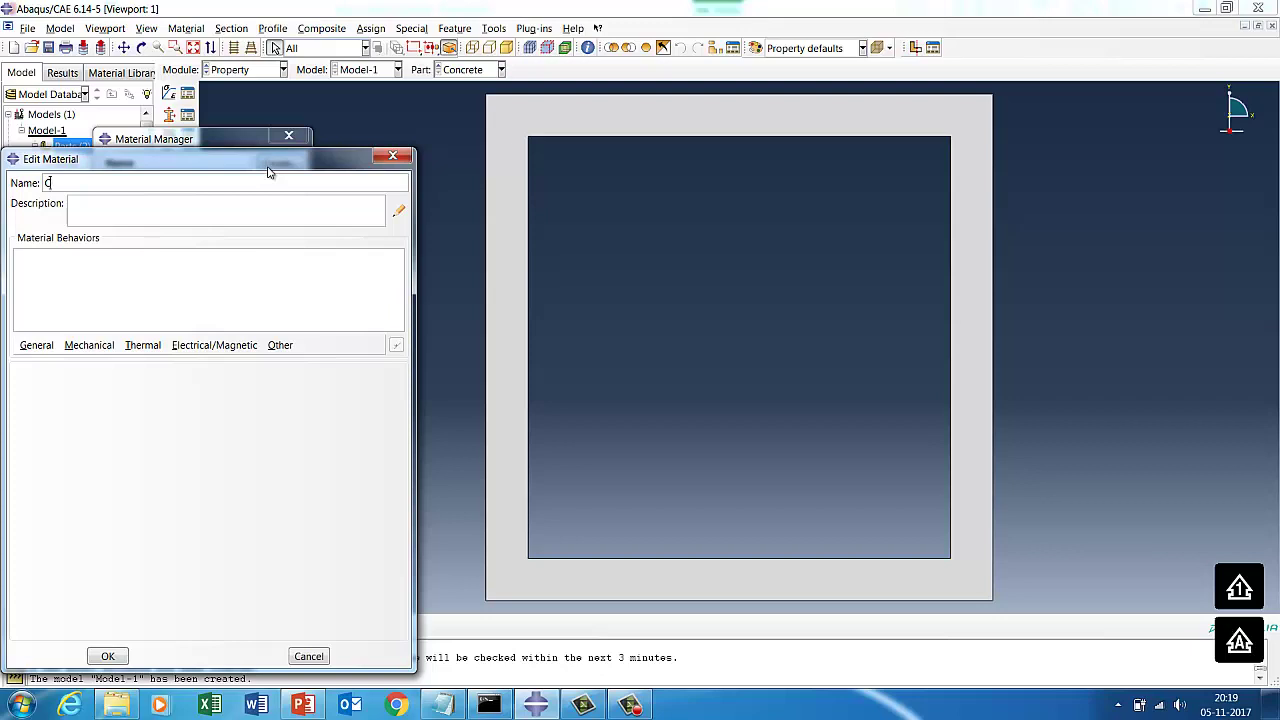
type("oncrete")
left_click(105, 349)
mouse_move(125, 357)
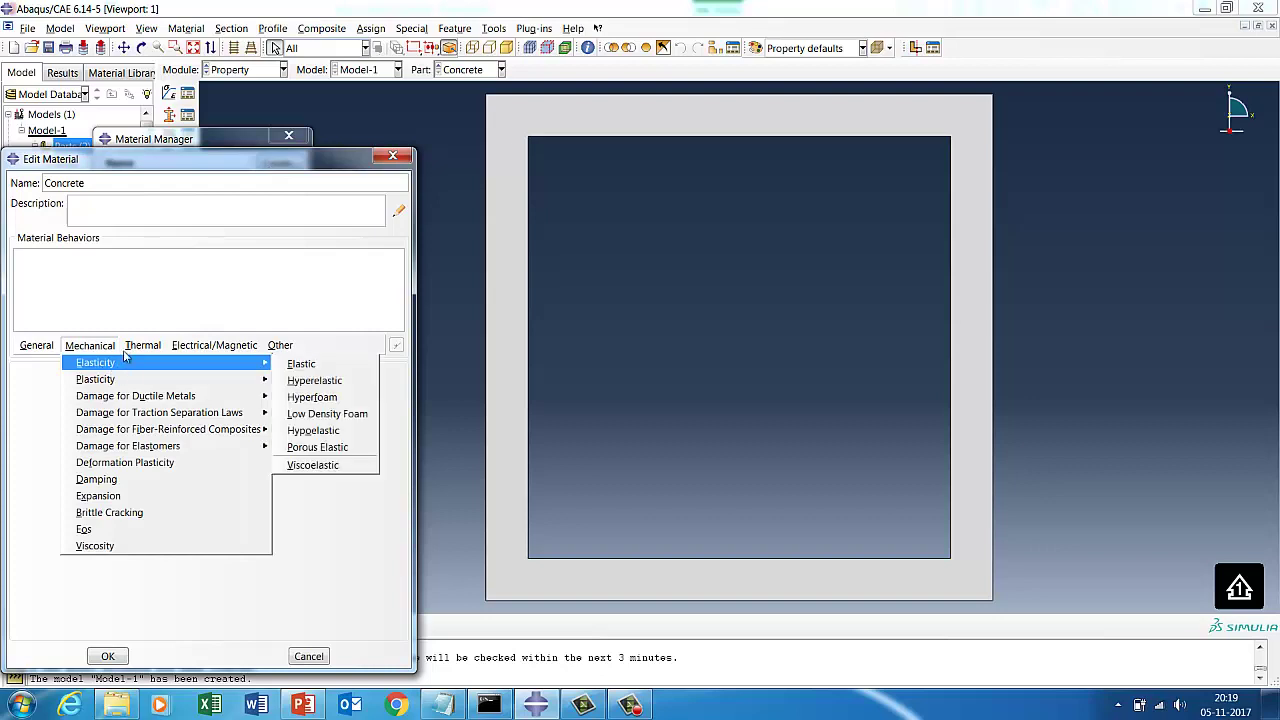
left_click(155, 362)
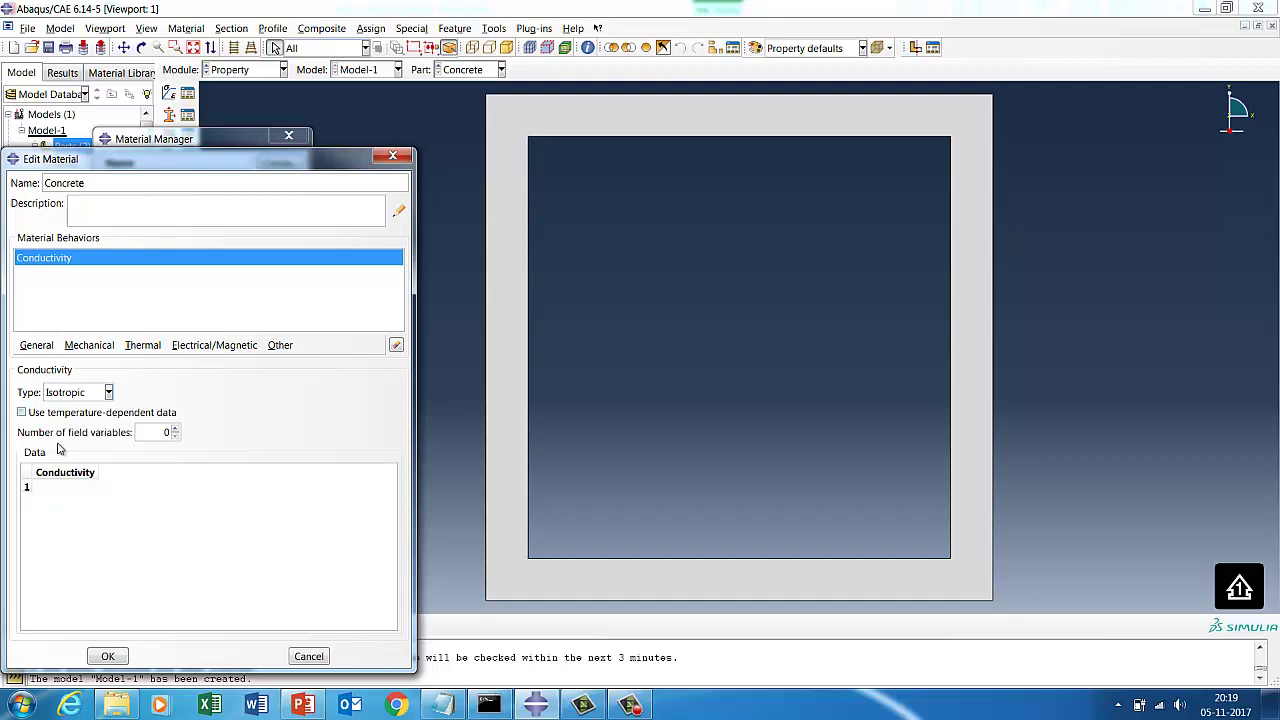
- Set the isotropic conductivity of the Concrete material to 0.01 and save the material
left_click(65, 486)
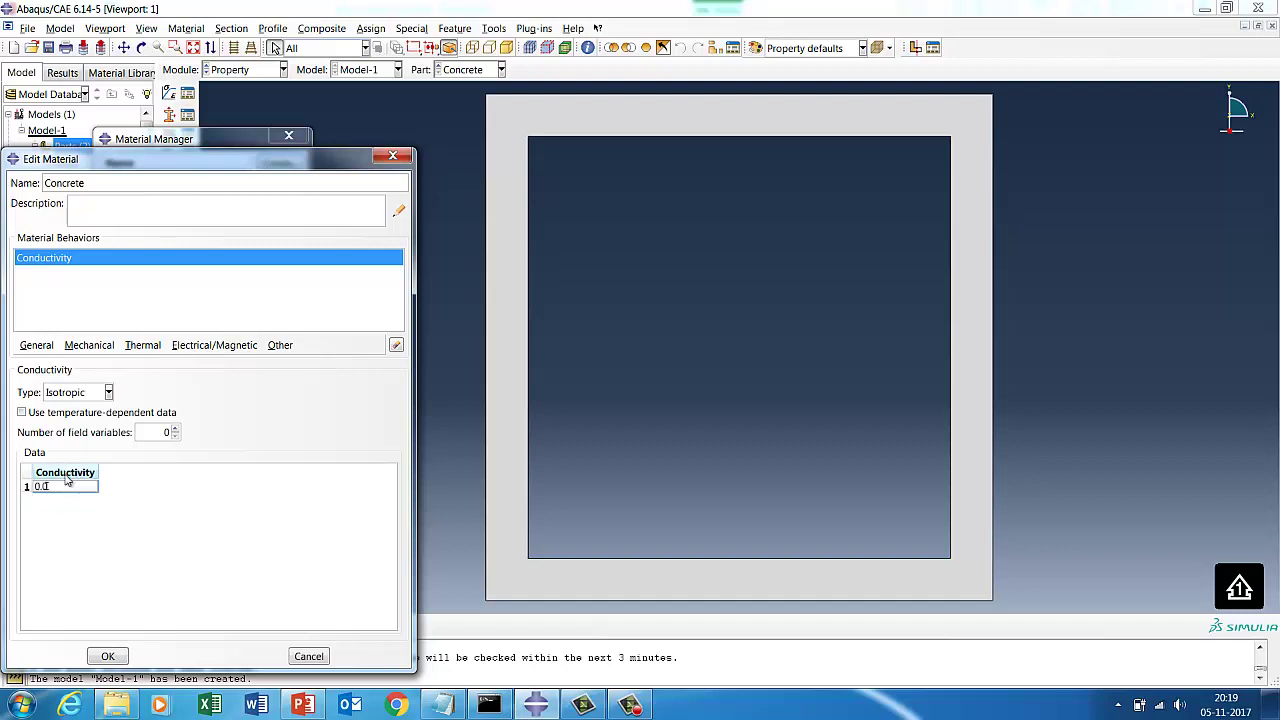
type("0.01")
left_click(155, 531)
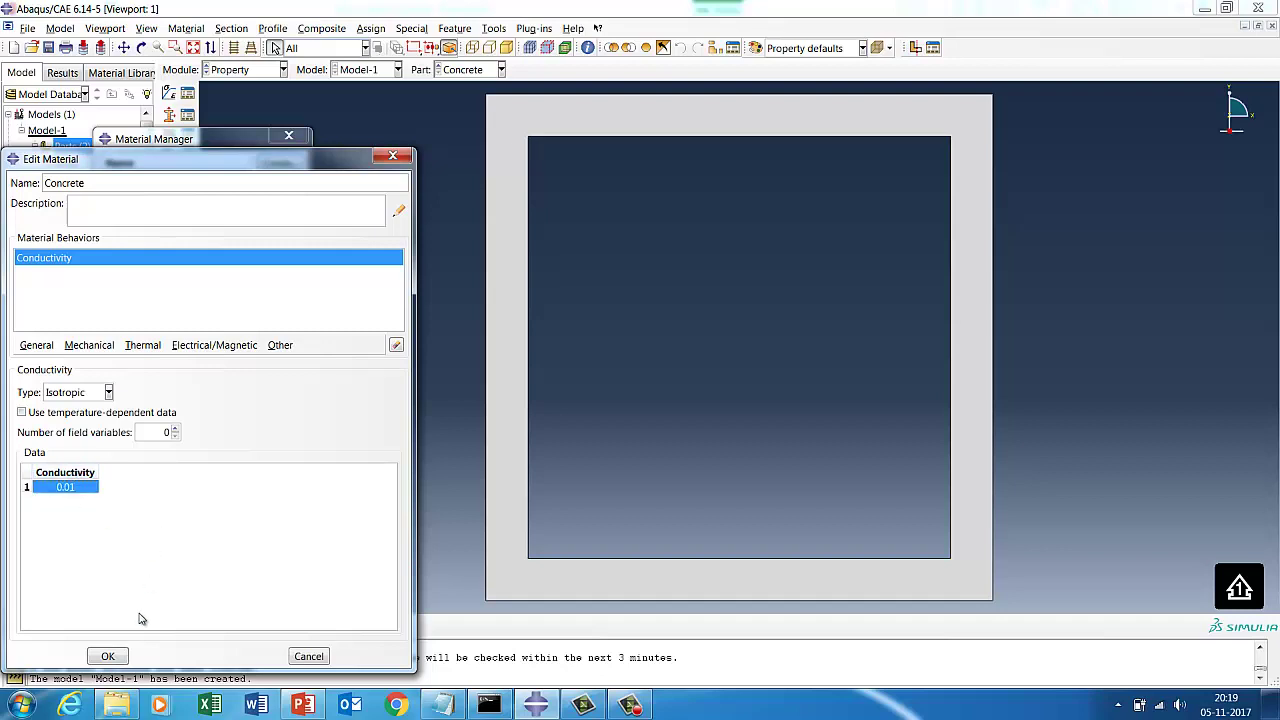
left_click(108, 655)
left_click(279, 291)
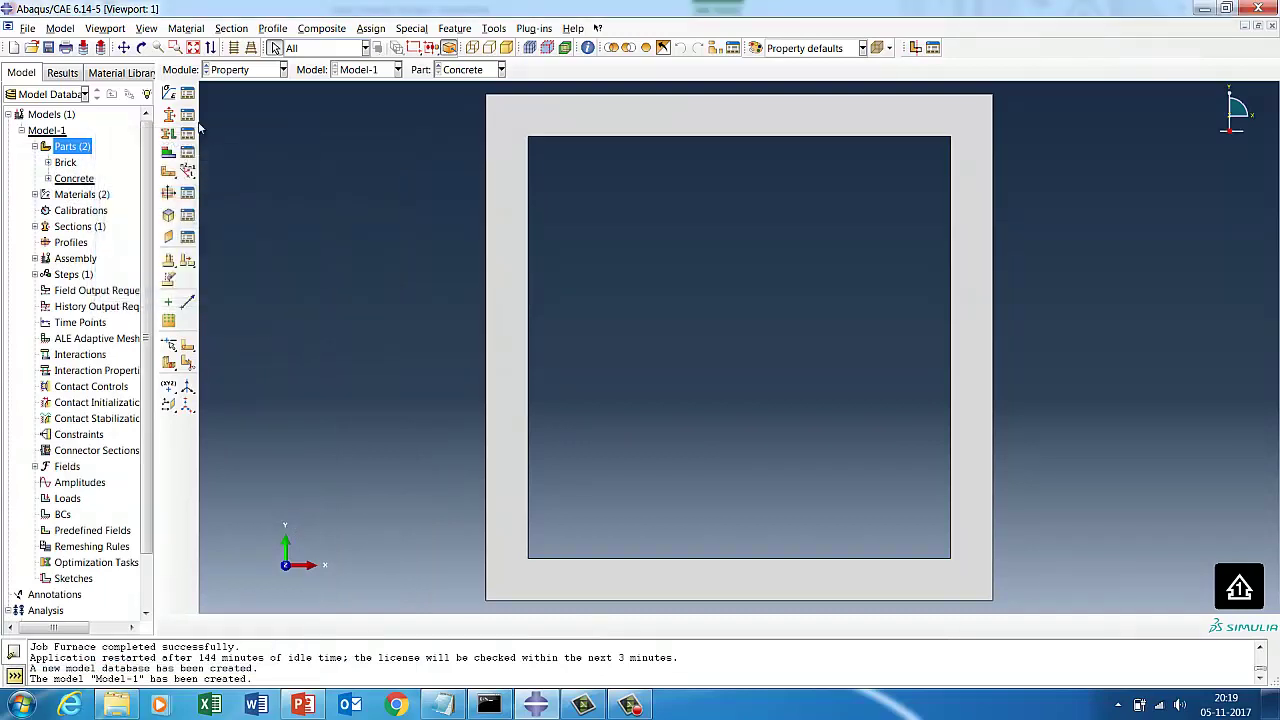
- Create a solid homogeneous section named Concrete with the Concrete material, enabling a plane stress/strain thickness of 1
left_click(187, 115)
left_click(36, 338)
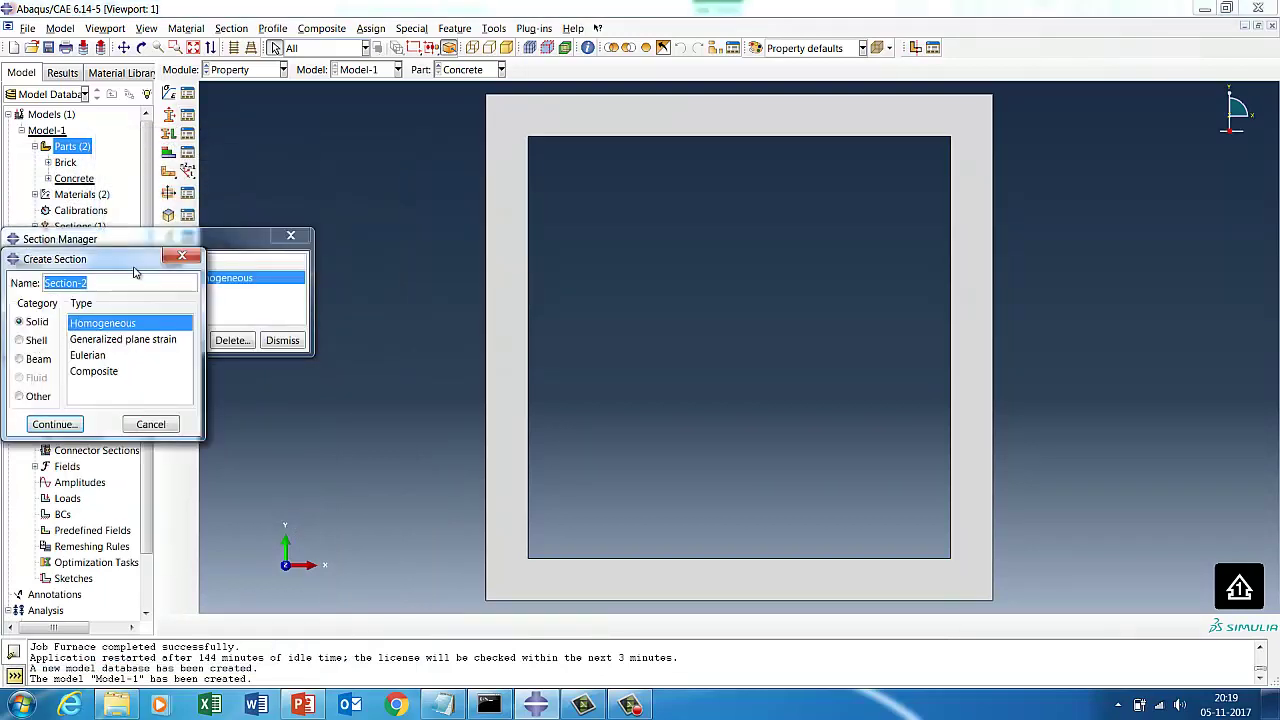
type("Conc")
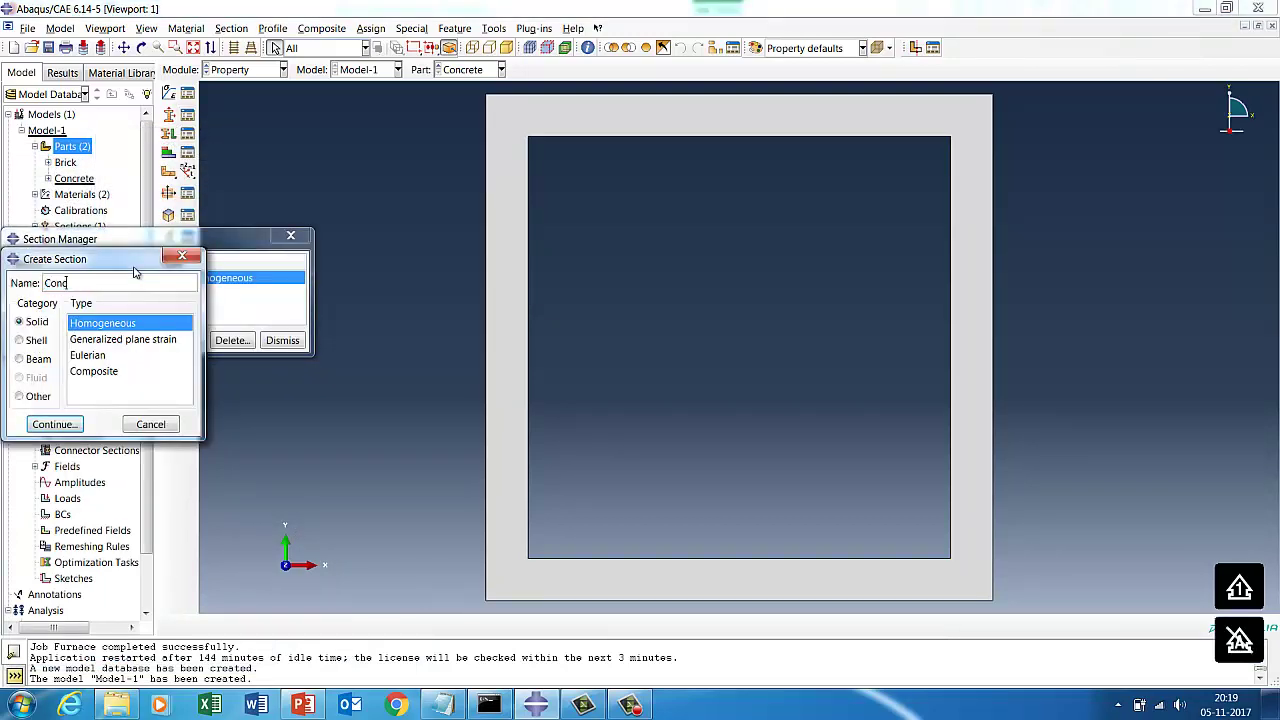
type("rete")
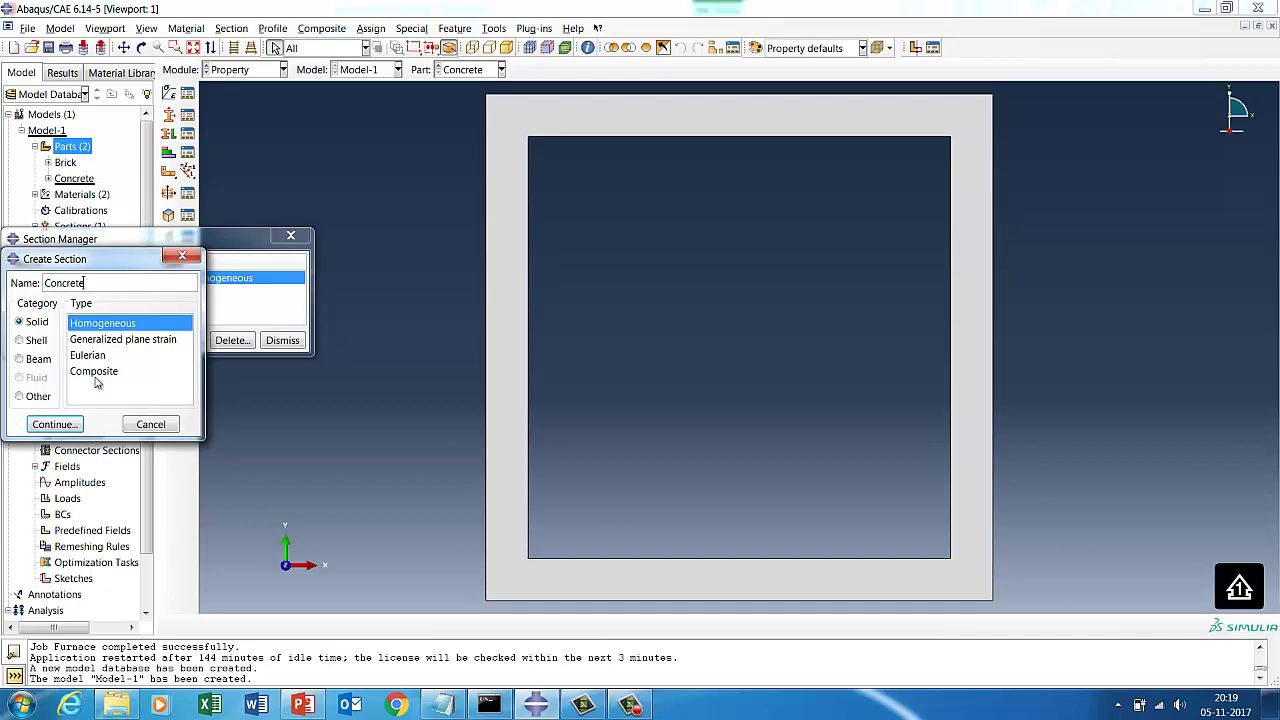
left_click(68, 422)
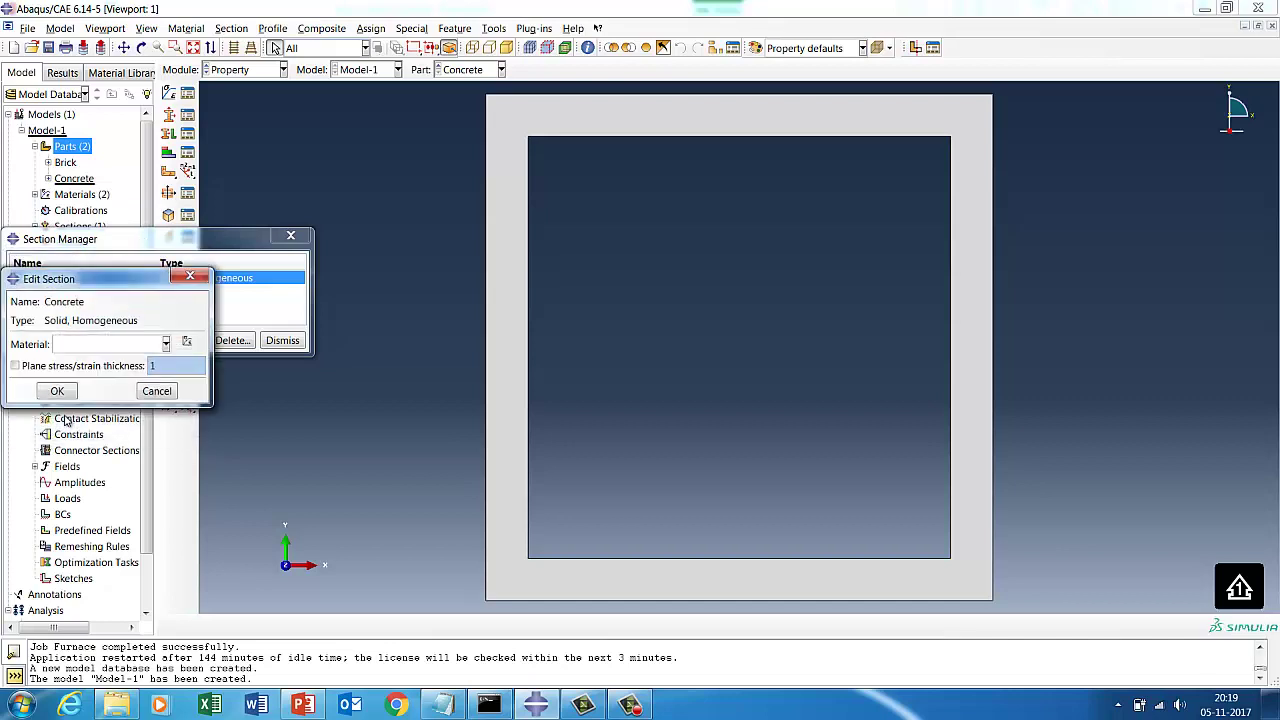
left_click(66, 345)
left_click(60, 377)
left_click(15, 365)
left_click(60, 391)
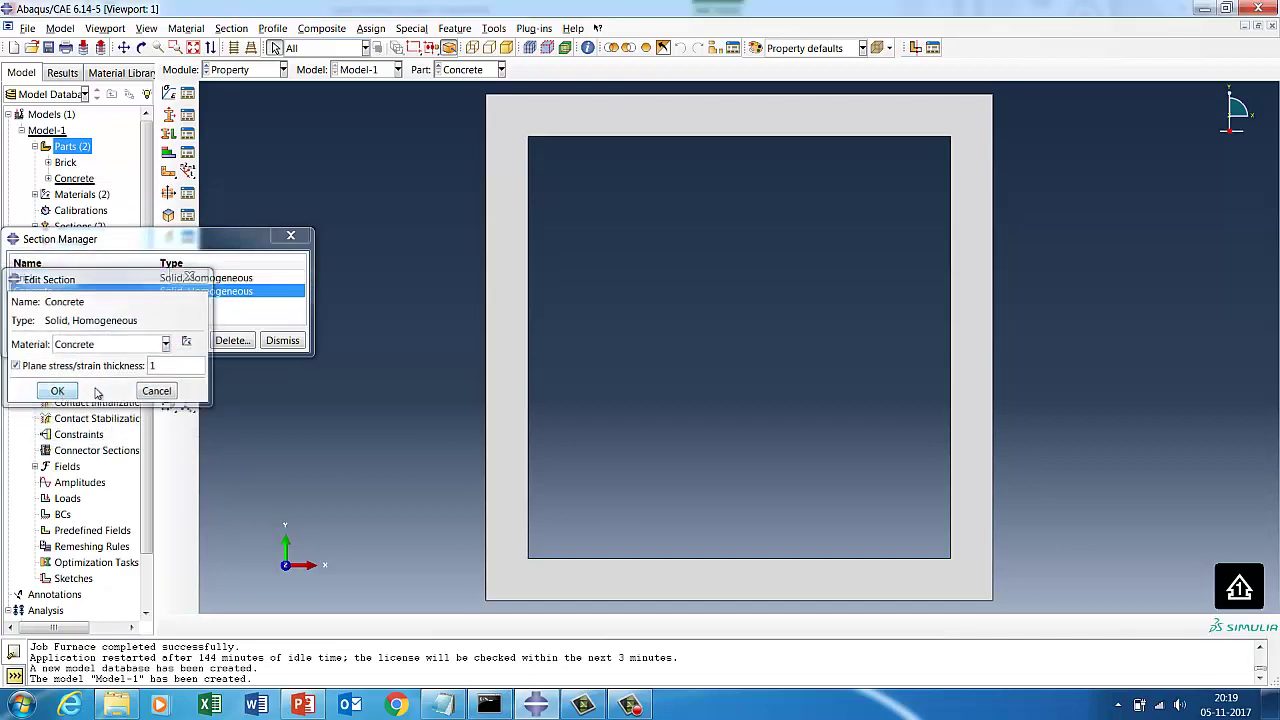
left_click(290, 341)
- Assign the Concrete section to the entire Concrete part, with thickness taken from the section
left_click(187, 133)
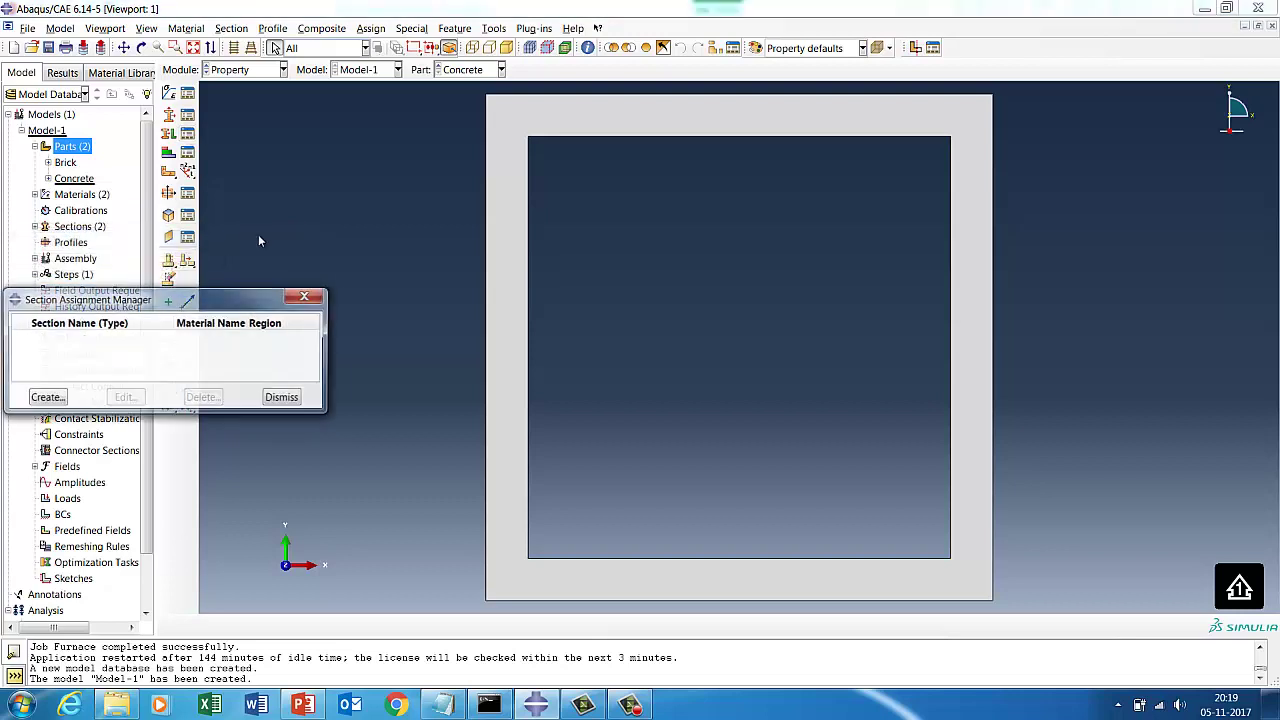
left_click(60, 397)
left_click_drag(444, 313, 1094, 490)
left_click(541, 624)
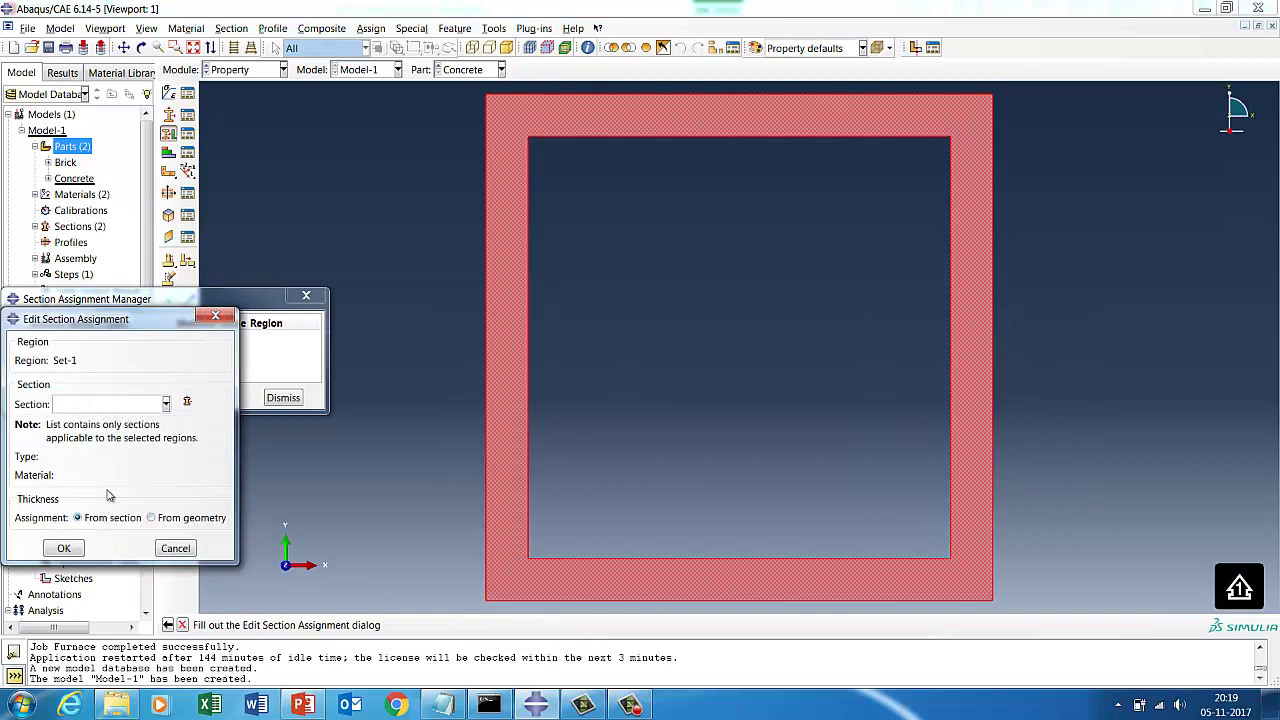
left_click(88, 405)
left_click(76, 434)
left_click(66, 548)
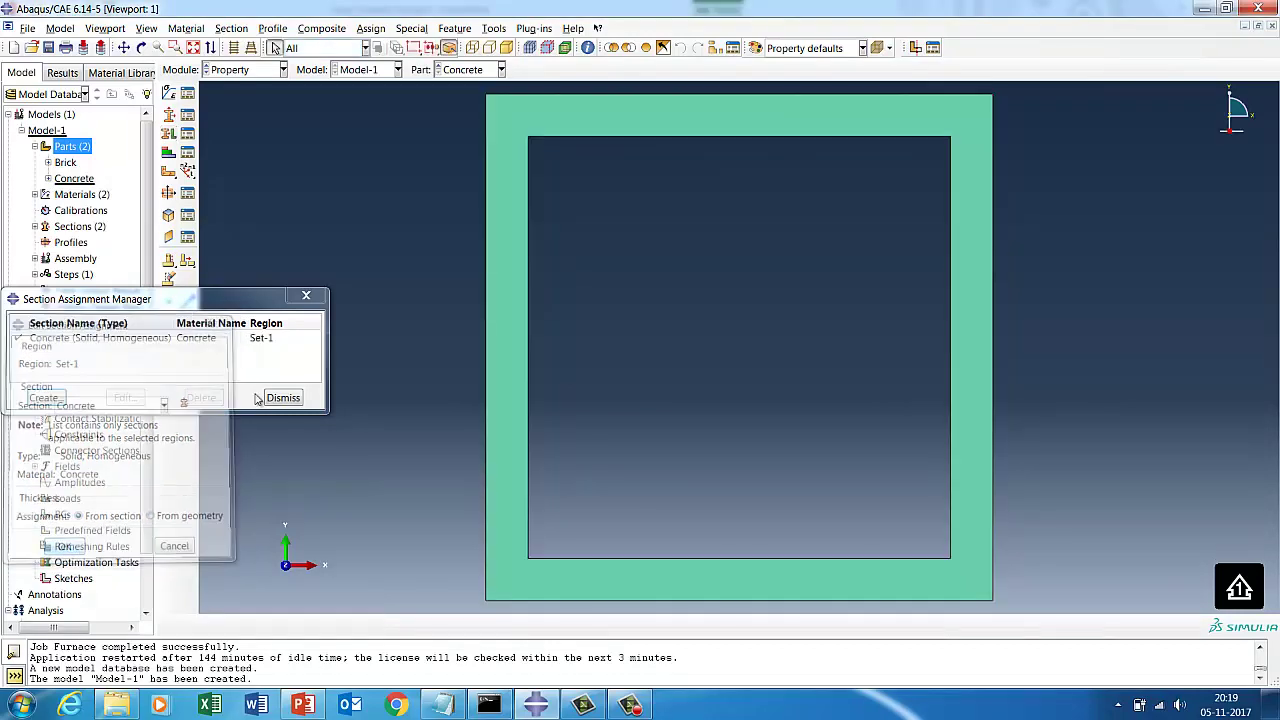
left_click(280, 397)
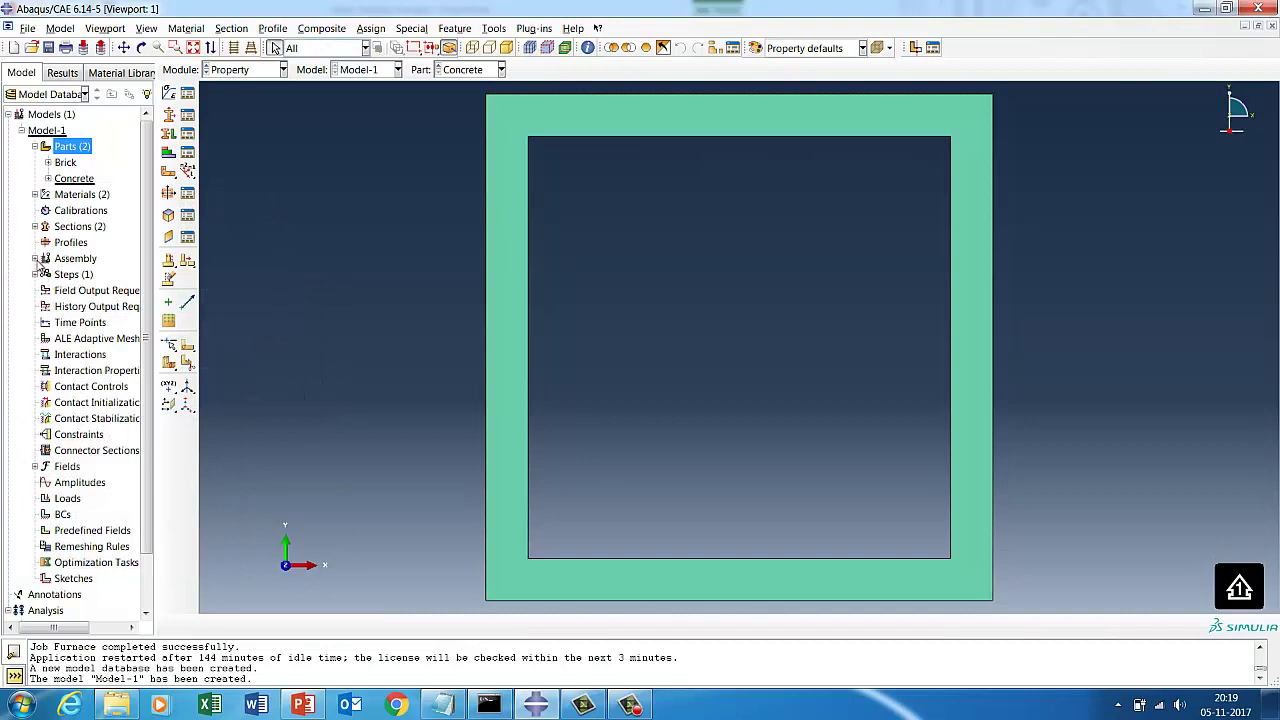
- Add dependent instances of the Brick and Concrete parts to the assembly and color-code the view by part instances
left_click(35, 258)
left_click(88, 276)
right_click(89, 283)
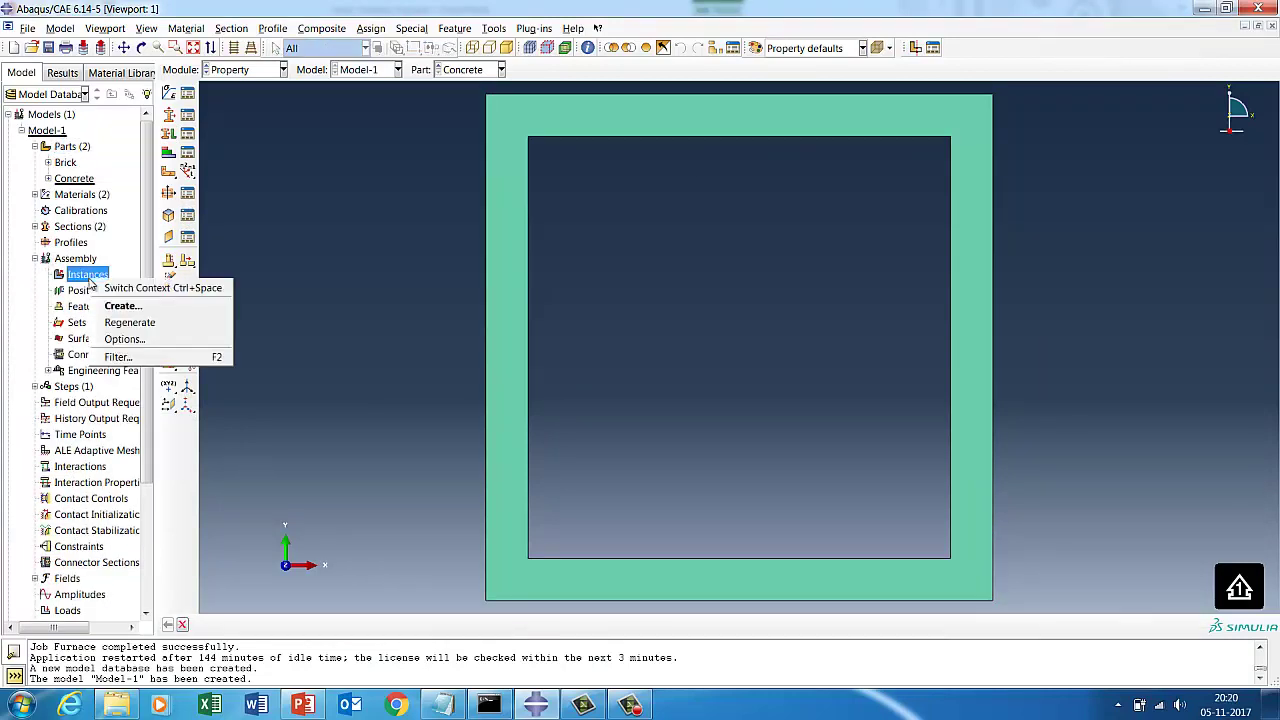
left_click(102, 305)
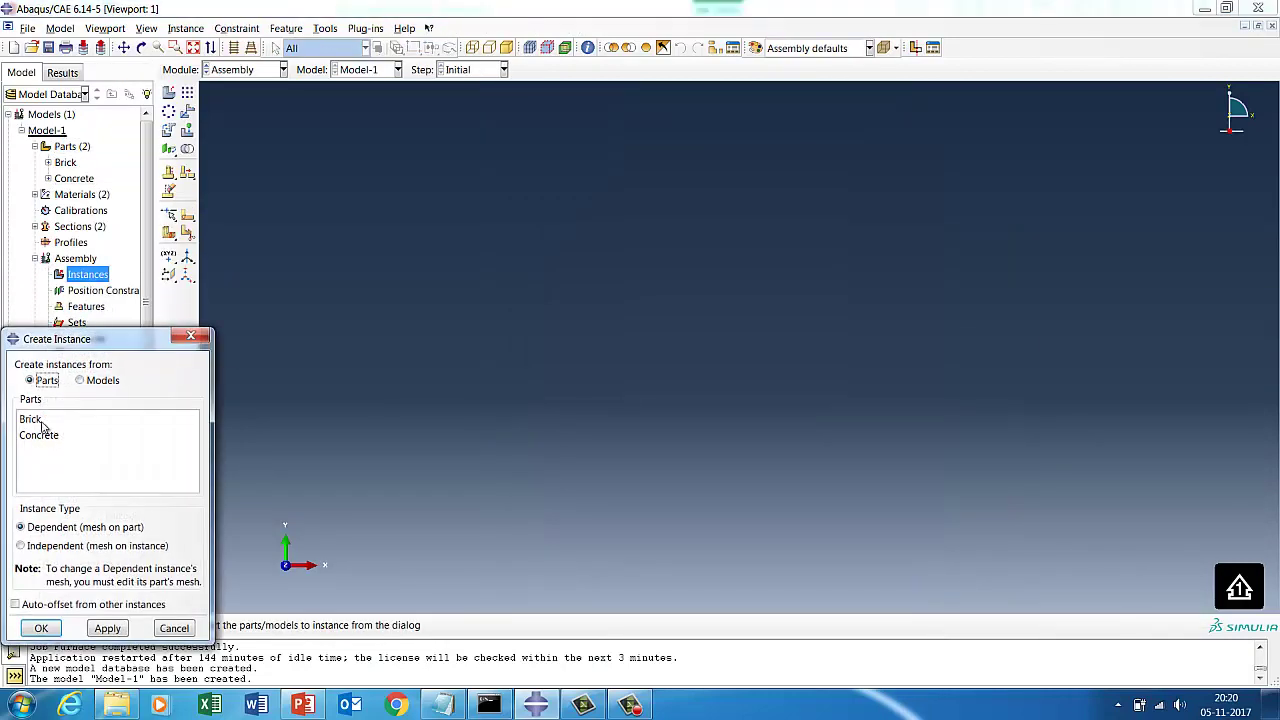
left_click_drag(45, 422, 50, 438)
left_click(44, 628)
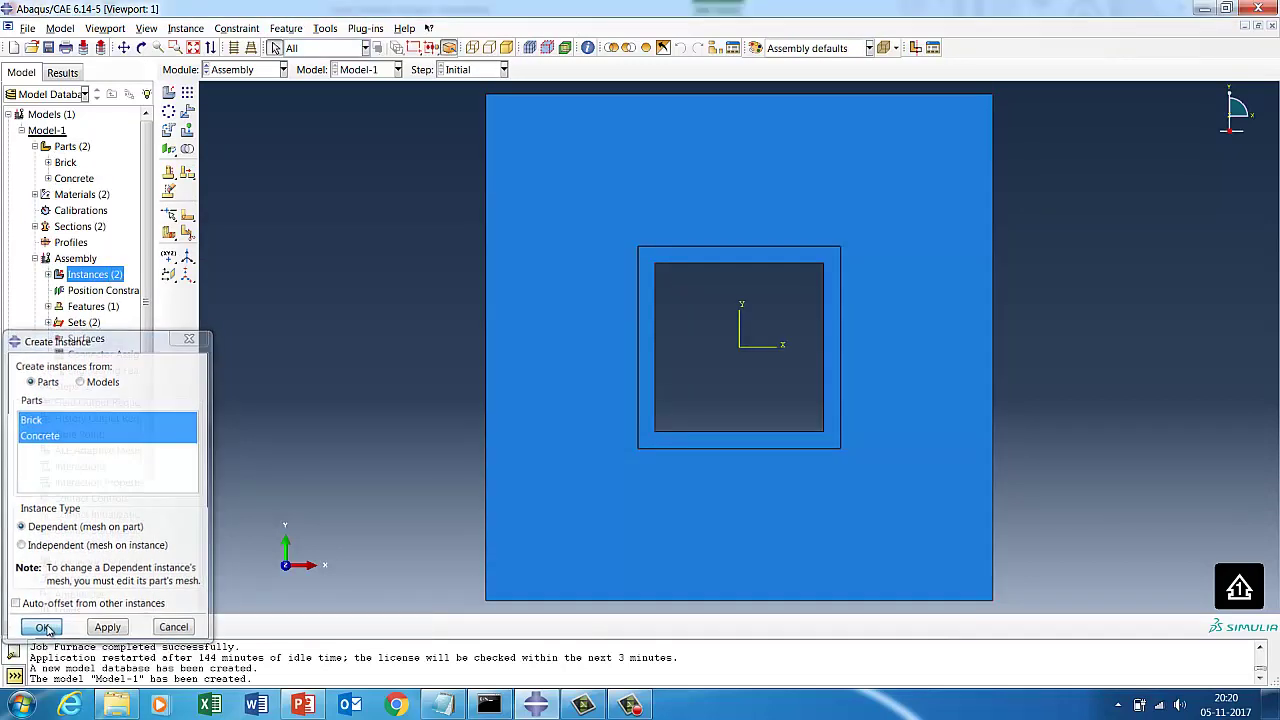
left_click(806, 48)
left_click(797, 98)
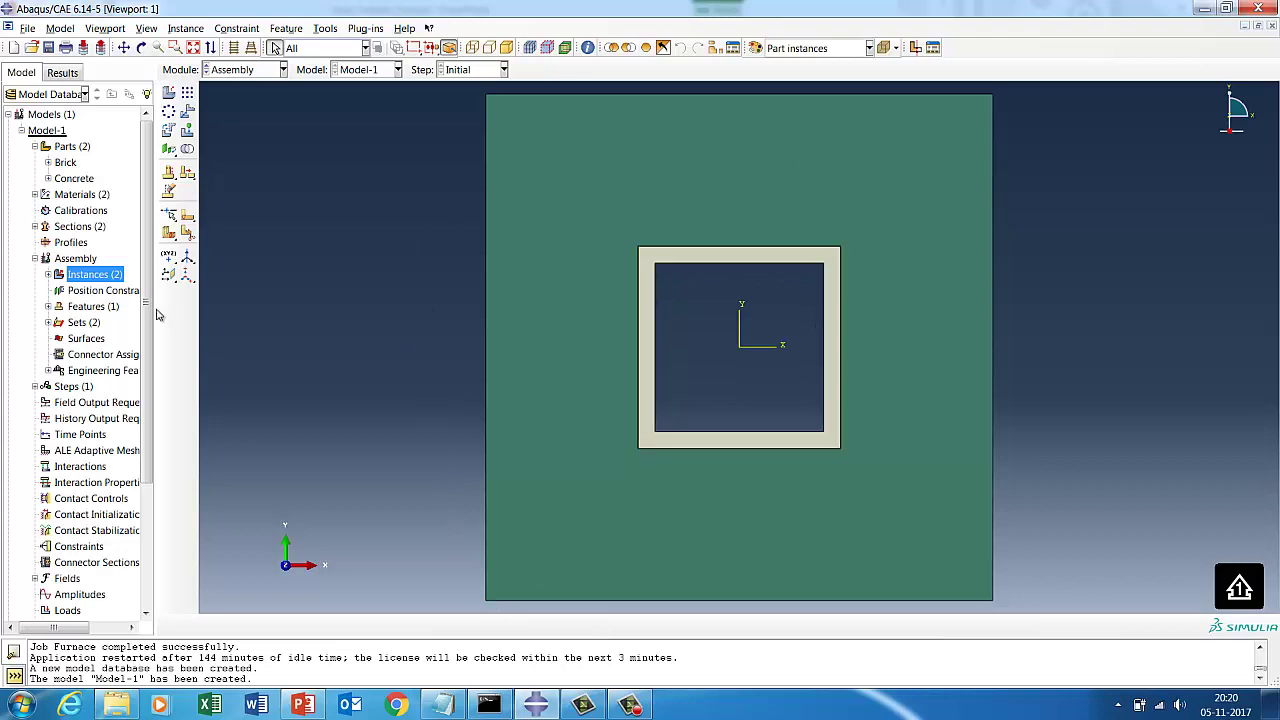
- Create a surface named Brick_inner on the Brick part from the four edges of its square opening
left_click(47, 162)
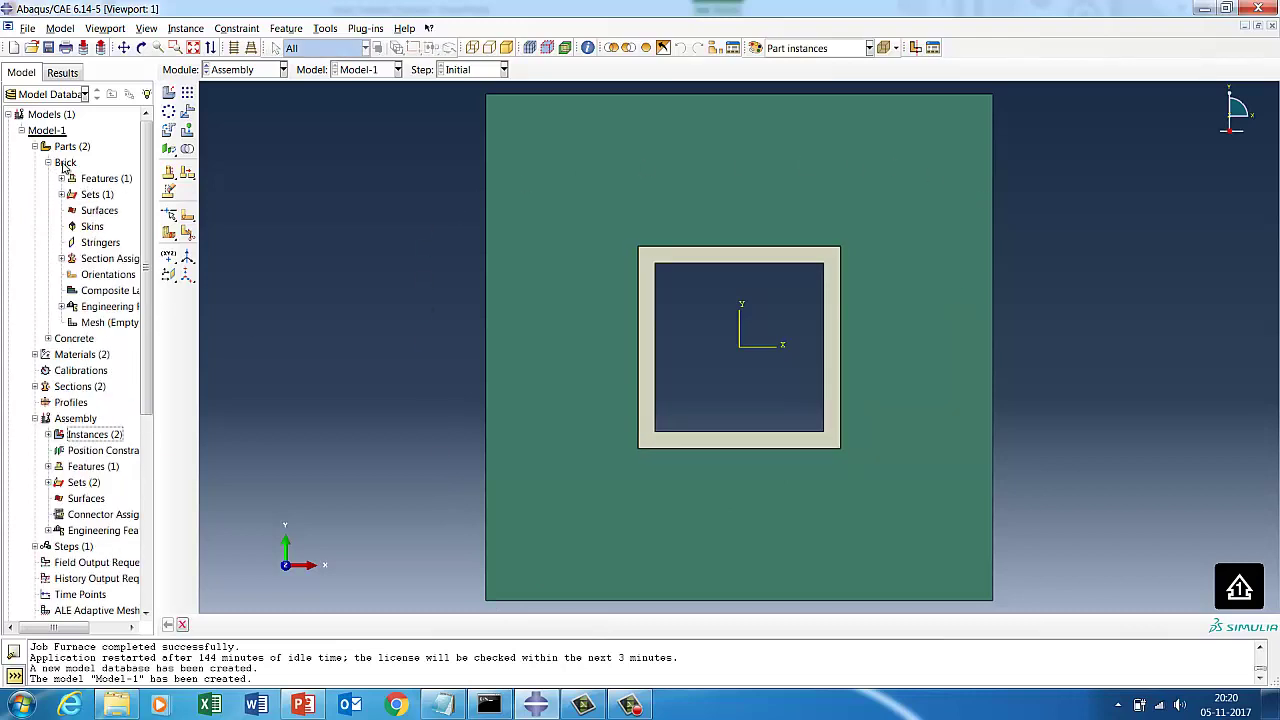
right_click(99, 210)
left_click(118, 236)
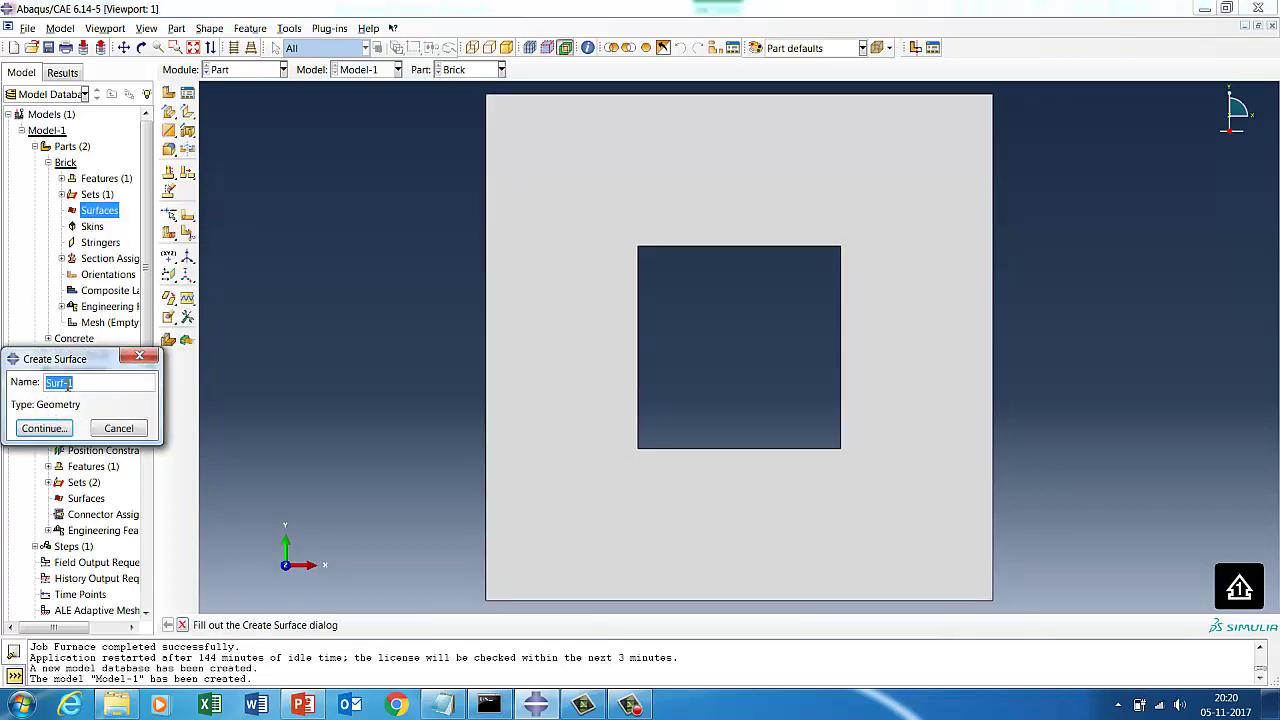
type("BrickInn")
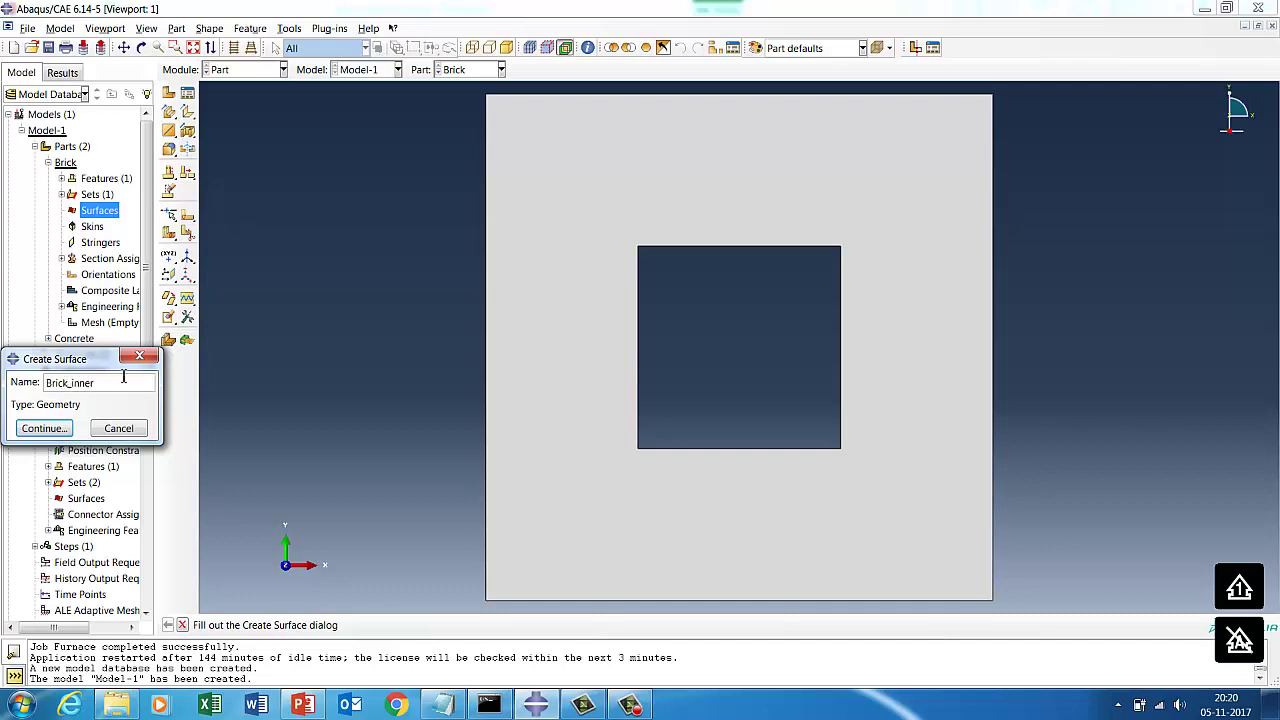
left_click(44, 428)
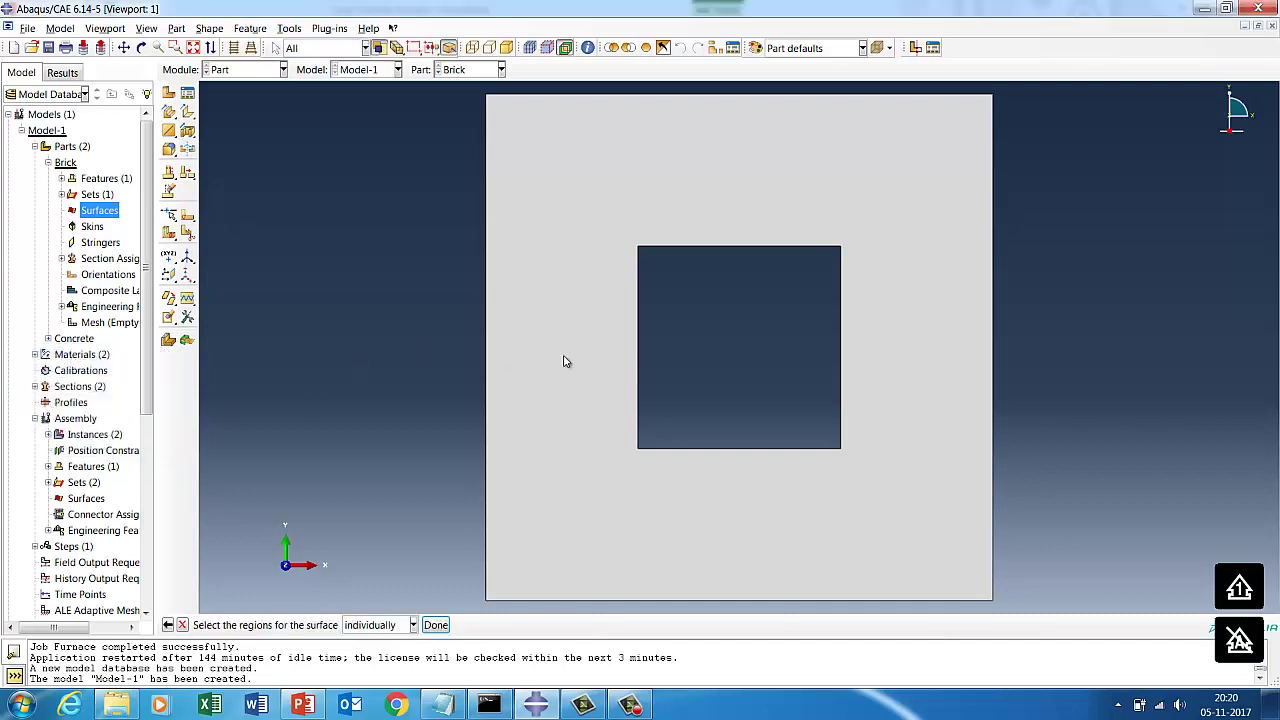
left_click(639, 372)
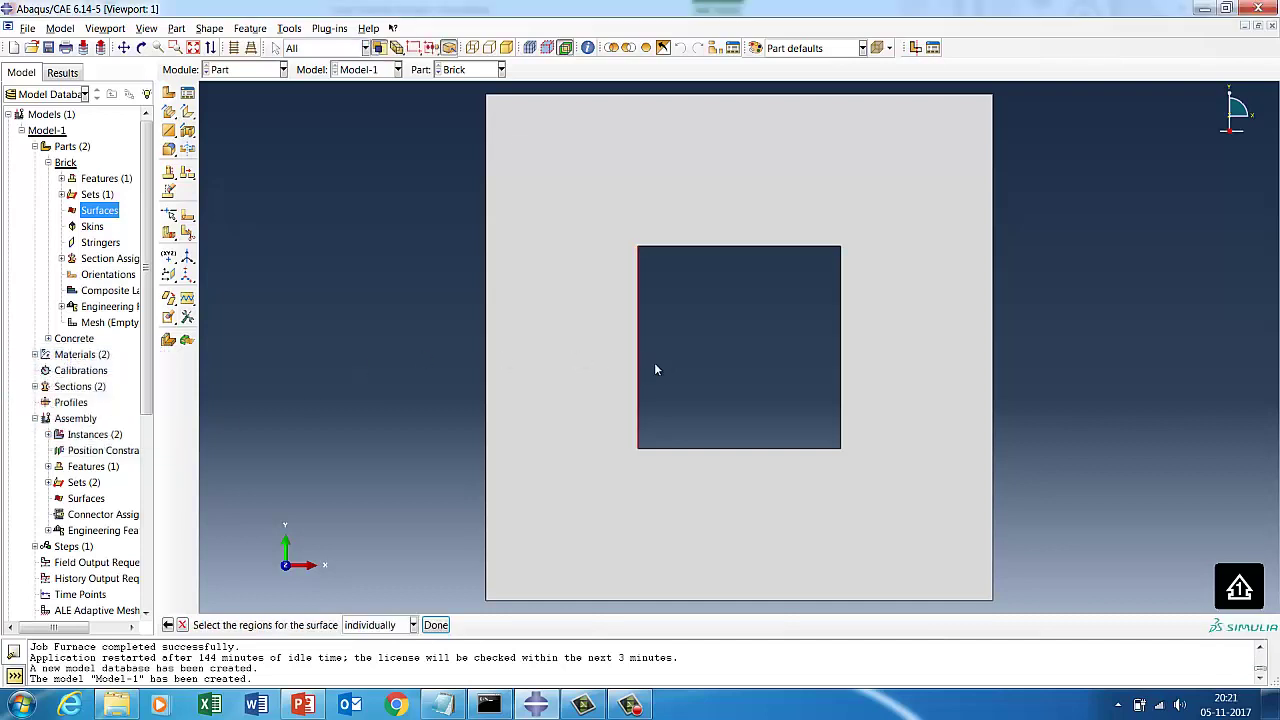
left_click(710, 246, "shift")
left_click(840, 291, "shift")
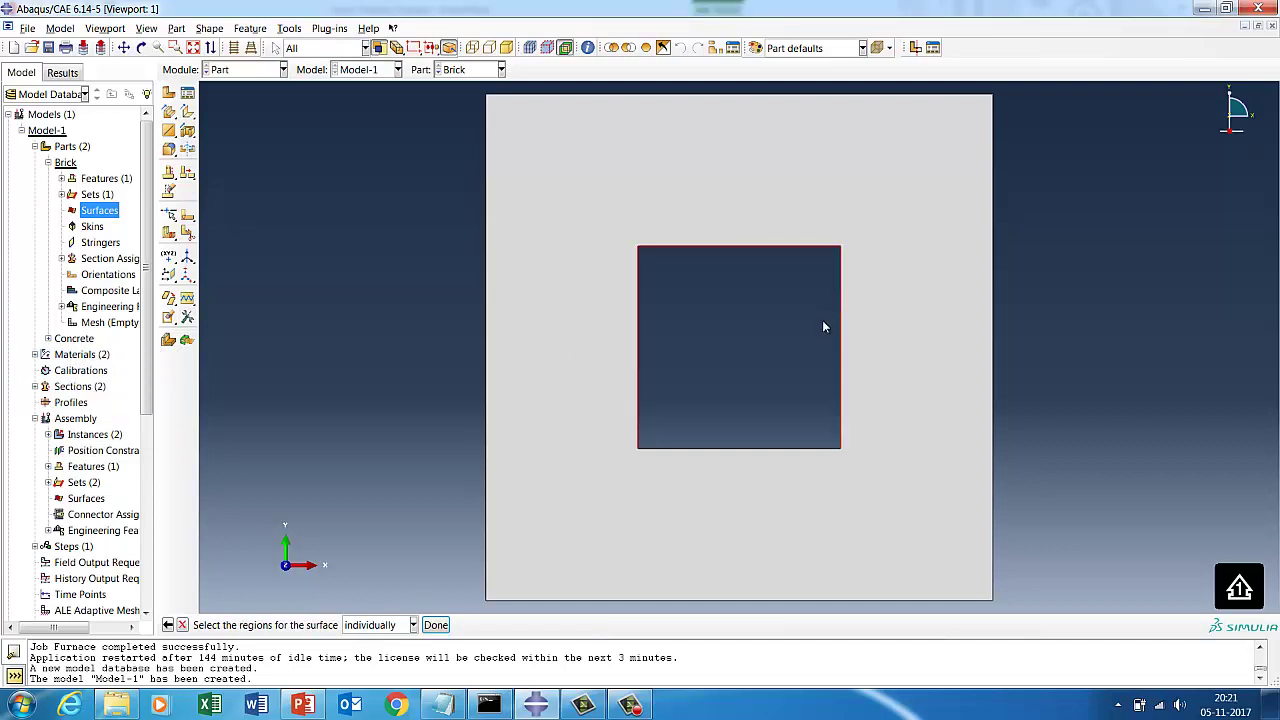
left_click(700, 449, "shift")
left_click(435, 625)
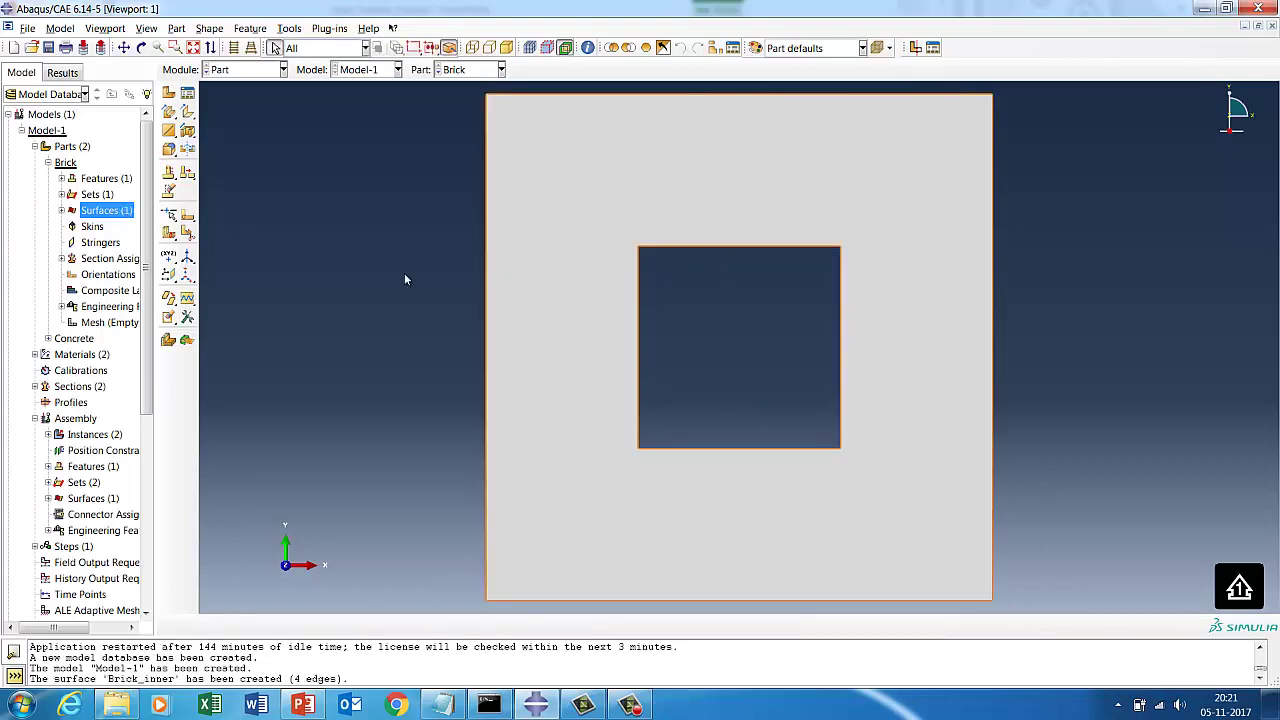
- Create a surface named Brick_Outer on the Brick part from its four outer boundary edges
left_click(62, 211)
right_click(100, 212)
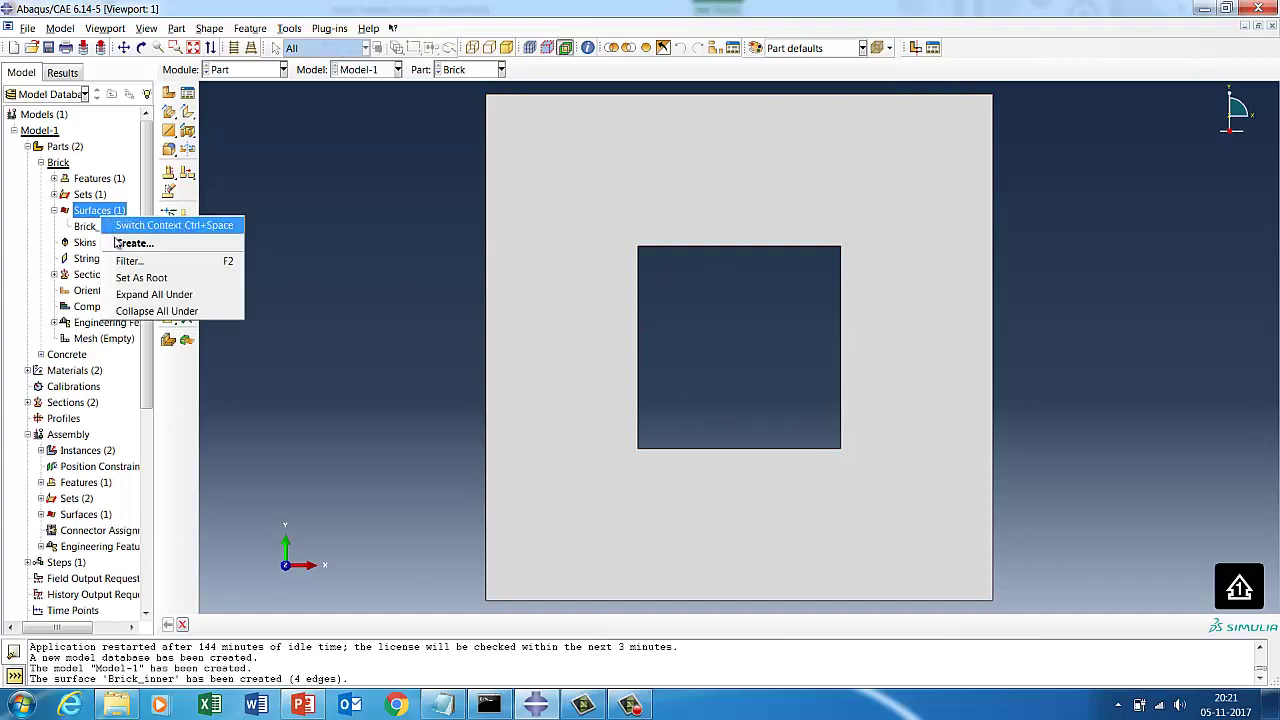
left_click(122, 244)
type("B")
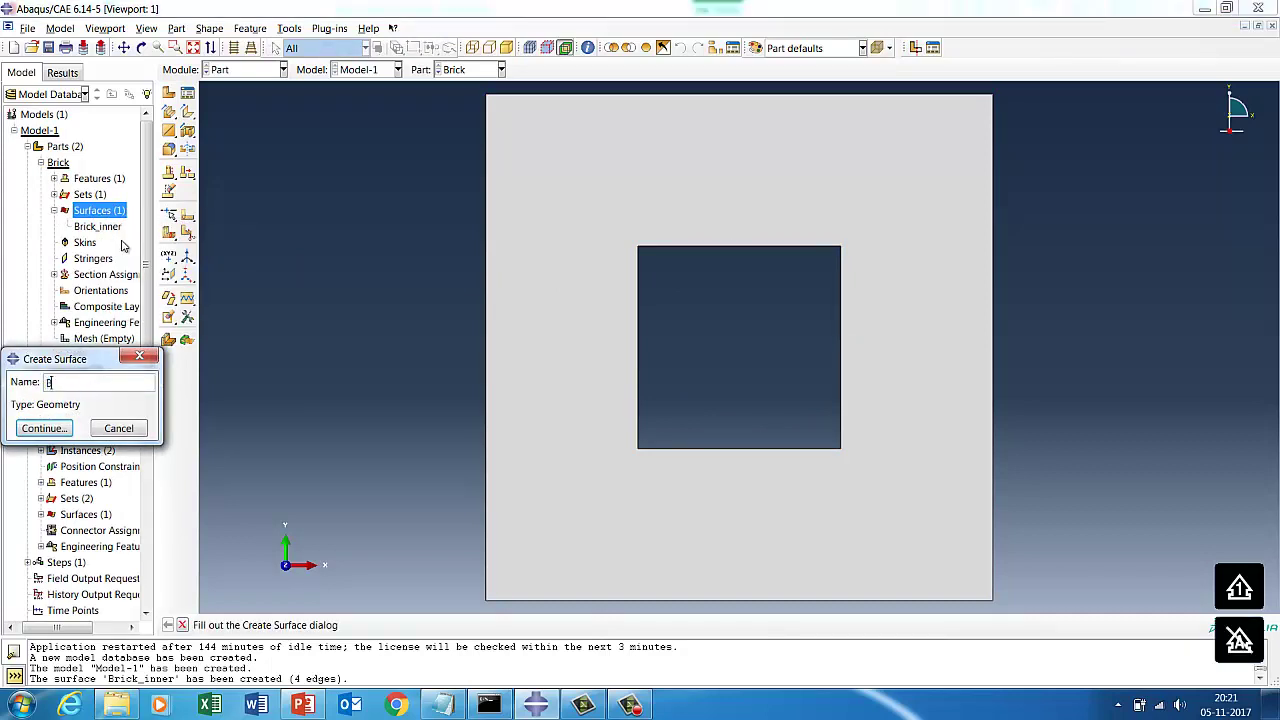
type("rick_Outer")
left_click(44, 428)
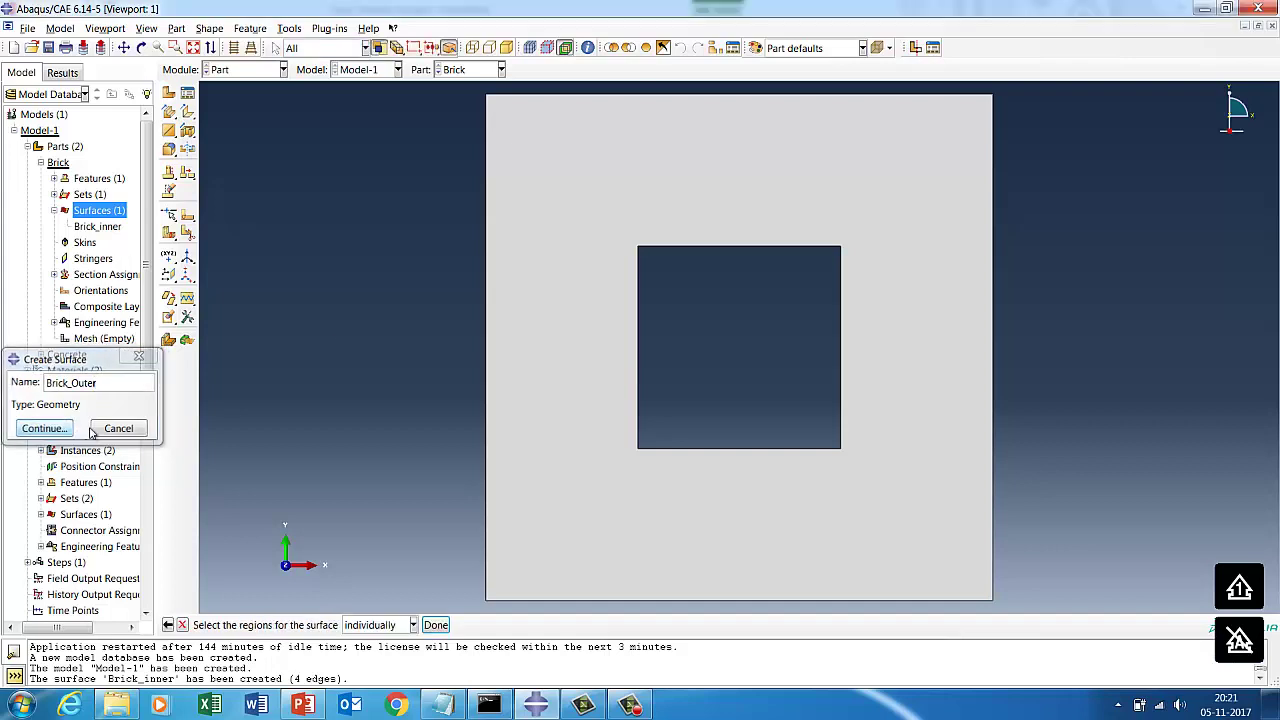
left_click(489, 248)
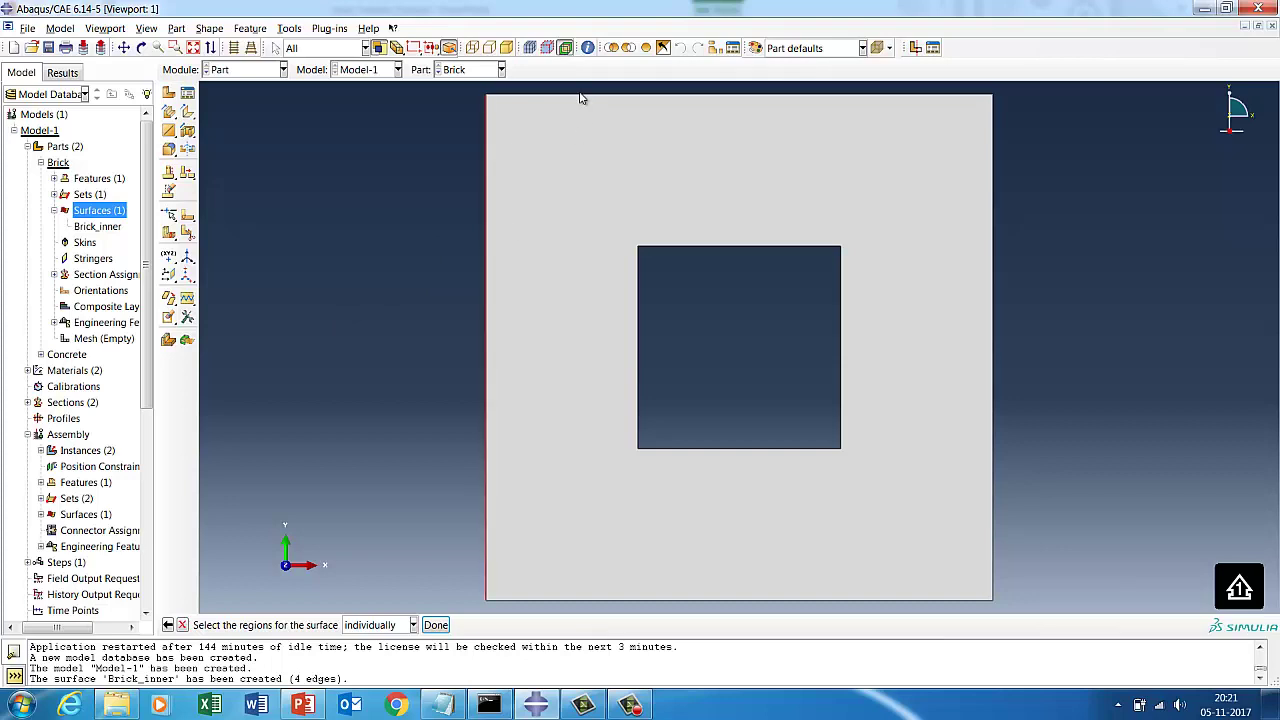
left_click(578, 96)
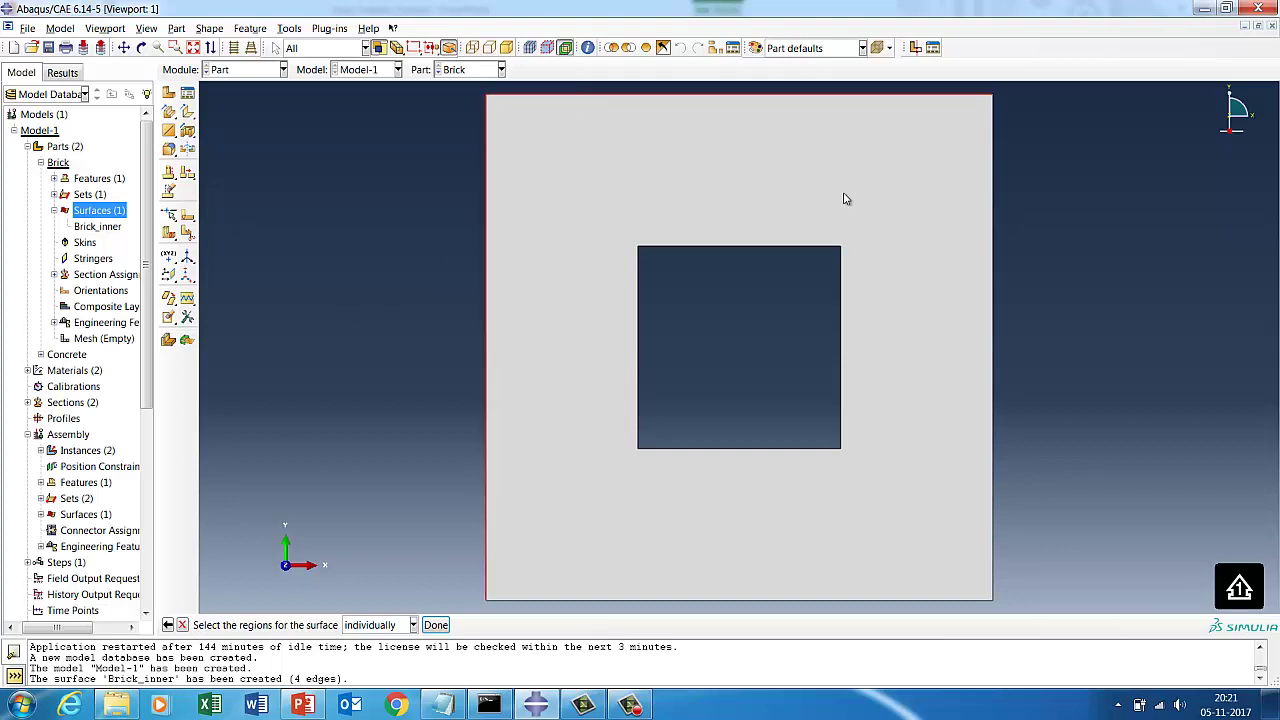
left_click(993, 234)
left_click(688, 600)
left_click(434, 626)
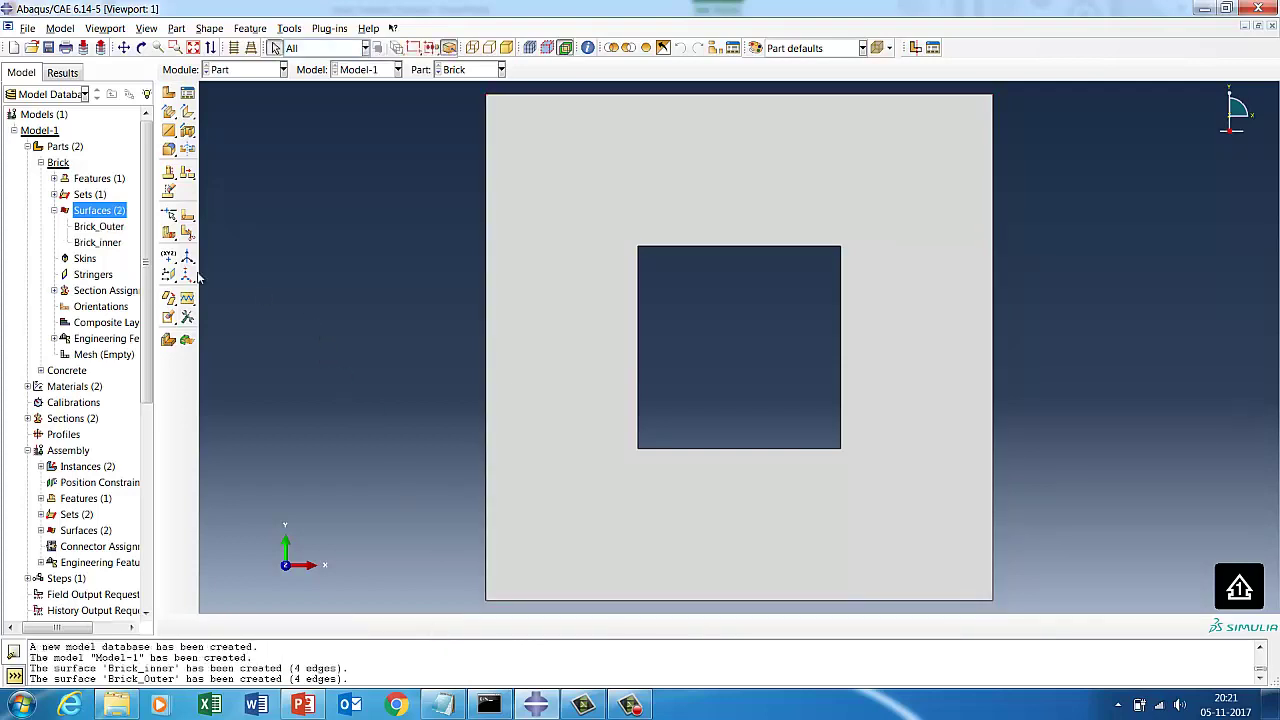
- Create a surface named Concrete_Outer on the Concrete part from its four outer boundary edges
left_click(54, 210)
left_click(40, 162)
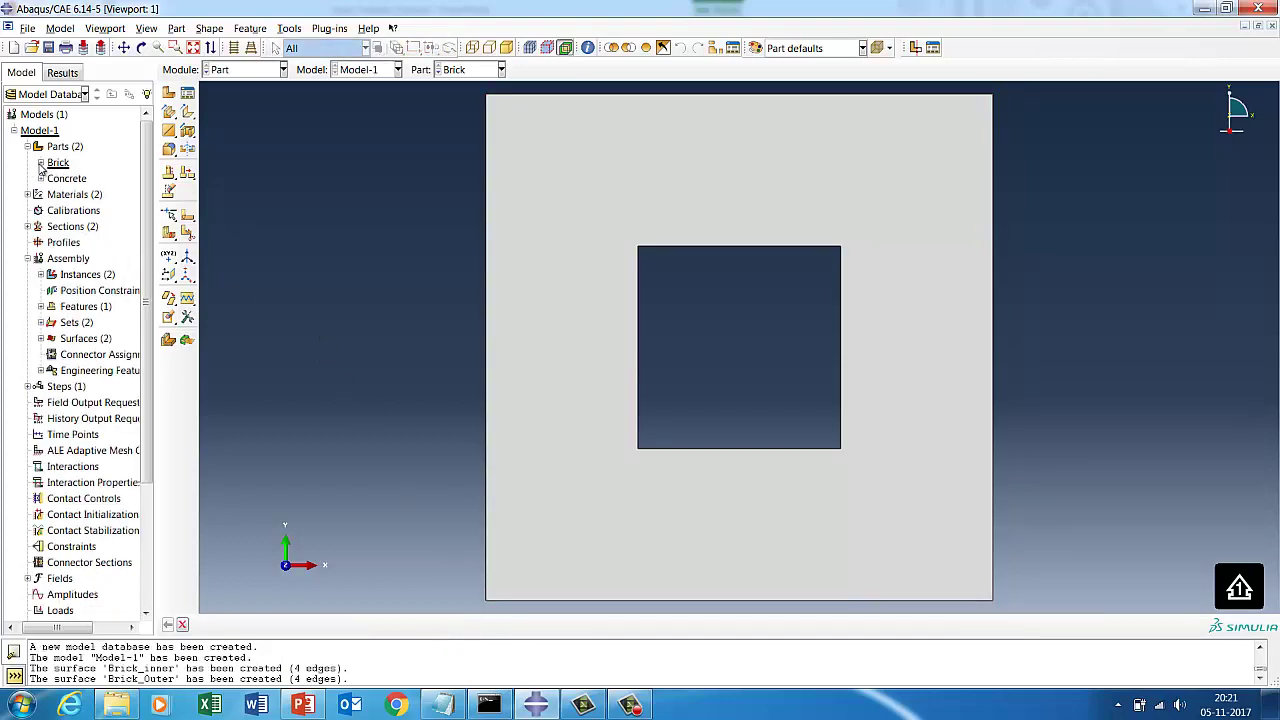
left_click(40, 178)
left_click(90, 226)
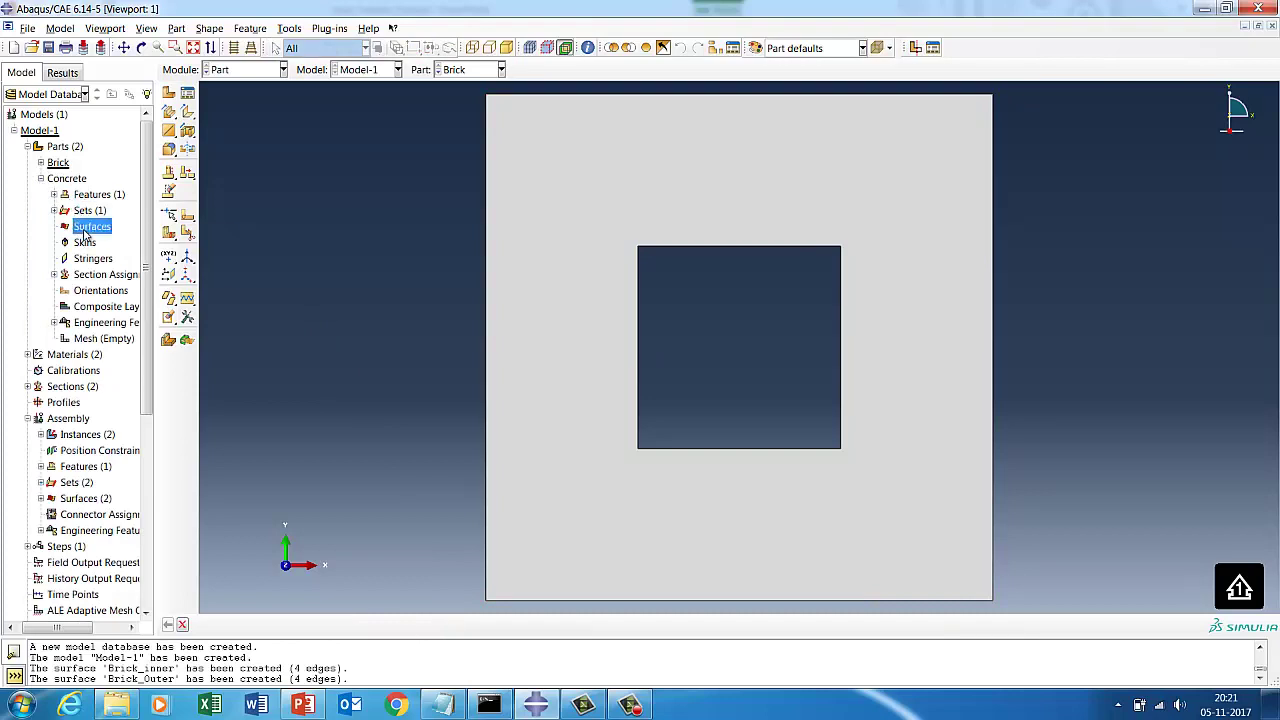
right_click(88, 228)
left_click(113, 256)
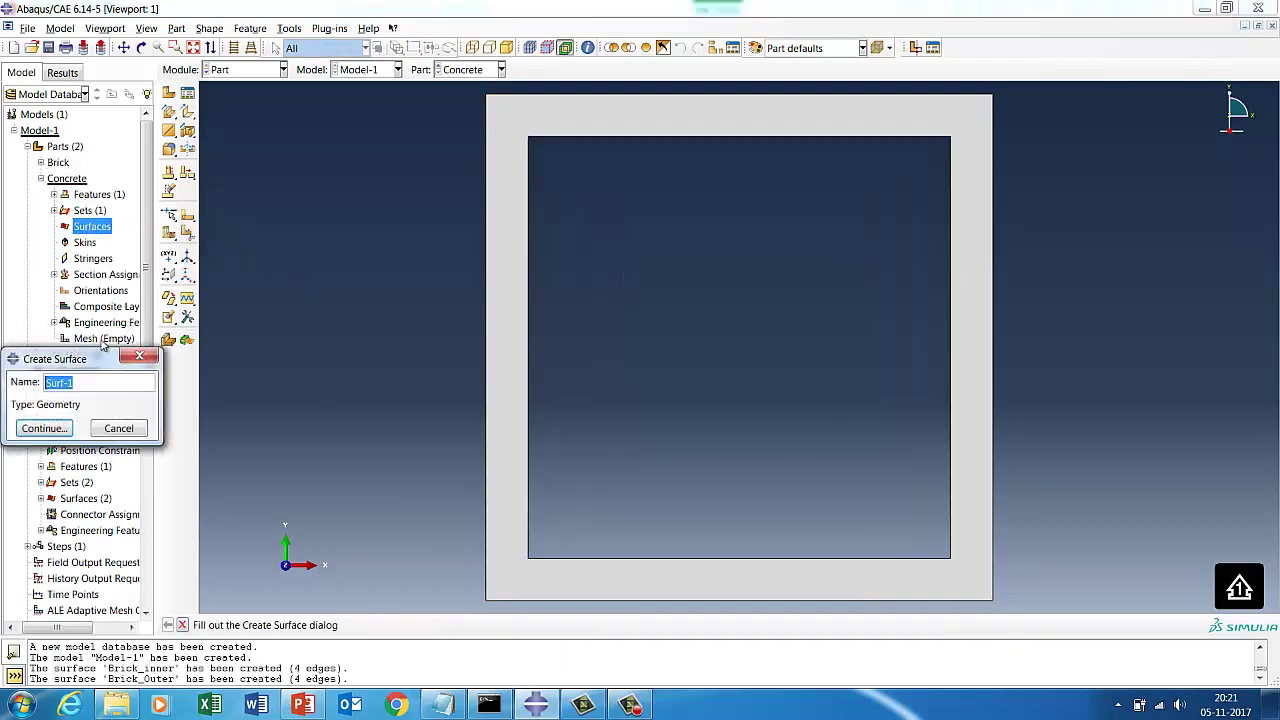
type("Concre")
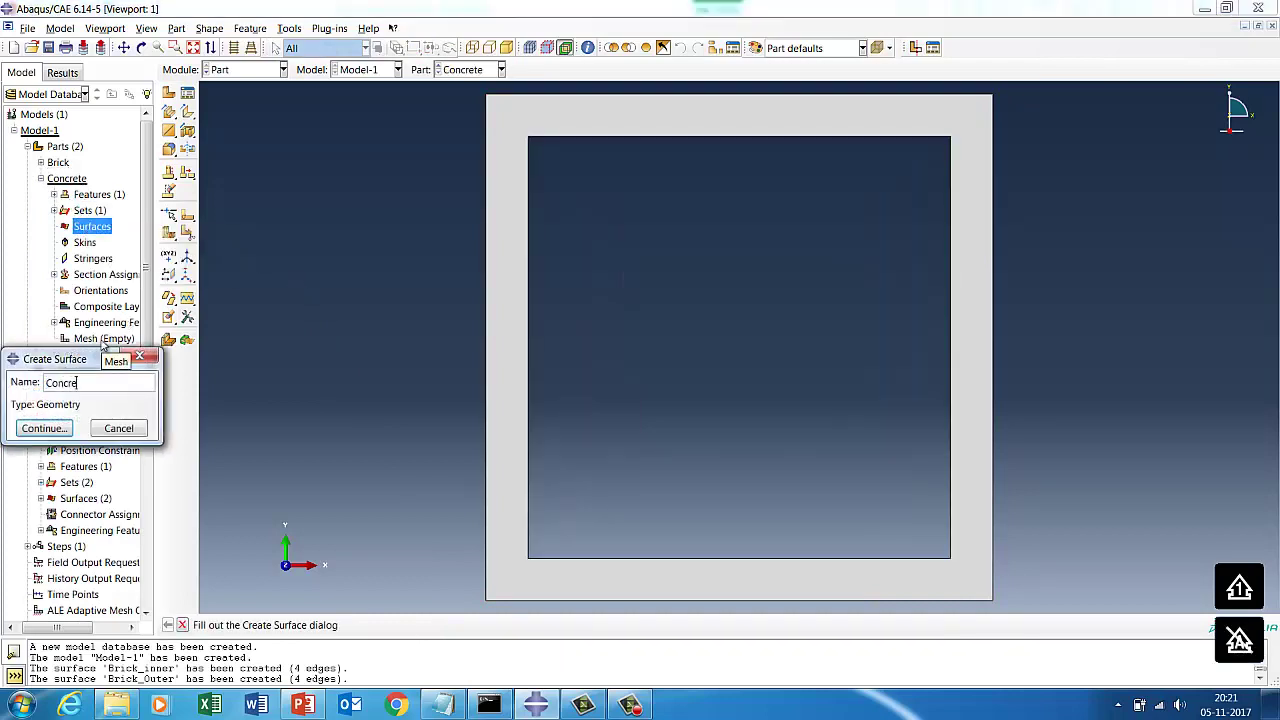
type("te_0")
type("uter")
left_click(44, 428)
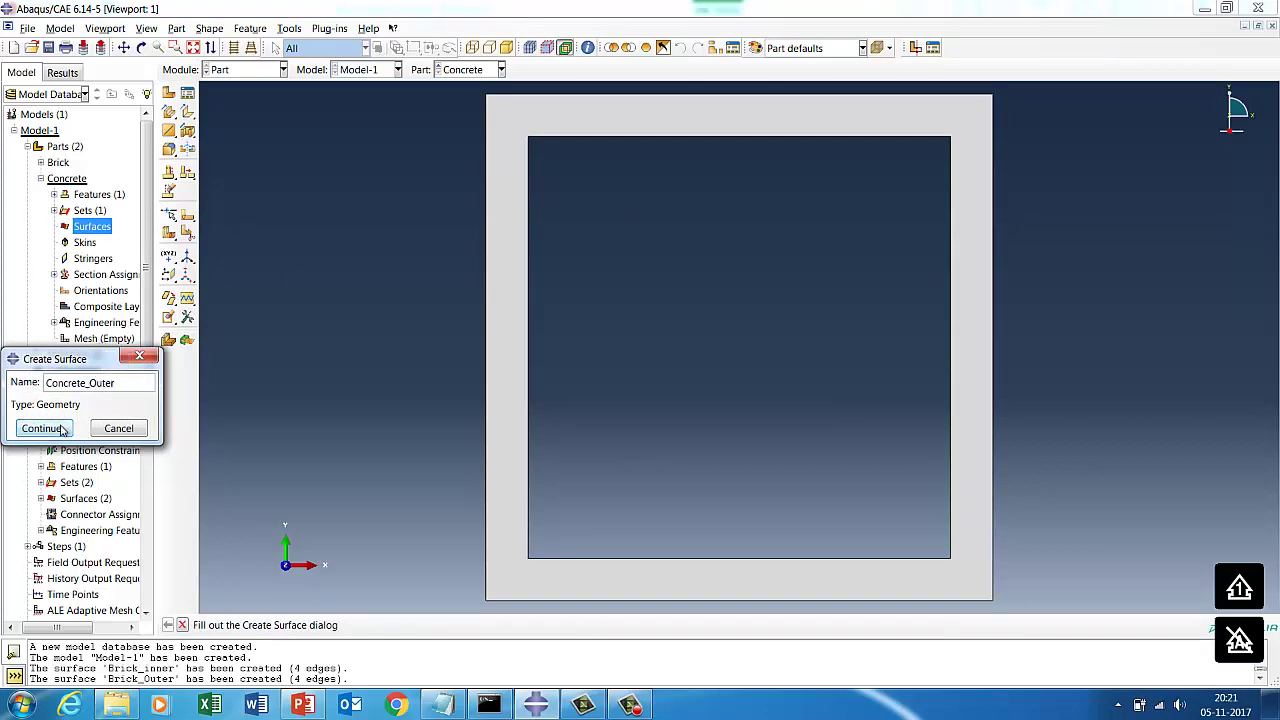
left_click(488, 317)
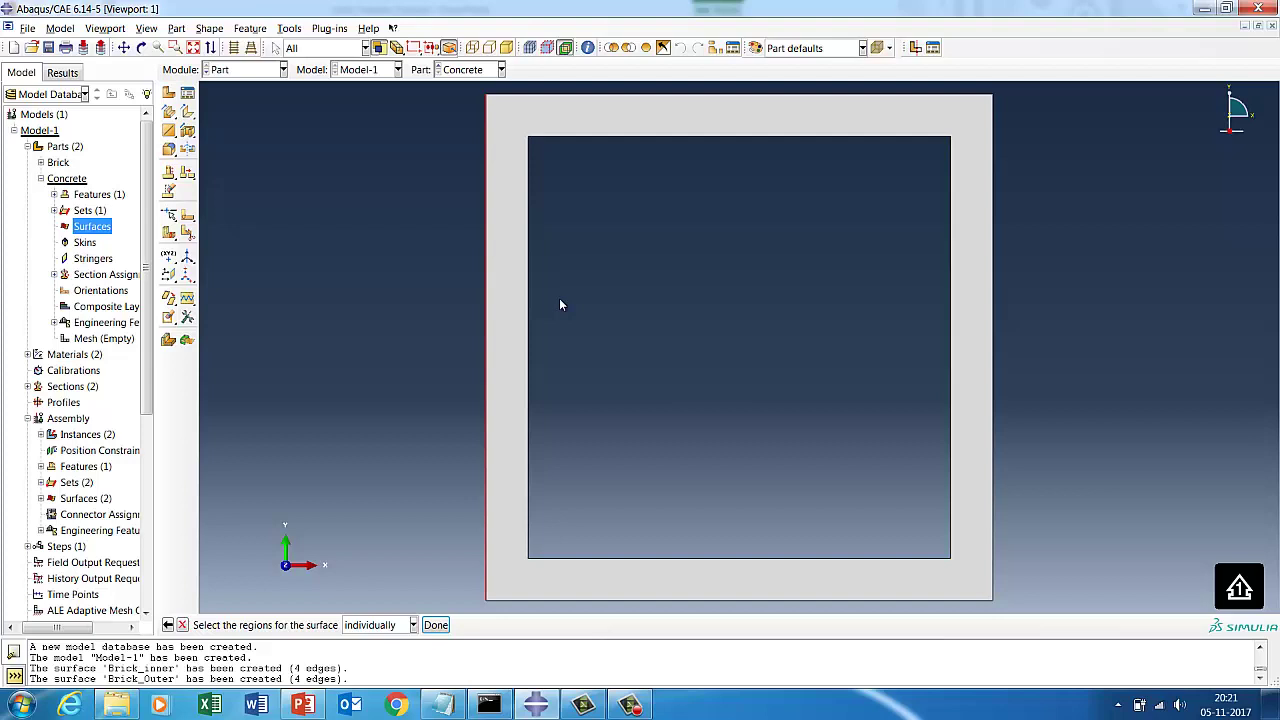
left_click(659, 96, "shift")
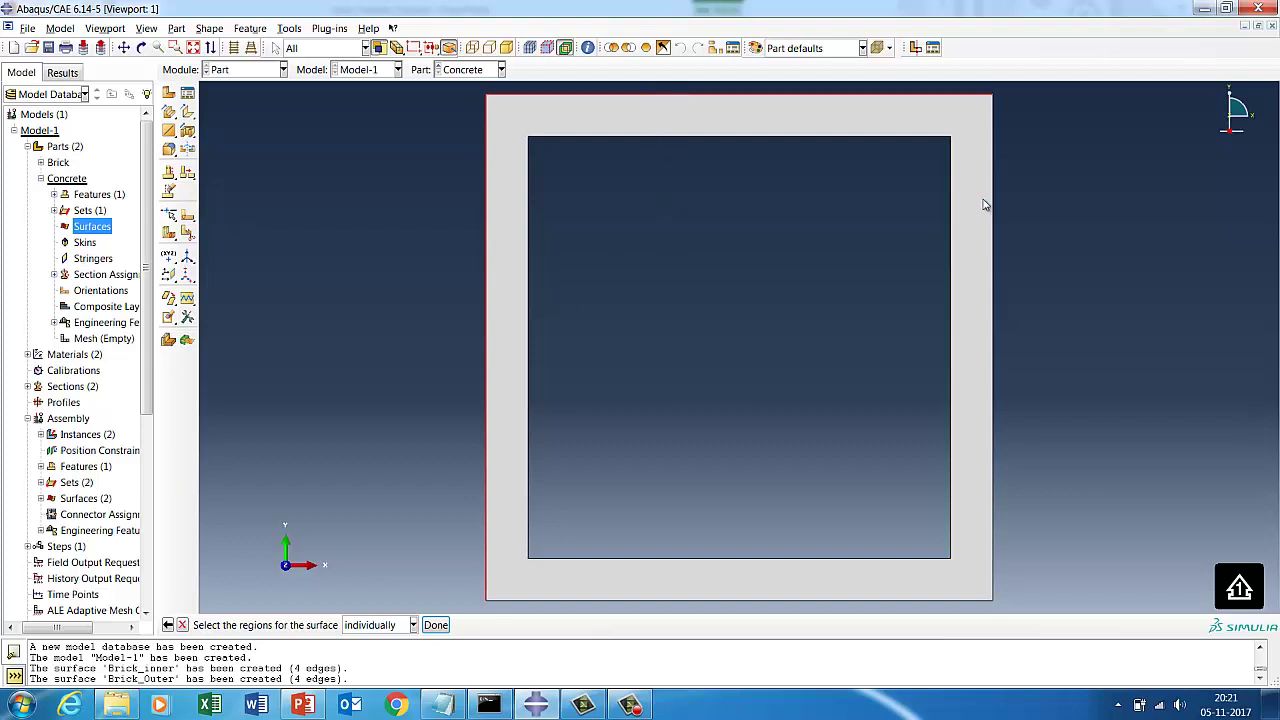
left_click(993, 210, "shift")
left_click(440, 625)
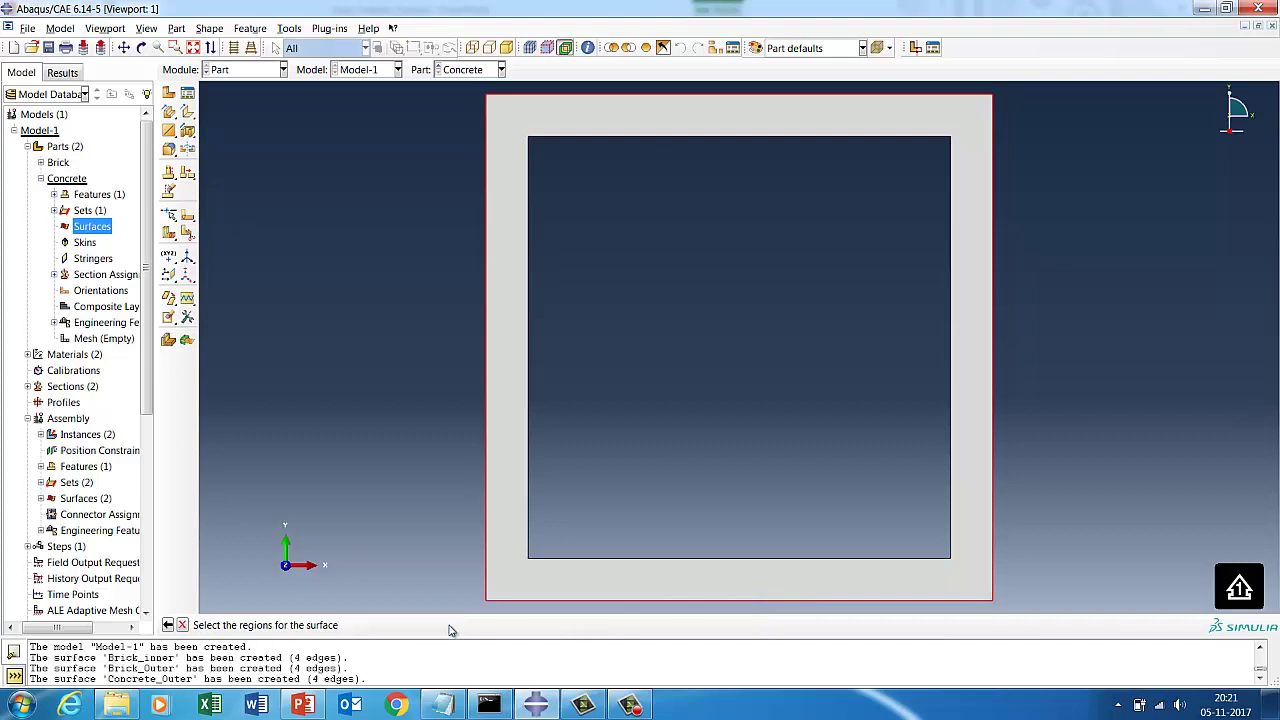
- Create a surface named Concrete_Inner on the Concrete part from the four edges of its square opening
left_click(54, 226)
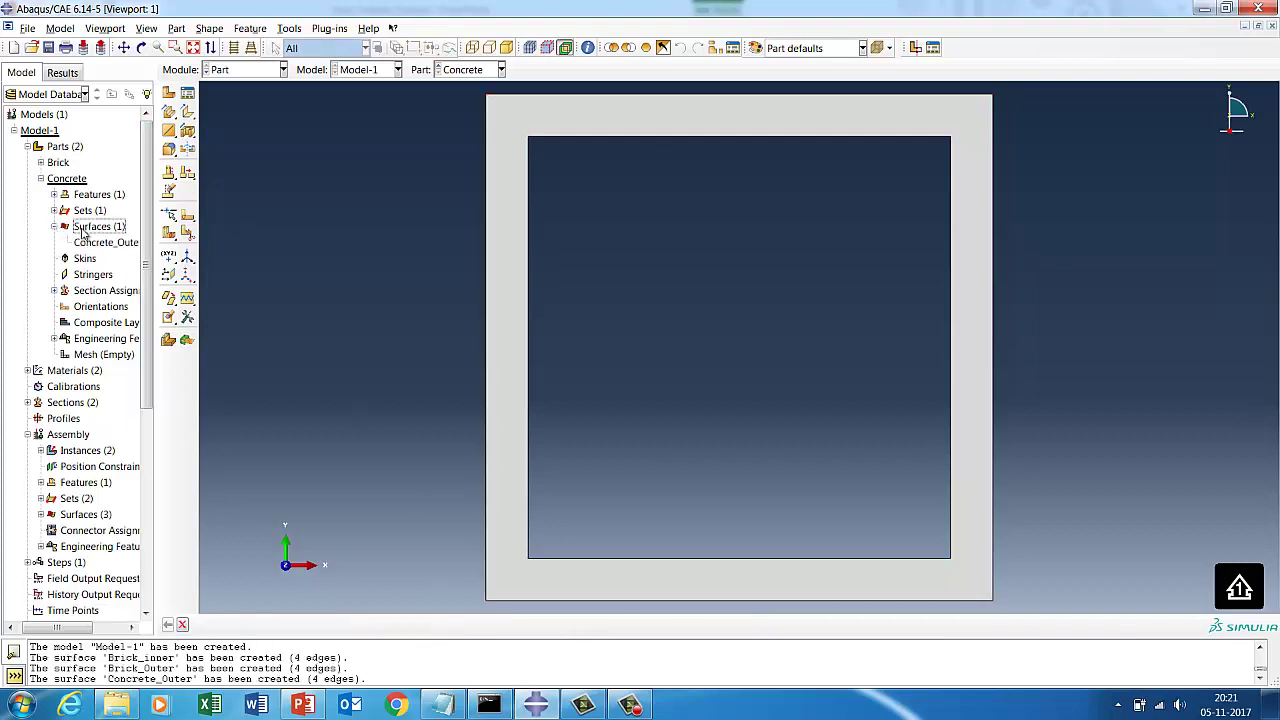
right_click(83, 230)
left_click(115, 256)
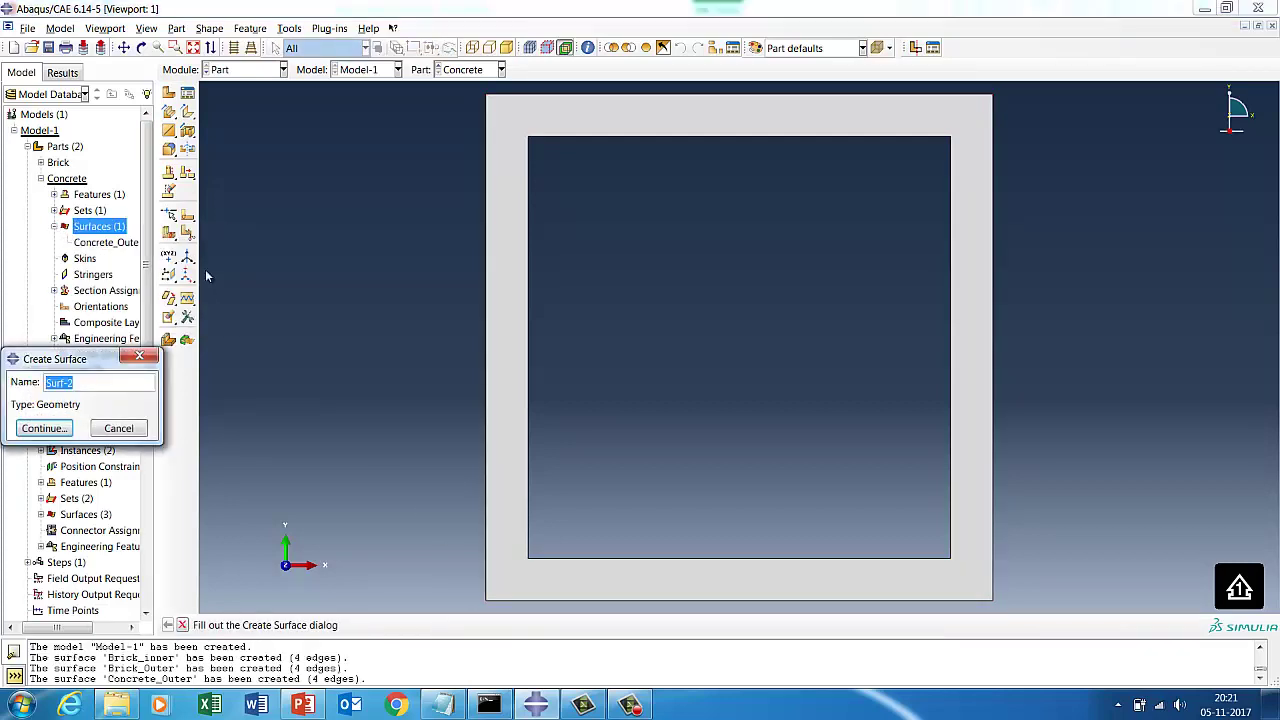
type("Concr")
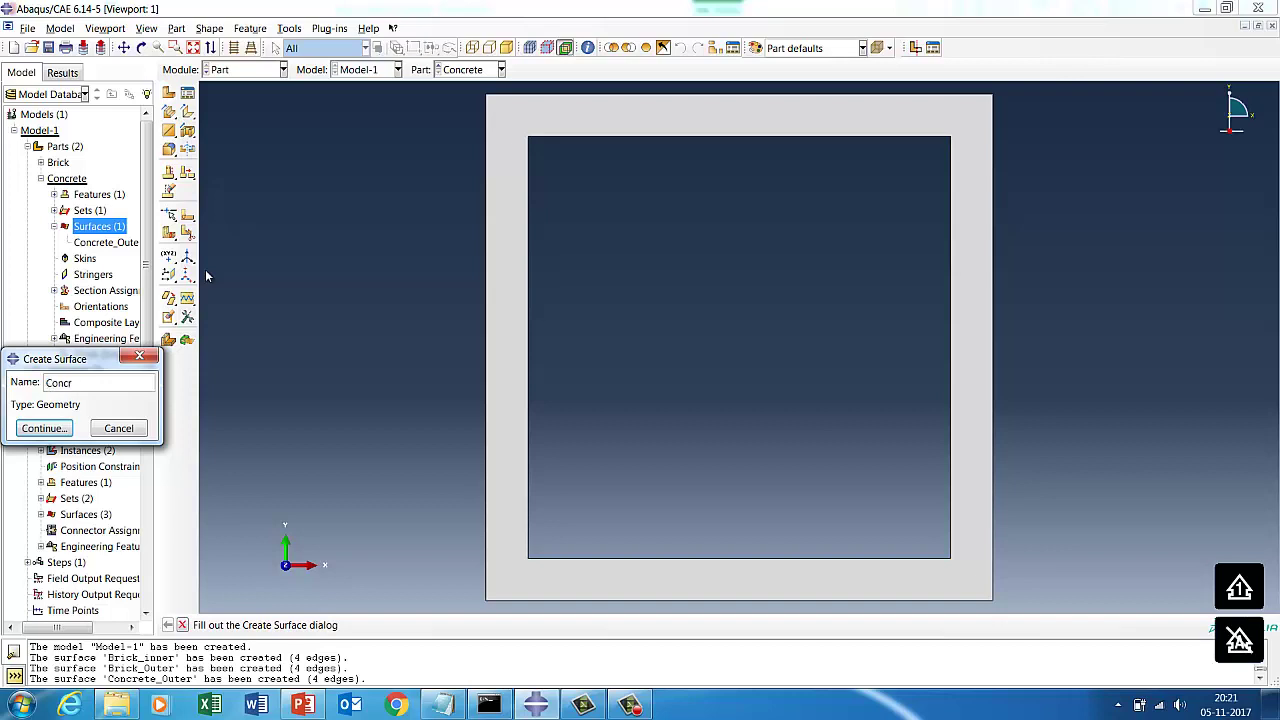
type("ete_Inner")
key("Return")
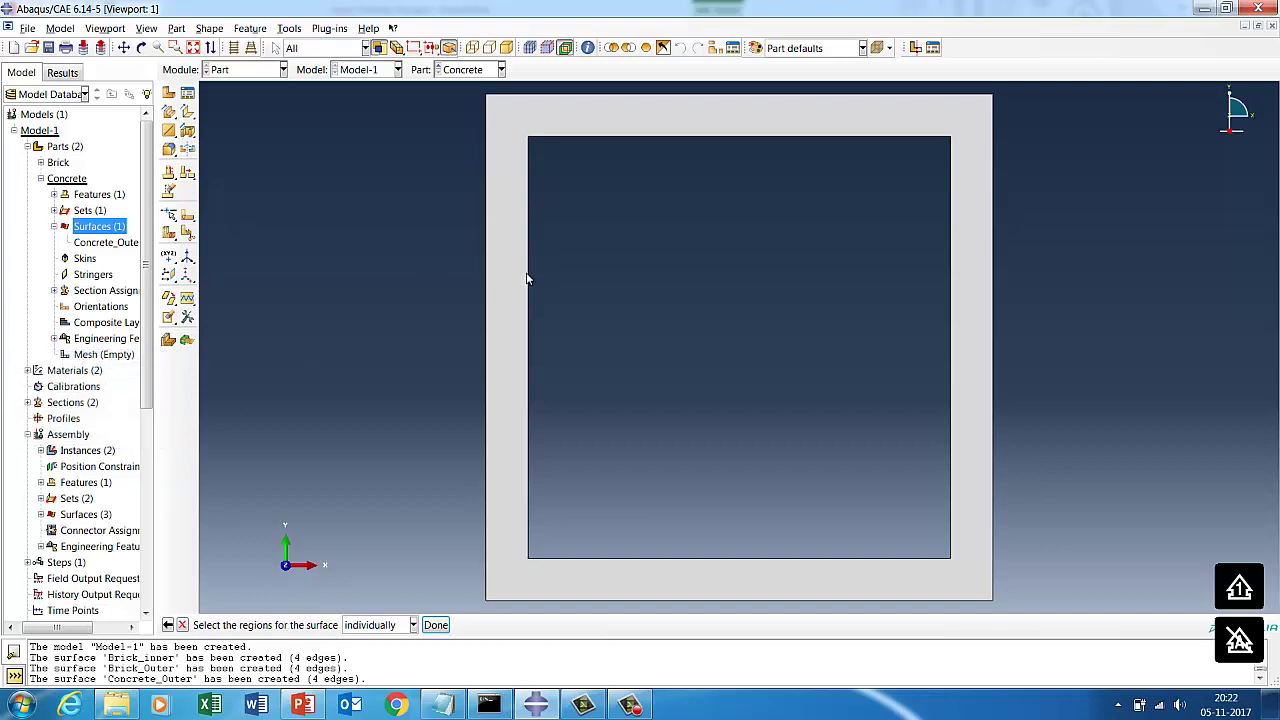
left_click(537, 301)
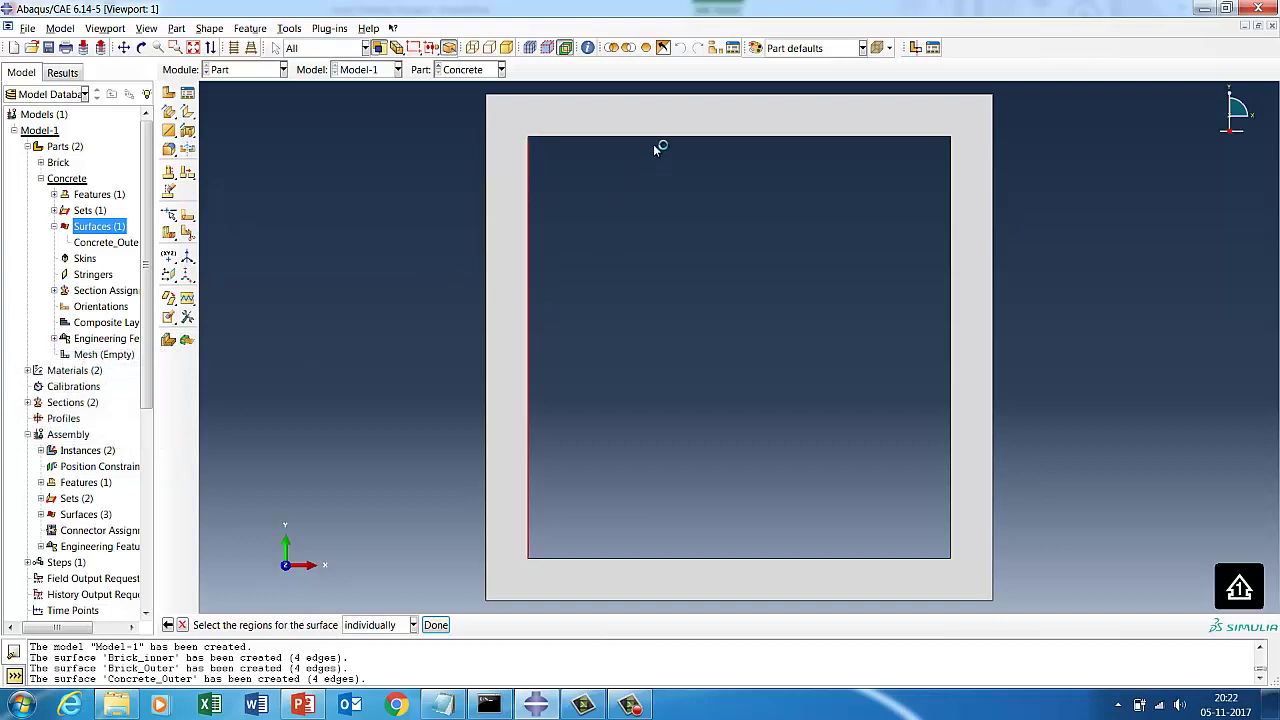
left_click(658, 137, "shift")
left_click(951, 256, "shift")
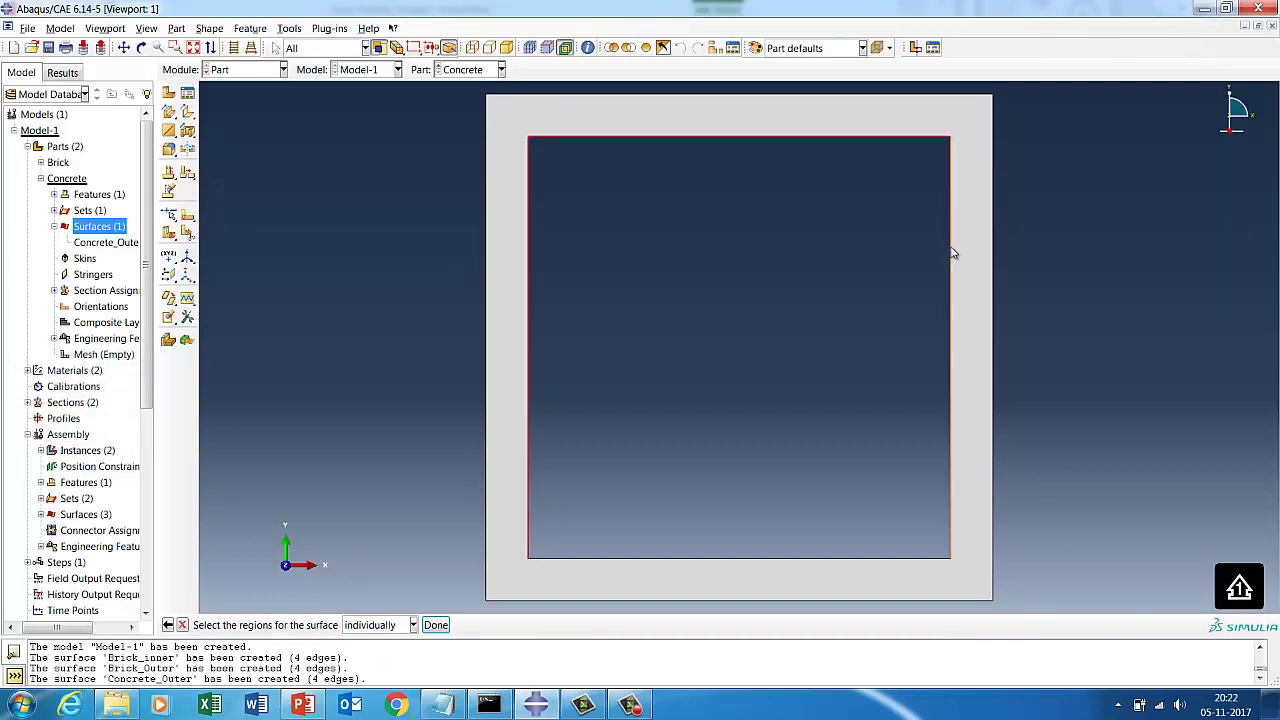
left_click(750, 558, "shift")
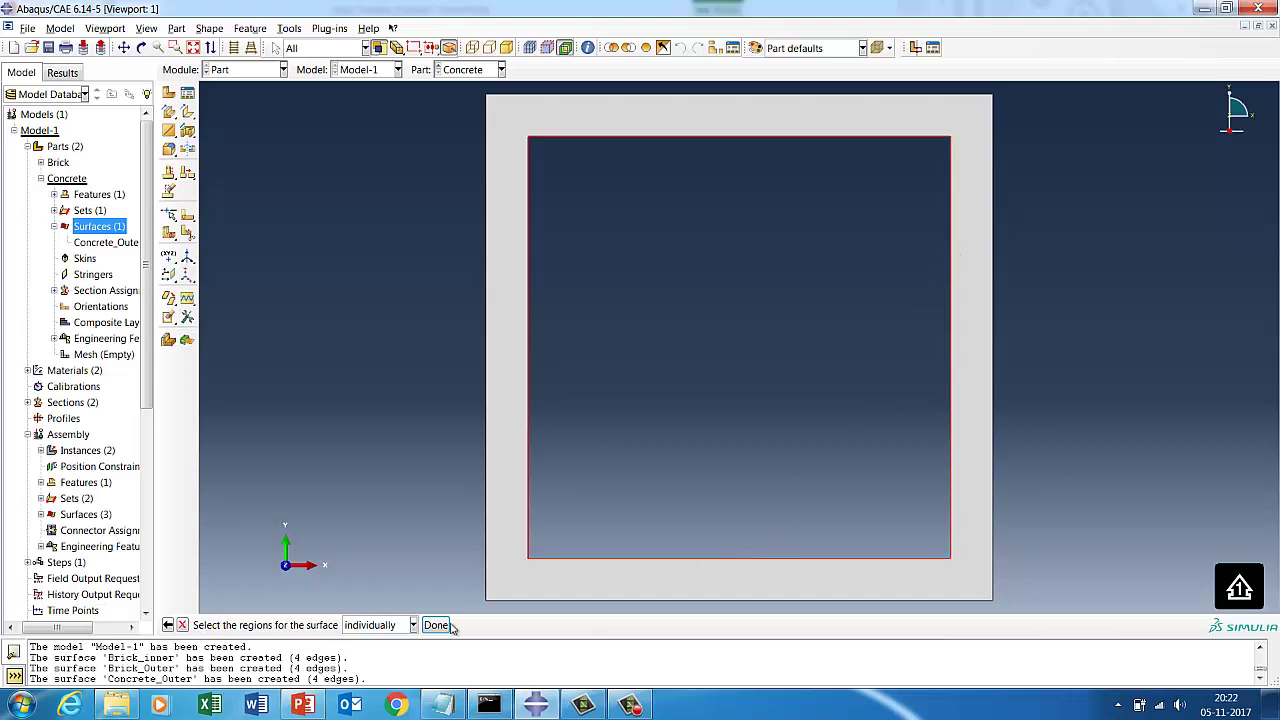
left_click(437, 625)
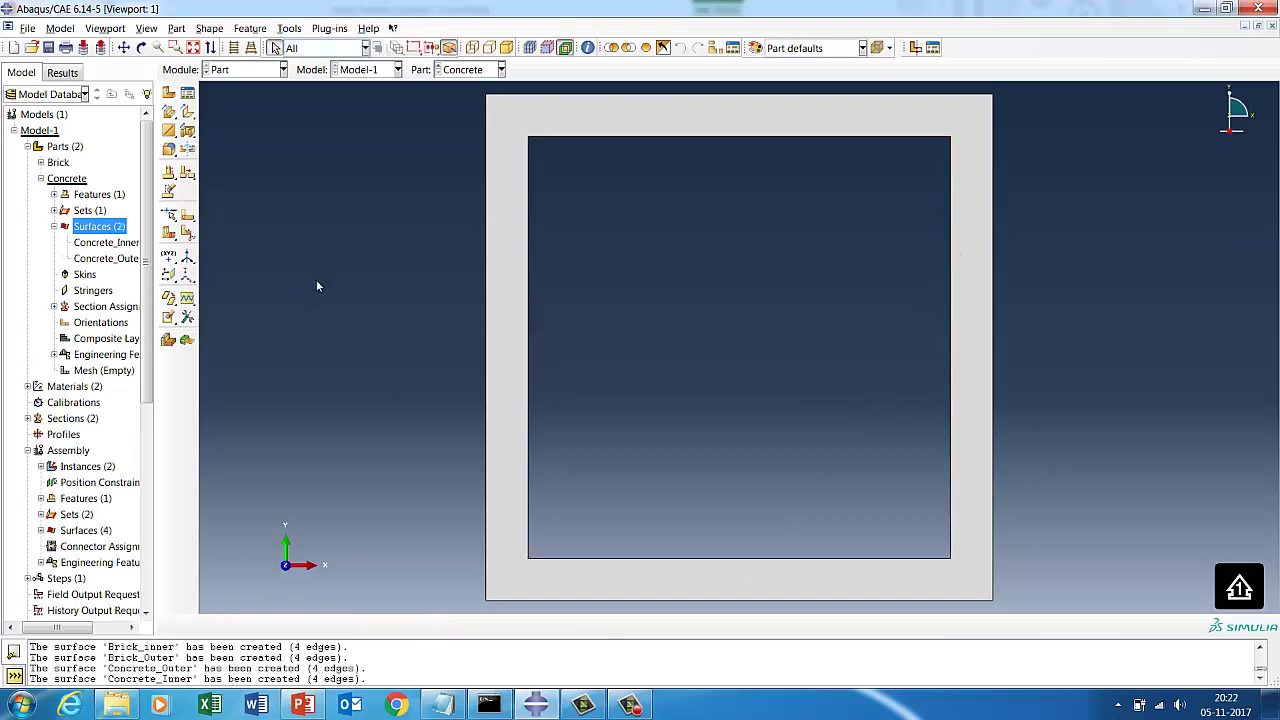
- Switch to the Step module
left_click(245, 69)
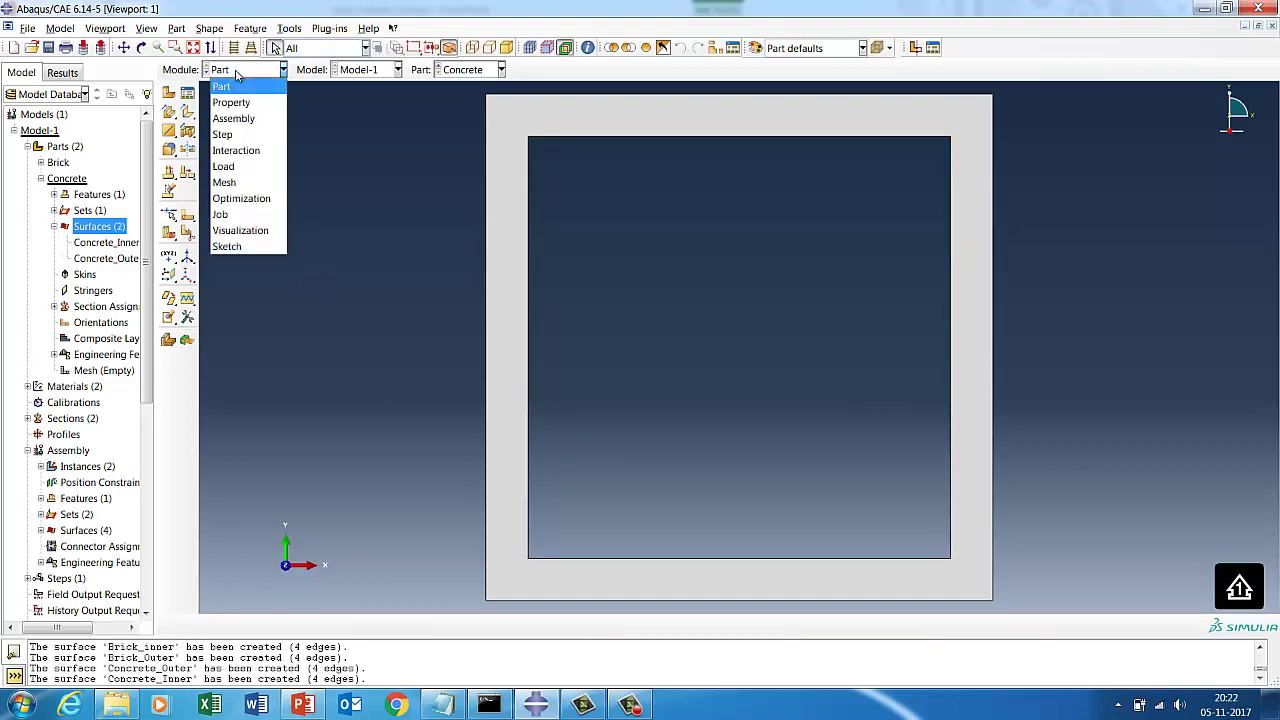
left_click(225, 134)
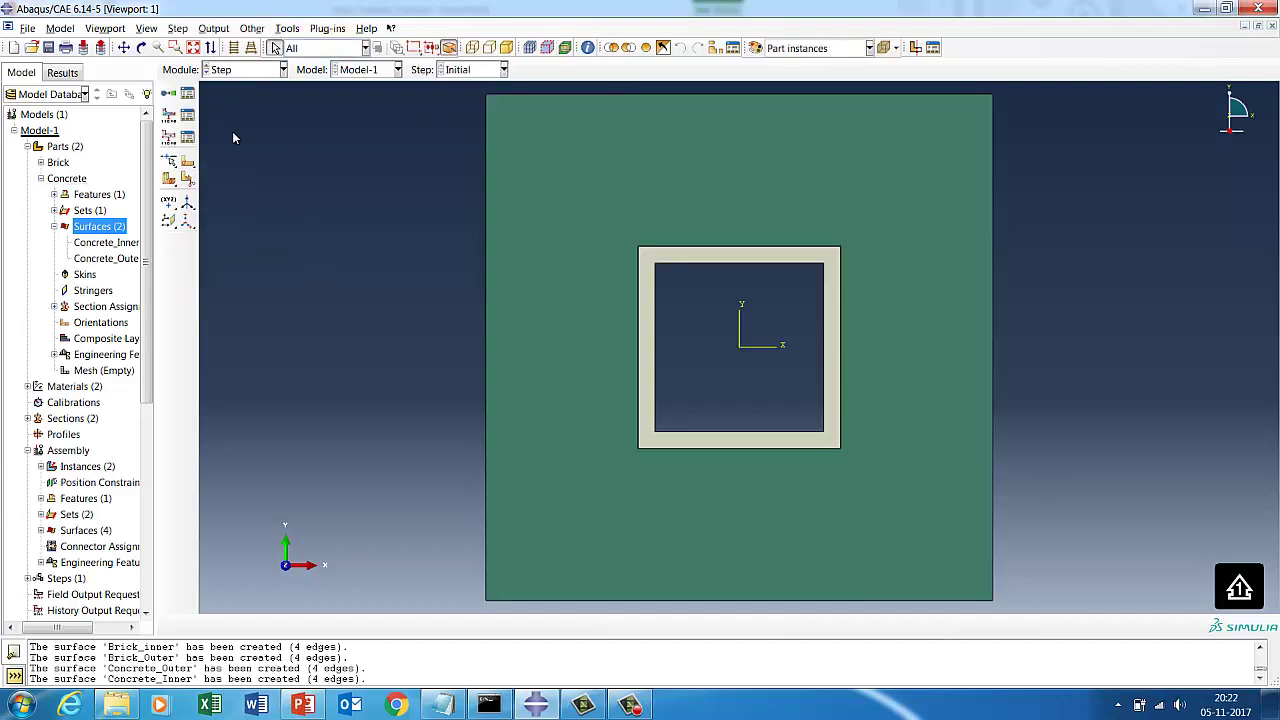
- Create a Heat transfer analysis step named Furnace_HT after the Initial step
left_click(187, 94)
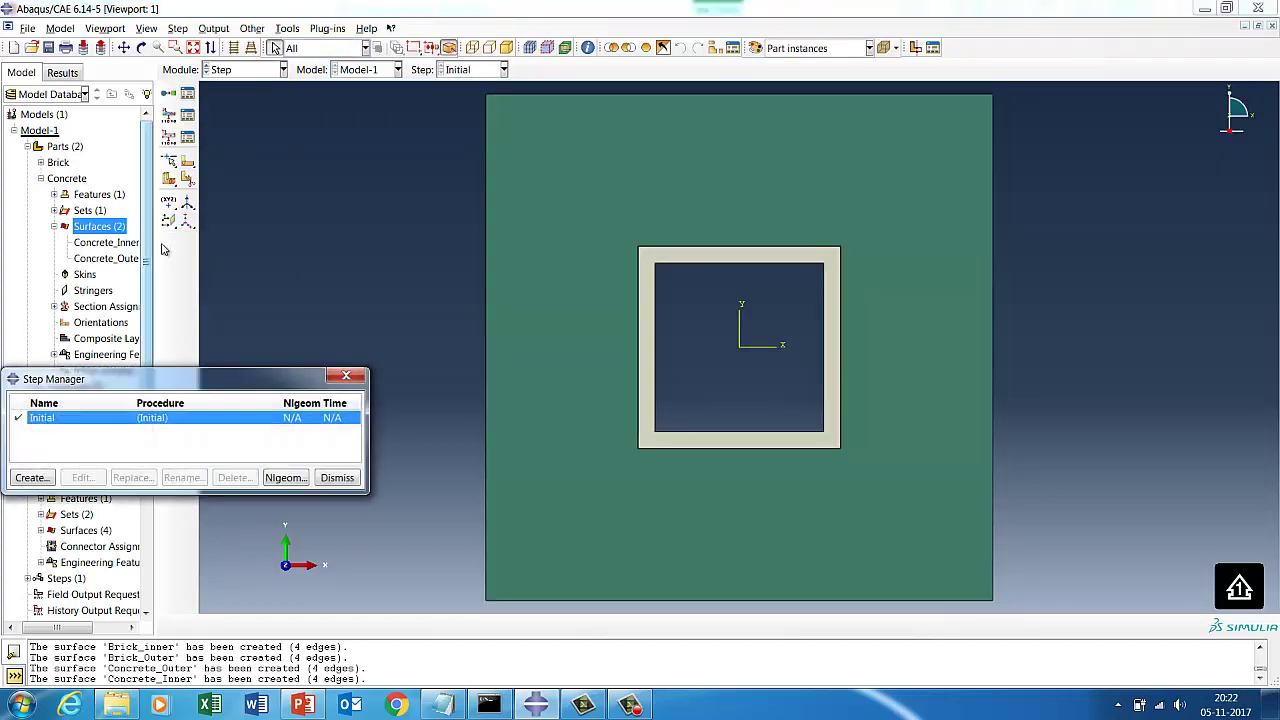
left_click(38, 480)
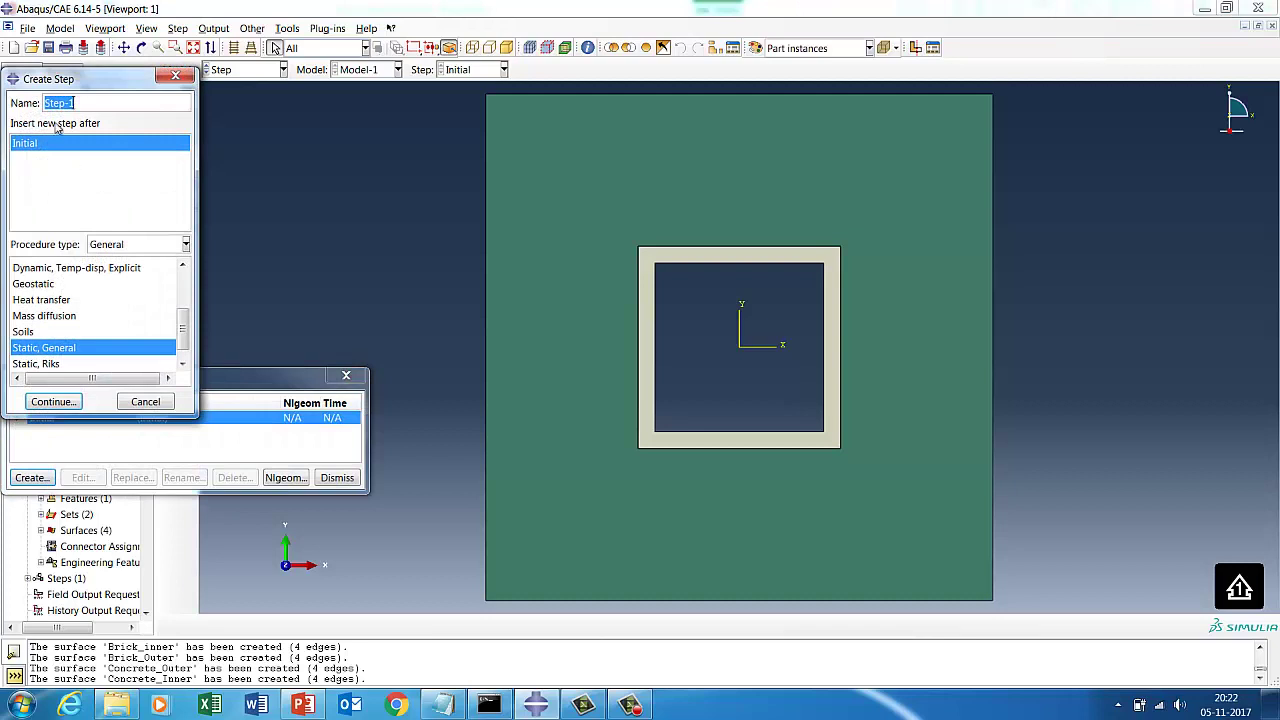
type("Fur")
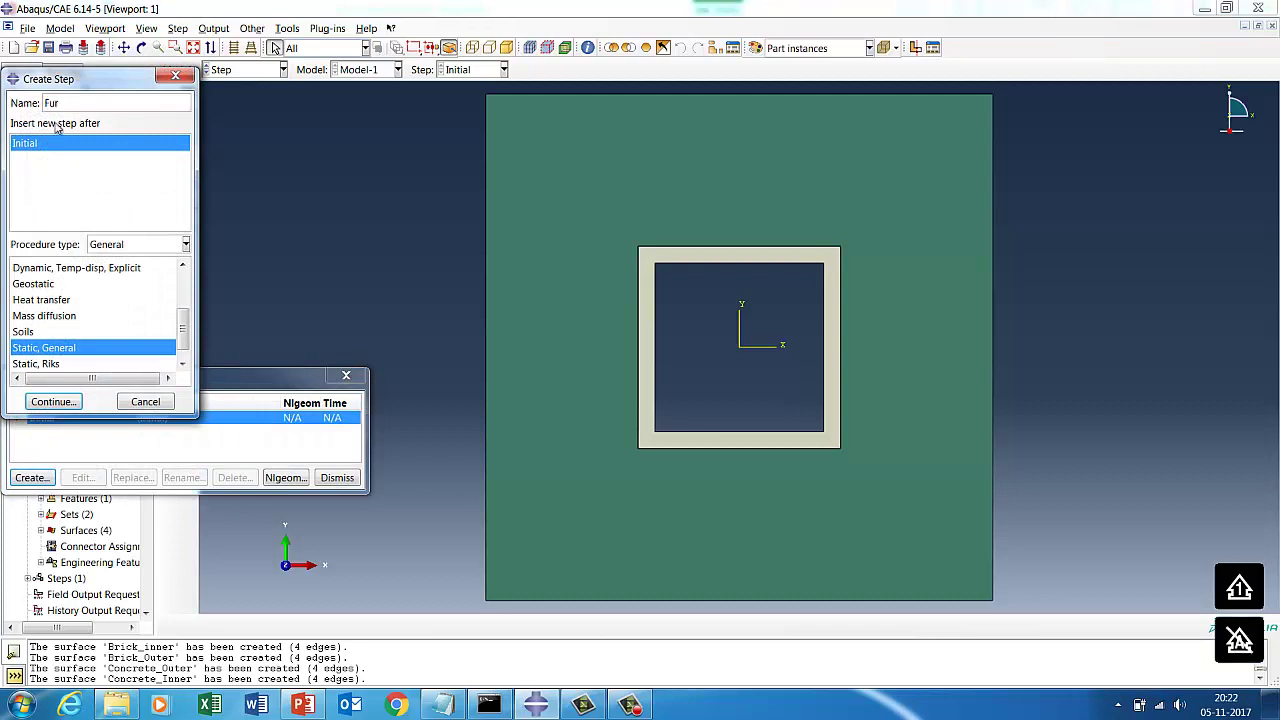
type("nace_HT")
left_click(70, 299)
left_click(54, 401)
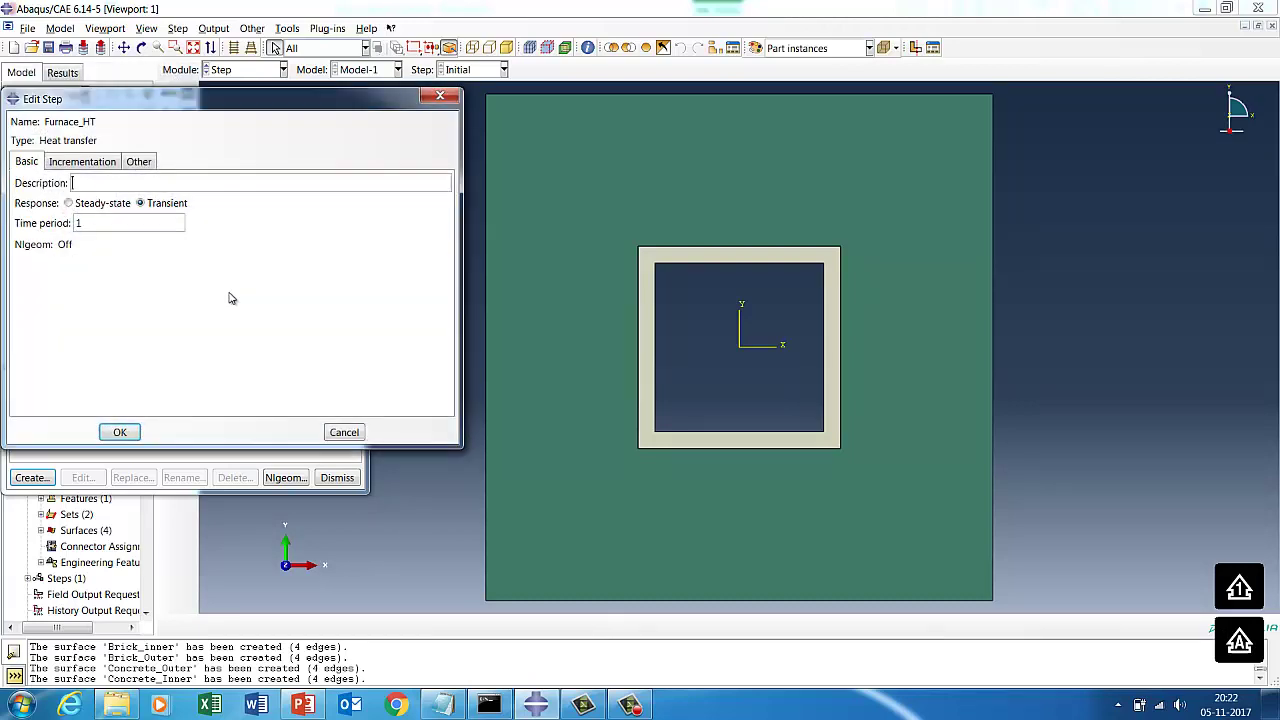
- Set the Furnace_HT step to a steady-state response with an initial increment size of 0.1
left_click(69, 203)
left_click(233, 298)
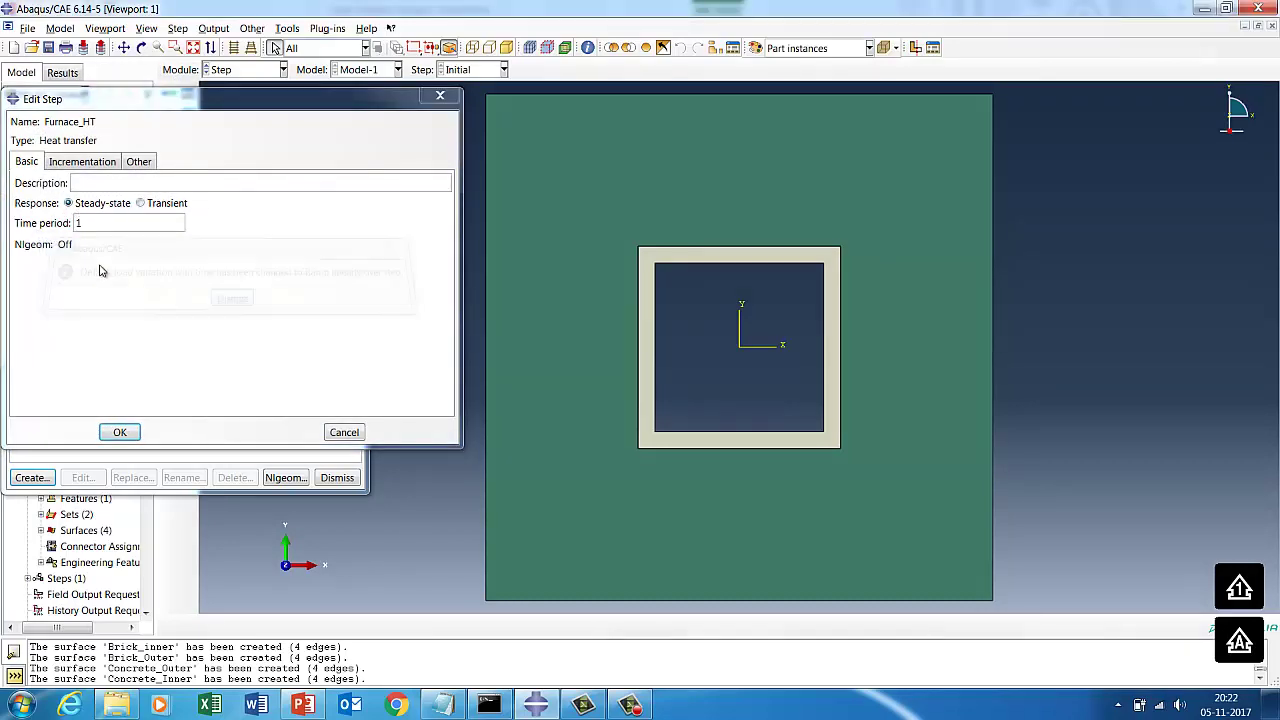
left_click(83, 166)
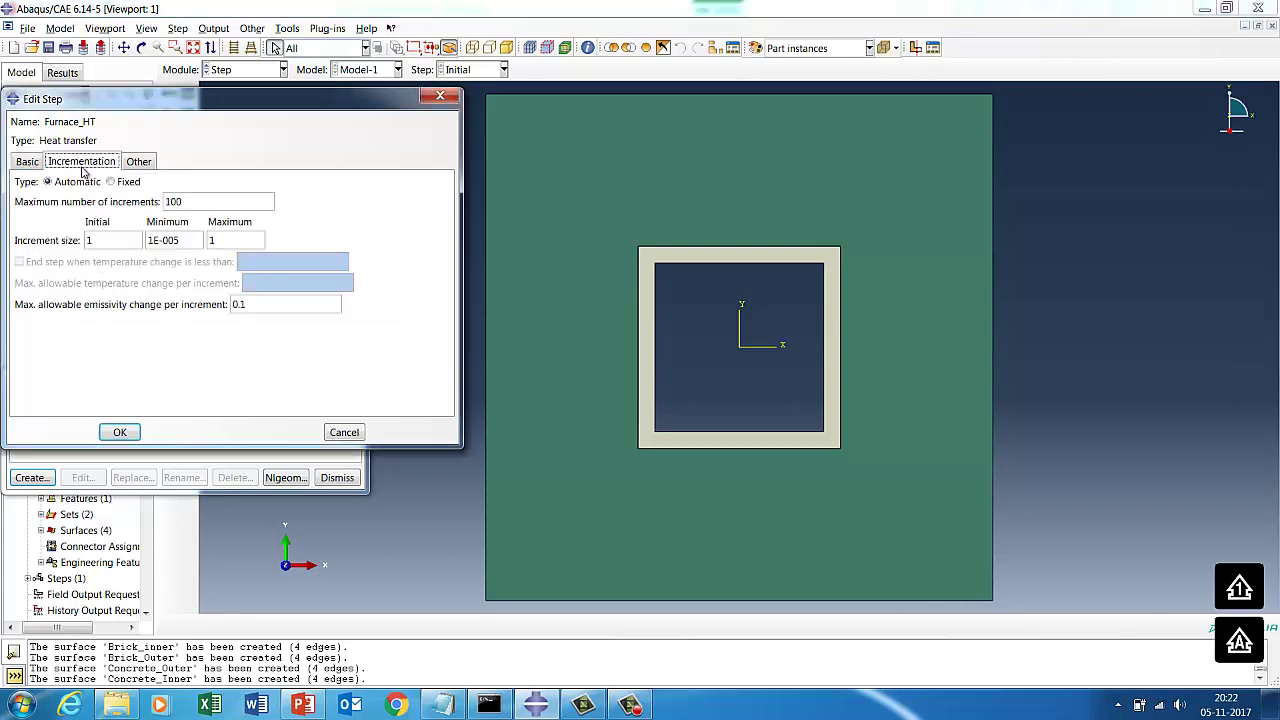
double_click(97, 241)
type("0.1")
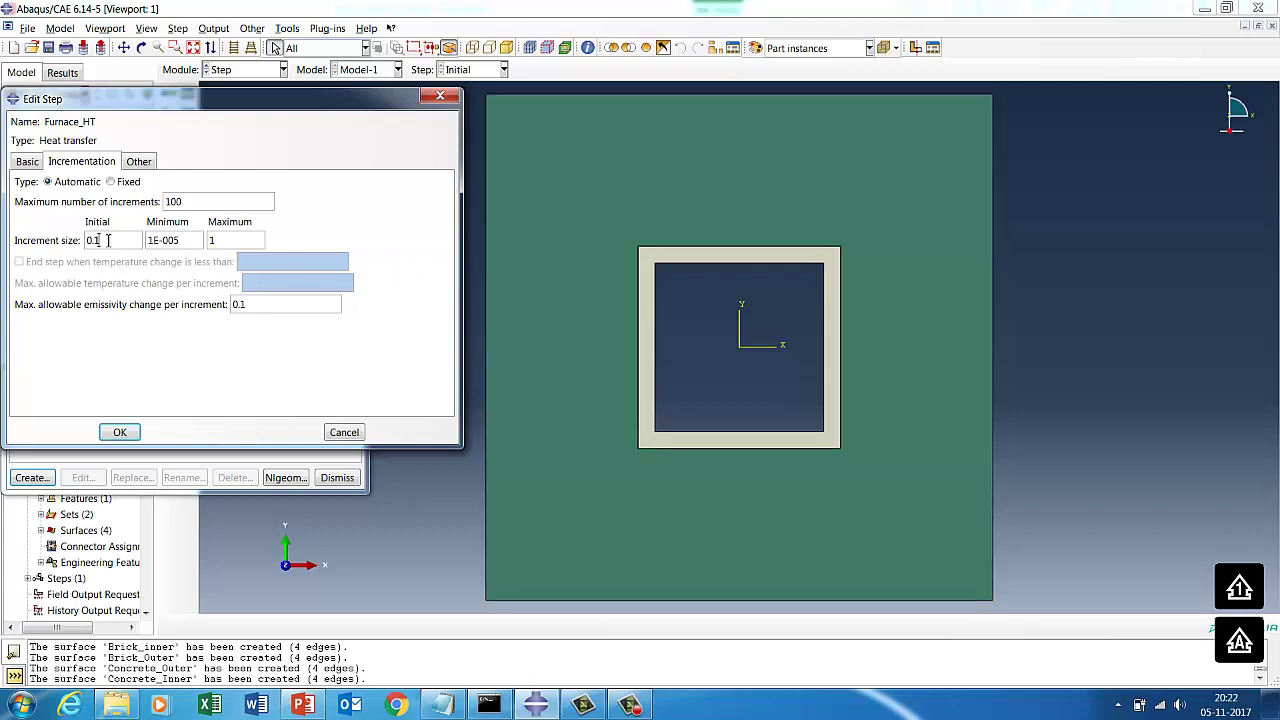
left_click(27, 162)
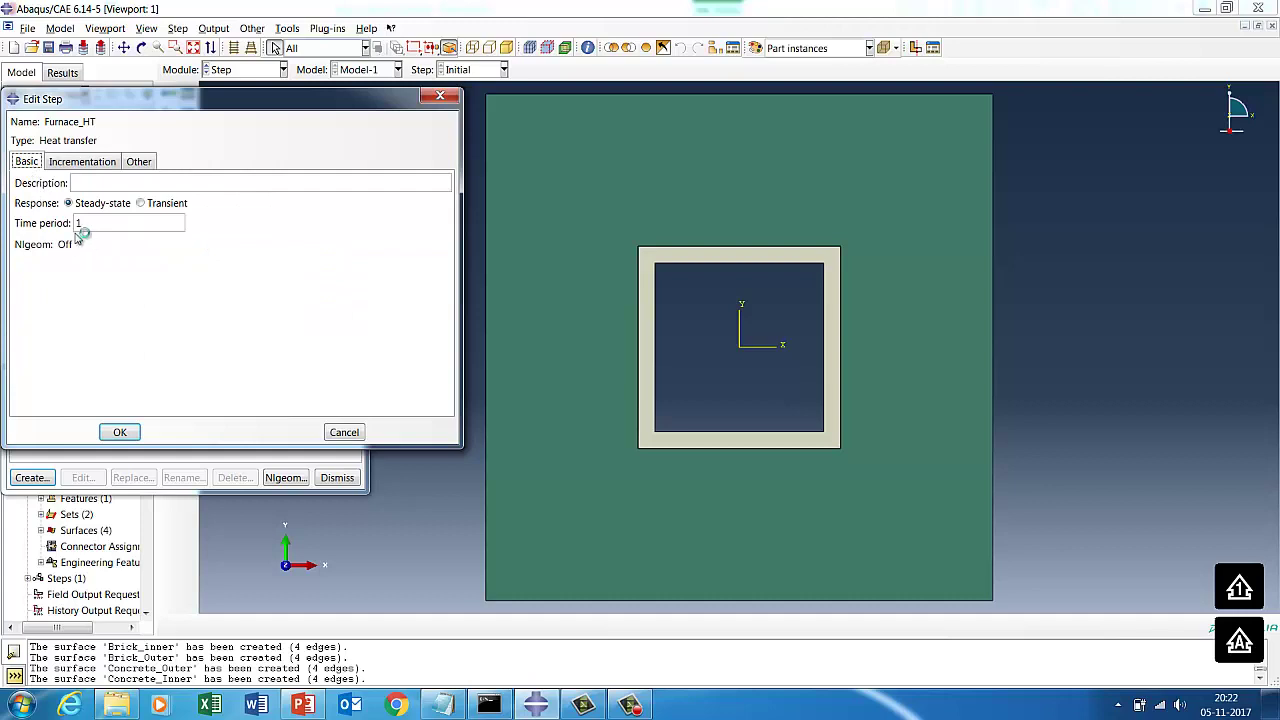
left_click(84, 164)
left_click(130, 433)
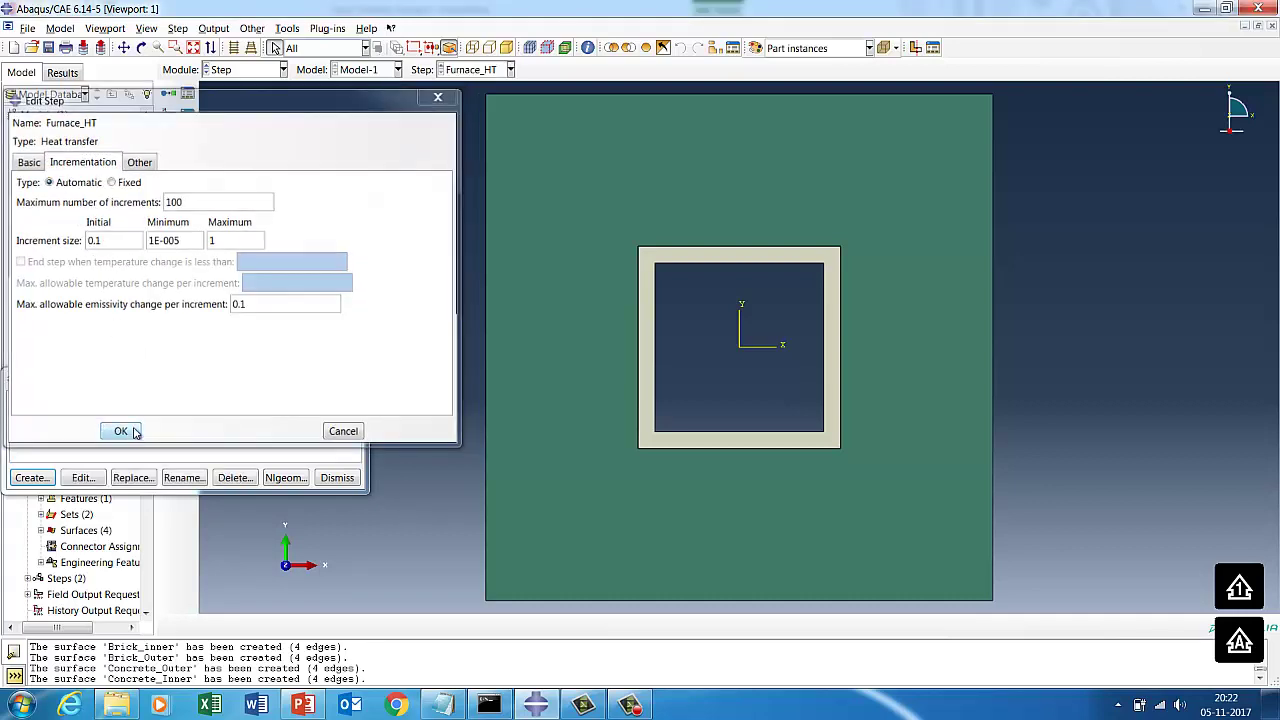
left_click(337, 477)
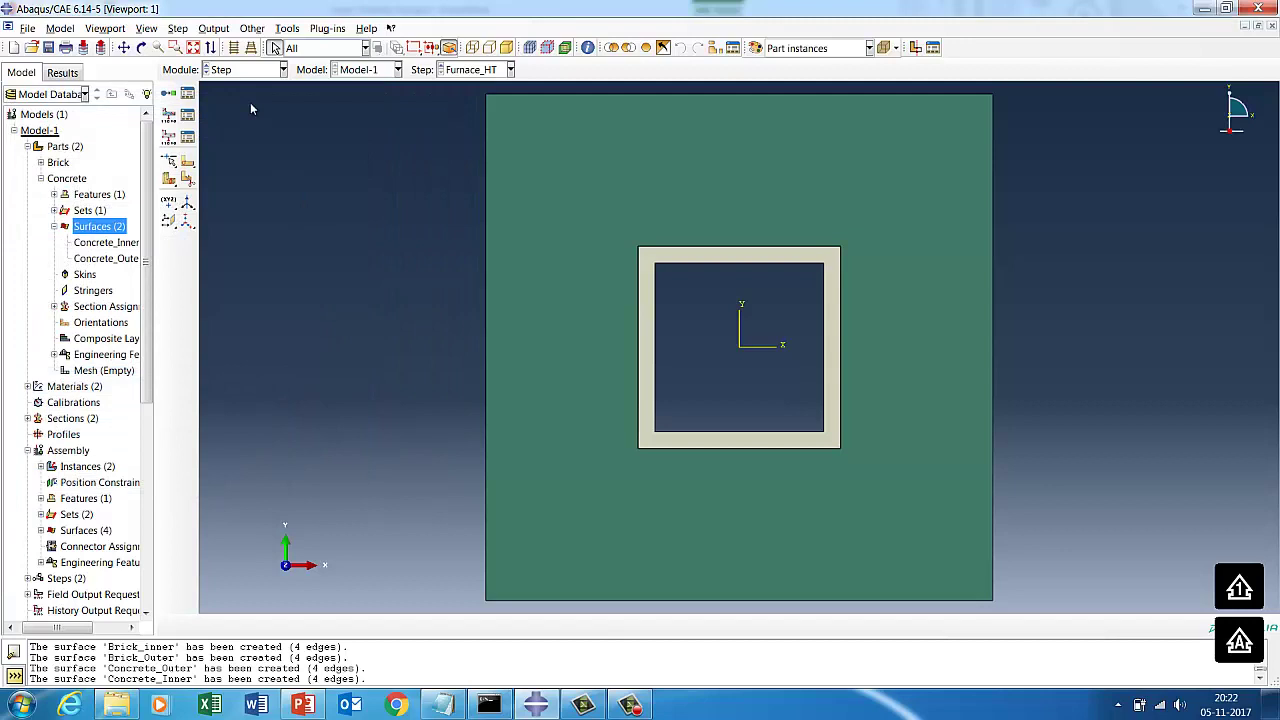
- Switch to the Interaction module and start a Tie constraint named Tie
left_click(282, 69)
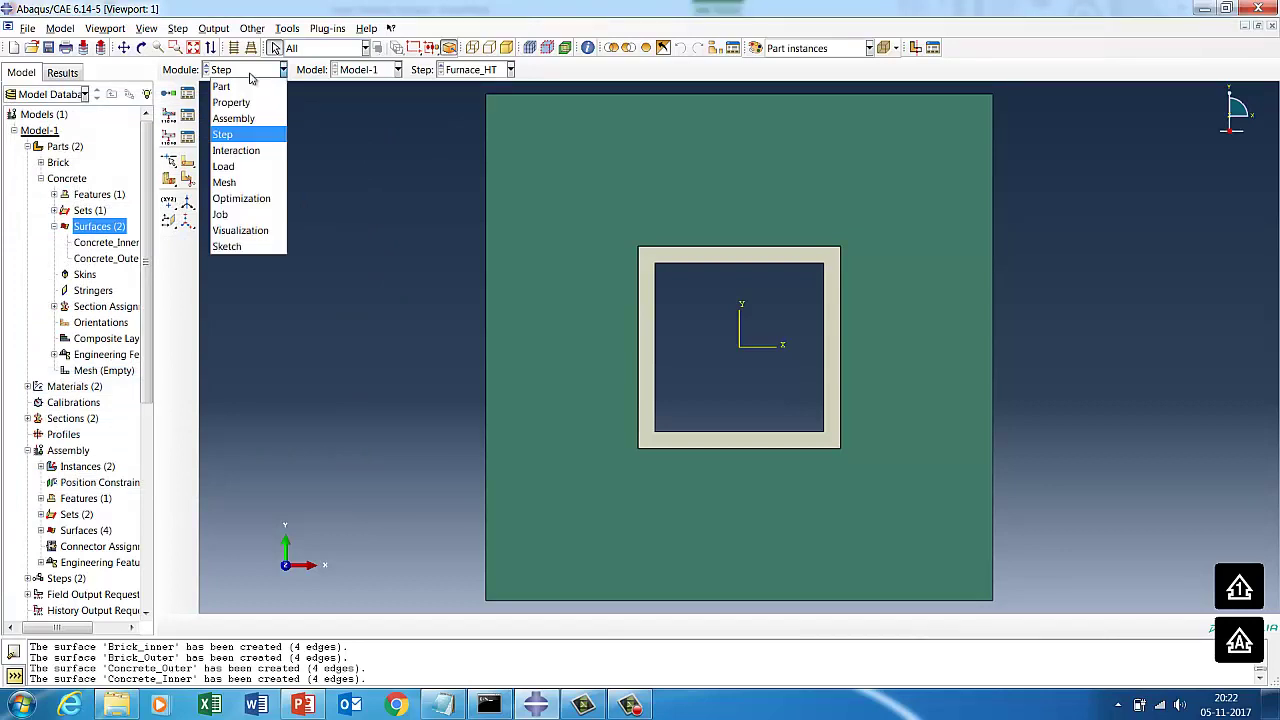
left_click(235, 151)
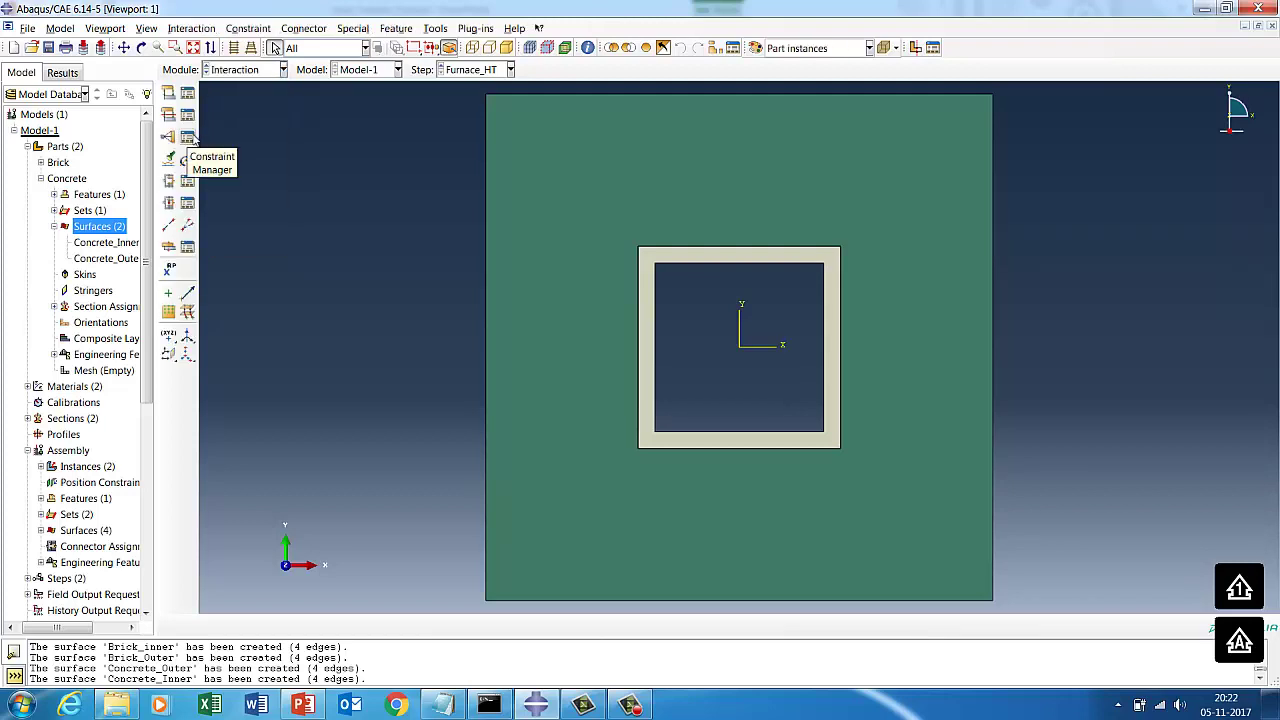
left_click(187, 137)
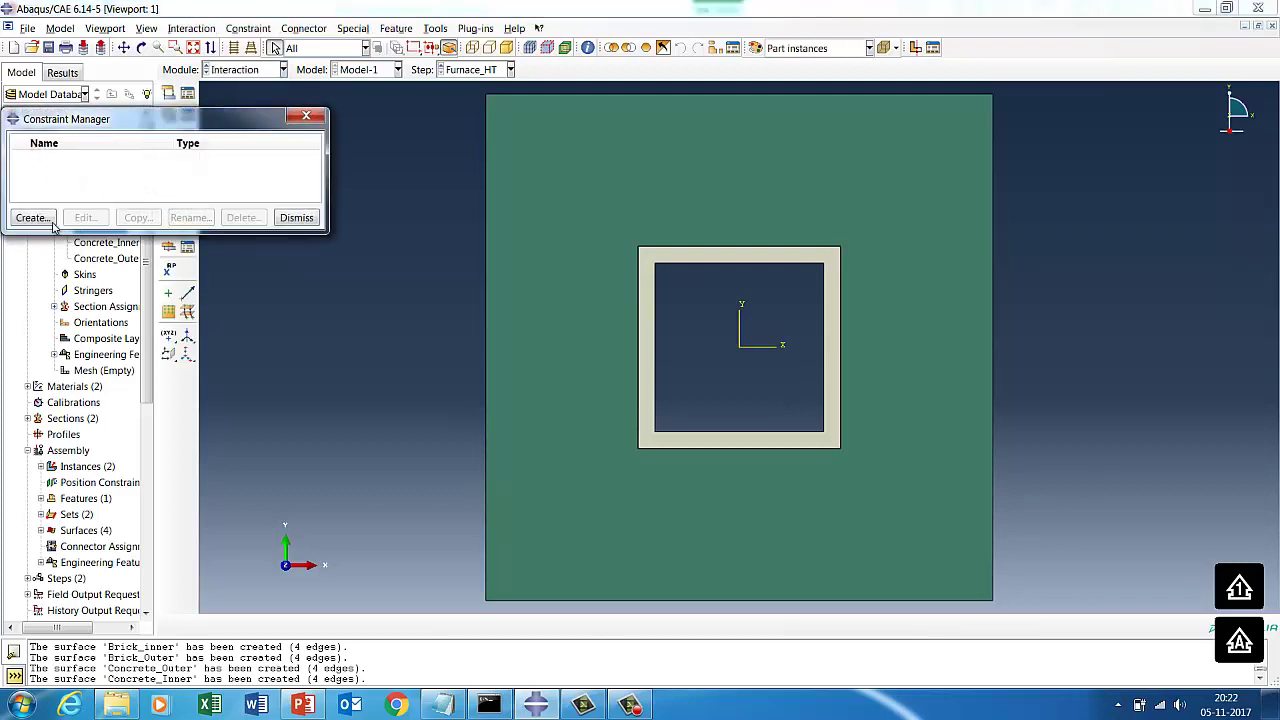
left_click(33, 216)
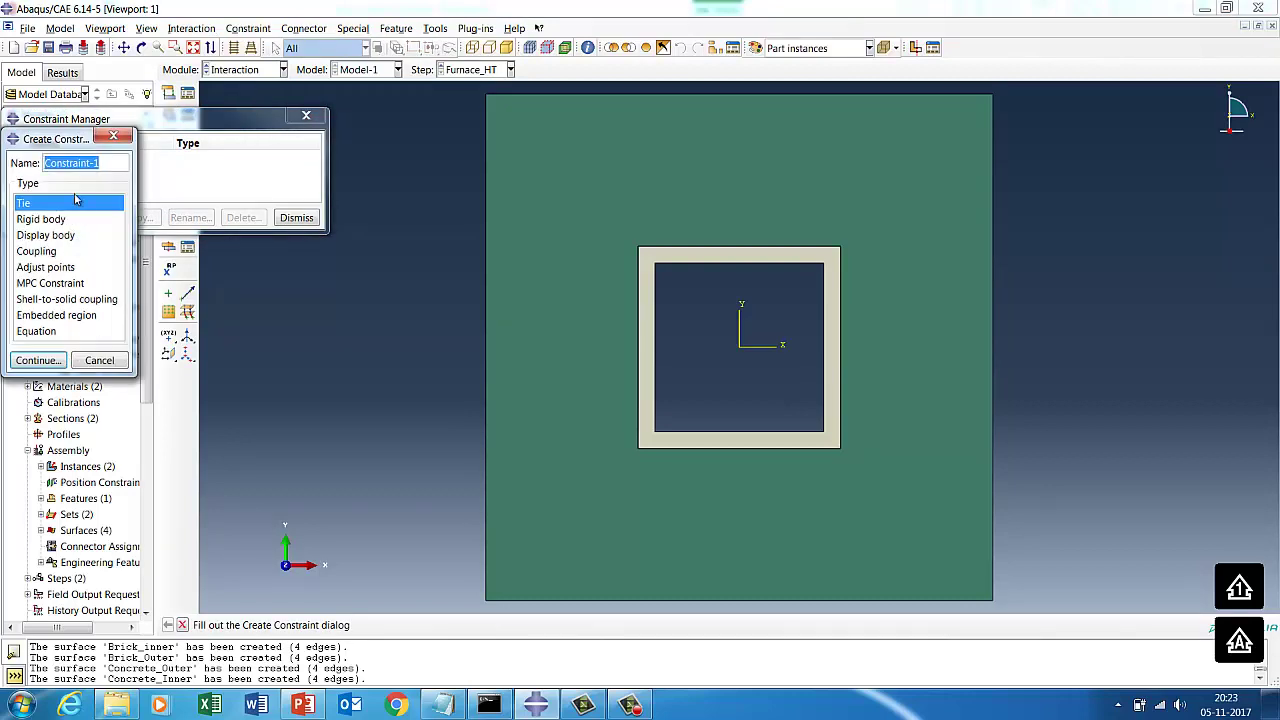
type("tIE")
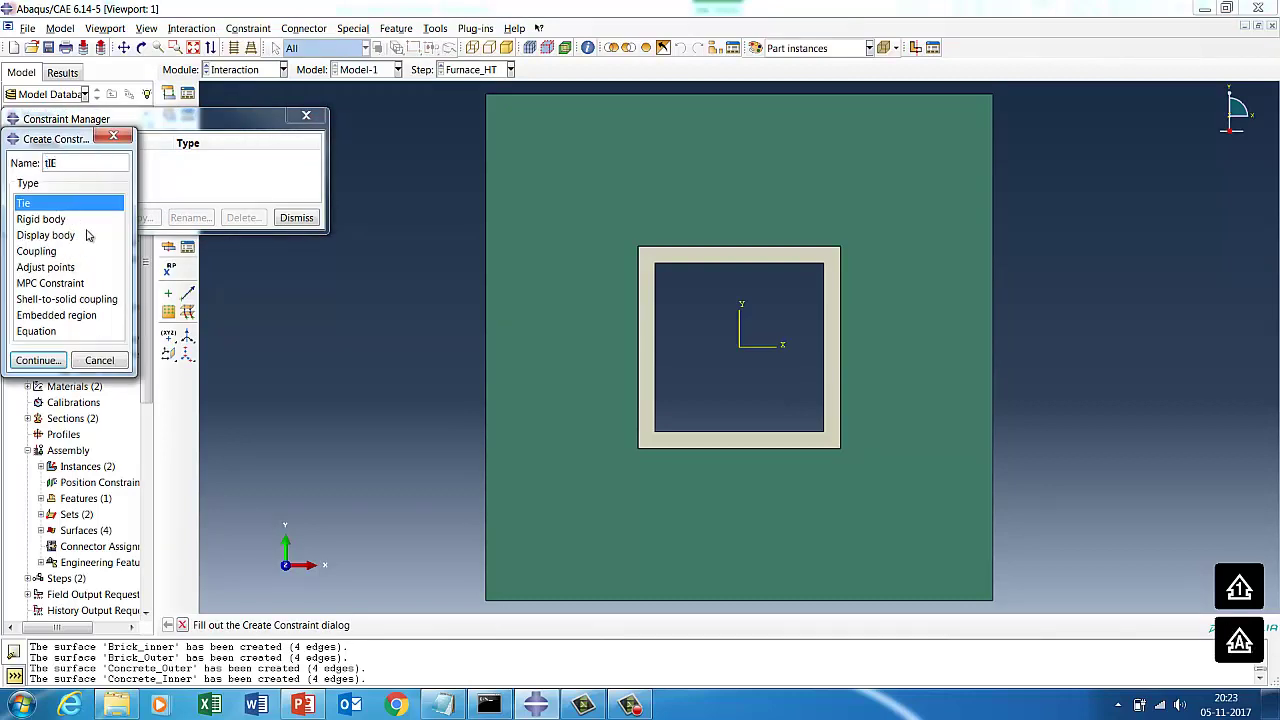
key("BackSpace")
key("BackSpace")
key("BackSpace")
type("Tie")
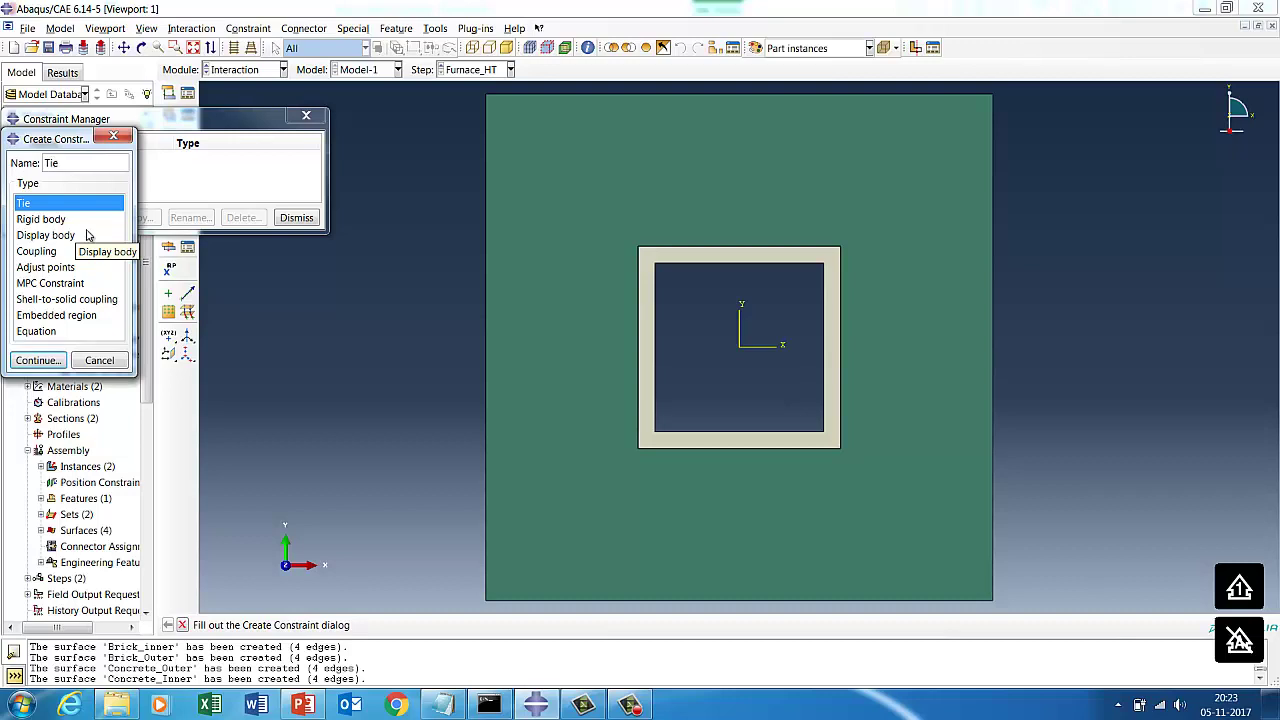
left_click(37, 360)
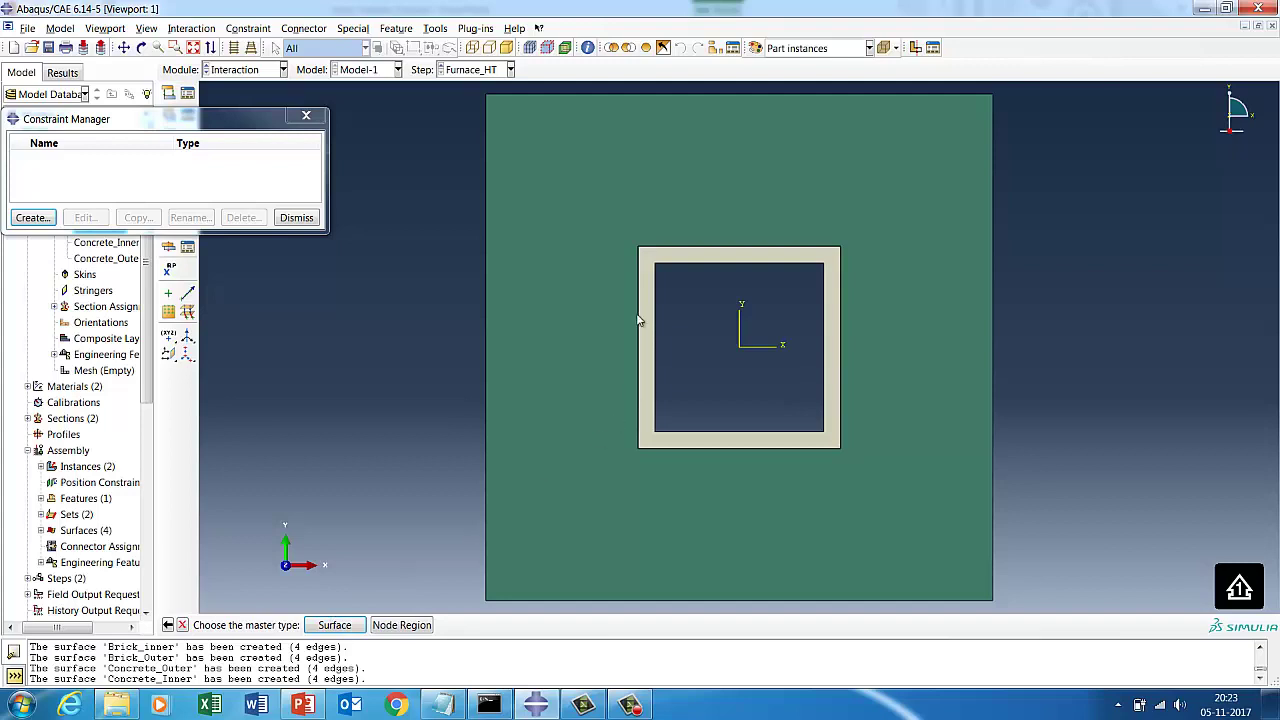
- Assign Concrete_Outer as the master surface and Brick_inner as the slave surface of the tie constraint
left_click(348, 626)
left_click(1170, 626)
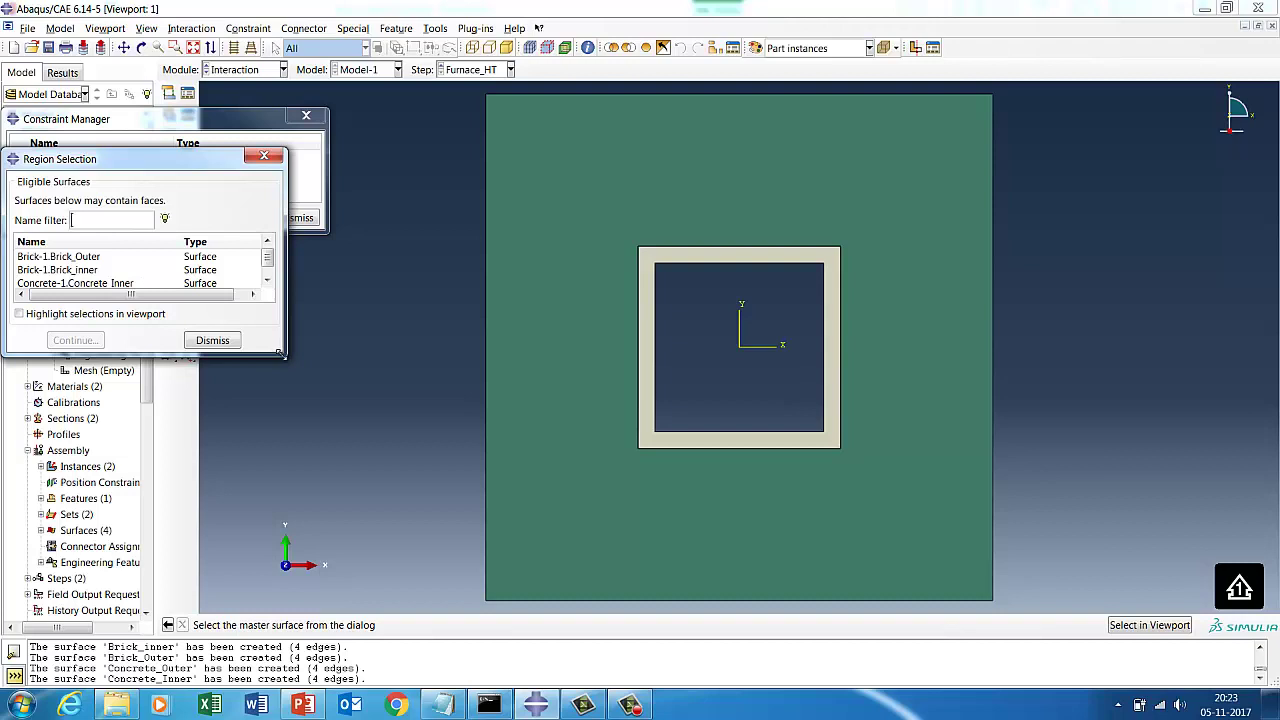
left_click_drag(282, 352, 330, 394)
left_click(104, 297)
left_click(78, 355)
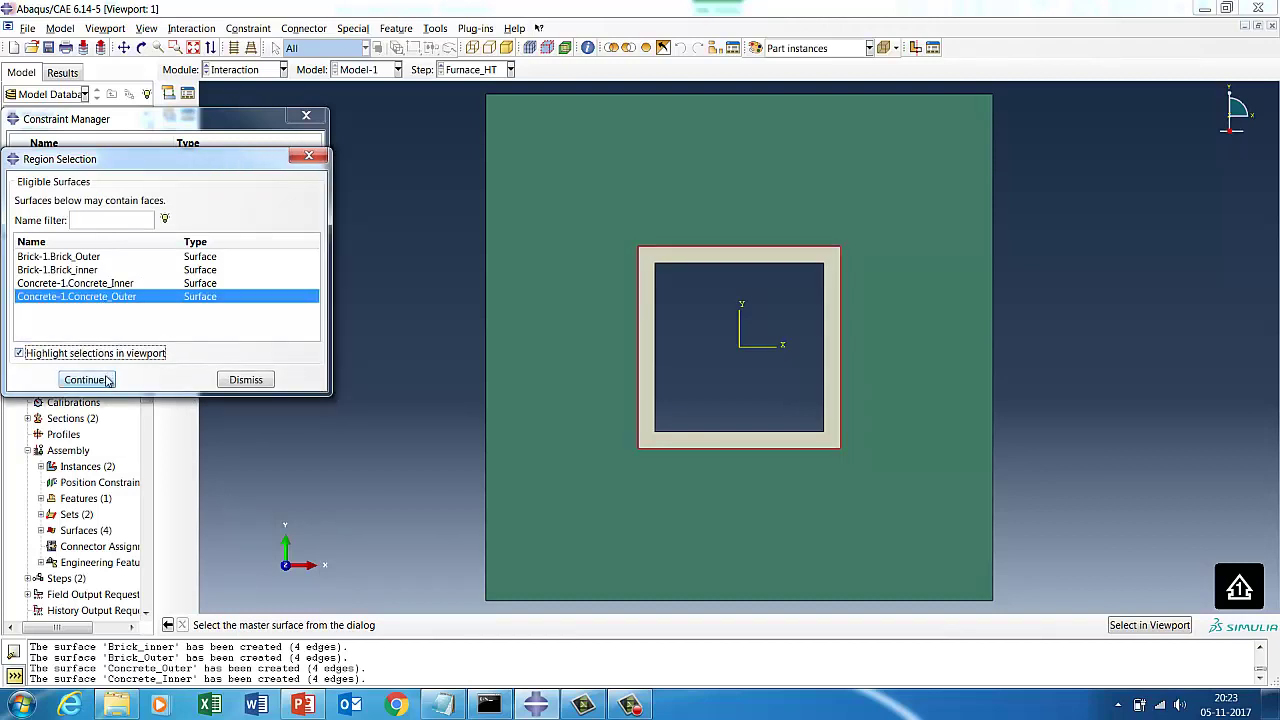
left_click(108, 381)
left_click(328, 625)
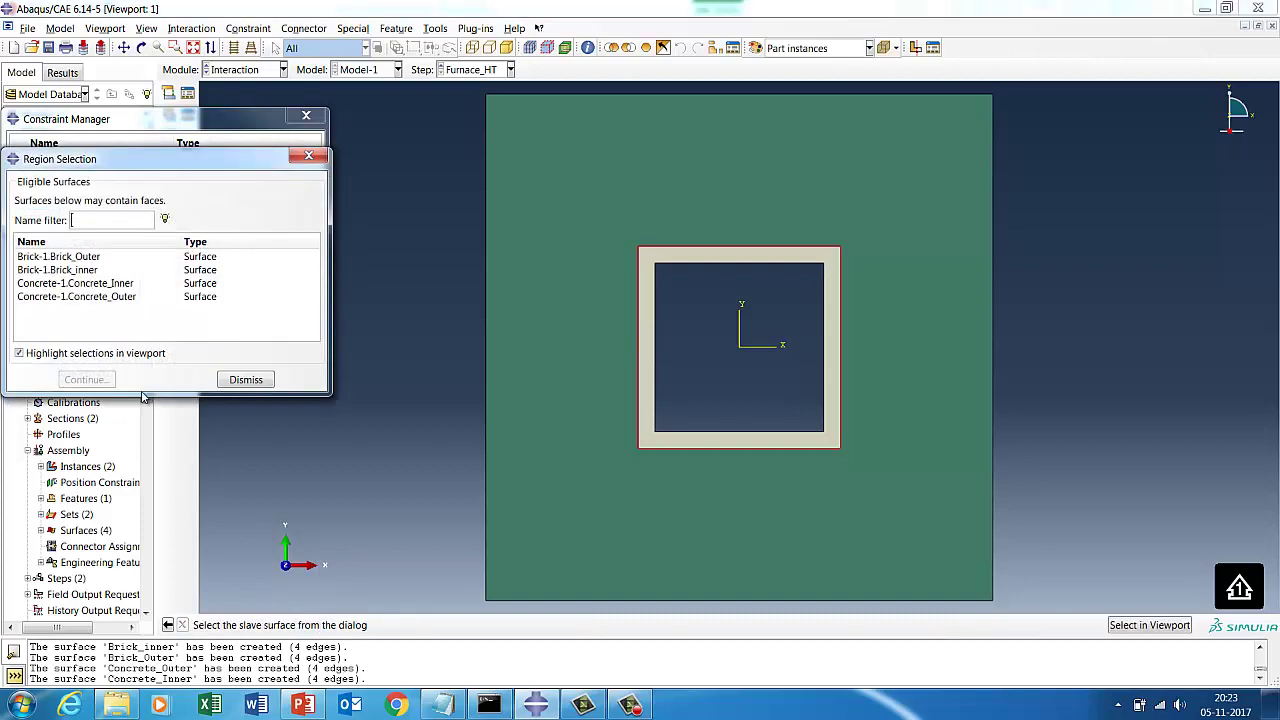
left_click(76, 270)
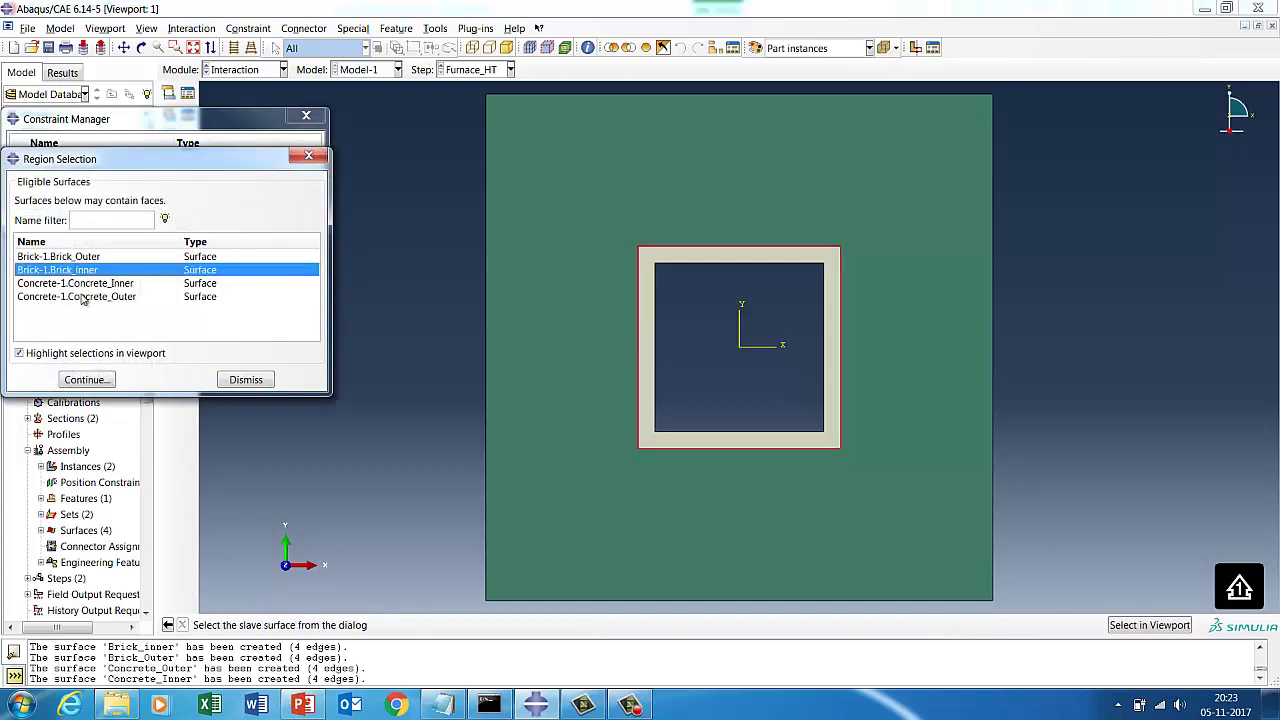
left_click(86, 380)
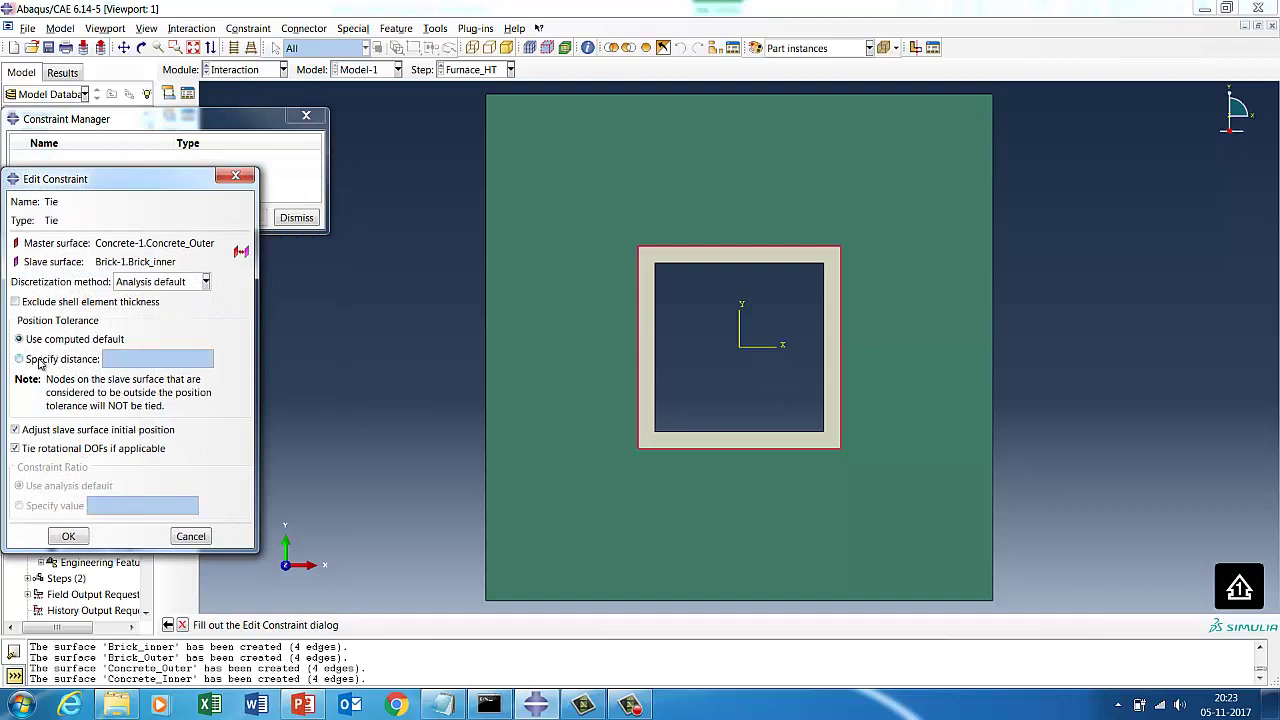
- Disable slave surface initial position adjustment and specify a position tolerance of 0.001 for the tie constraint
left_click(60, 432)
left_click(58, 361)
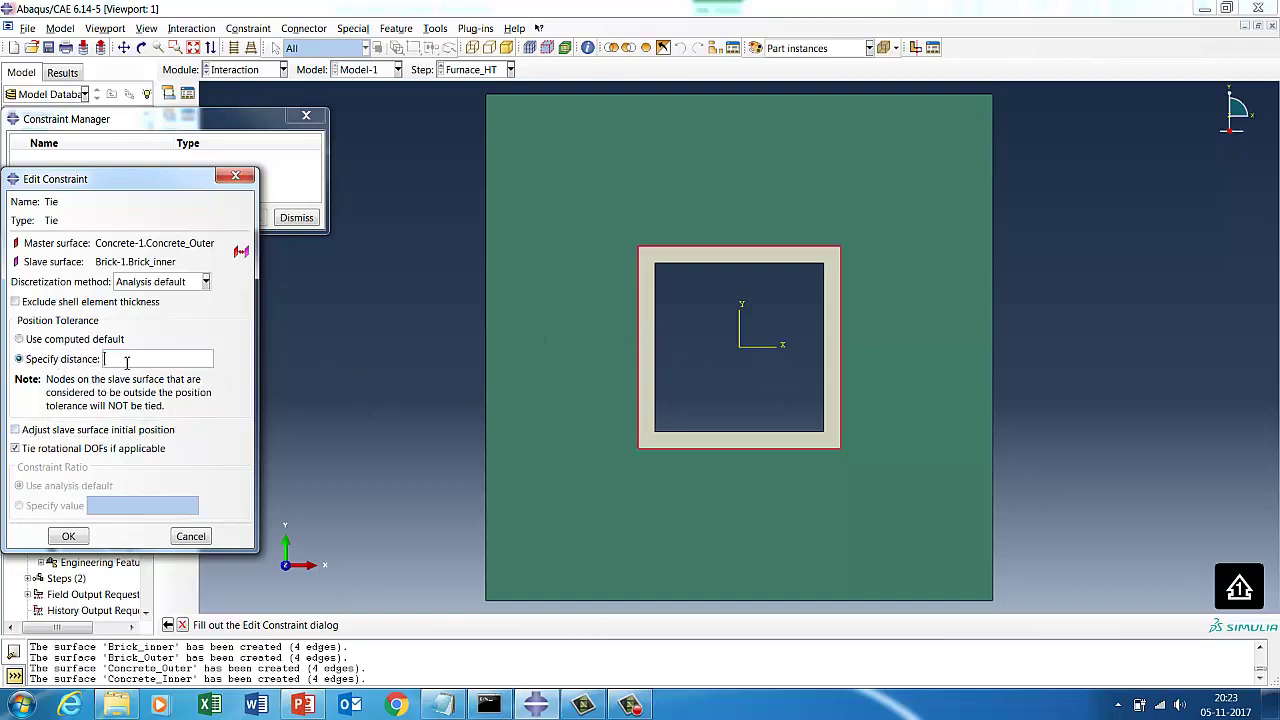
type(".001")
left_click(68, 536)
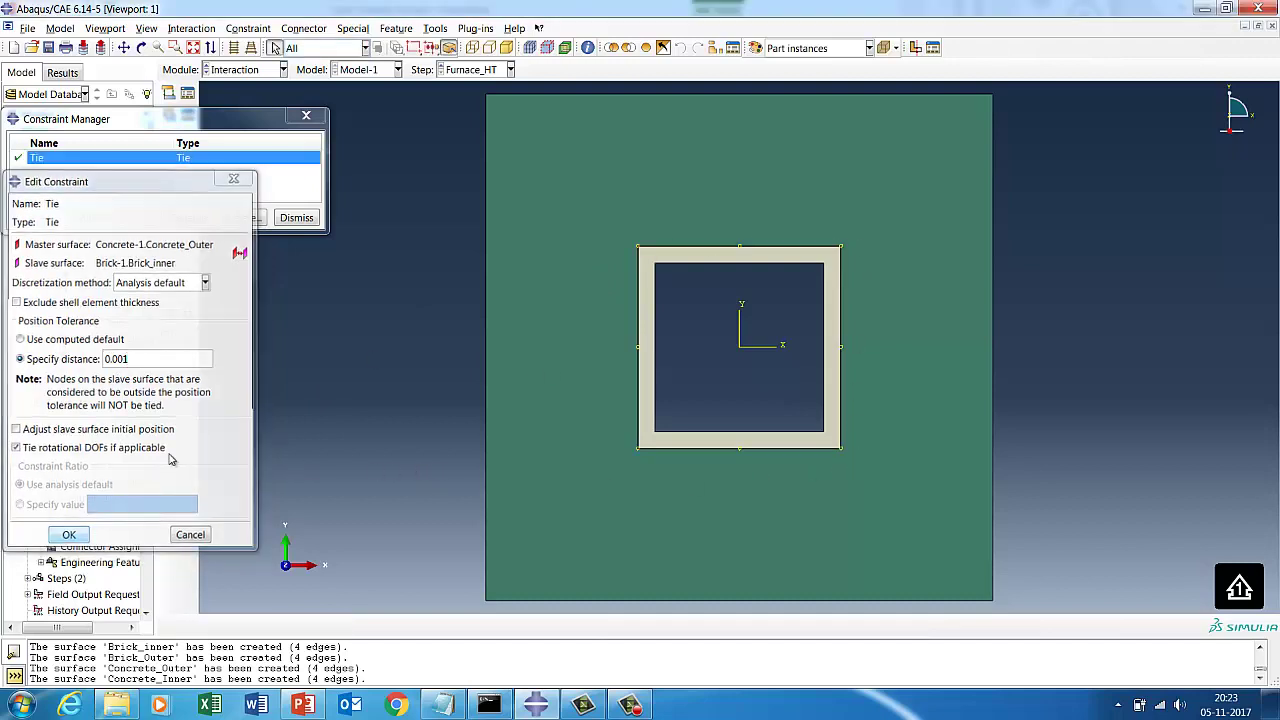
left_click(297, 218)
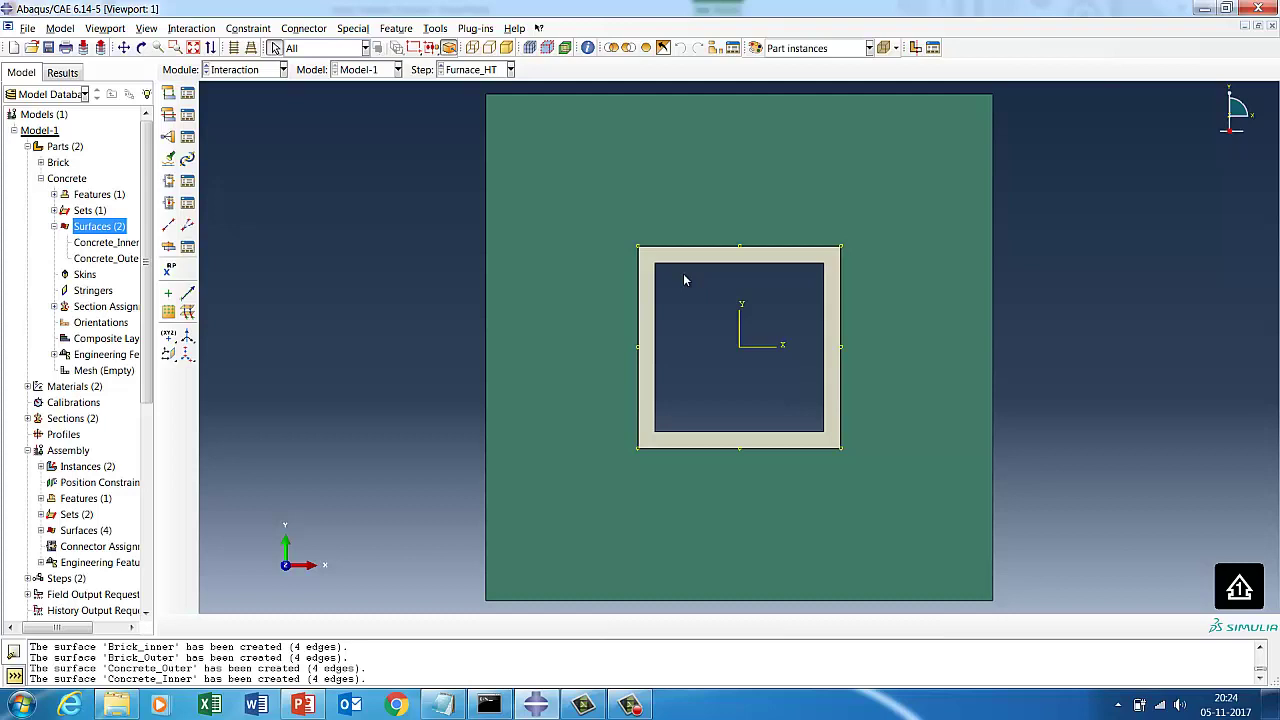
- Create a surface film condition named Inner in the Furnace_HT step on the Concrete_Inner surface
left_click(188, 97)
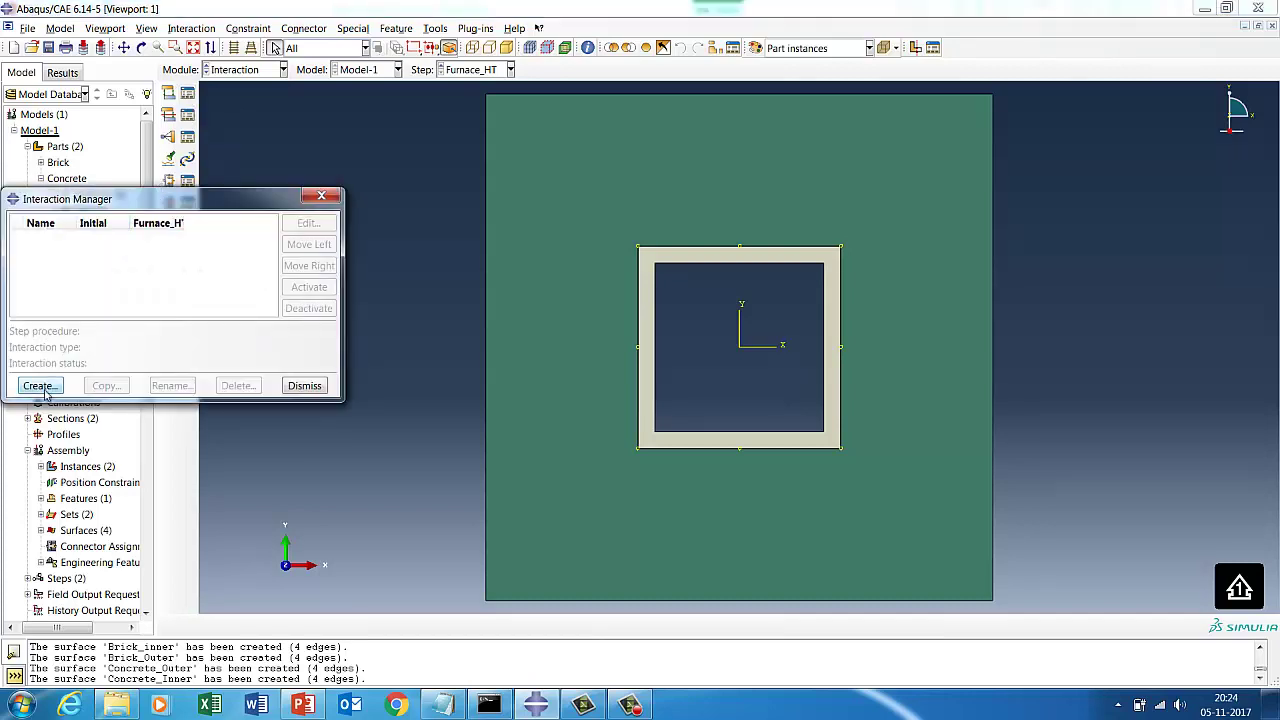
left_click(46, 390)
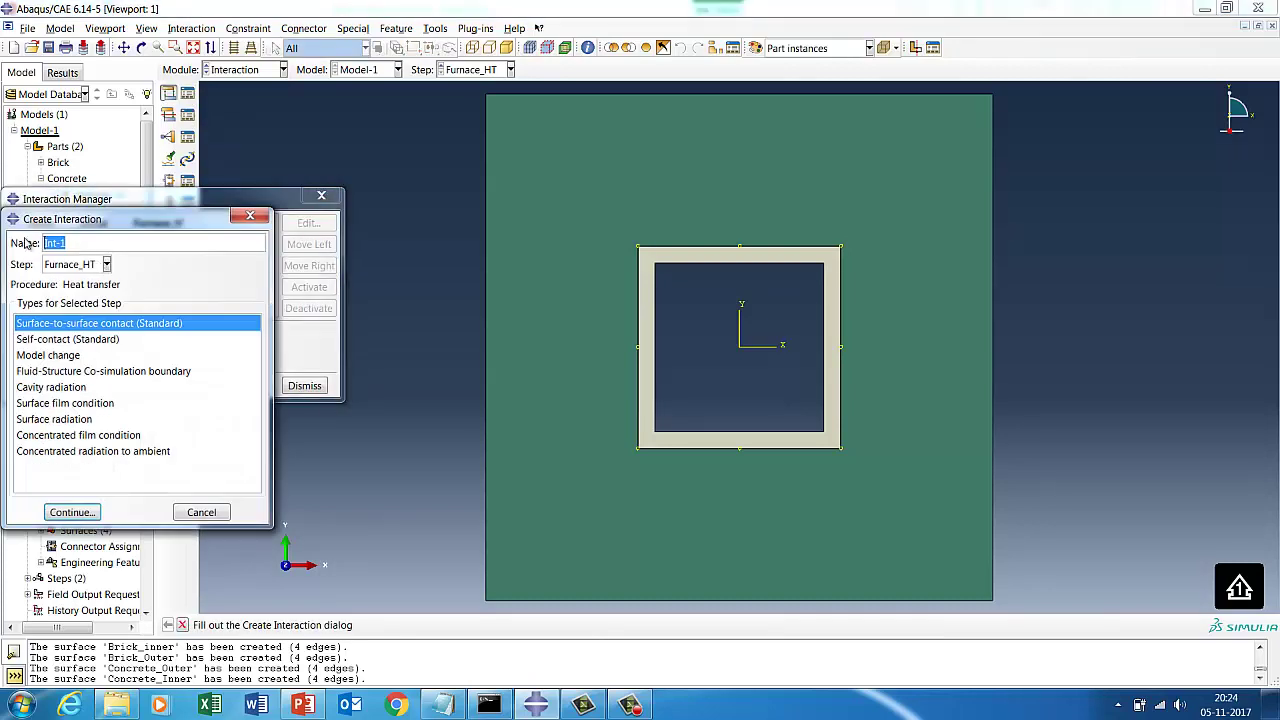
type("Inner")
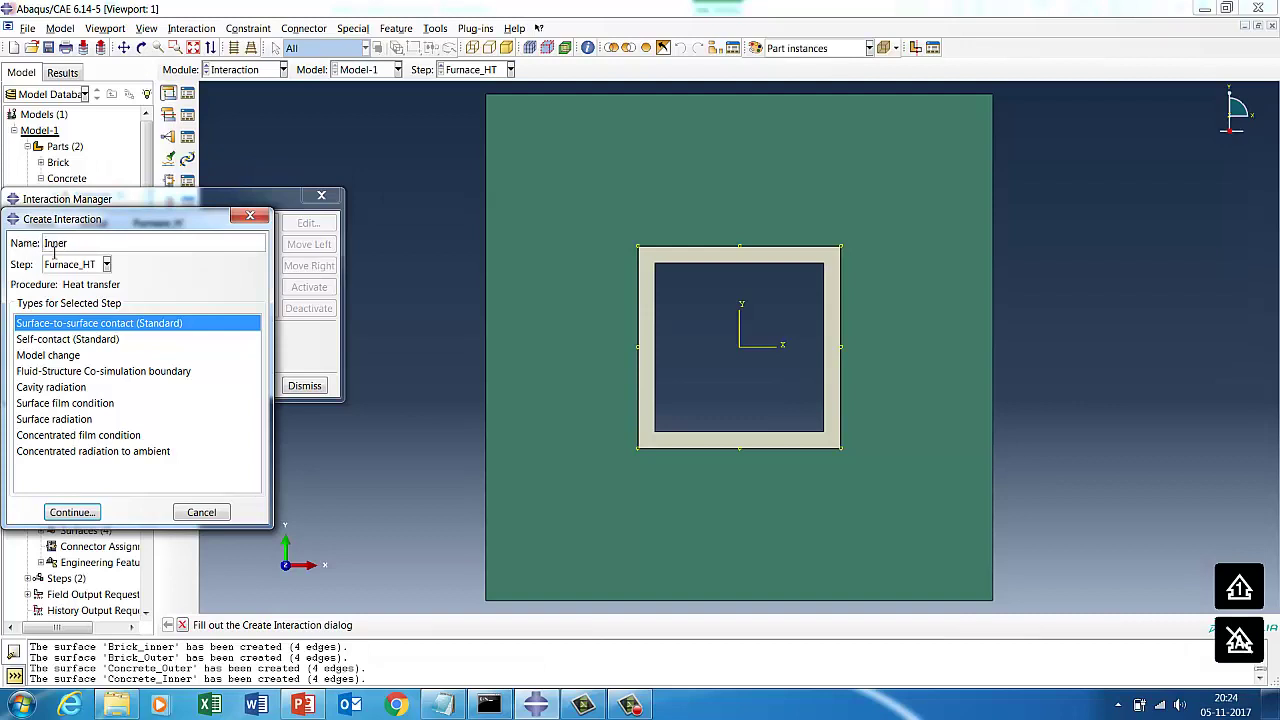
left_click(80, 406)
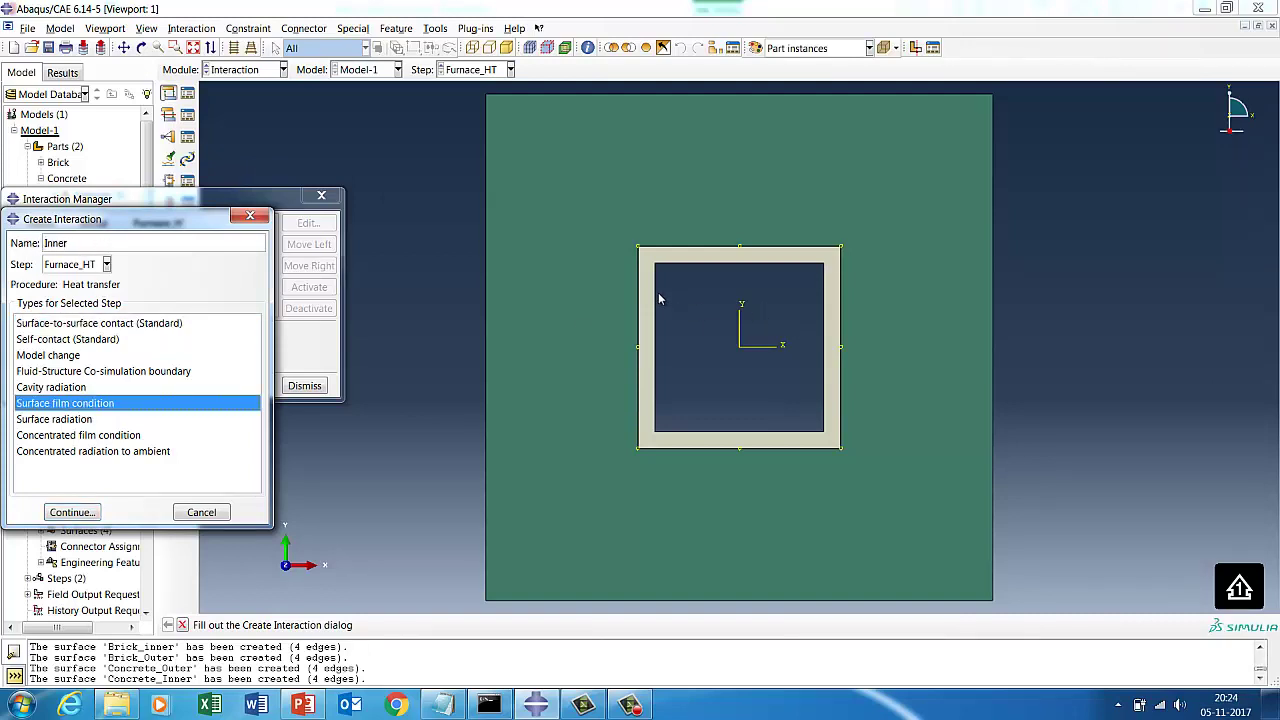
left_click(72, 512)
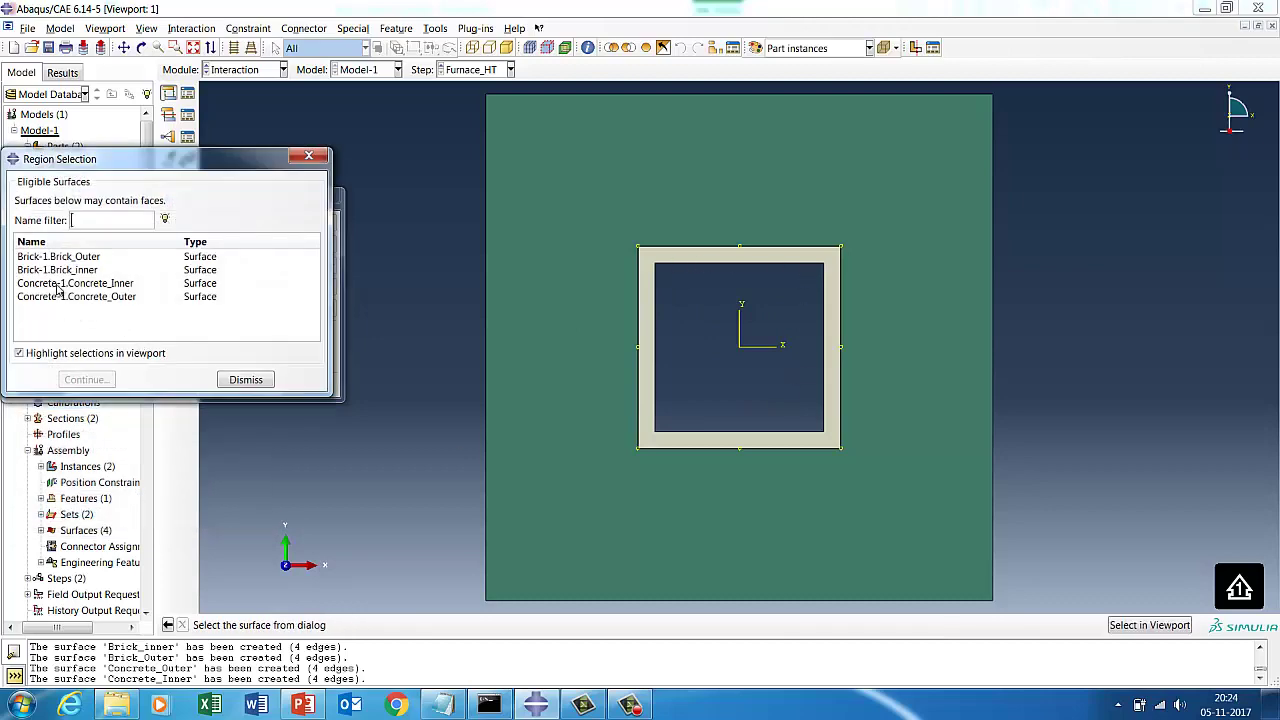
left_click(60, 284)
left_click(86, 379)
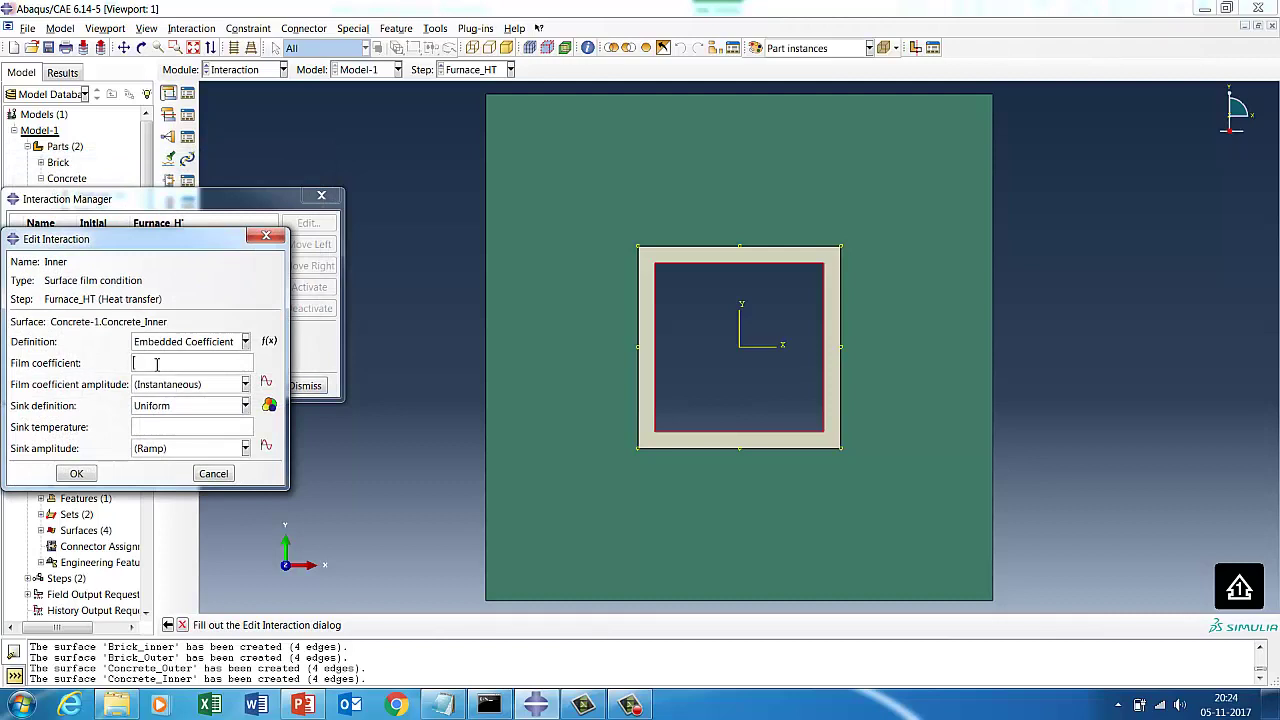
- Set the Inner film condition's film coefficient to 0.01 and its sink temperature to 1273
left_click(156, 363)
type("0.01")
type("127")
type("3")
left_click(84, 474)
- Create a surface film condition named Outer in the Furnace_HT step on the Brick_Outer surface
left_click(45, 390)
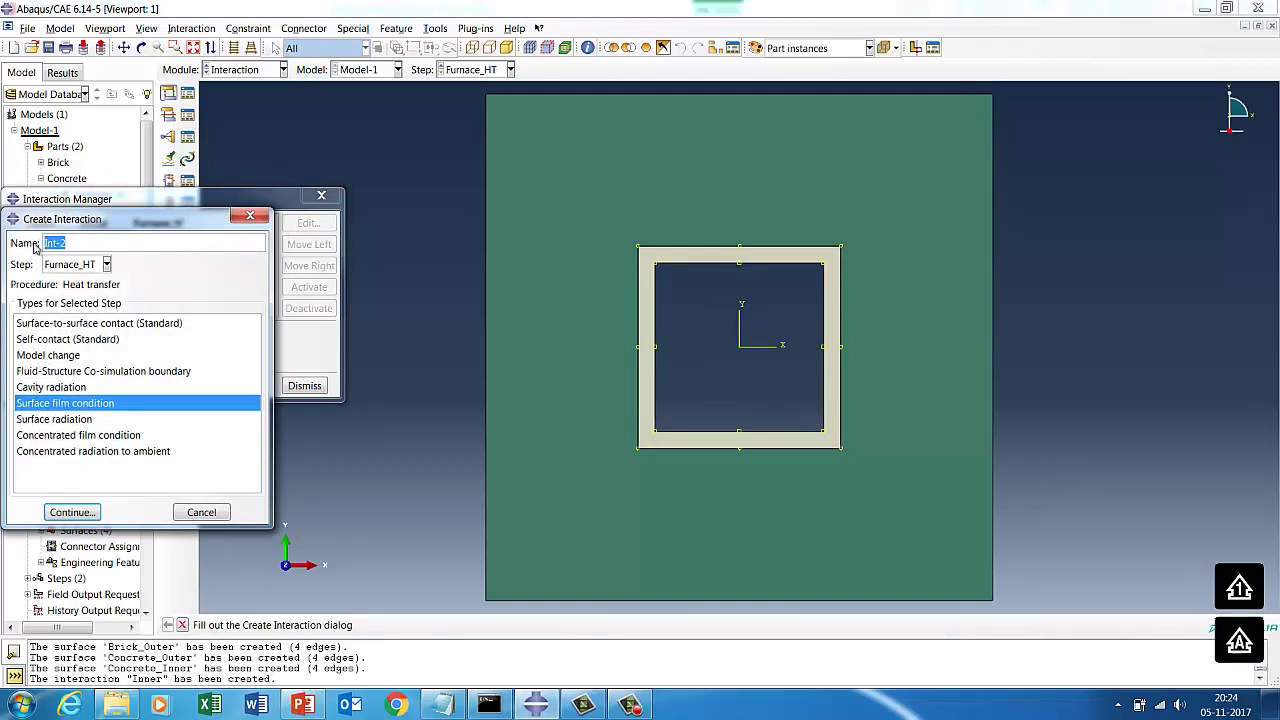
type("Outer")
left_click(70, 512)
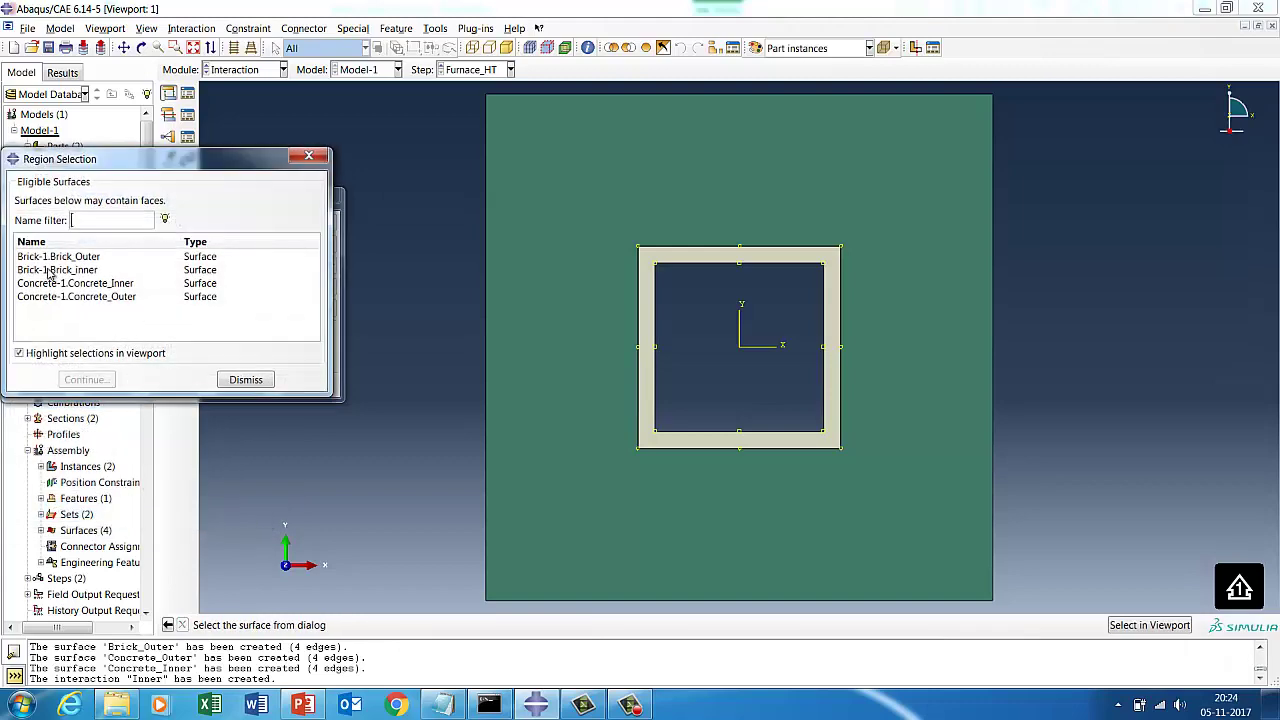
left_click(52, 258)
left_click(86, 379)
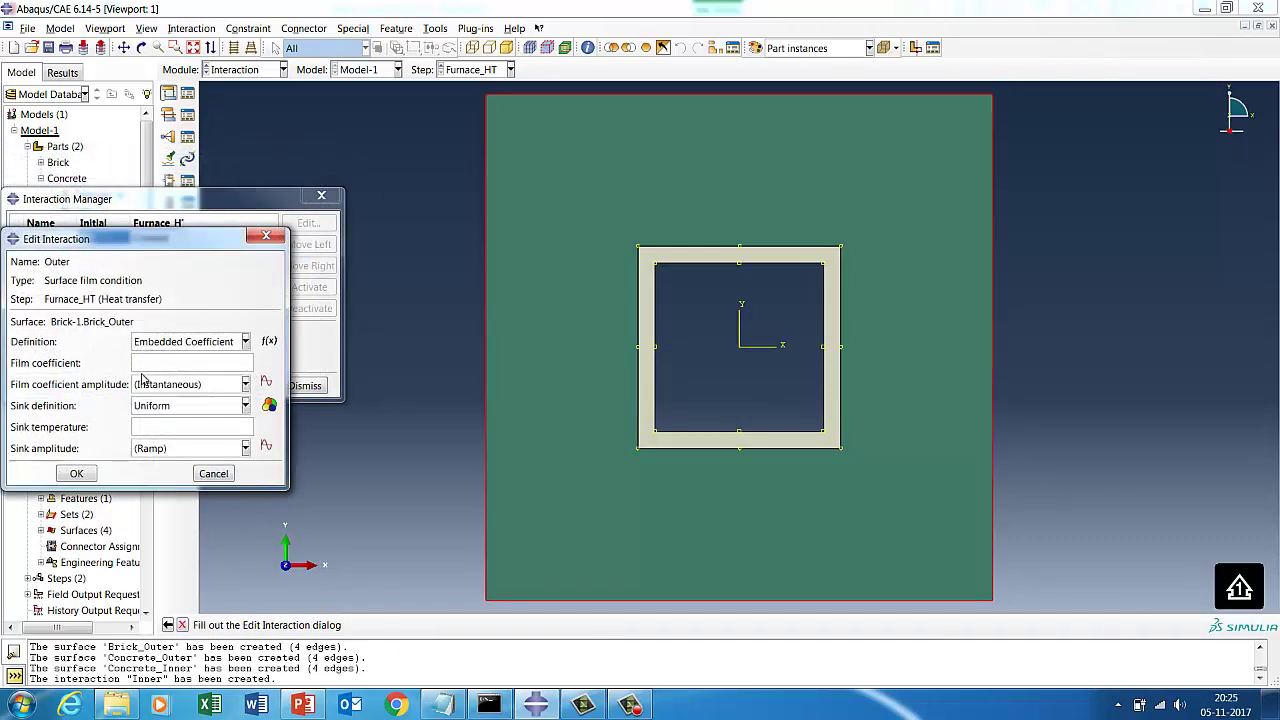
- Set the Outer film condition's sink temperature to 293 and its film coefficient to 0.068, checking the coefficient on the furnace slide in PowerPoint
left_click(147, 427)
type("293")
left_click(305, 705)
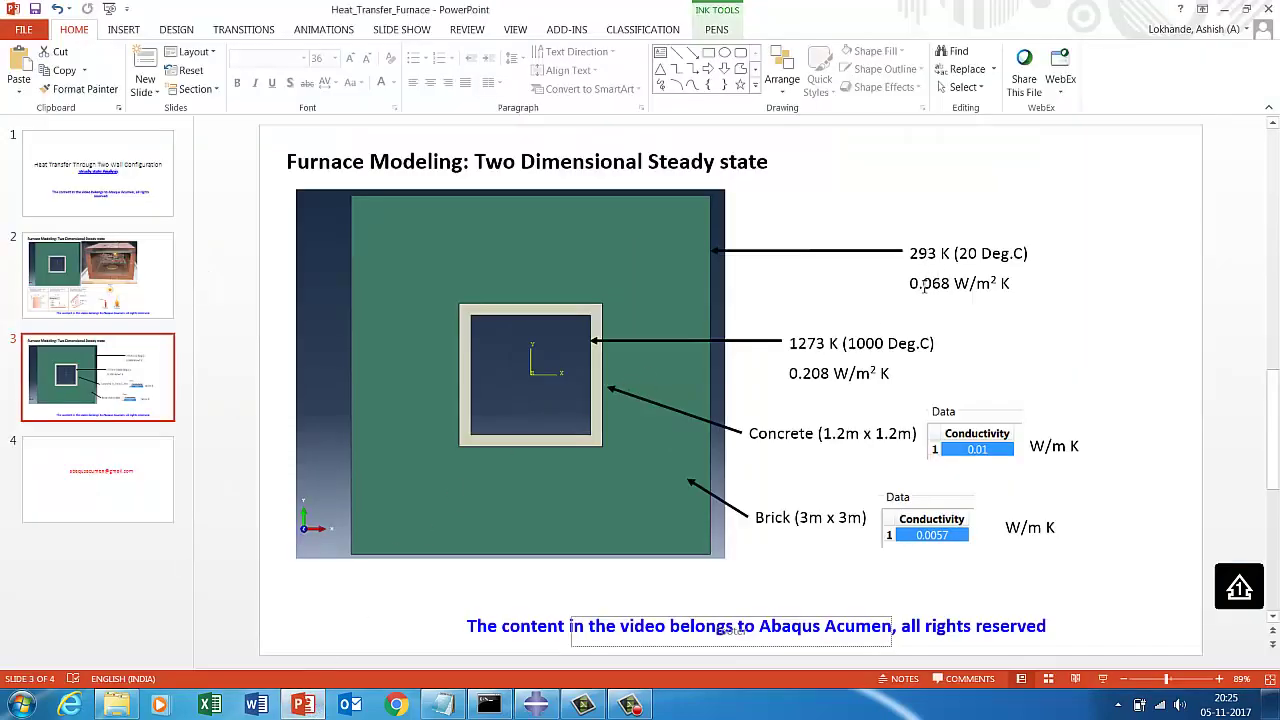
left_click(1222, 9)
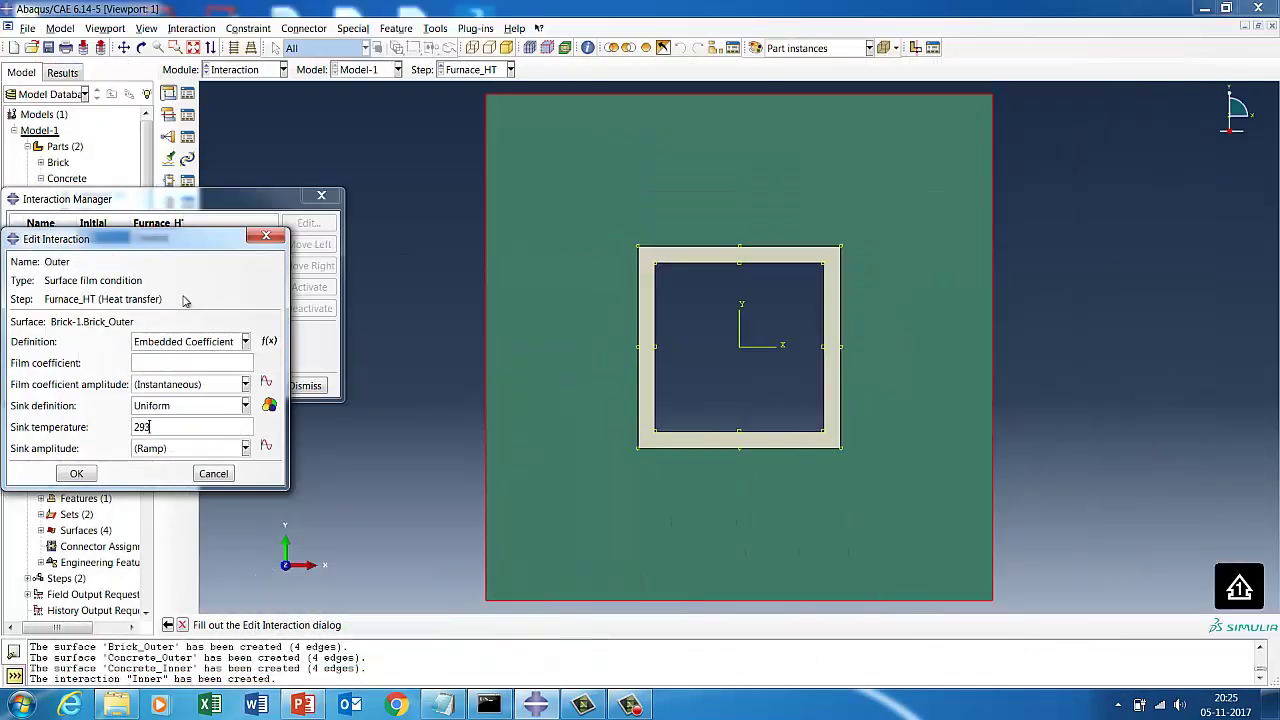
left_click(148, 365)
type("0.068")
left_click(76, 473)
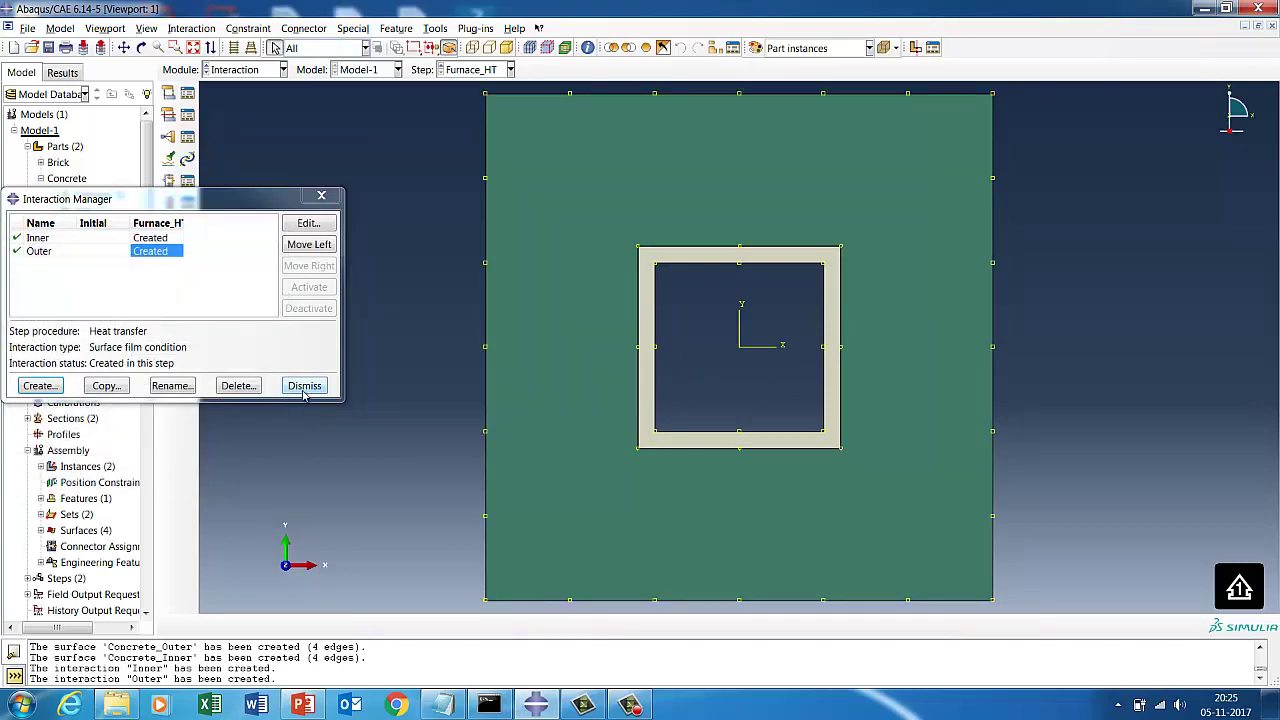
left_click(304, 386)
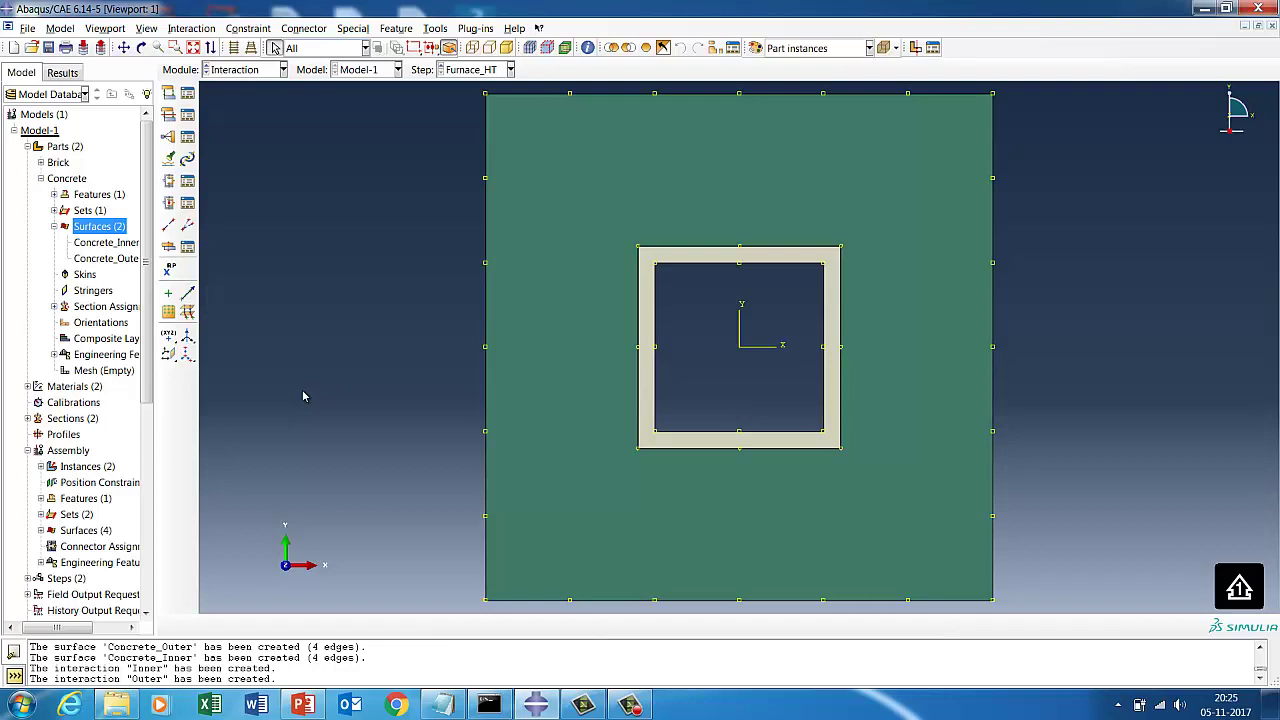
- Switch to the Mesh module and set the Concrete part's mesh controls to free quad elements with the Medial axis algorithm
left_click(230, 71)
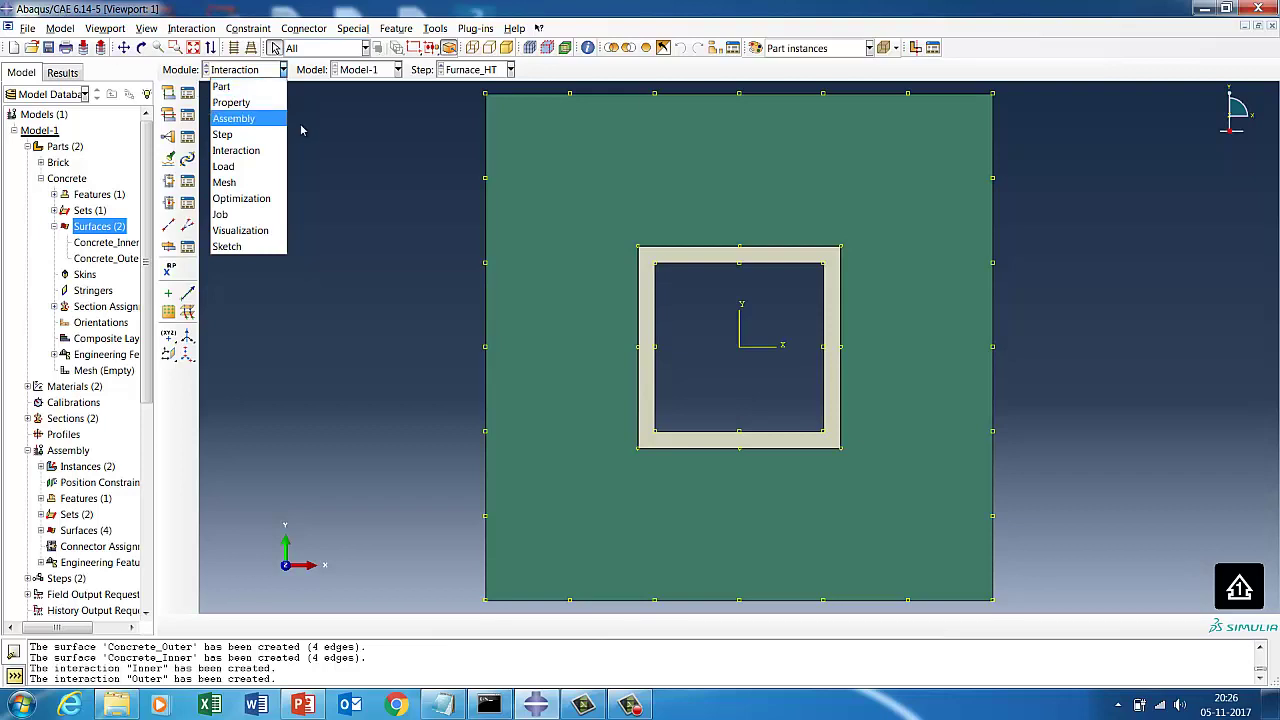
left_click(226, 182)
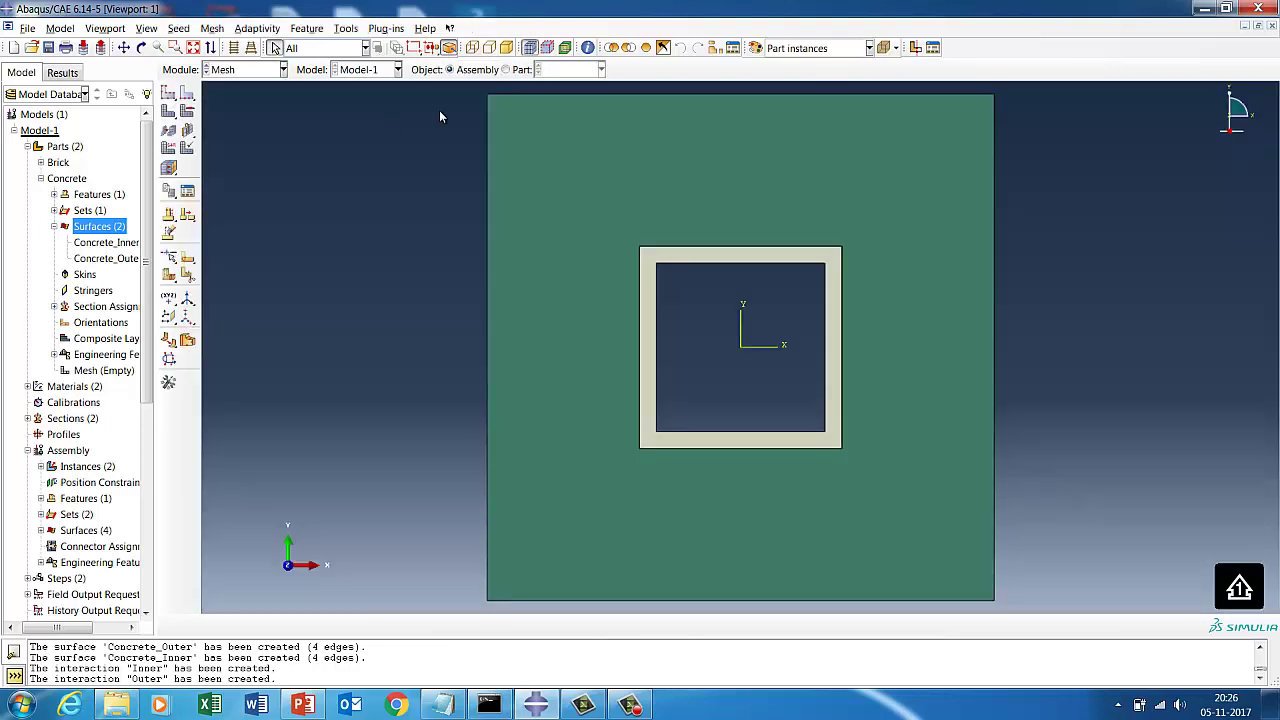
left_click(506, 70)
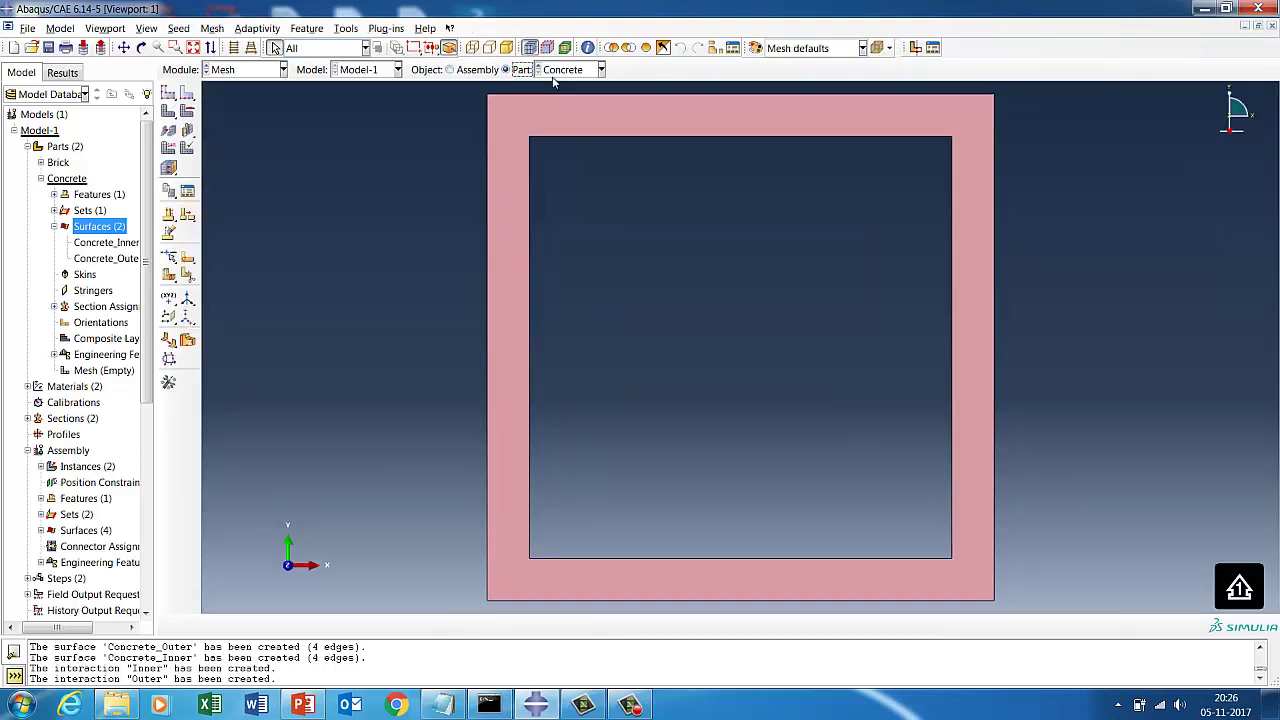
left_click(188, 113)
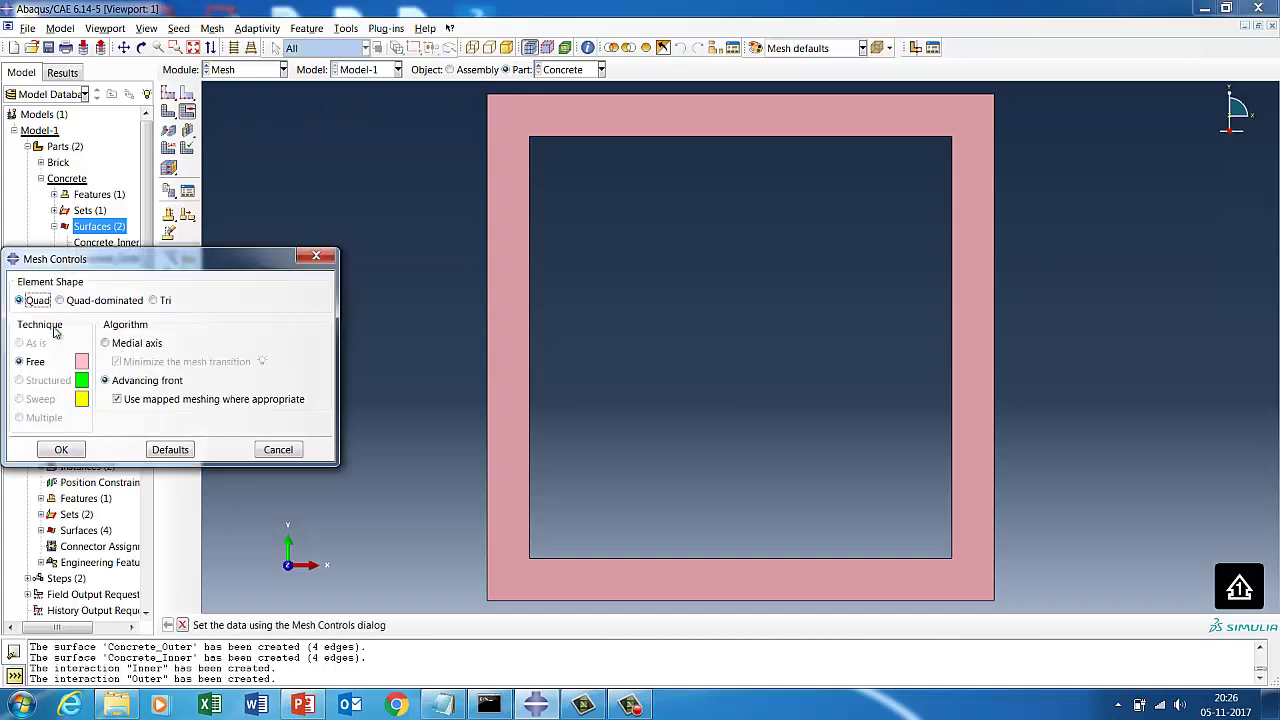
left_click(118, 344)
left_click(61, 449)
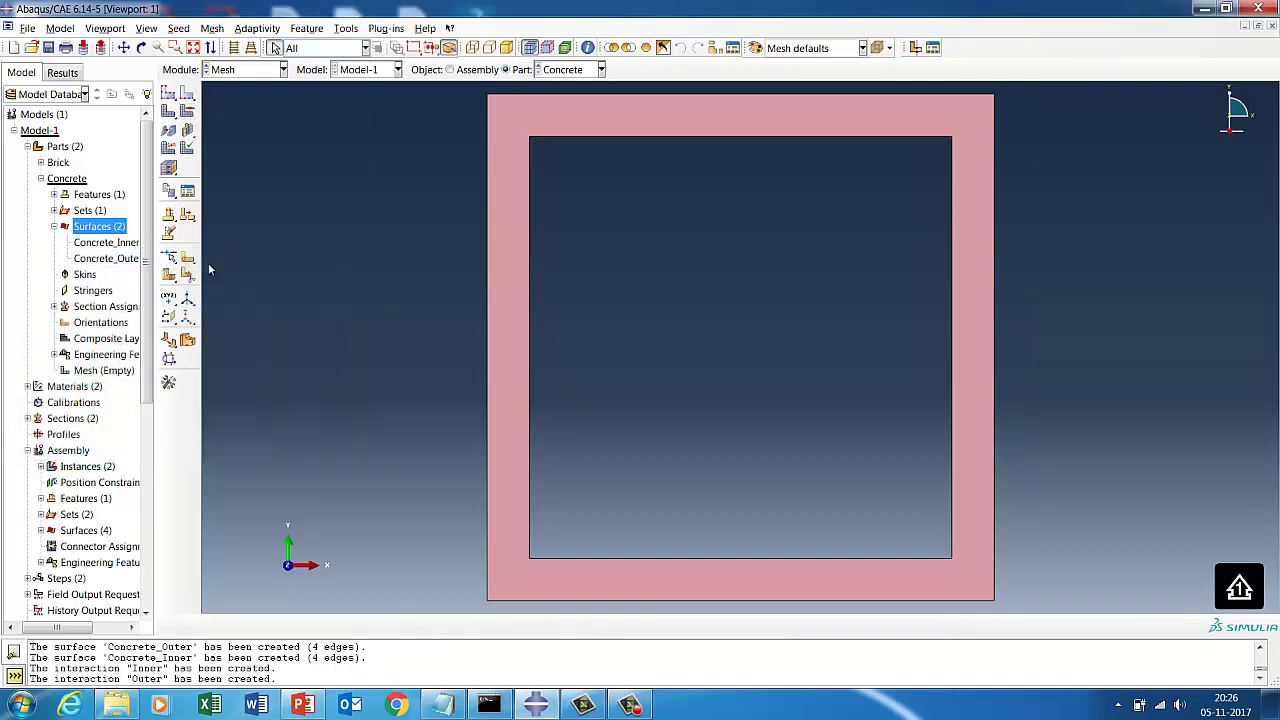
- Seed the Concrete part with an approximate global size of 0.02
left_click(168, 93)
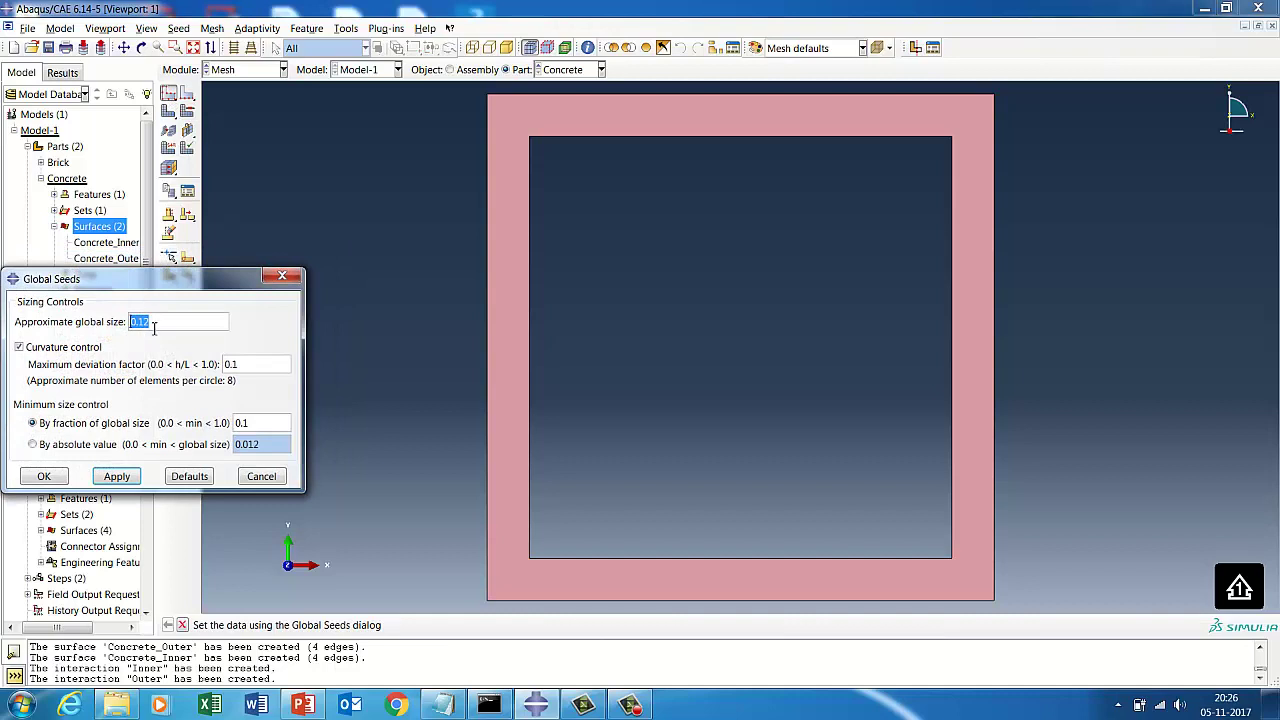
type("0.0")
left_click(116, 476)
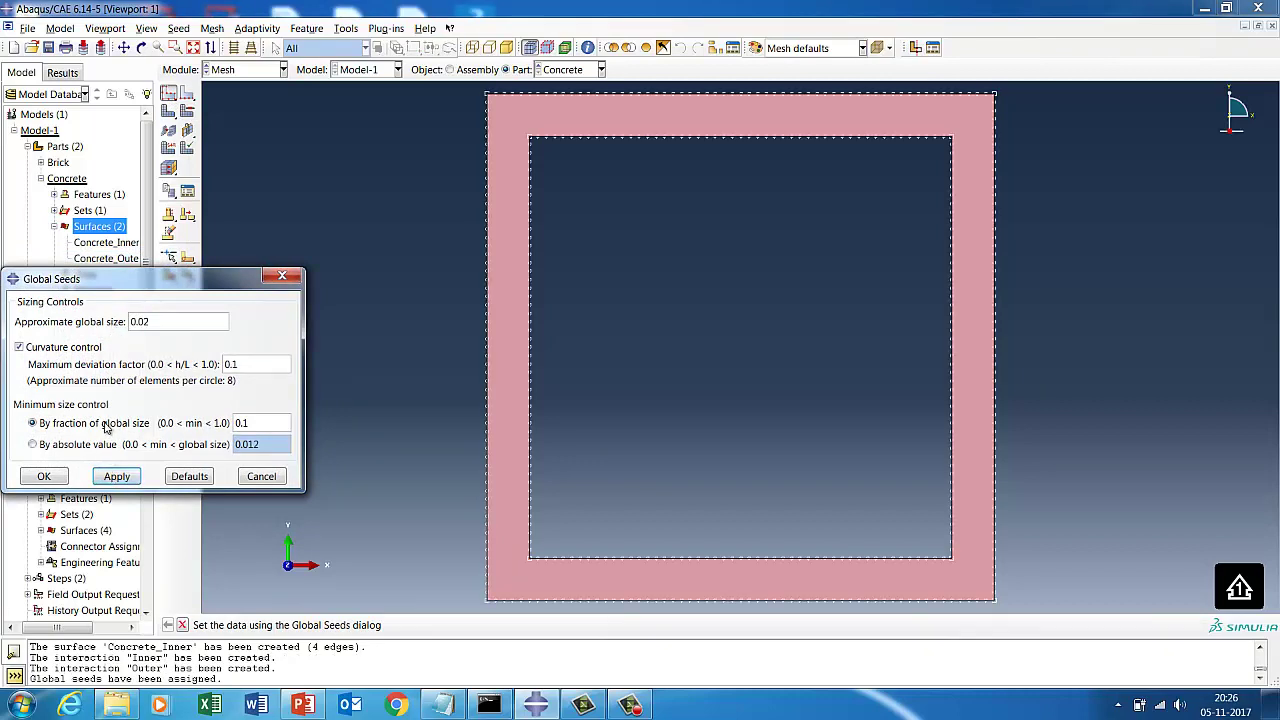
left_click(41, 476)
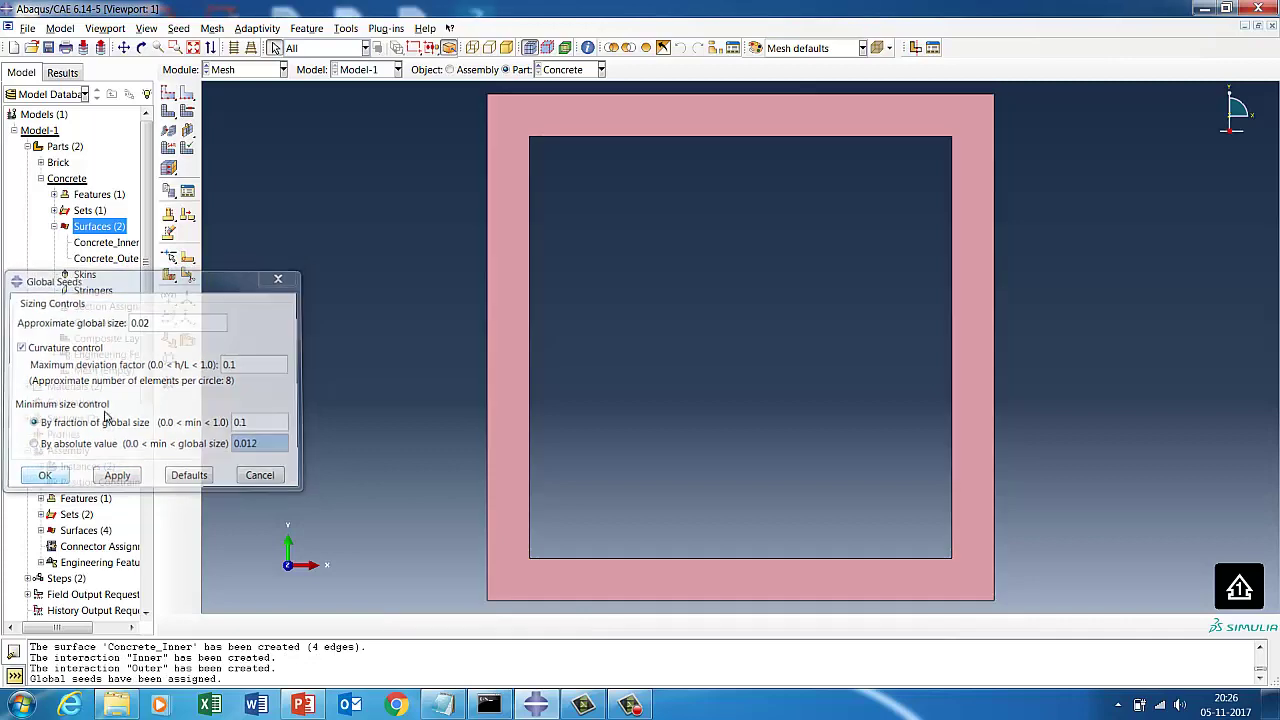
- Assign standard linear Heat Transfer elements to the whole Concrete part and generate its mesh
left_click(168, 148)
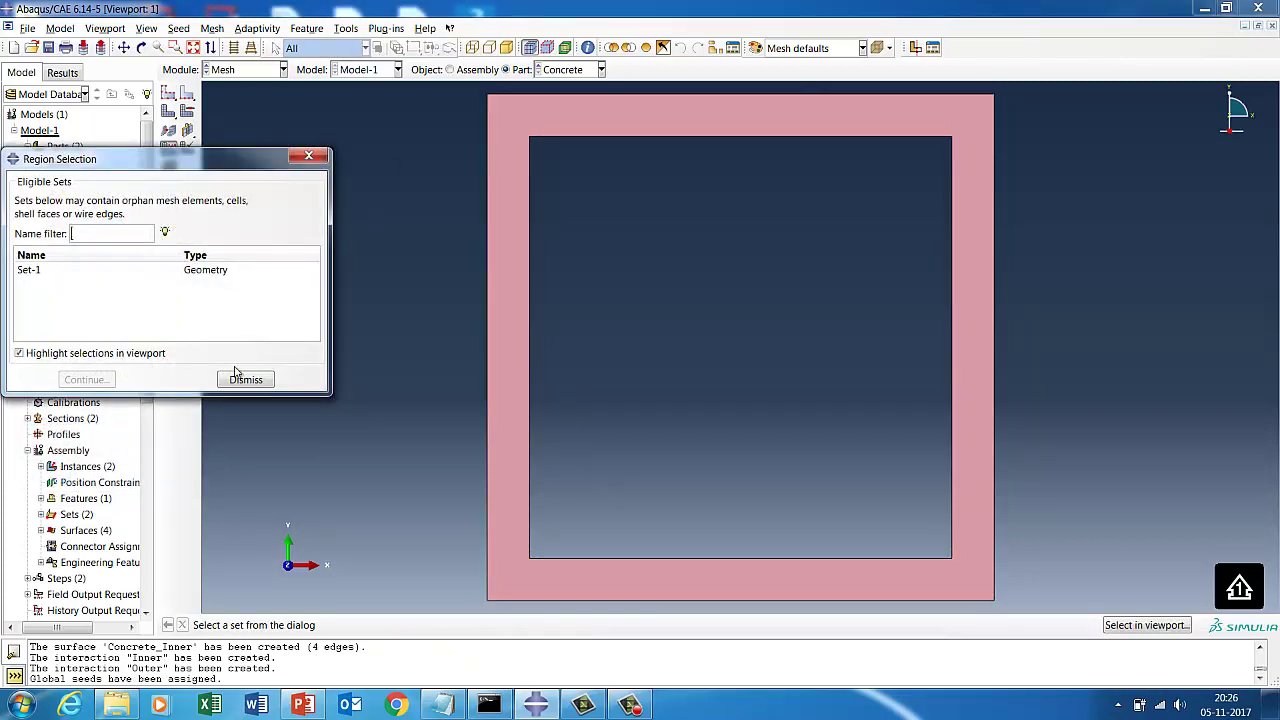
left_click_drag(374, 148, 1100, 406)
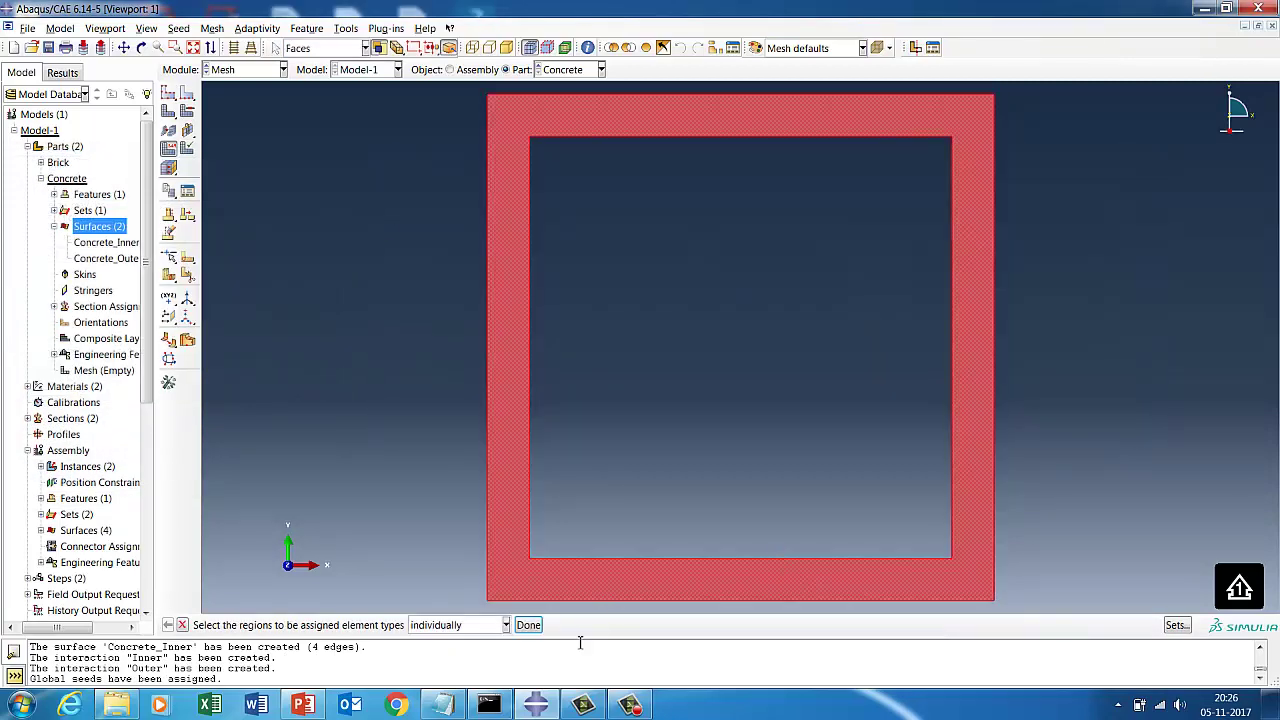
left_click(529, 625)
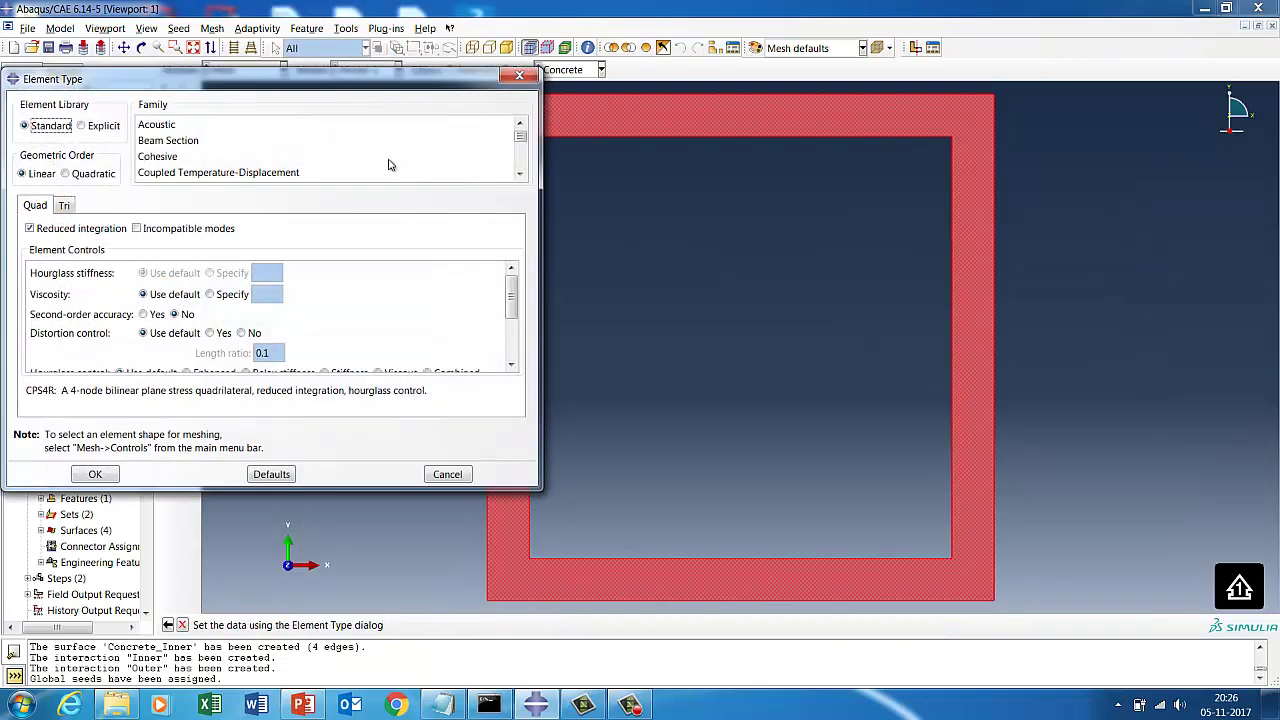
left_click_drag(517, 145, 519, 158)
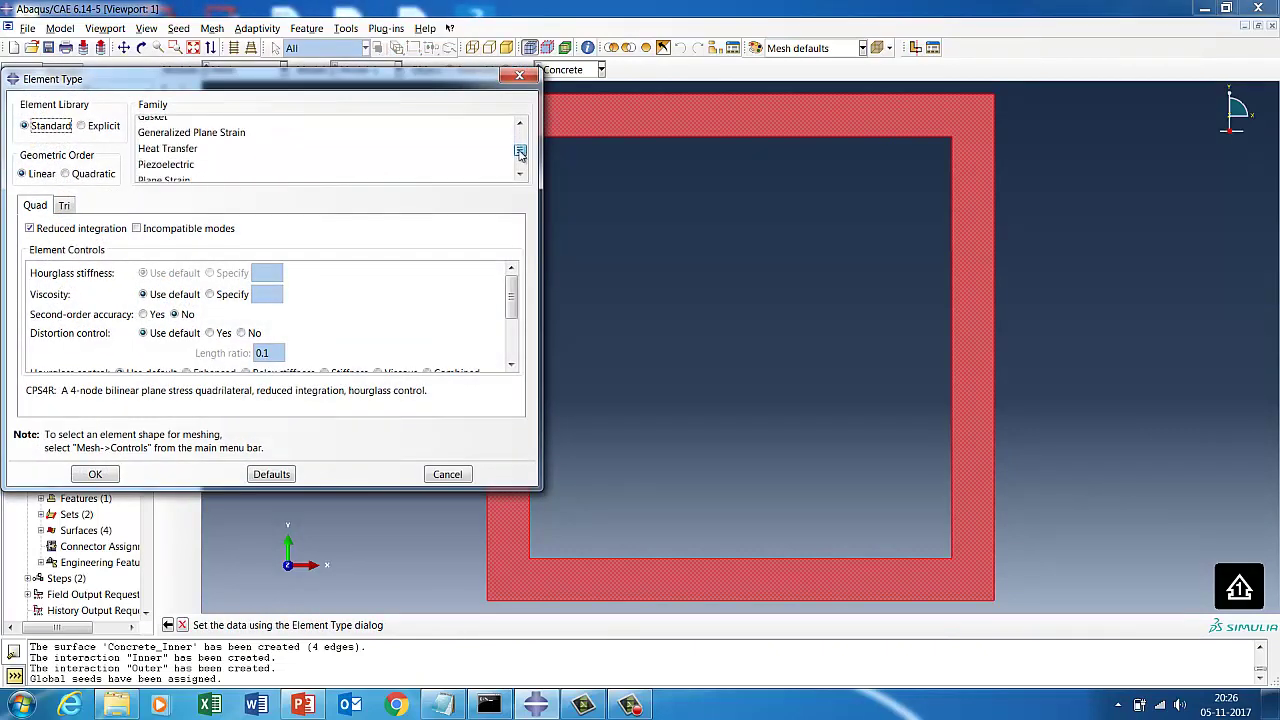
left_click(201, 150)
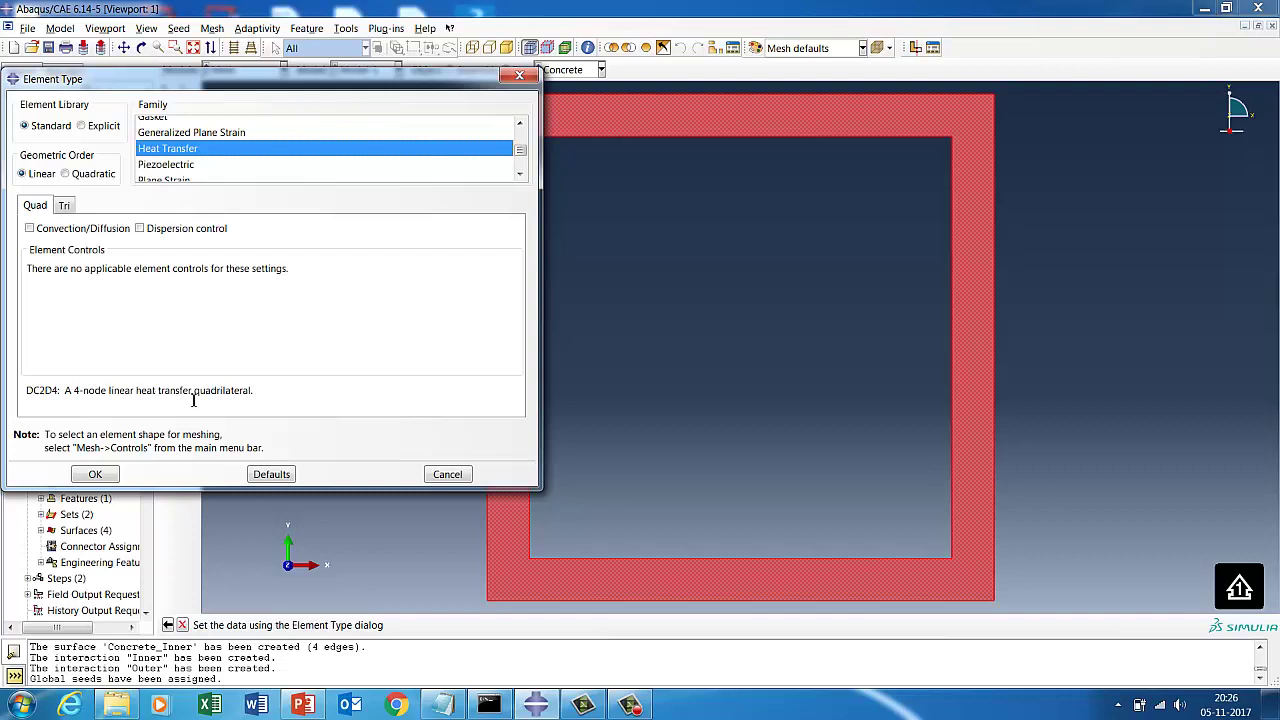
left_click(94, 474)
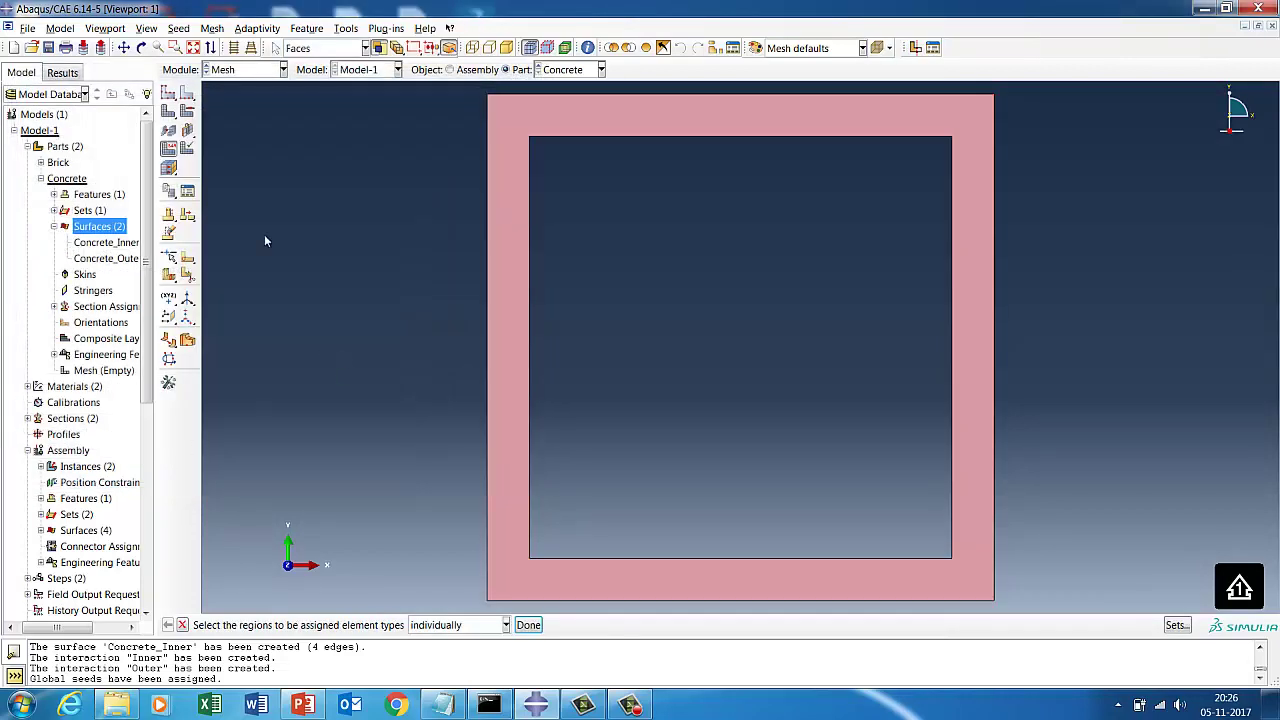
left_click(168, 129)
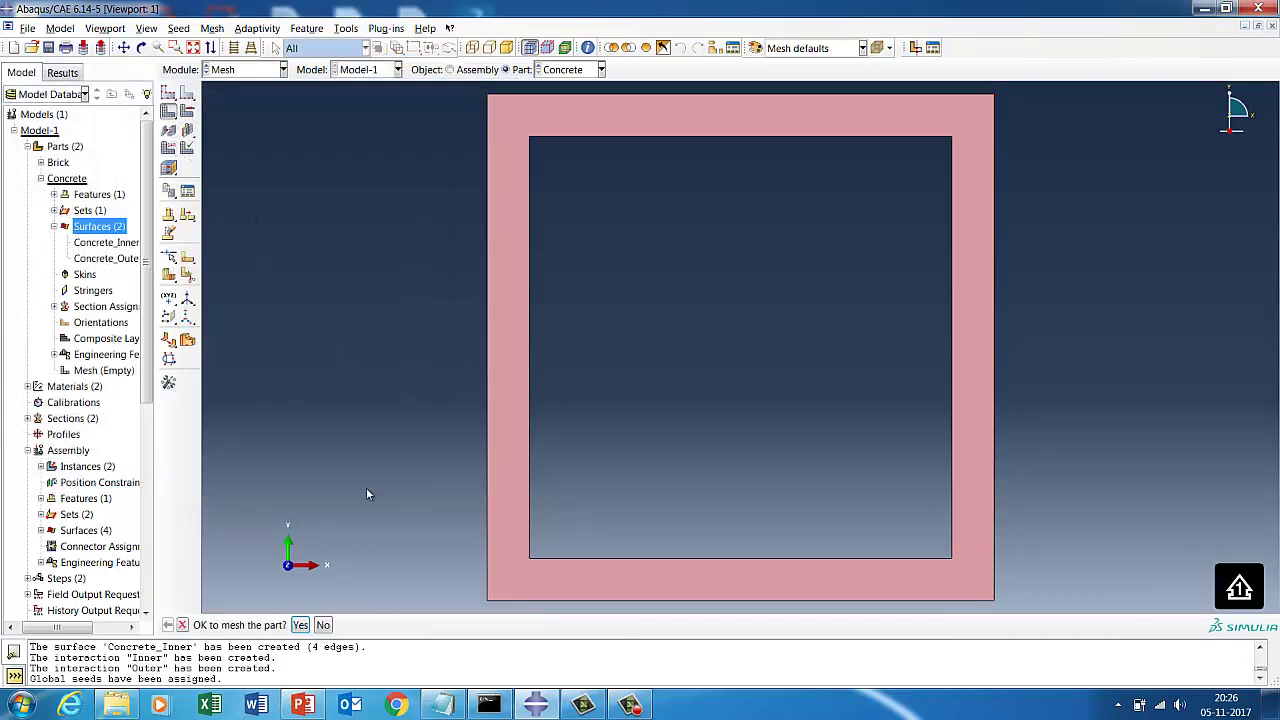
left_click(300, 625)
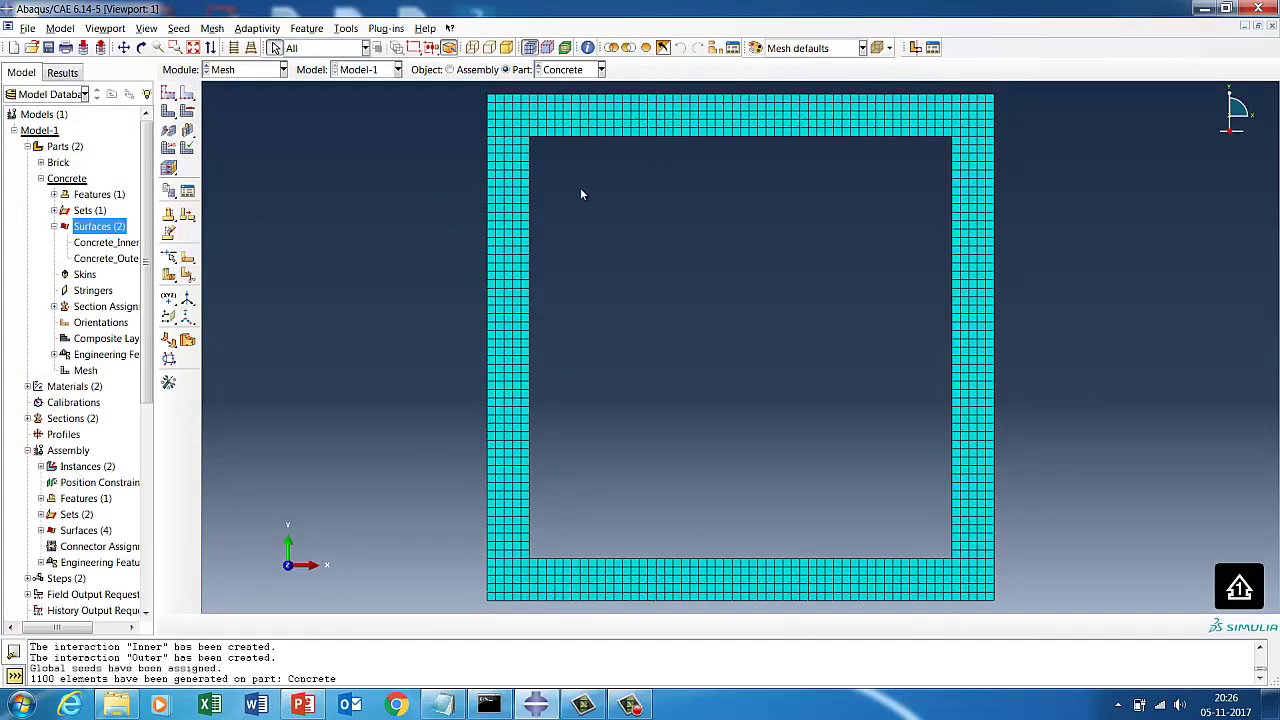
- Switch to the Brick part and set its mesh controls to free quad elements with the Medial axis algorithm
left_click(600, 69)
left_click(560, 86)
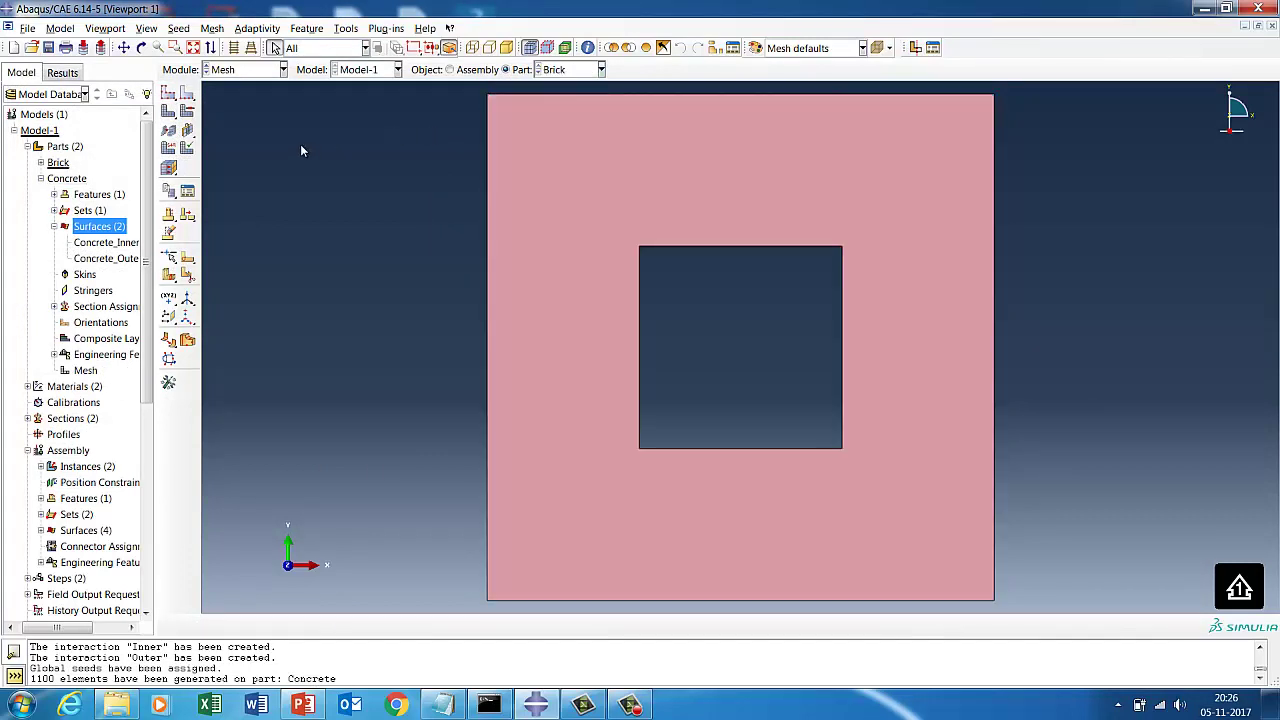
left_click(187, 111)
left_click(20, 300)
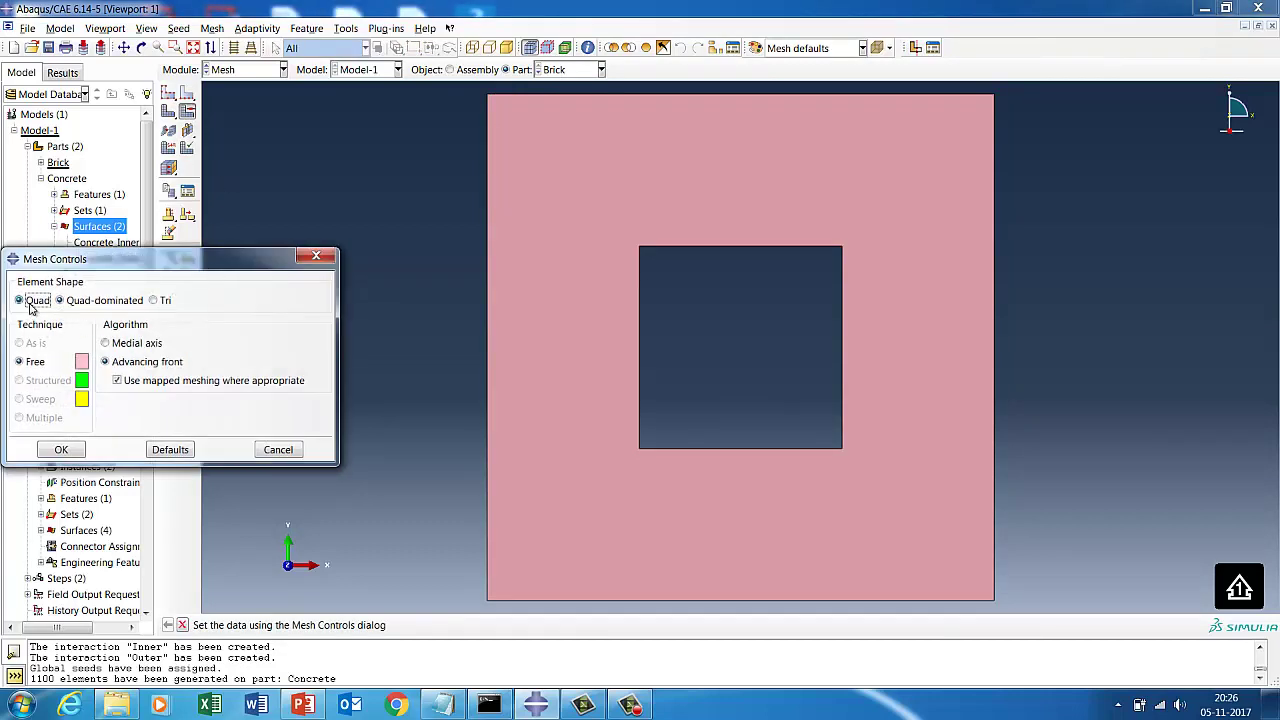
left_click(128, 343)
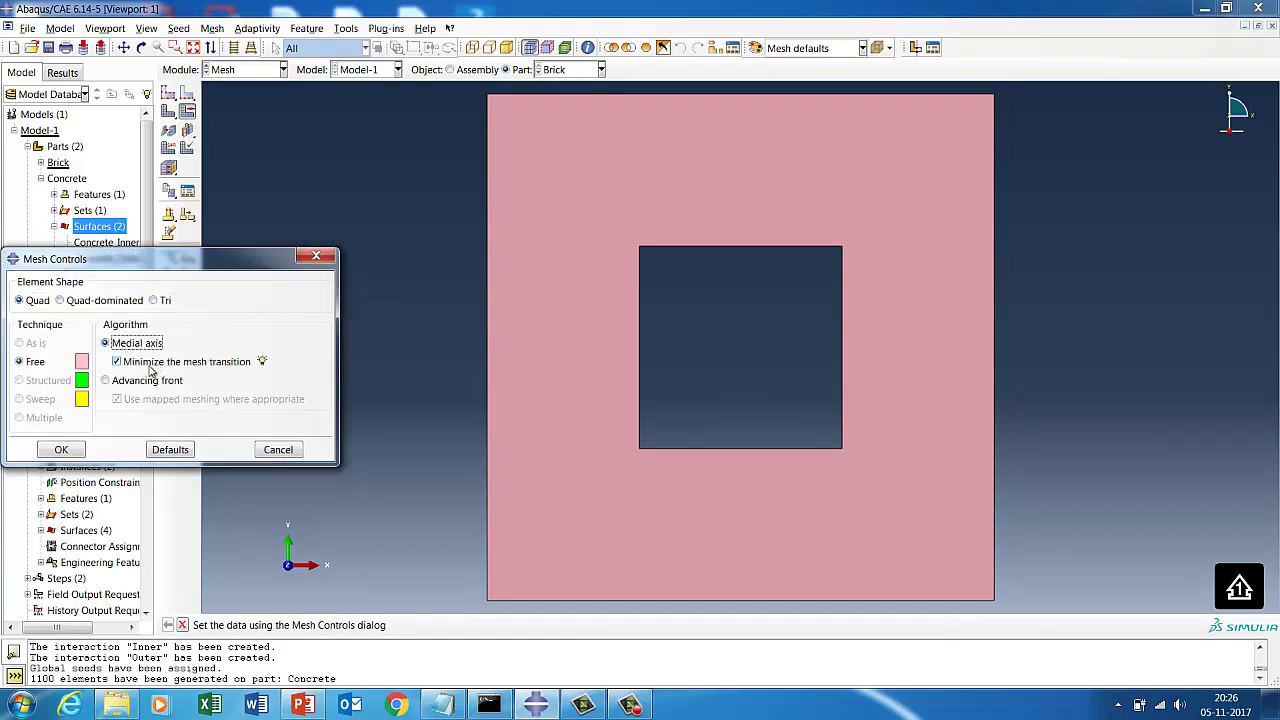
left_click(78, 450)
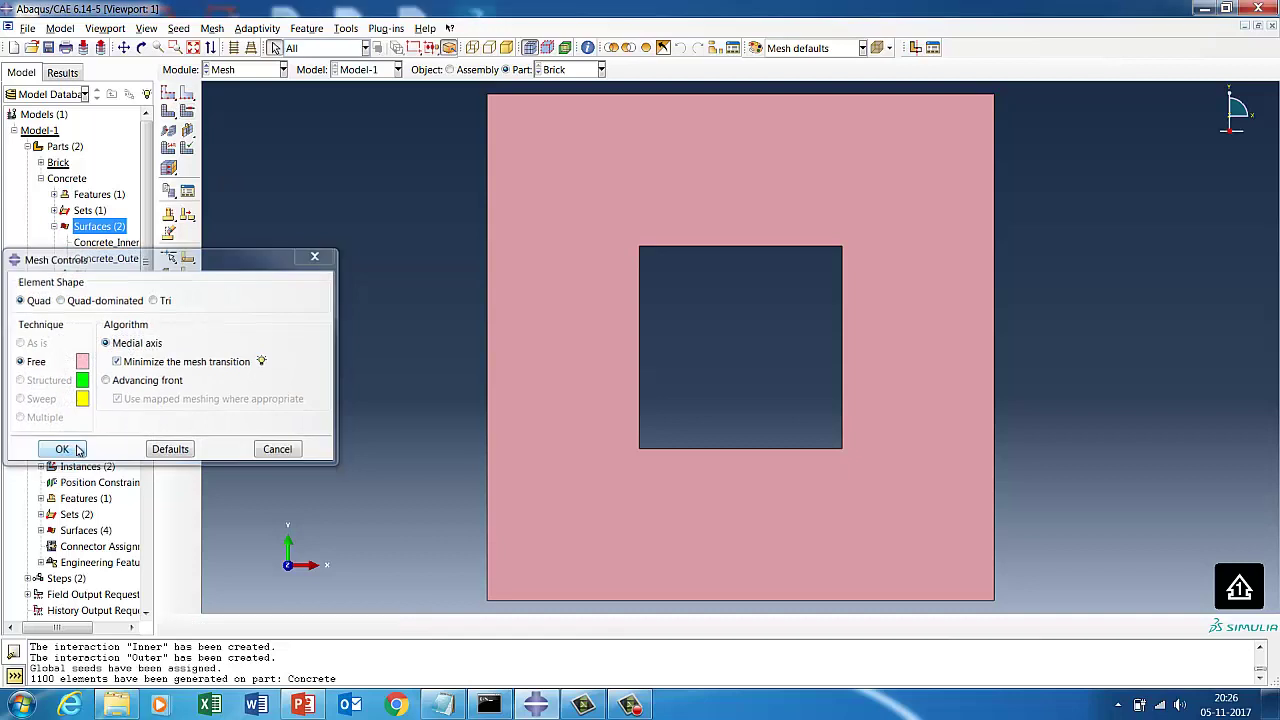
- Seed the Brick part with a finer approximate global size
left_click(169, 96)
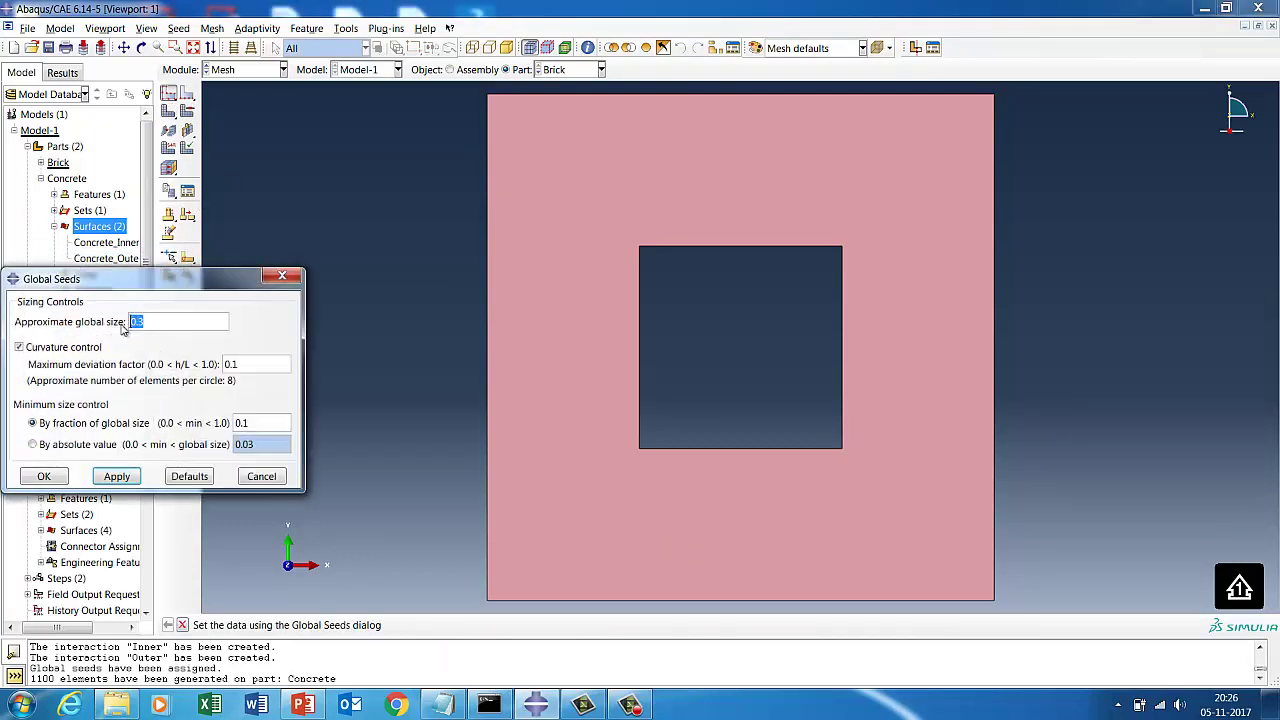
type("0.")
left_click(44, 476)
- Assign standard linear Heat Transfer elements to the whole Brick part and generate its mesh
left_click(183, 218)
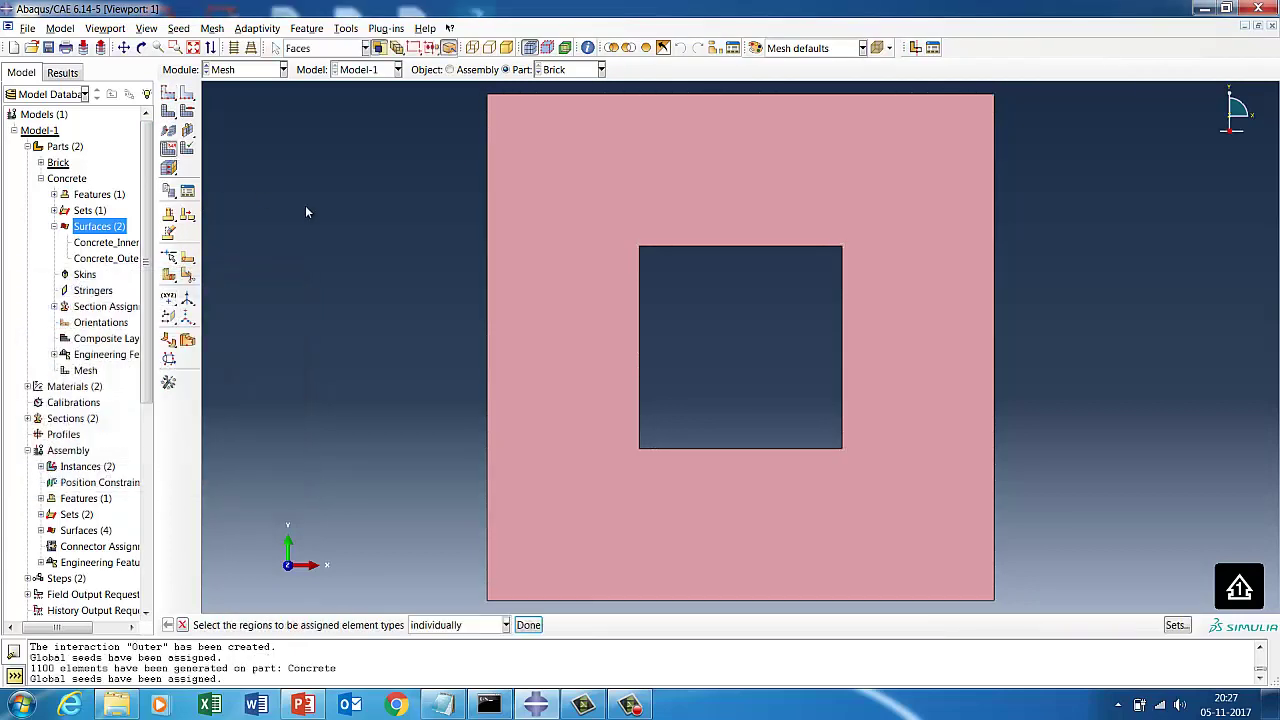
left_click_drag(424, 212, 1160, 490)
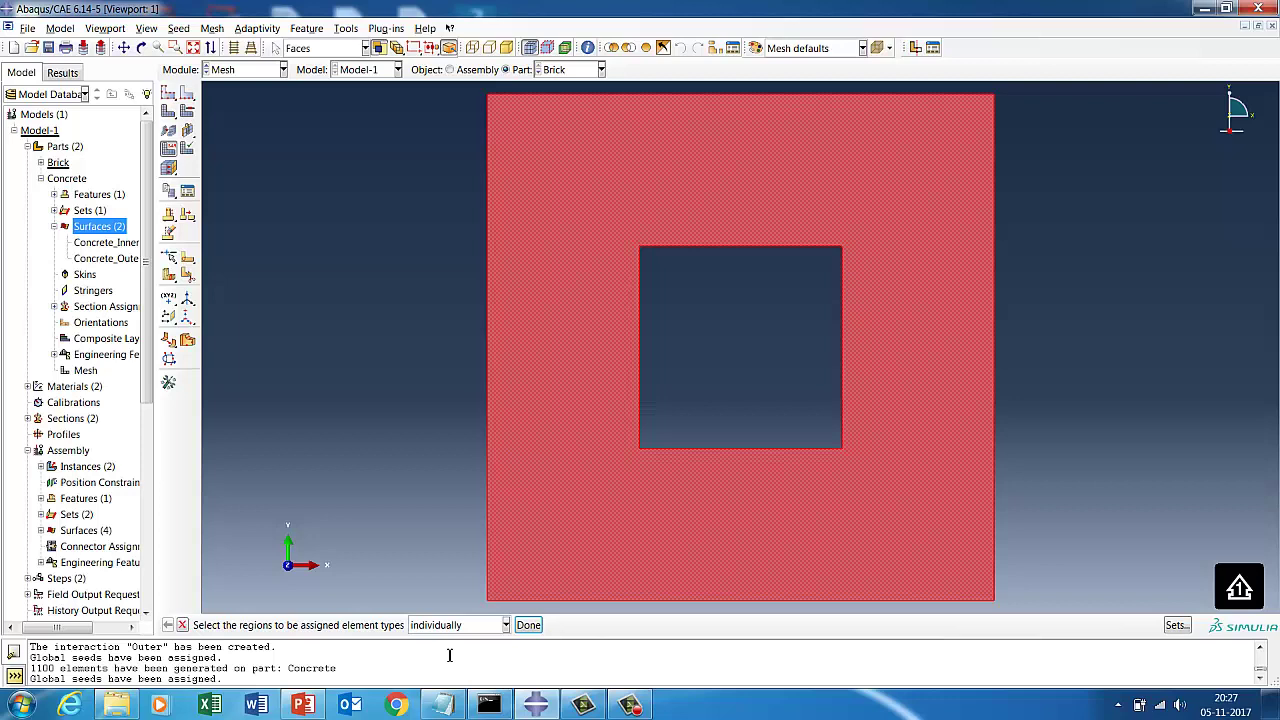
left_click(528, 625)
left_click(167, 149)
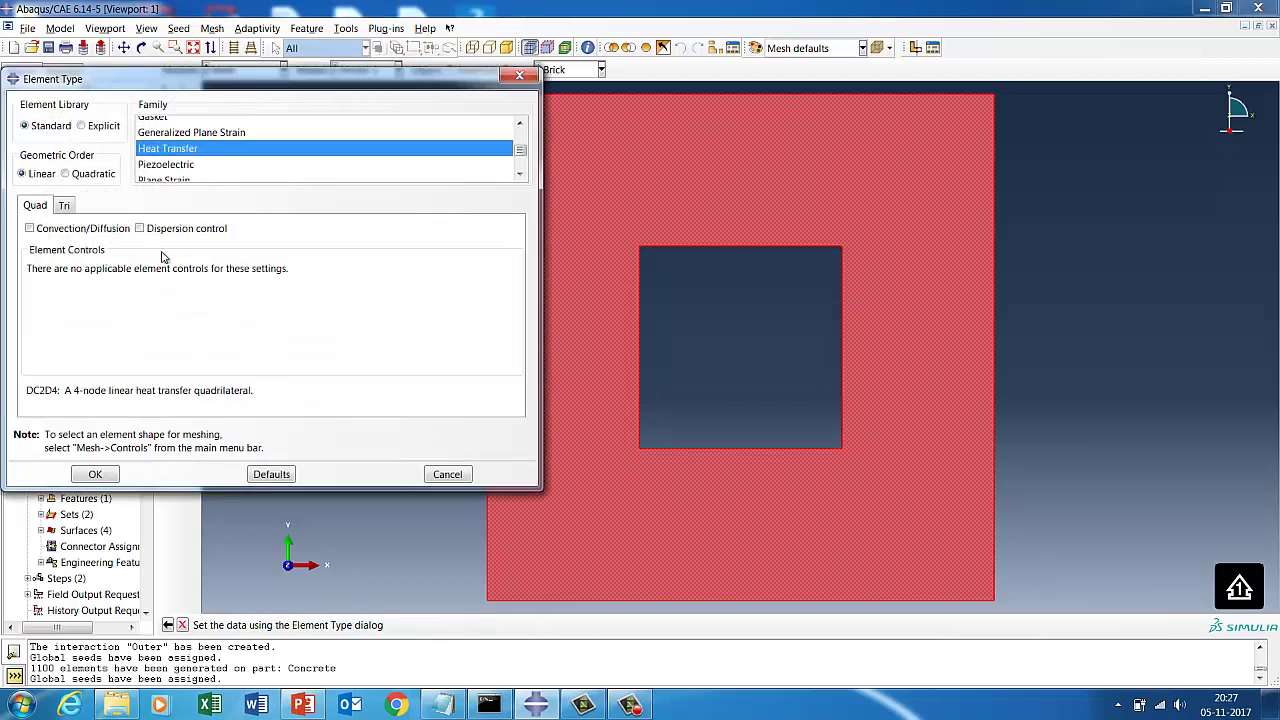
left_click(95, 474)
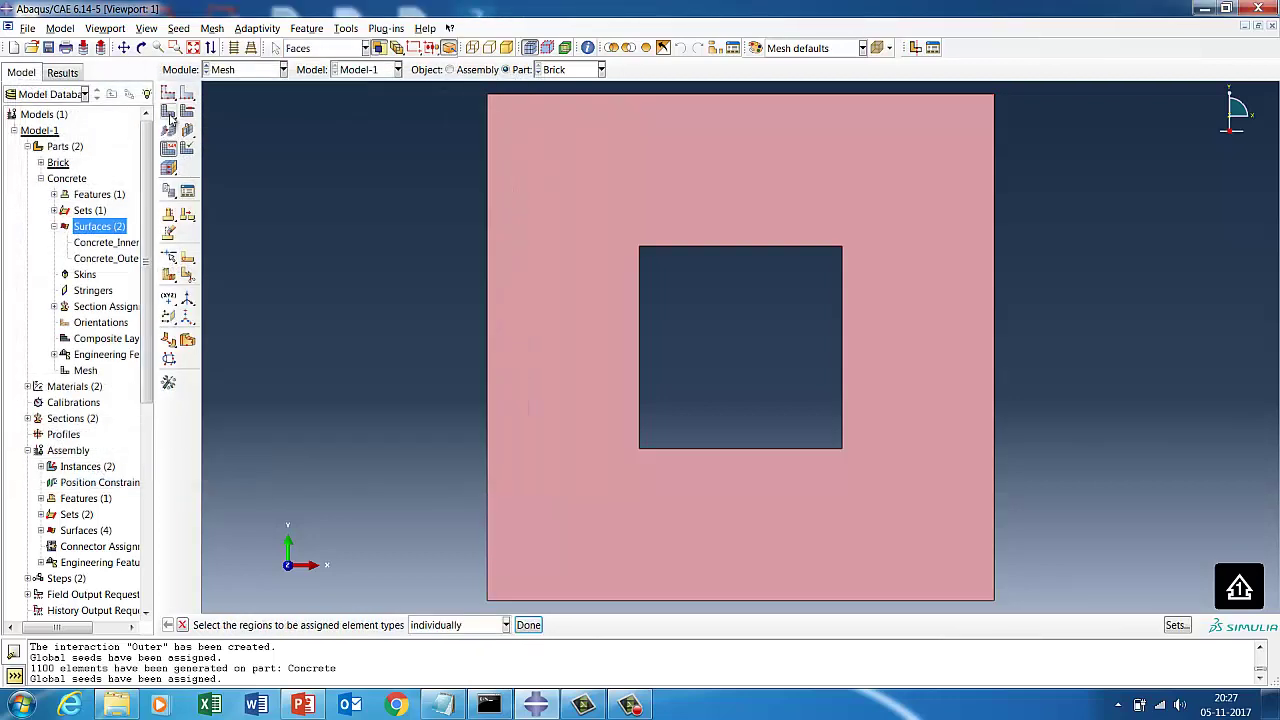
left_click(168, 131)
left_click(302, 623)
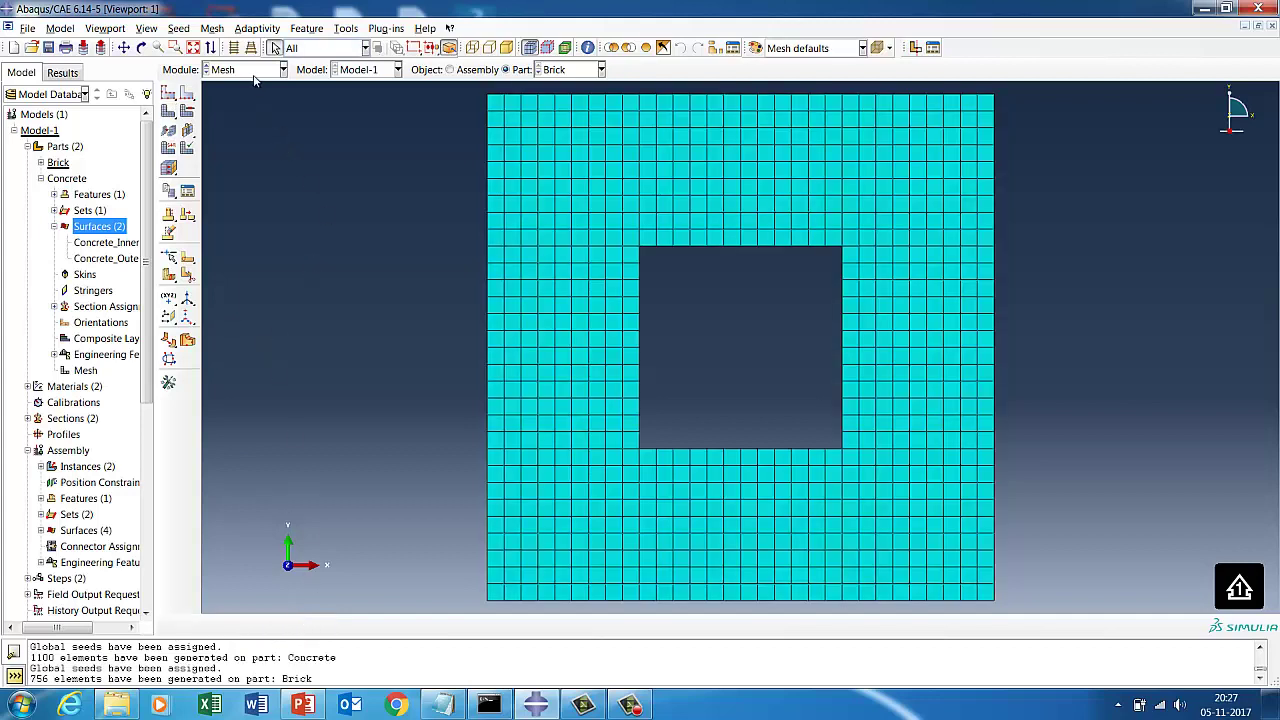
- Display the whole assembly in the Mesh module to examine the Brick and Concrete meshes together
left_click(466, 70)
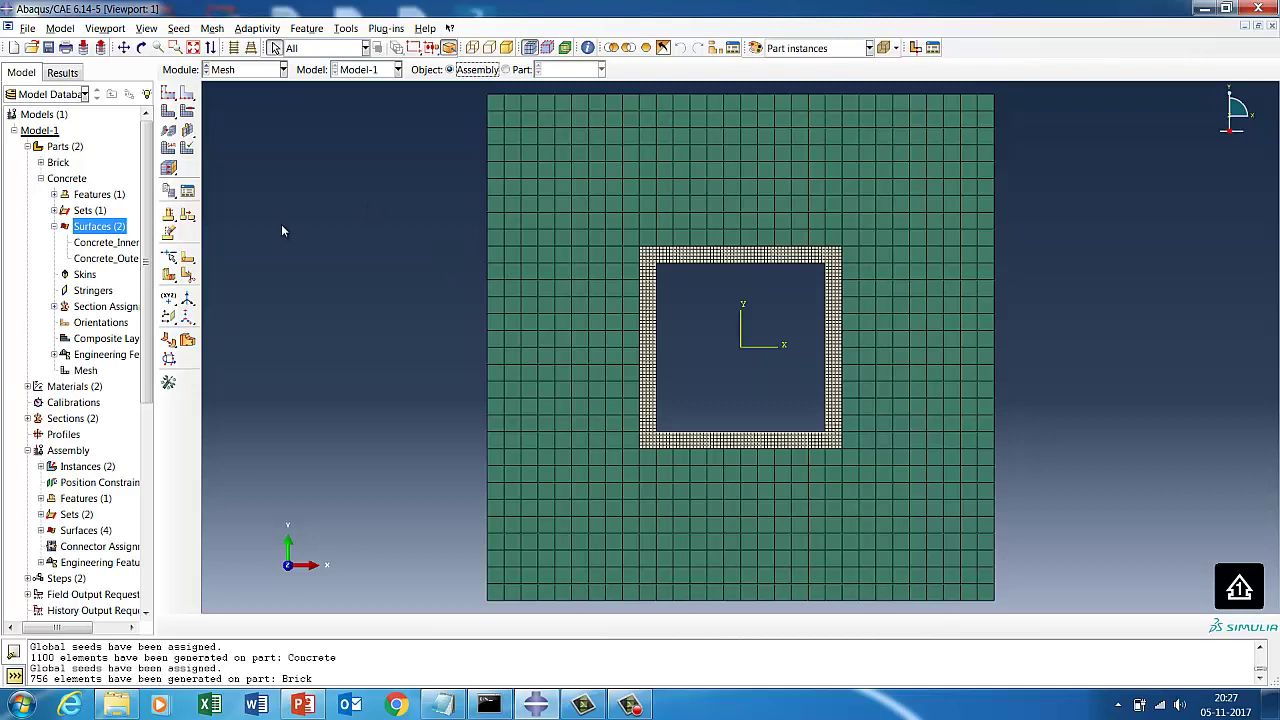
left_click(245, 69)
left_click(240, 182)
- Create a new field output request named F-Output-2 in the Furnace_HT step
scroll(127, 423, "down", 3)
scroll(127, 423, "down", 1)
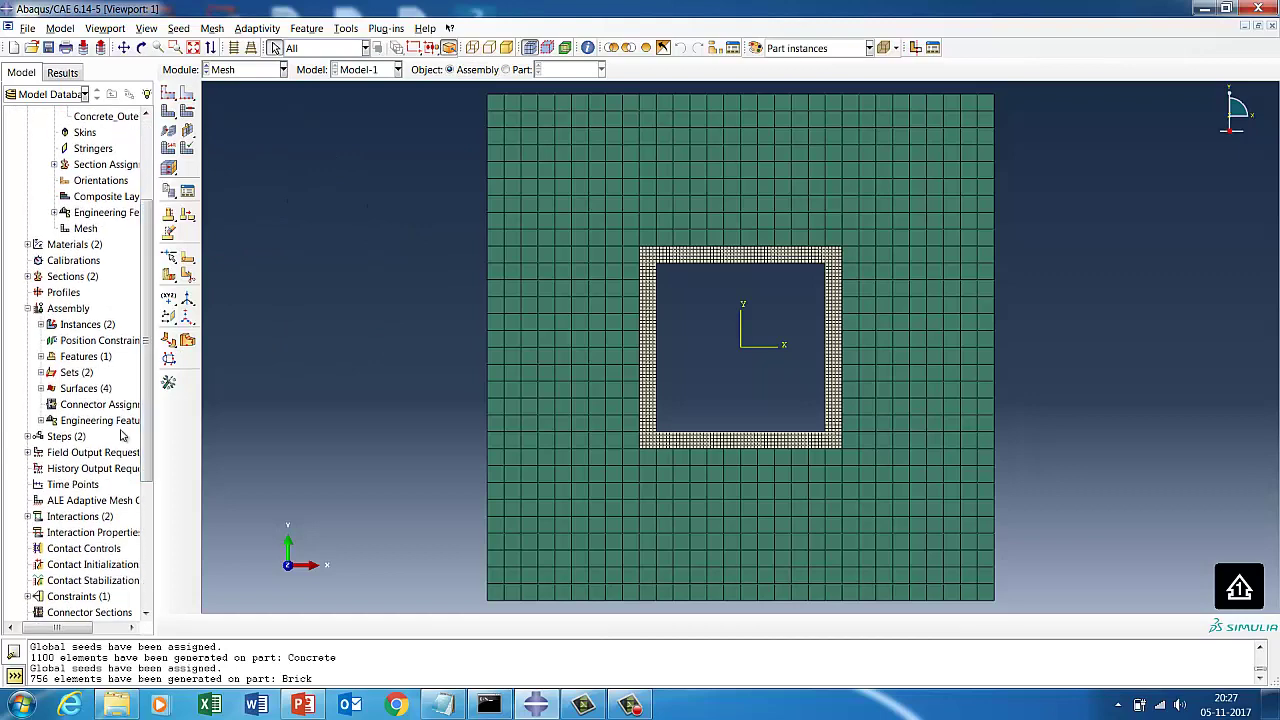
left_click(27, 452)
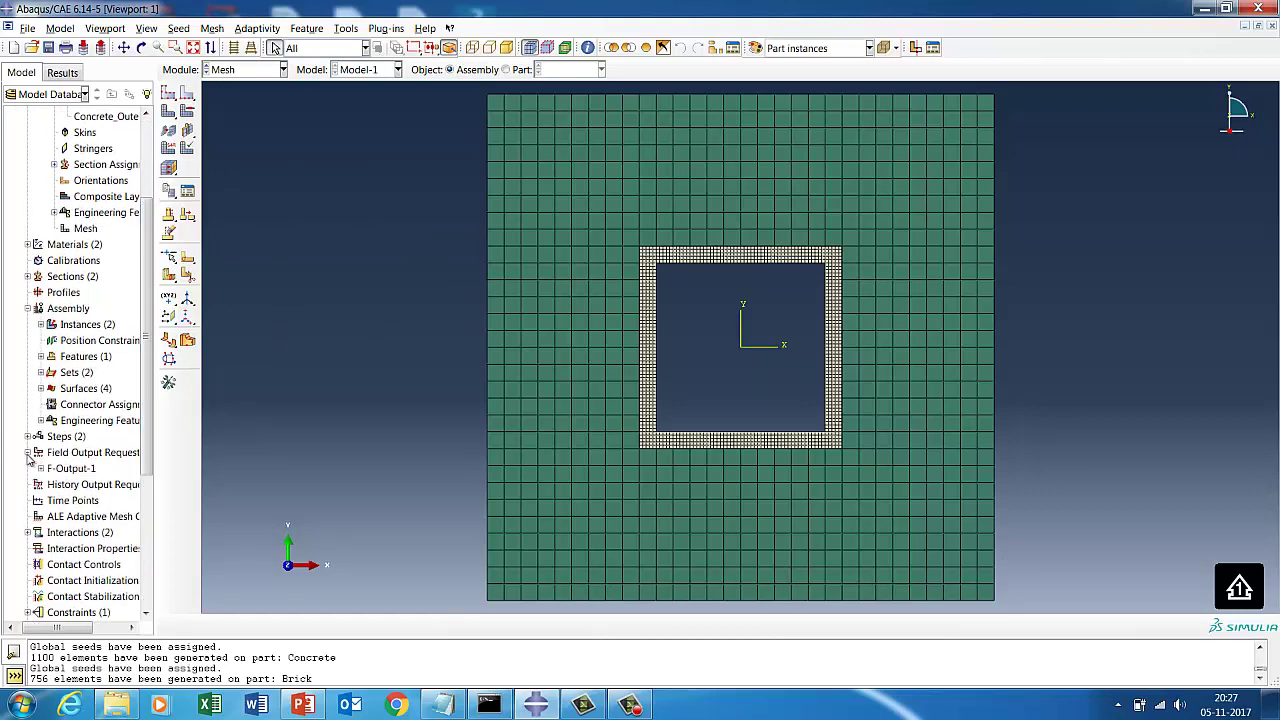
left_click(84, 456)
right_click(86, 456)
left_click(112, 499)
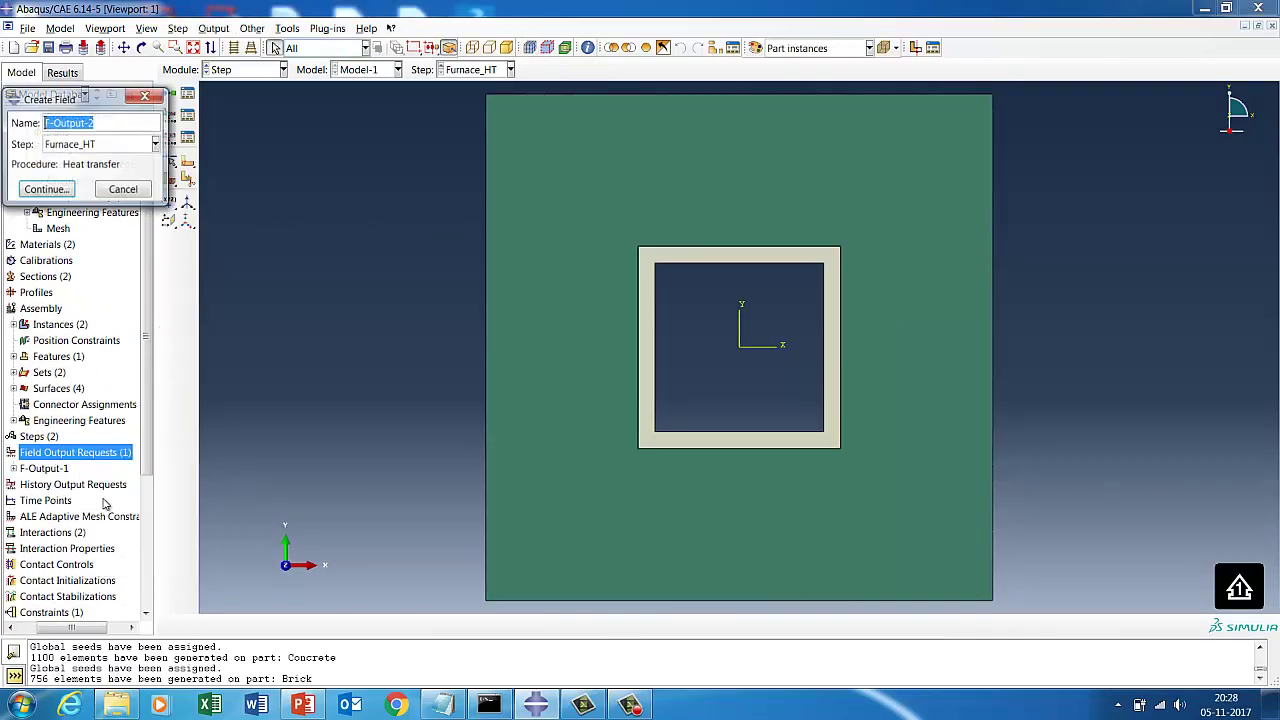
key("Return")
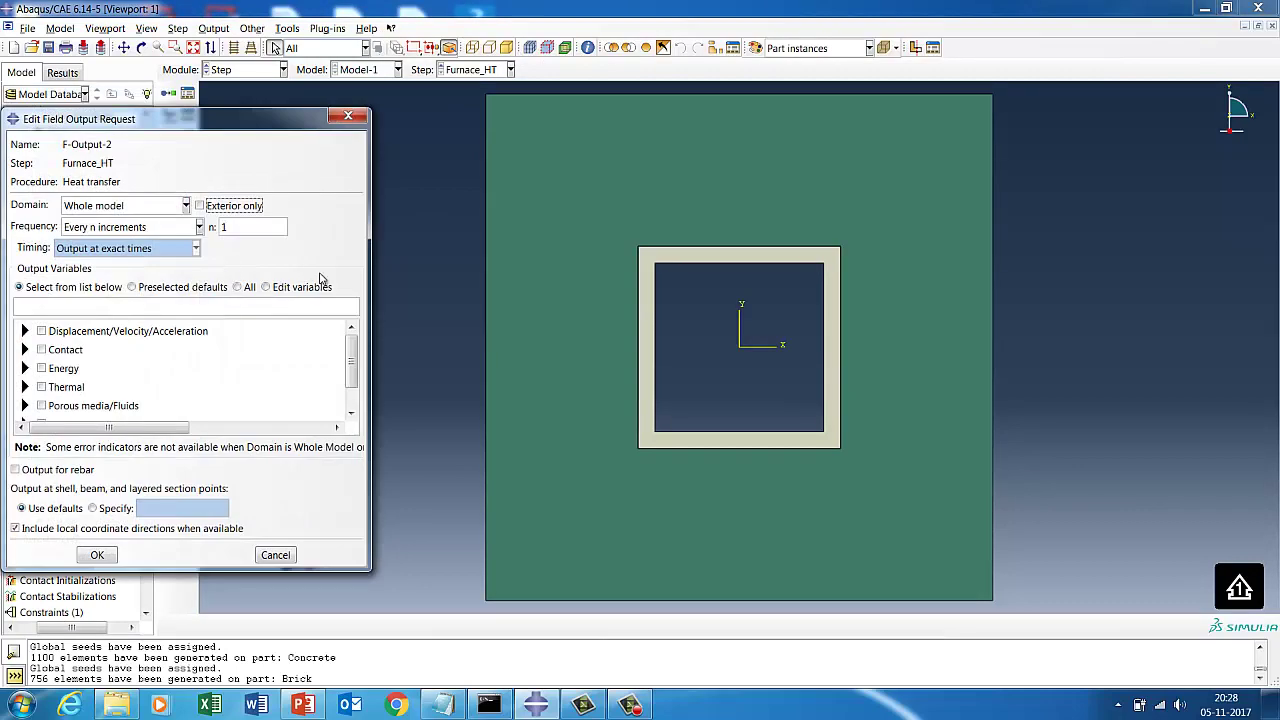
- Request nodal temperature (NT) and heat flux vector (HFL) from the thermal output variables for the whole model
scroll(352, 372, "down", 1)
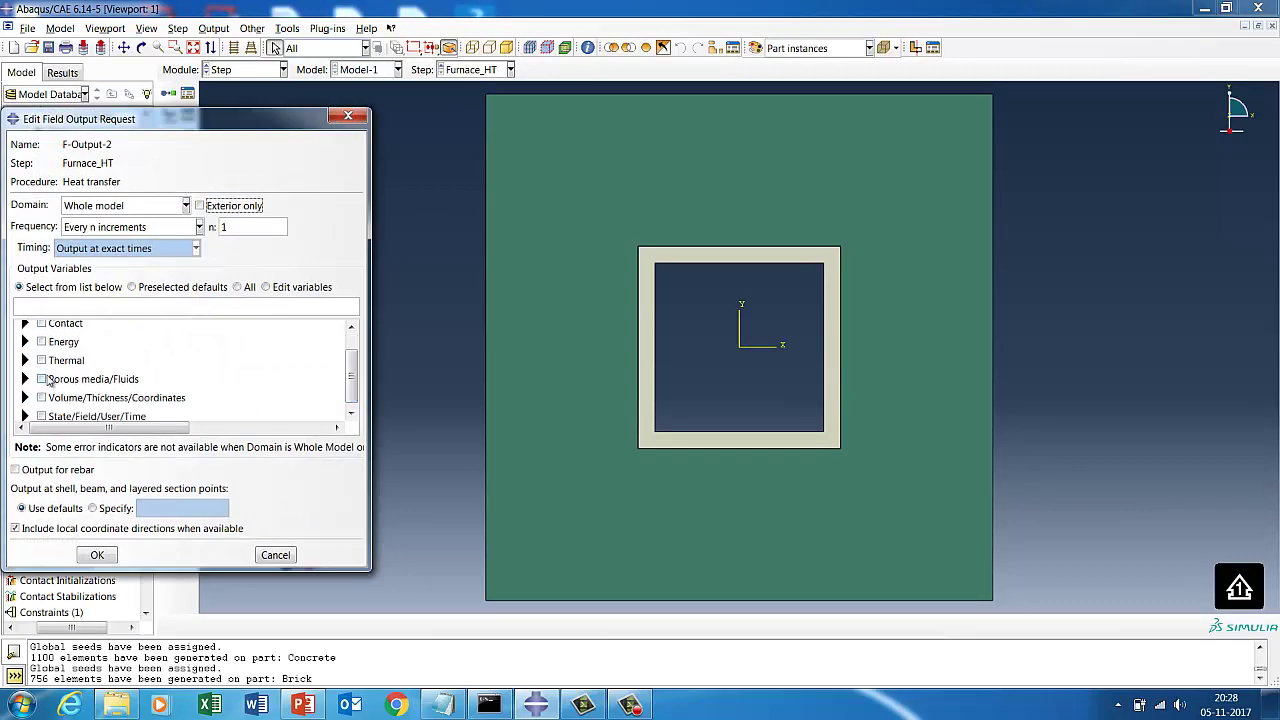
left_click(25, 360)
left_click(61, 377)
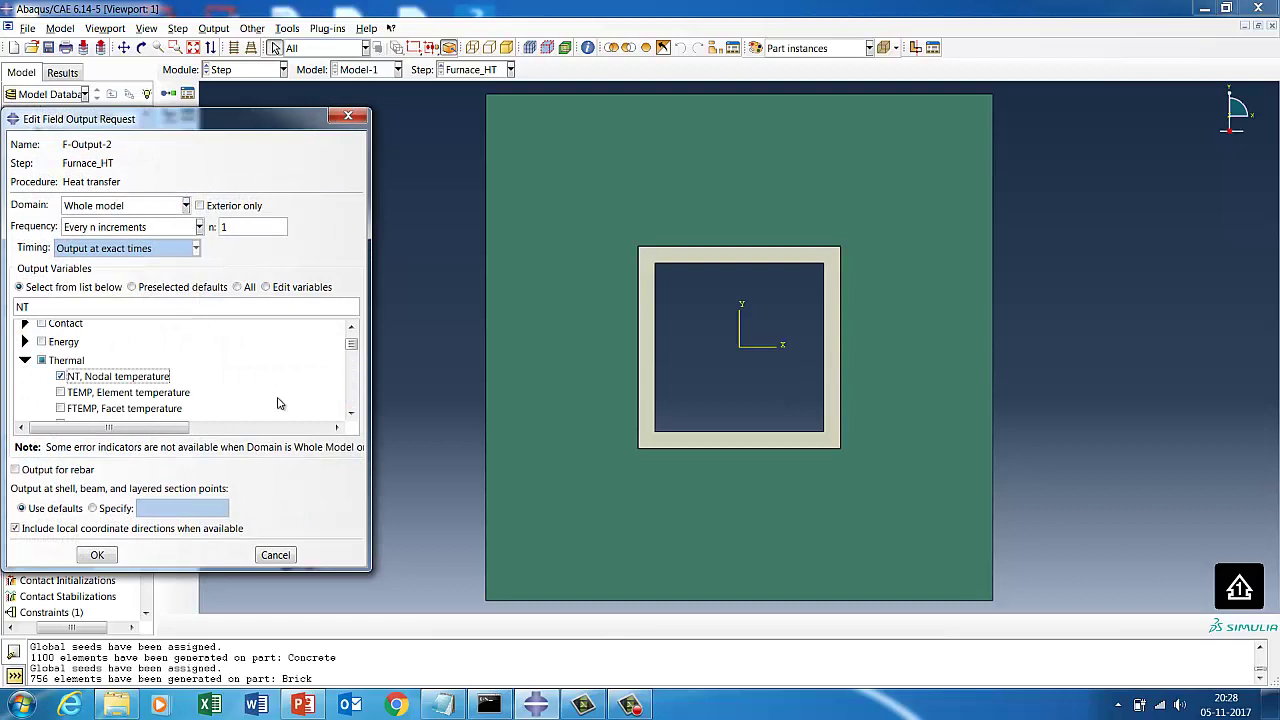
scroll(351, 352, "down", 2)
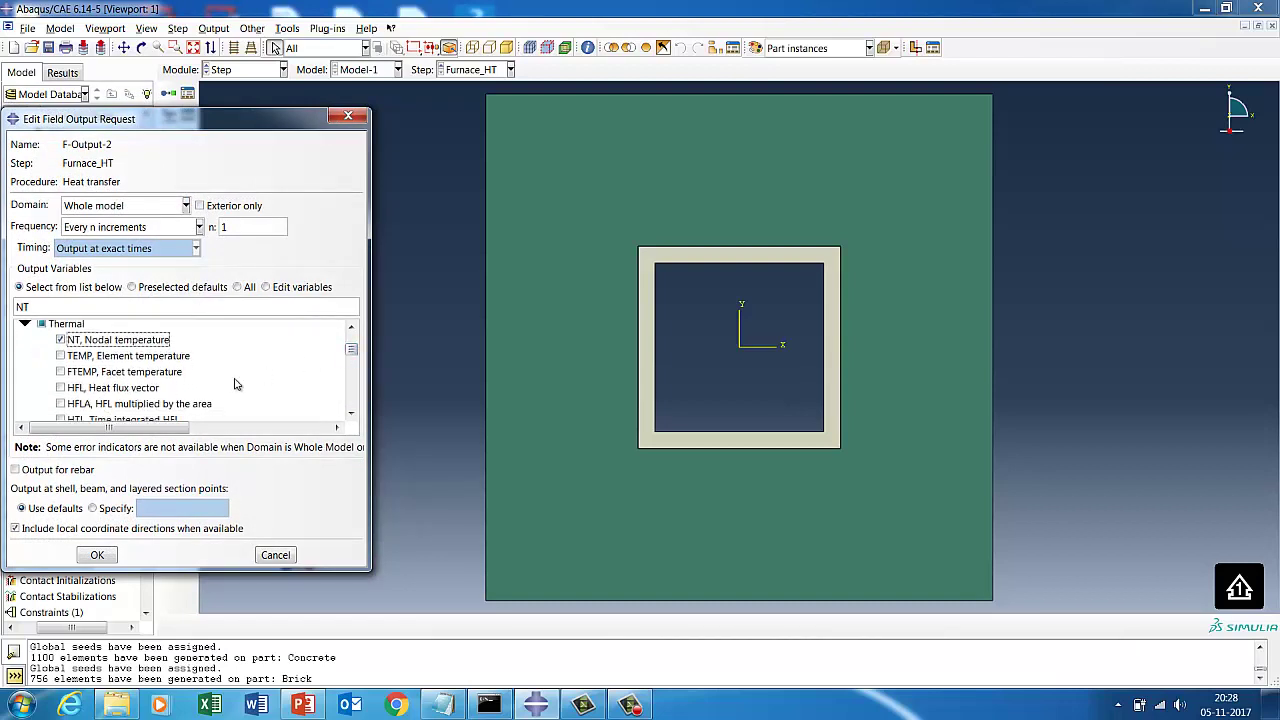
left_click(61, 388)
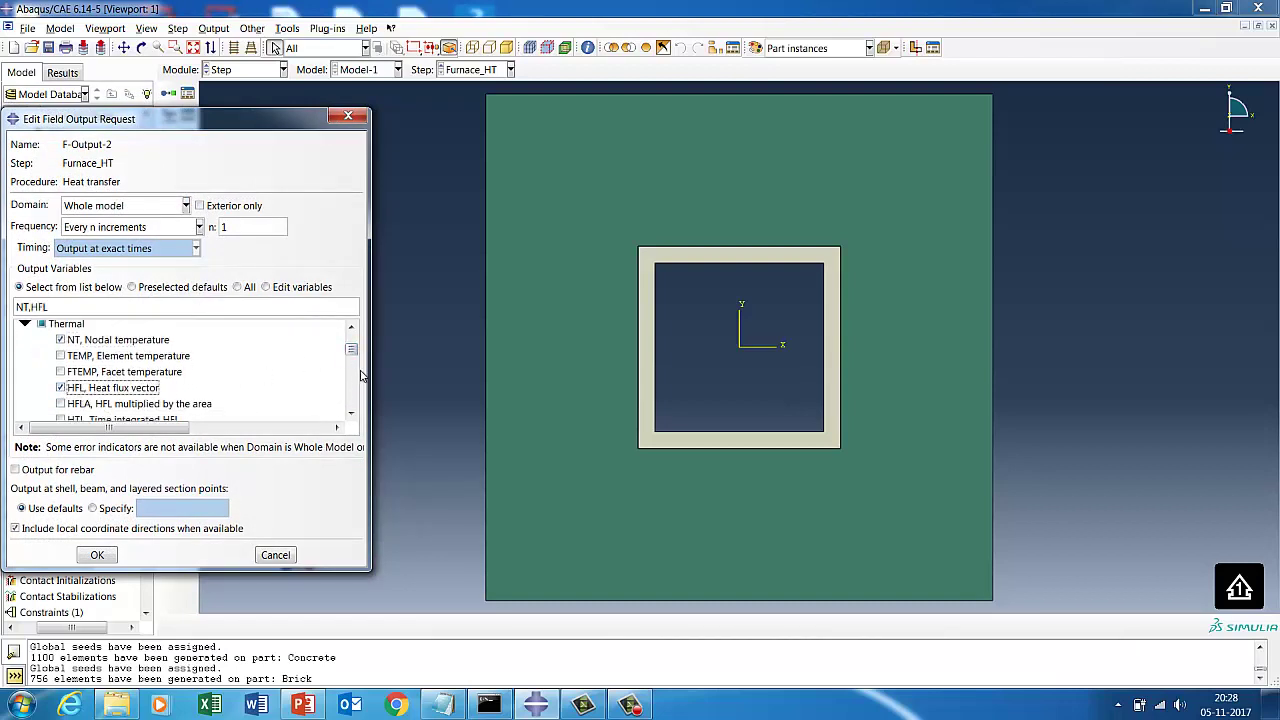
scroll(352, 355, "down", 2)
left_click_drag(352, 357, 351, 376)
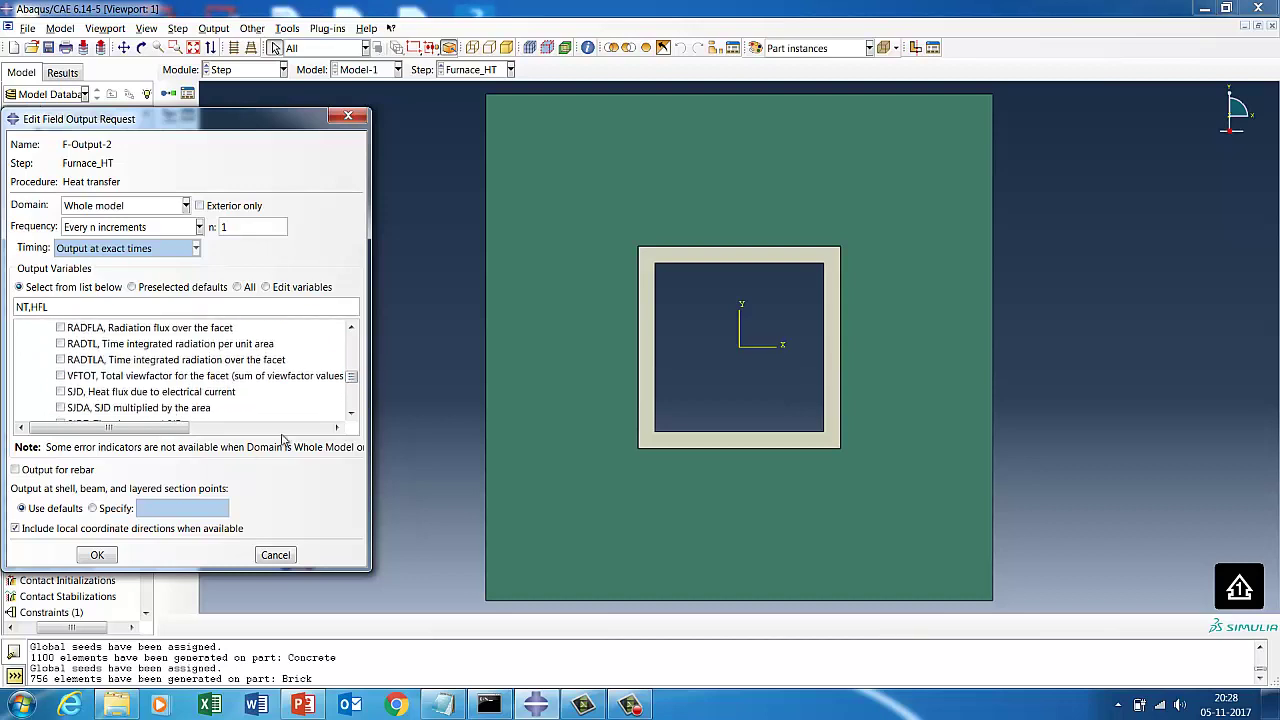
left_click(110, 555)
- Create a full analysis job named Furnace_HT from Model-1 and run a data check on it despite the missing history output
left_click(242, 68)
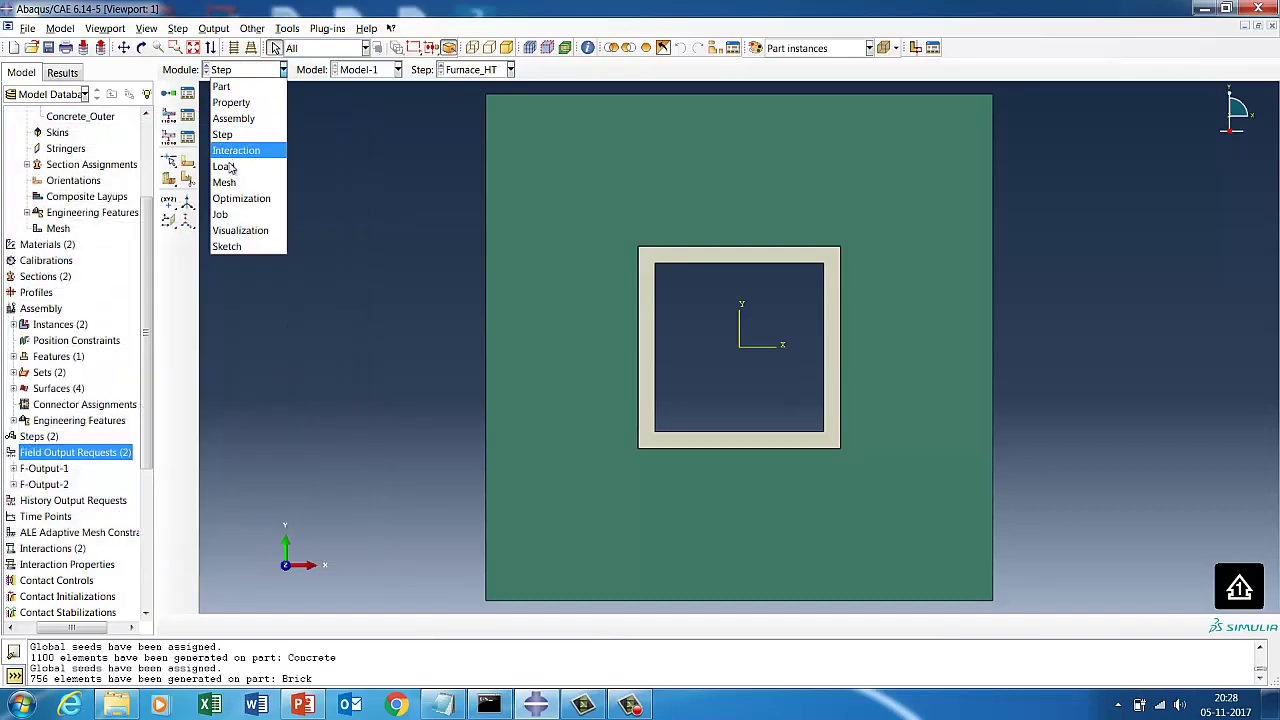
left_click(220, 214)
left_click(57, 255)
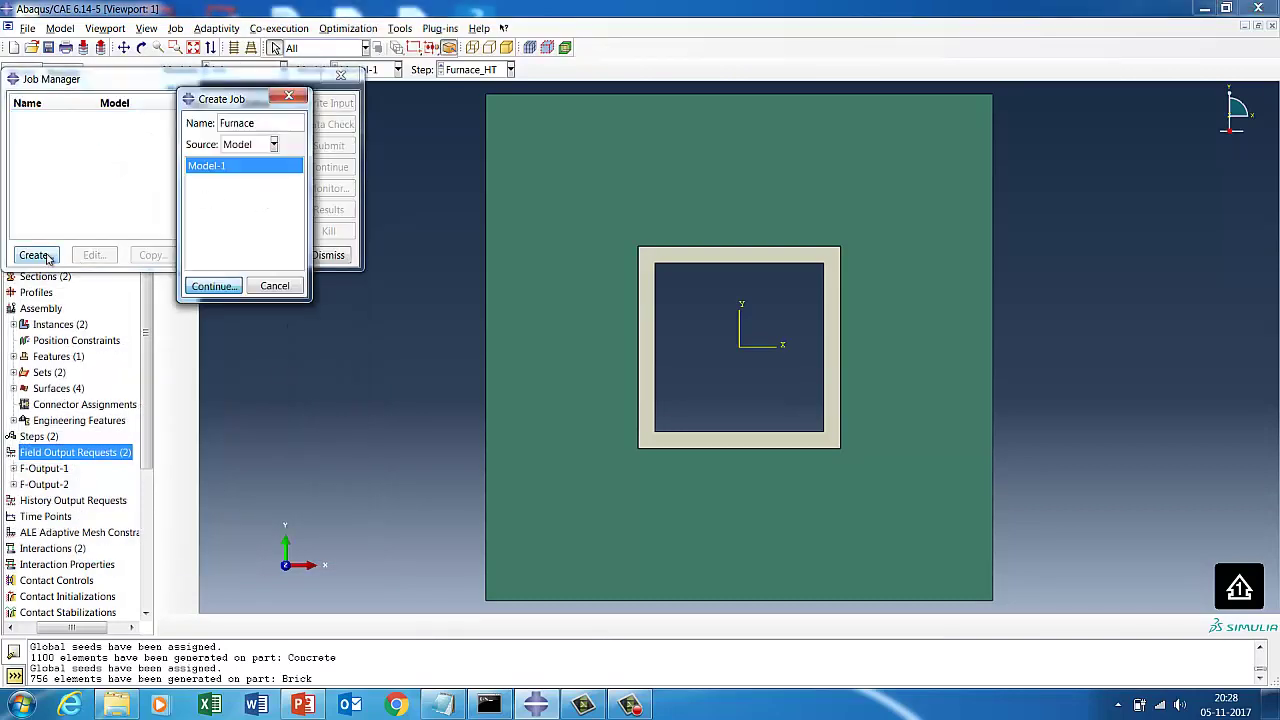
type("Furn")
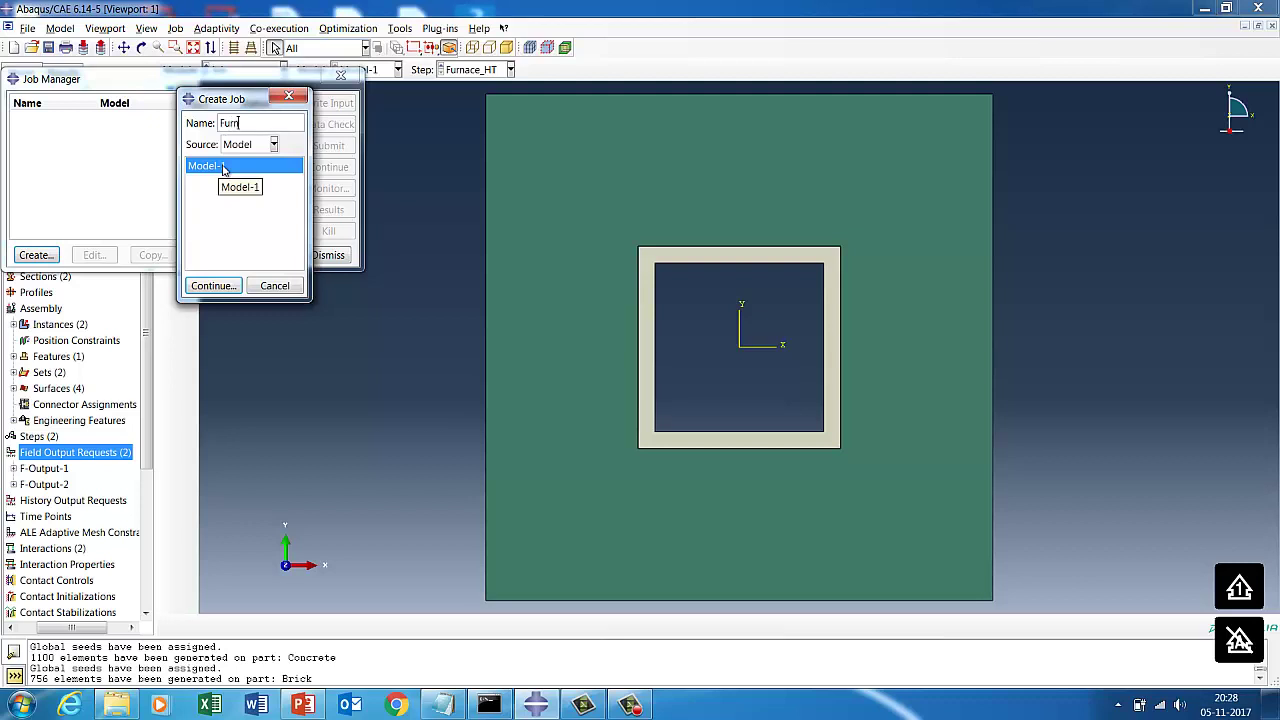
type("ace_HT")
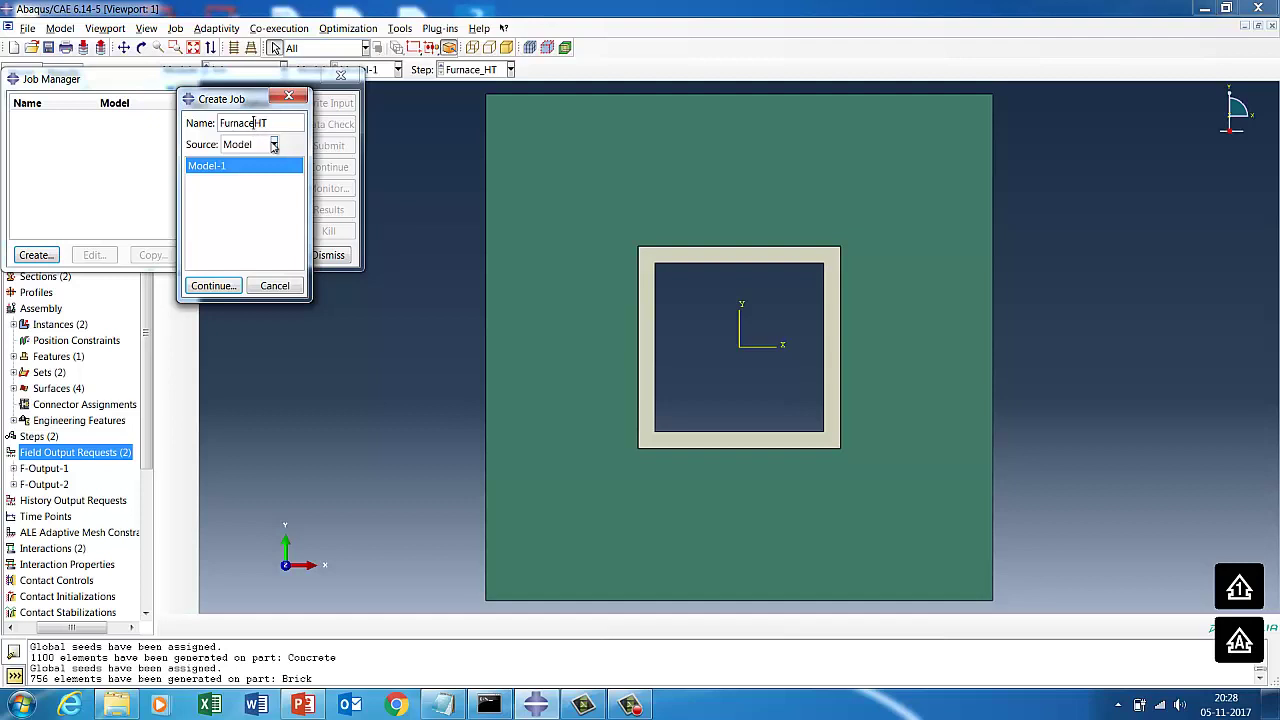
left_click(213, 286)
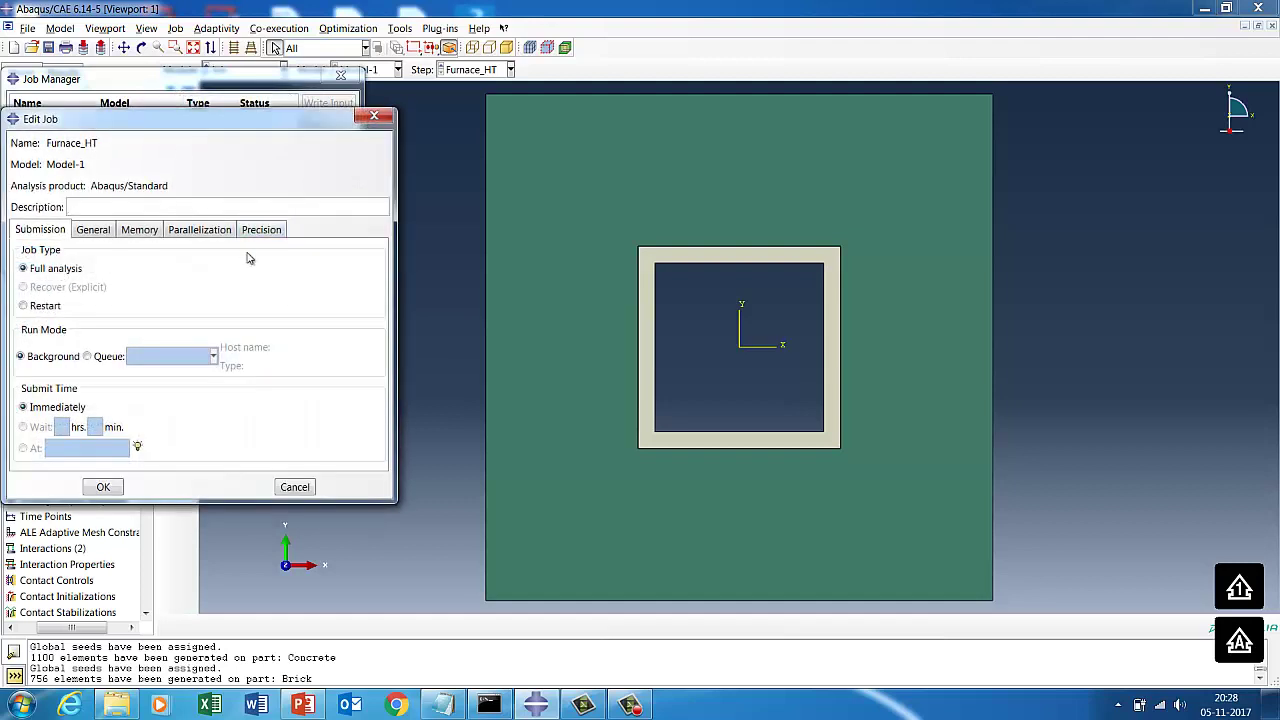
left_click(103, 487)
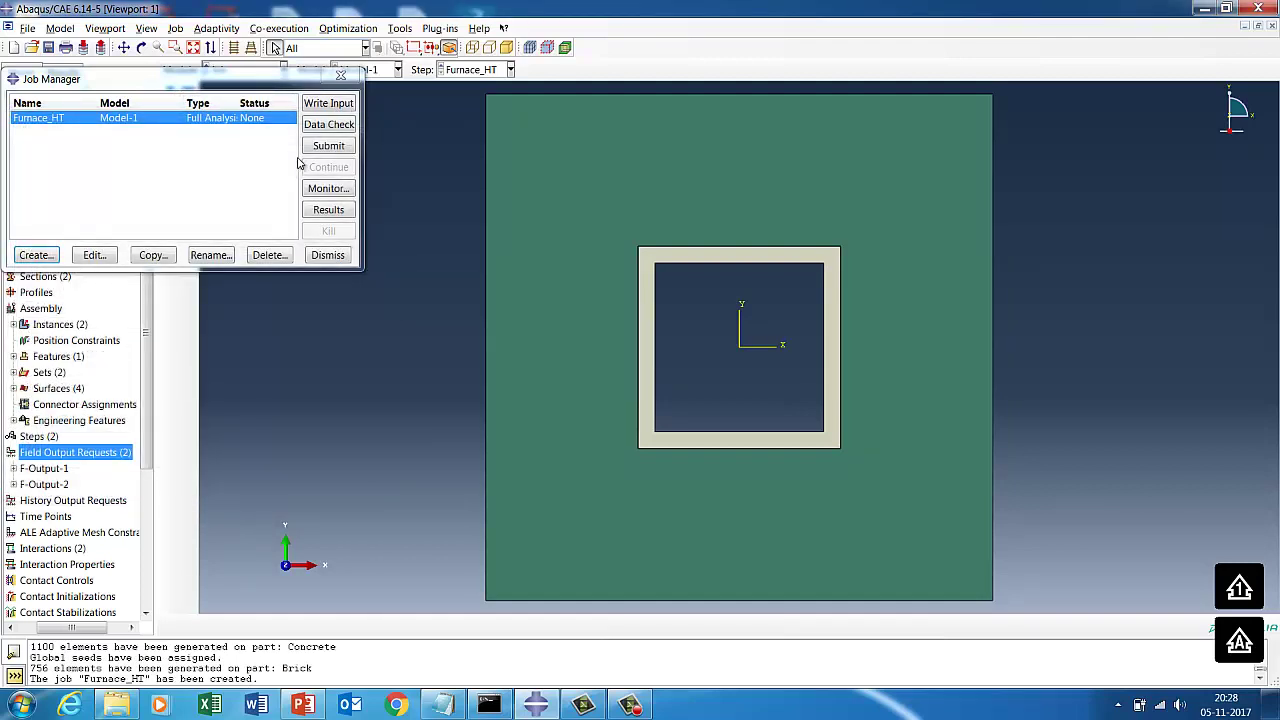
left_click(316, 133)
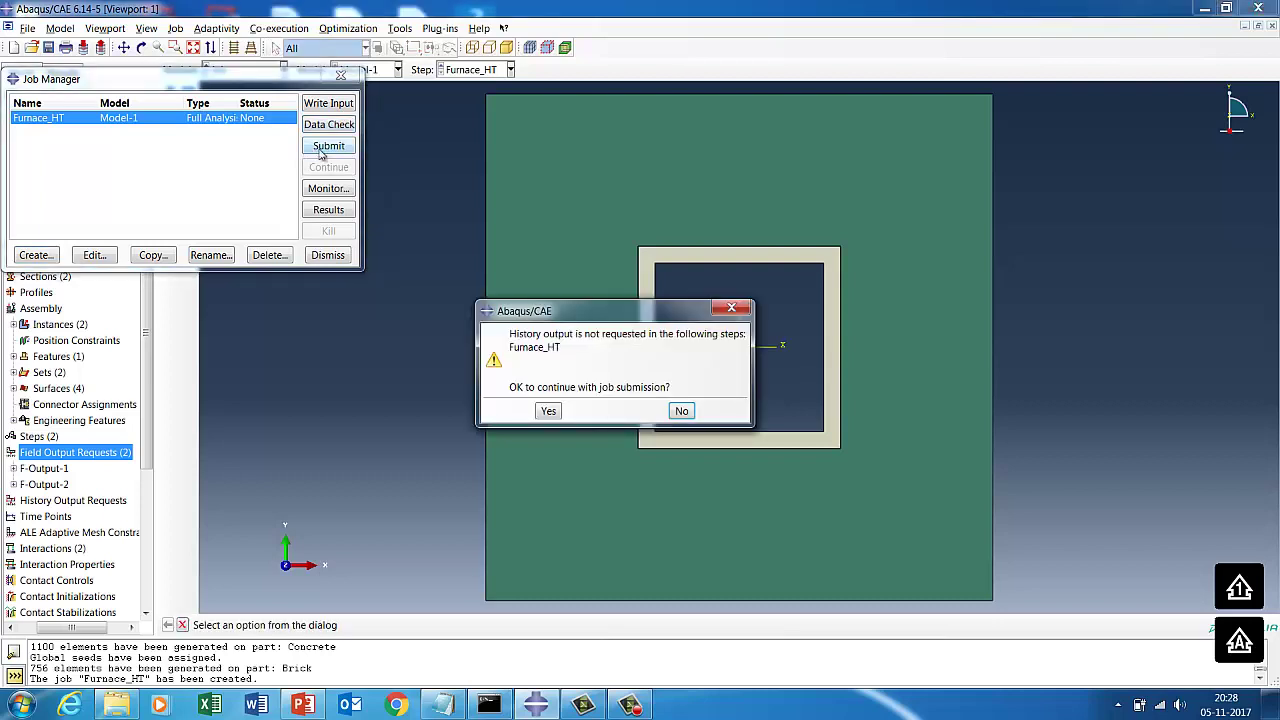
left_click(549, 404)
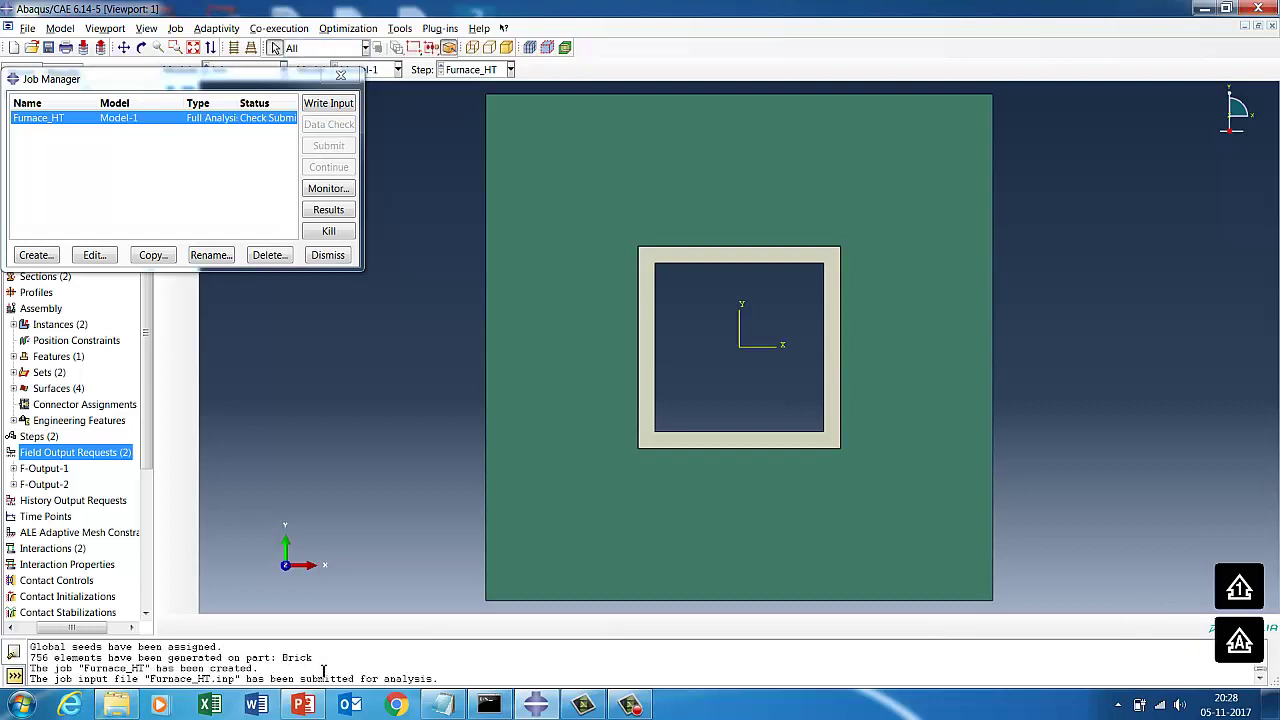
- Switch to the Heat_Transfer_Furnace folder in Windows Explorer and open Furnace_HT.inp in TextPad
left_click(116, 705)
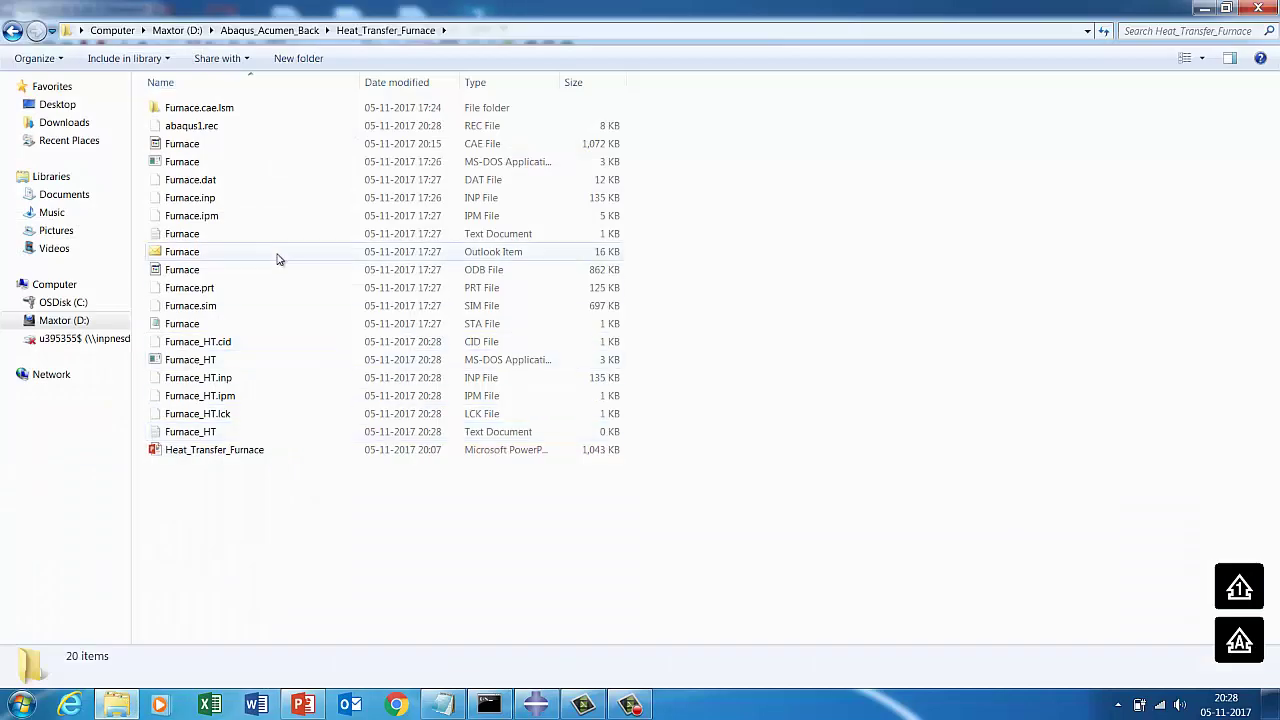
right_click(209, 380)
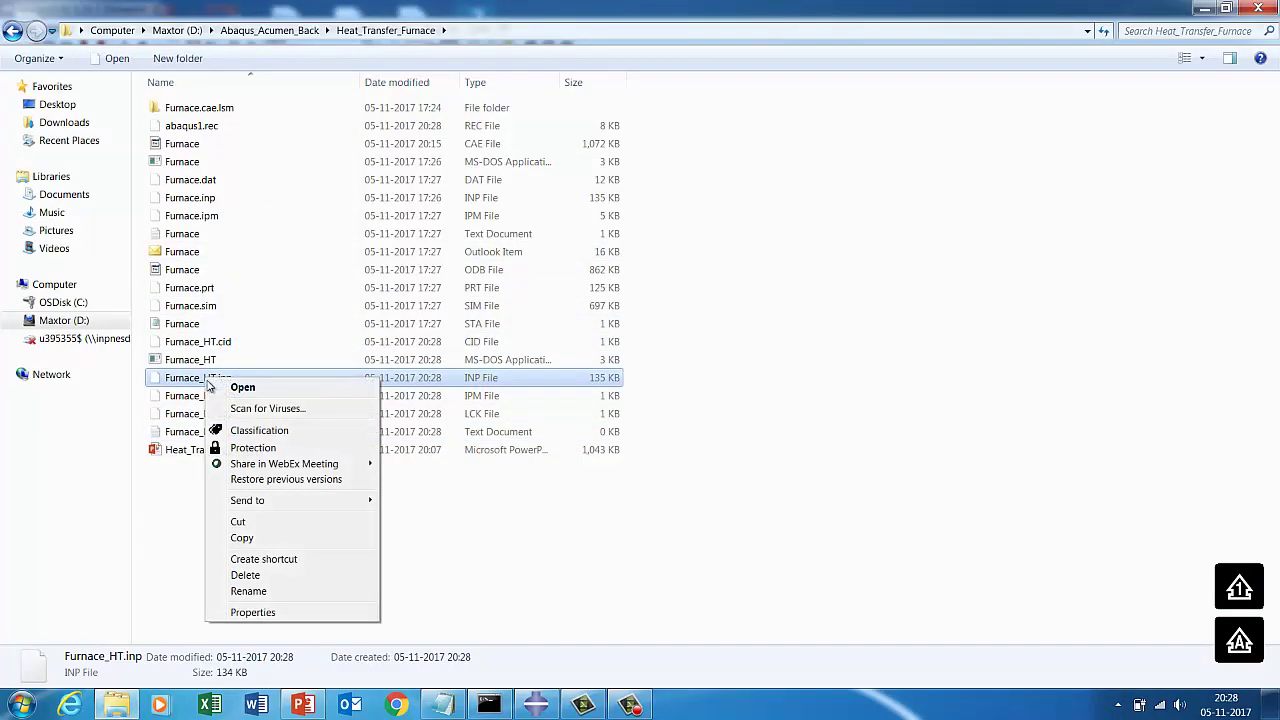
mouse_move(263, 505)
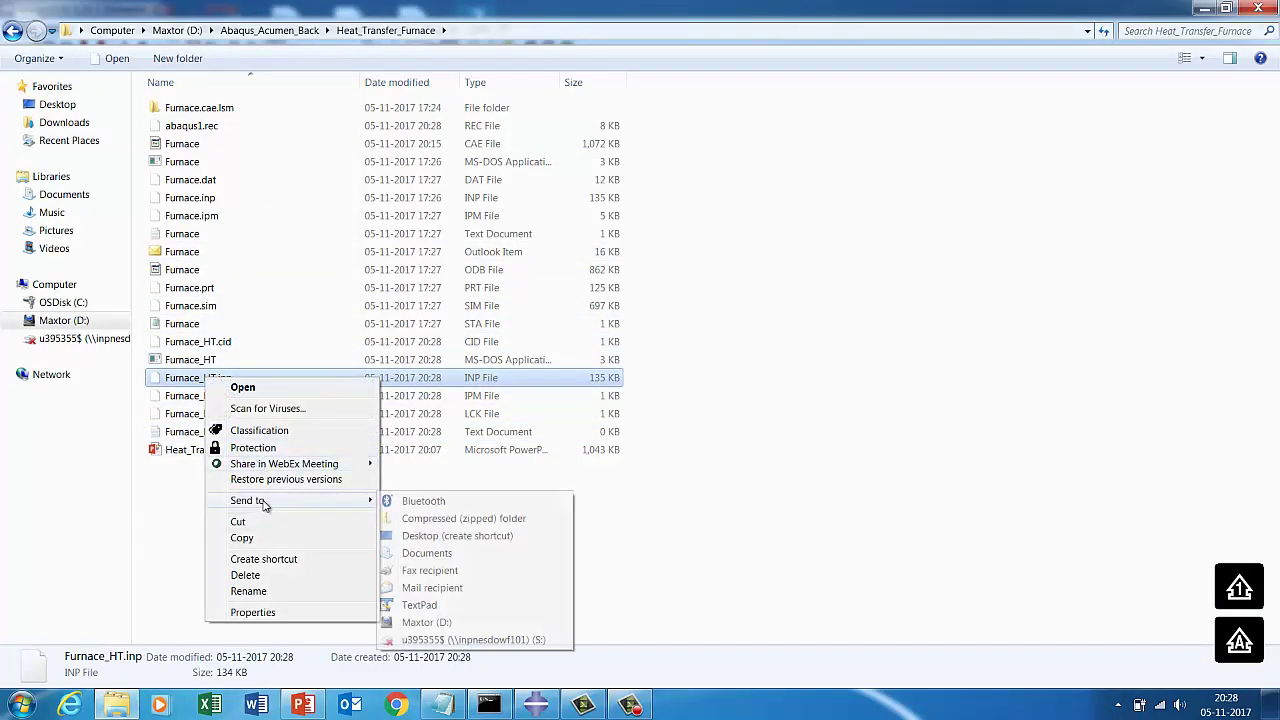
left_click(418, 605)
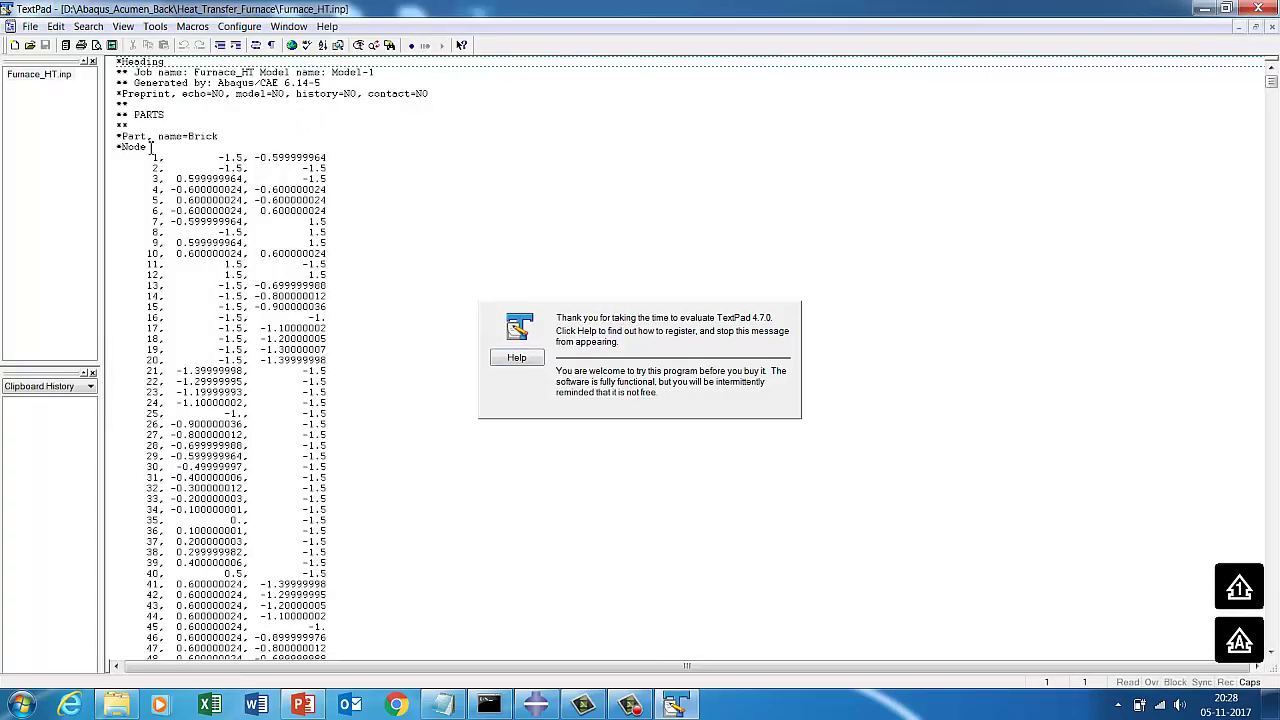
- Search the input file for "*" from the Brick part's *Node line to examine the Brick element type
left_click(150, 146)
left_click(88, 26)
left_click(102, 46)
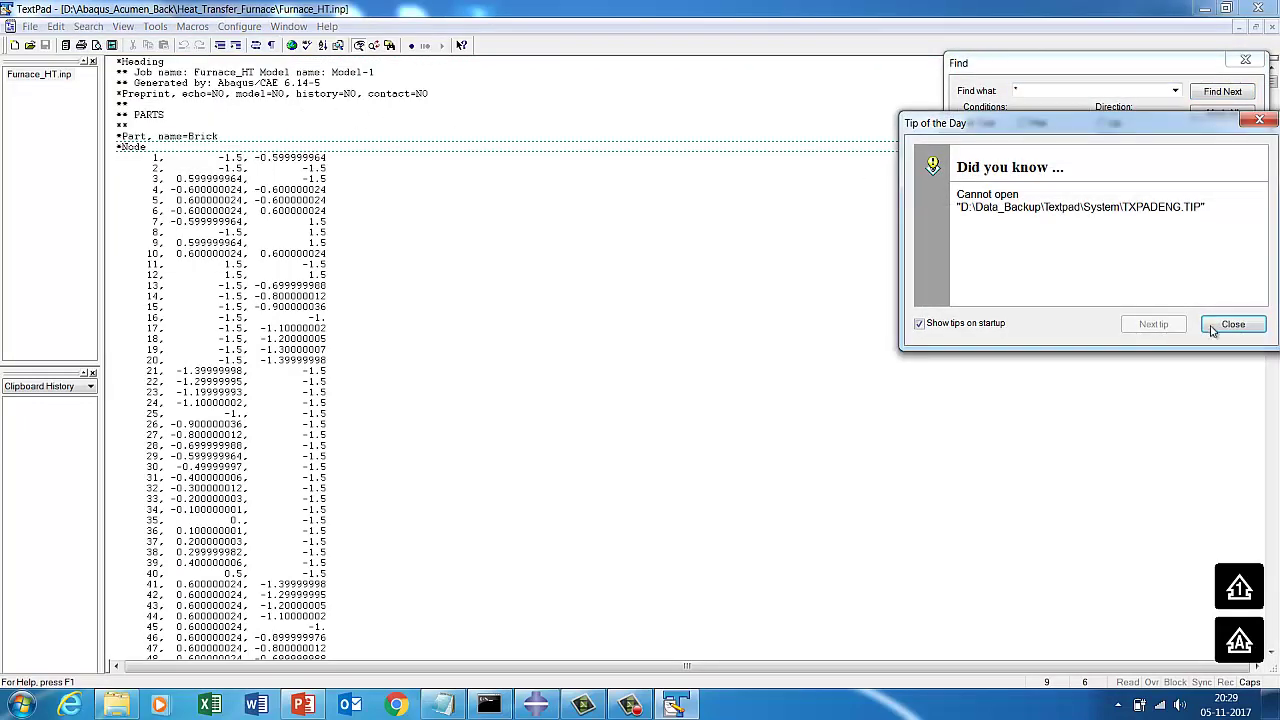
left_click(1214, 326)
left_click(1220, 91)
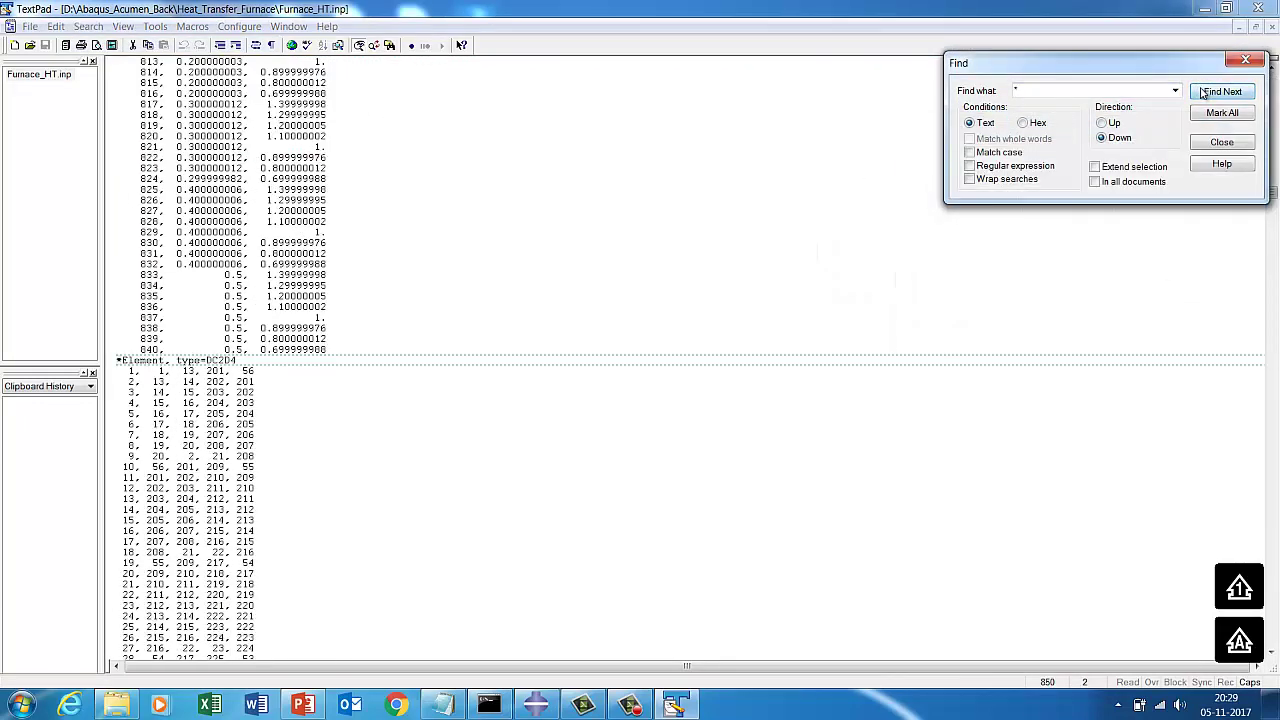
left_click(1220, 91)
left_click(1110, 123)
left_click(1222, 91)
left_click_drag(206, 361, 241, 361)
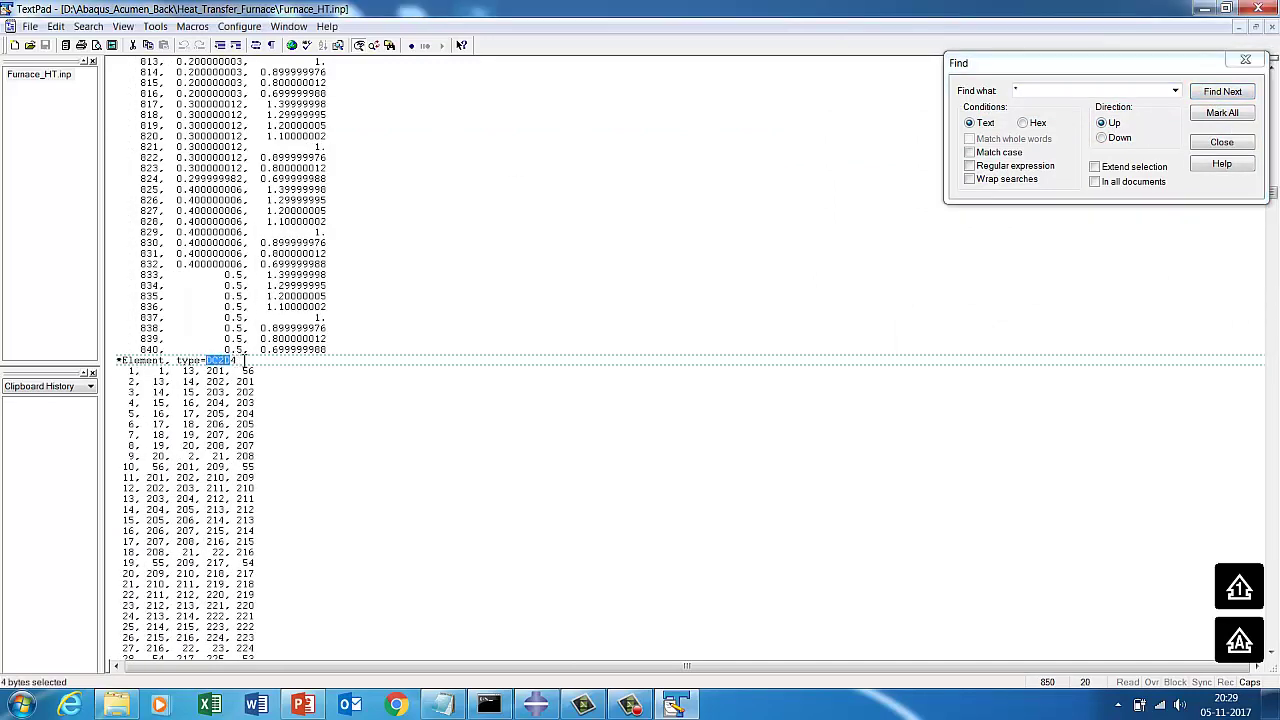
- Continue the downward search for "*" through the Brick and Concrete sets, surfaces and sections to the end of the Concrete part
left_click(1101, 138)
left_click(1201, 95)
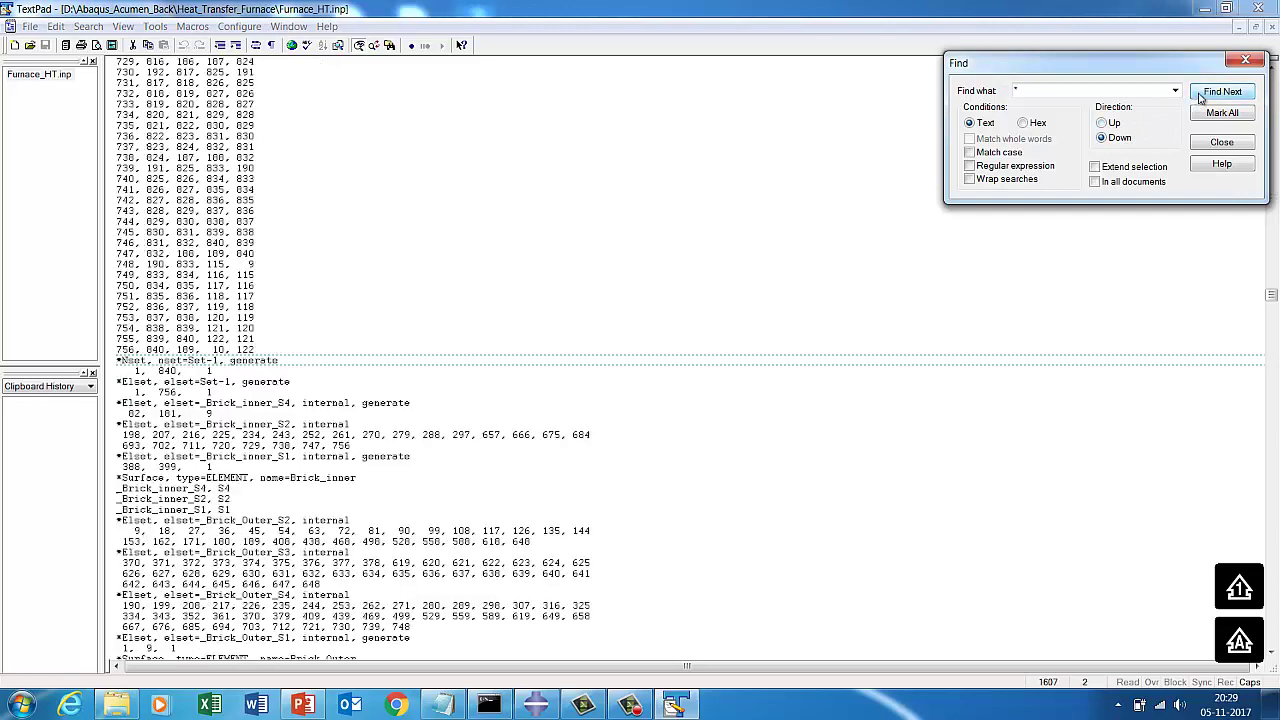
left_click(1201, 95)
left_click(1201, 95)
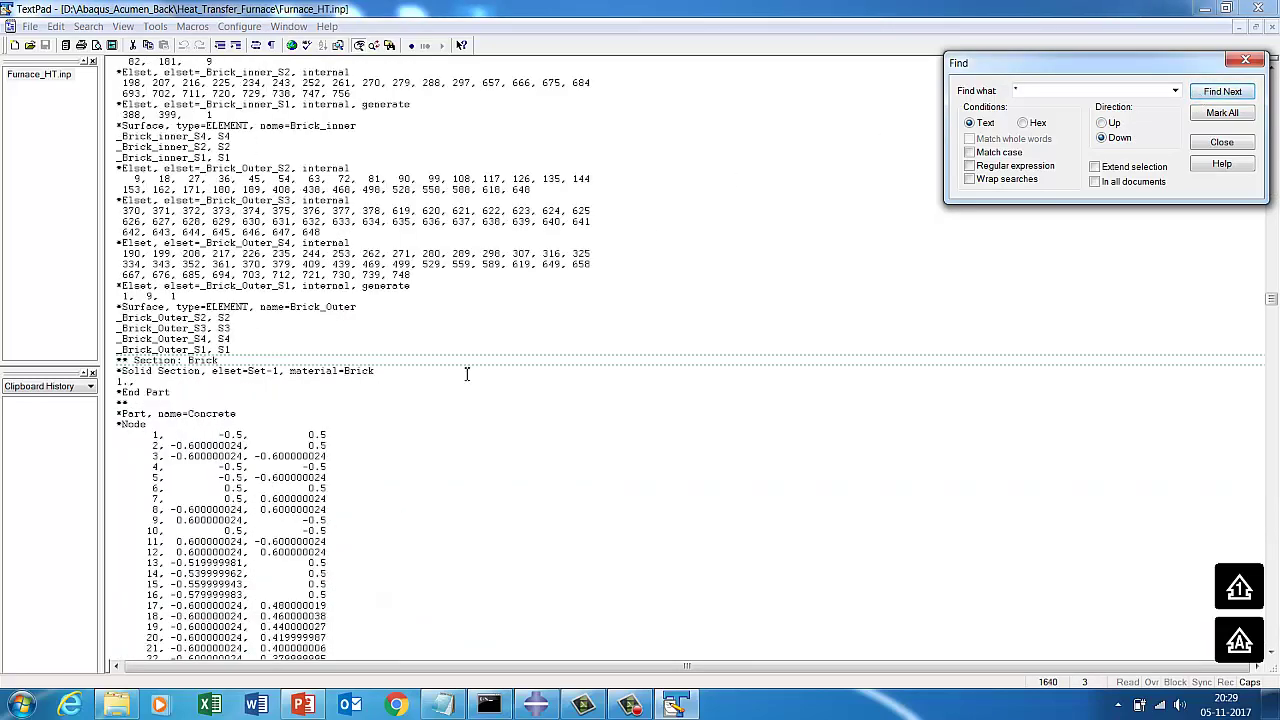
left_click(430, 438)
left_click(1207, 96)
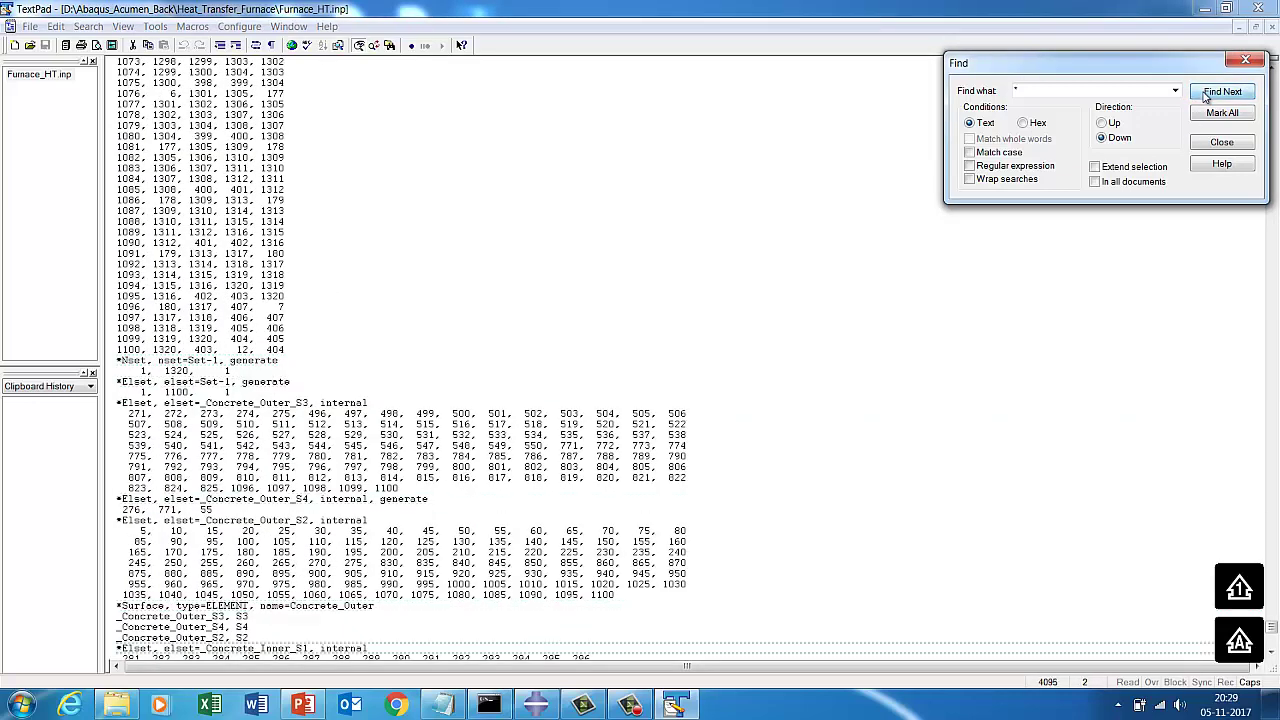
left_click(1207, 97)
left_click(1207, 96)
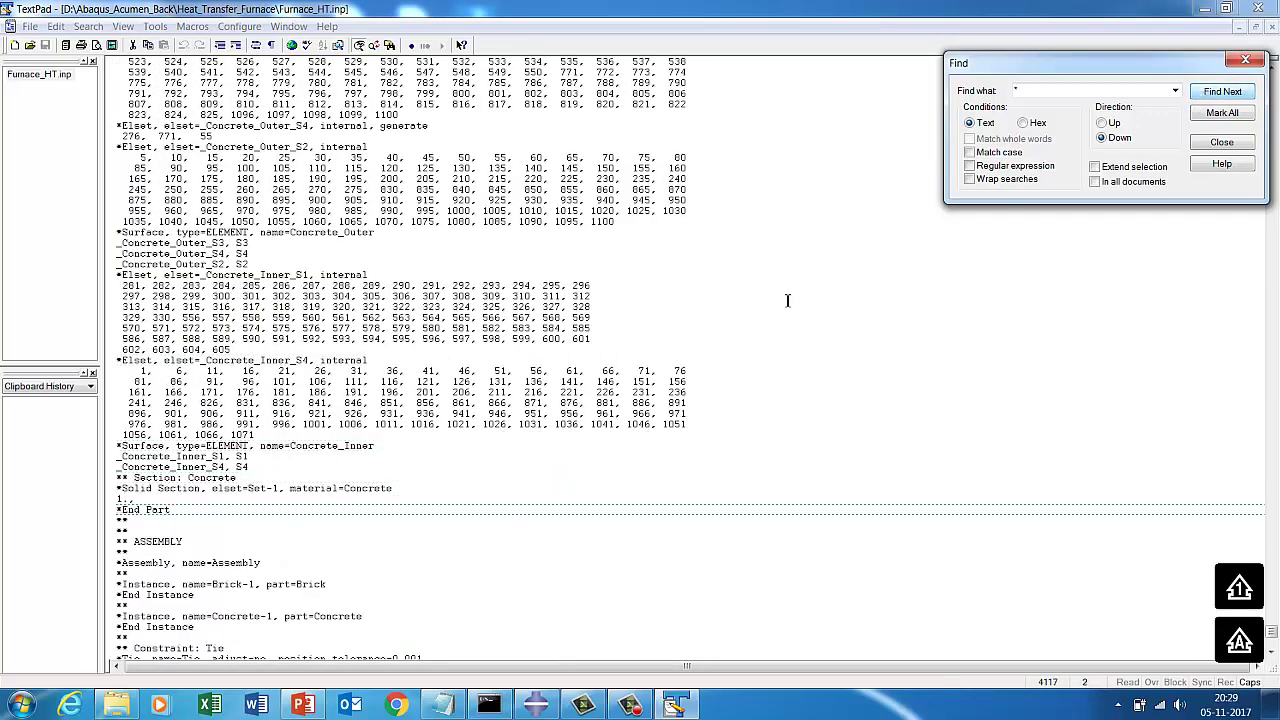
- Examine the tie constraint, material conductivities, inner and outer film interactions, and output requests in the input file
left_click(548, 401)
scroll(523, 397, "down", 6)
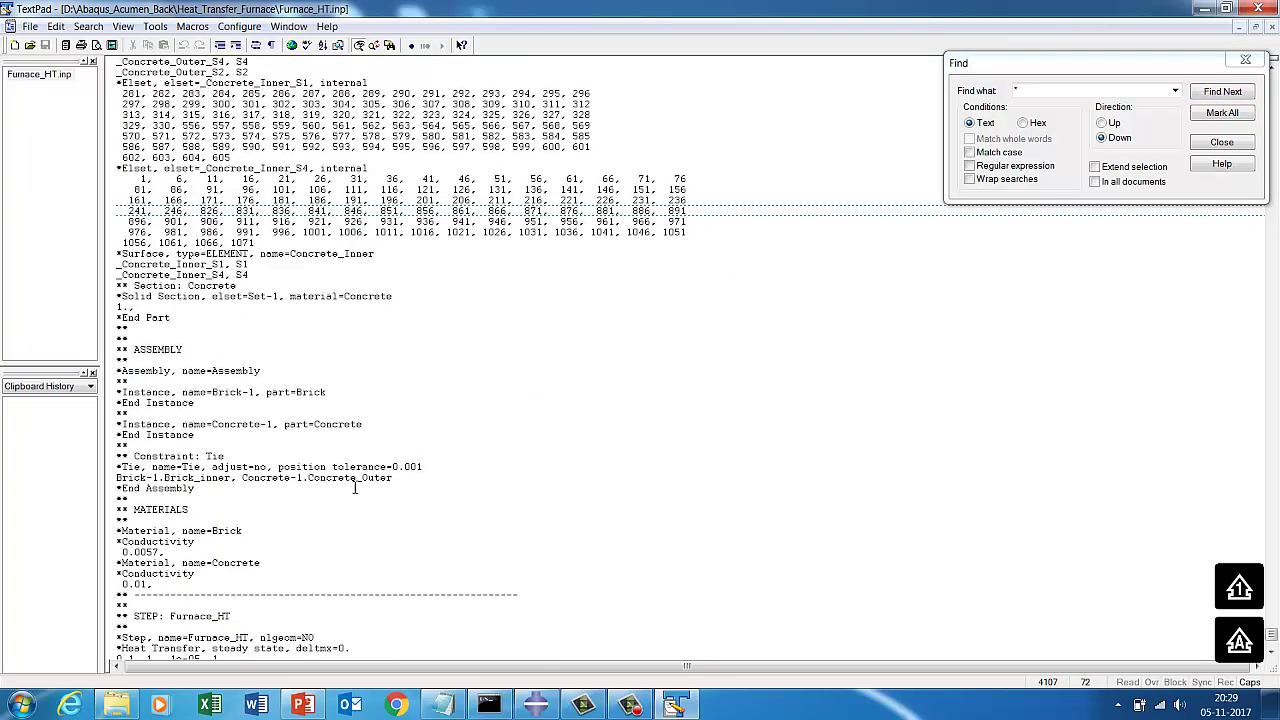
left_click_drag(396, 477, 122, 445)
left_click(148, 480)
scroll(170, 490, "down", 3)
left_click_drag(154, 489, 111, 477)
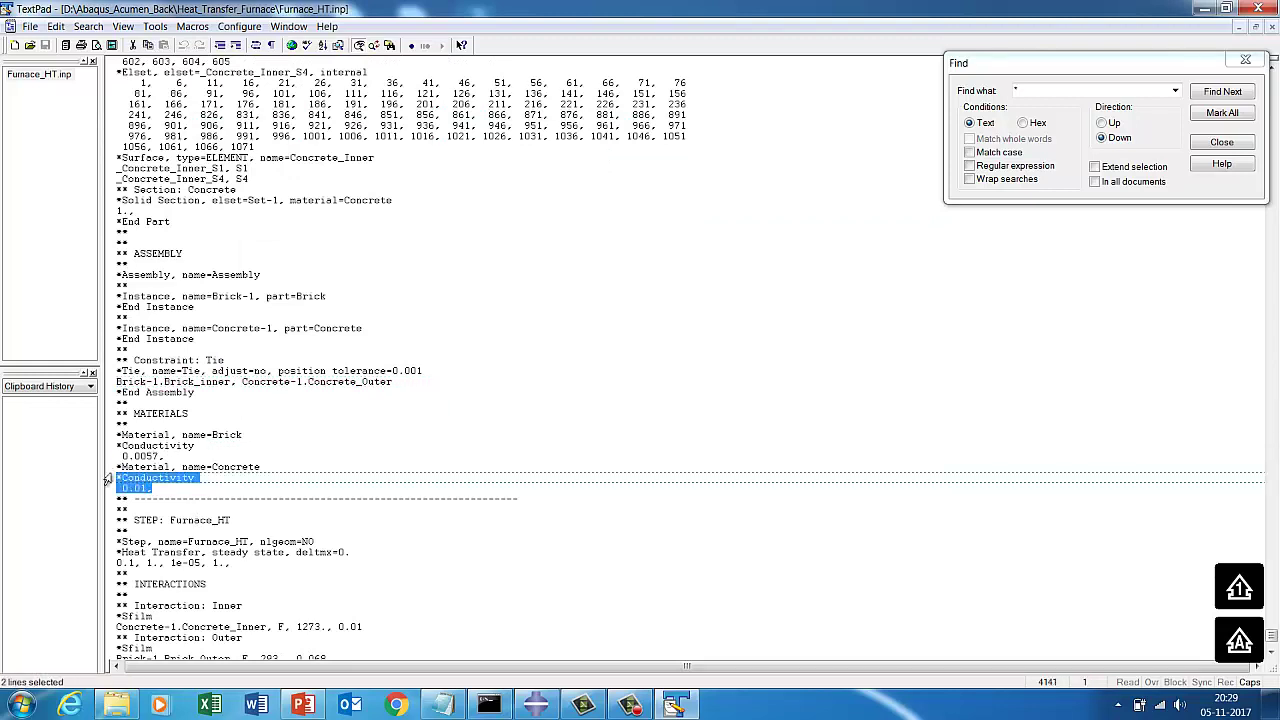
scroll(209, 441, "down", 3)
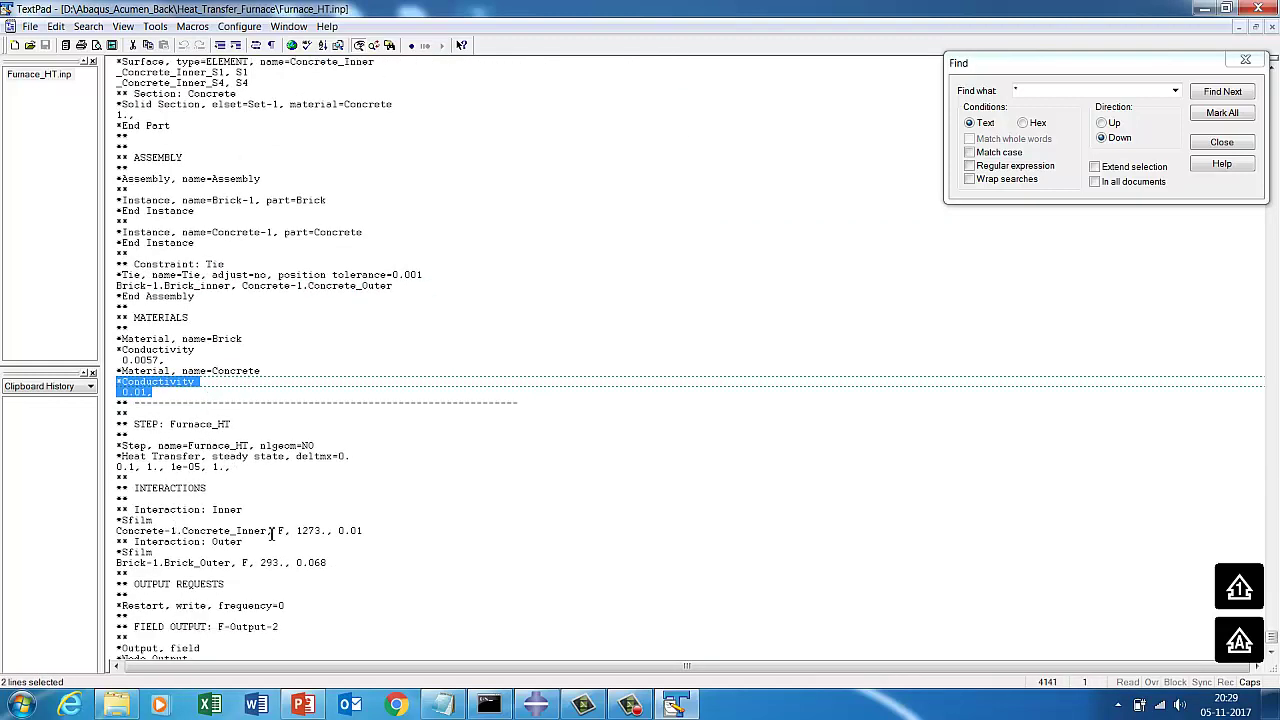
left_click_drag(301, 533, 386, 530)
left_click_drag(259, 563, 327, 563)
scroll(215, 555, "down", 1)
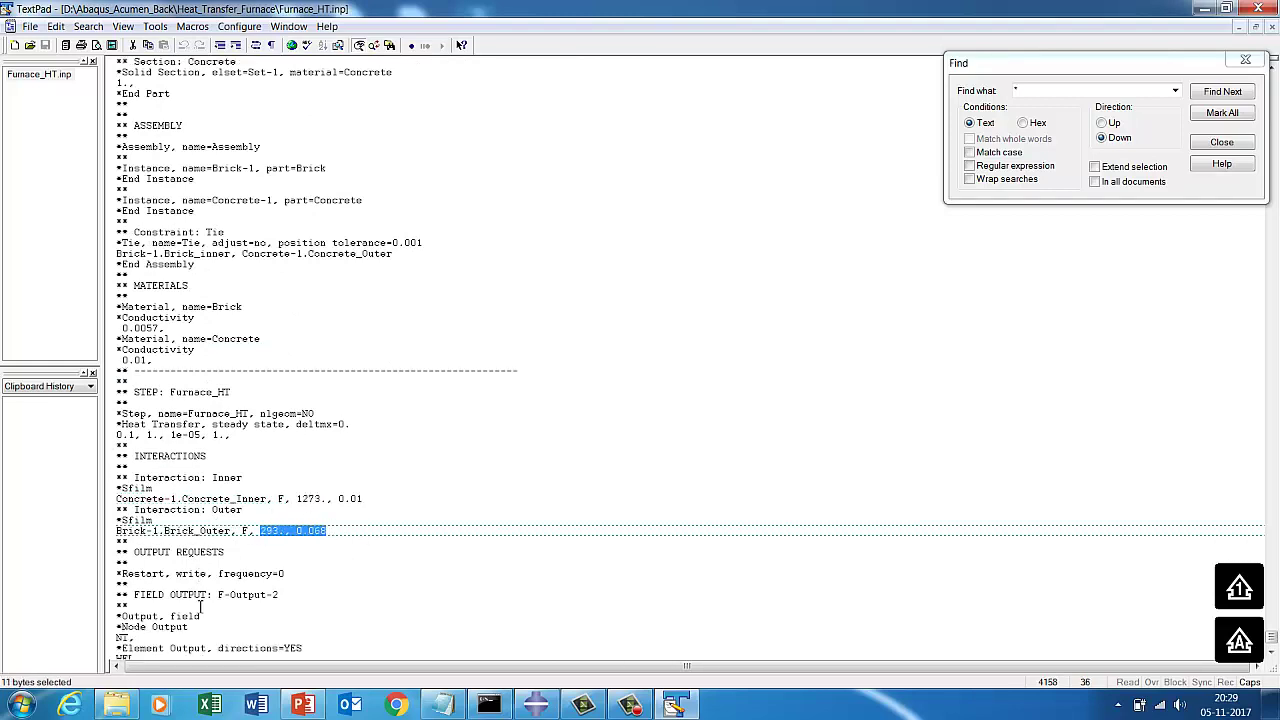
- Switch back to Abaqus/CAE and submit the Furnace_HT job for full analysis, overwriting its existing files and continuing without history output
left_click(536, 705)
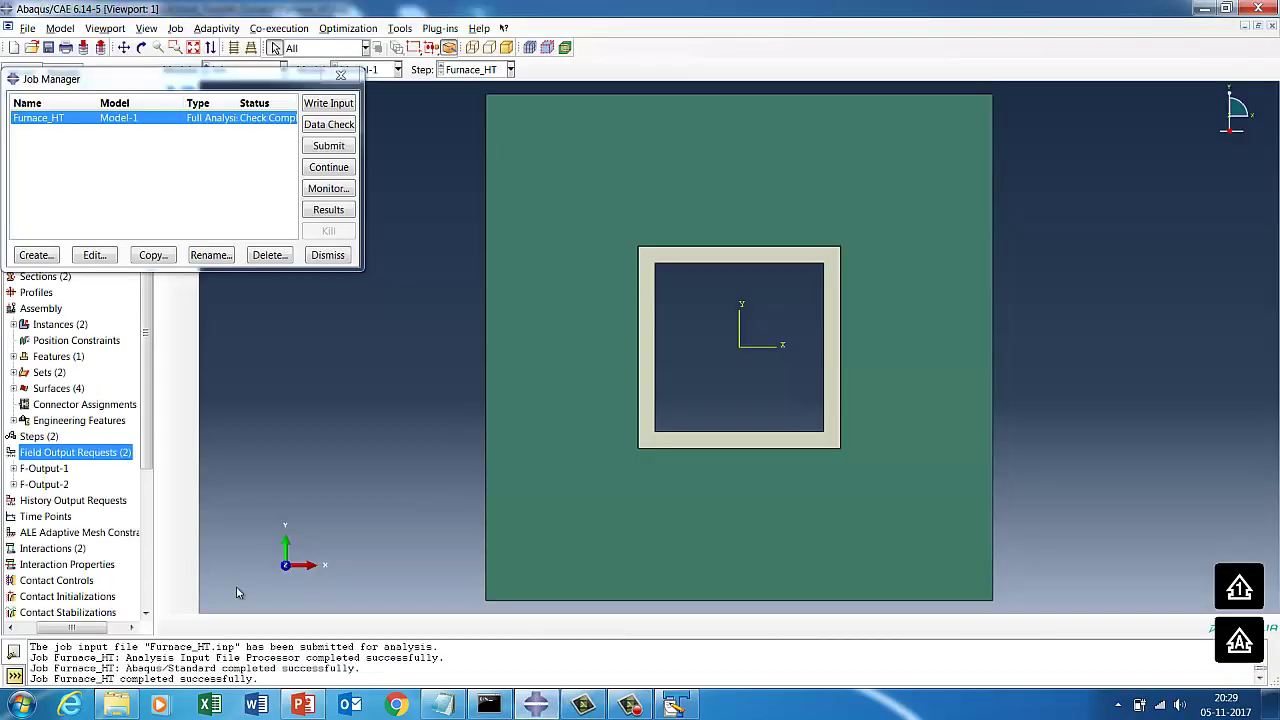
left_click(316, 147)
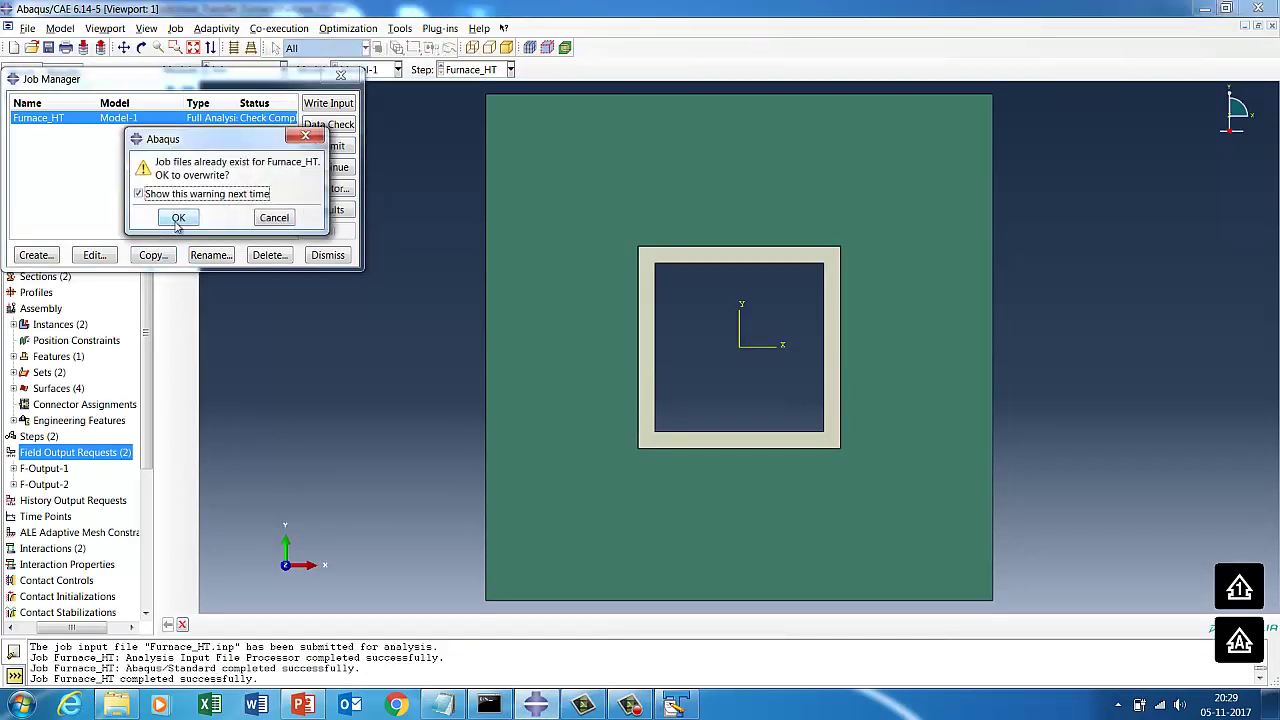
left_click(176, 226)
left_click(548, 410)
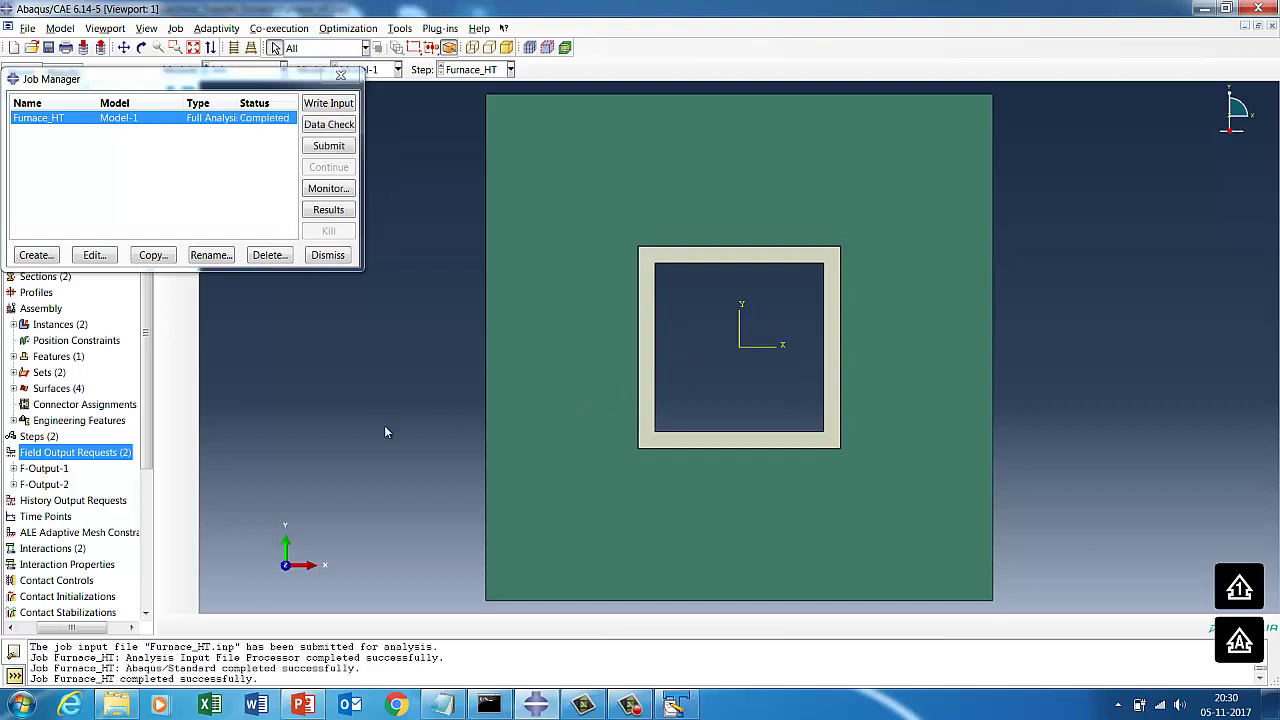
- Check the completed Furnace_HT job's increments and log in its monitor, then open its results for visualization
left_click(328, 188)
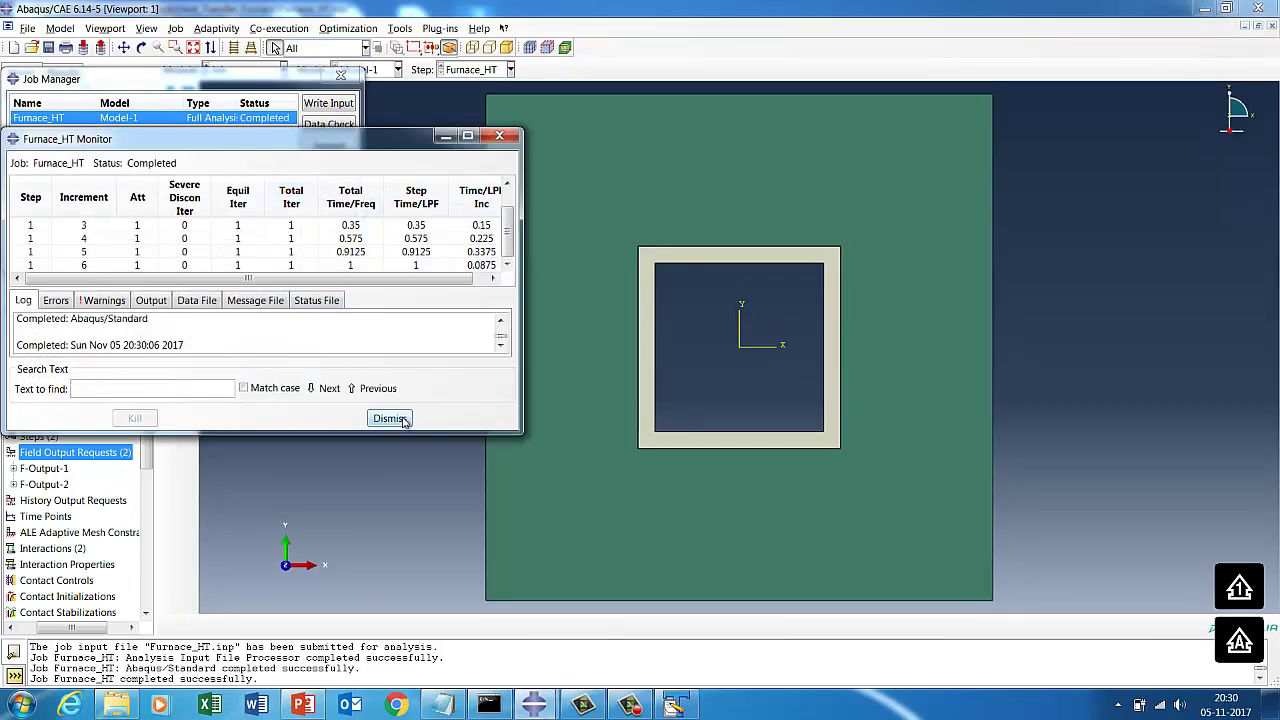
left_click(389, 418)
left_click(324, 214)
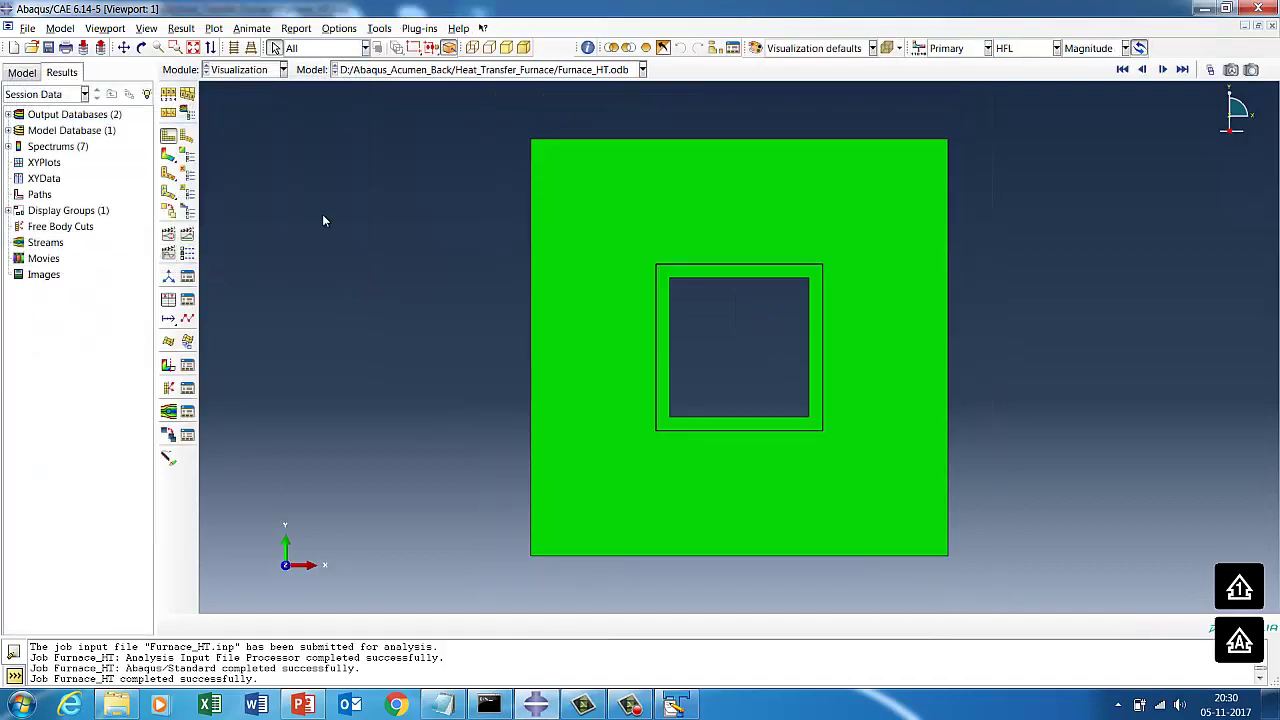
- Plot the heat flux magnitude (HFL) contours on the furnace wall and play, then stop, the time-history animation
left_click(168, 158)
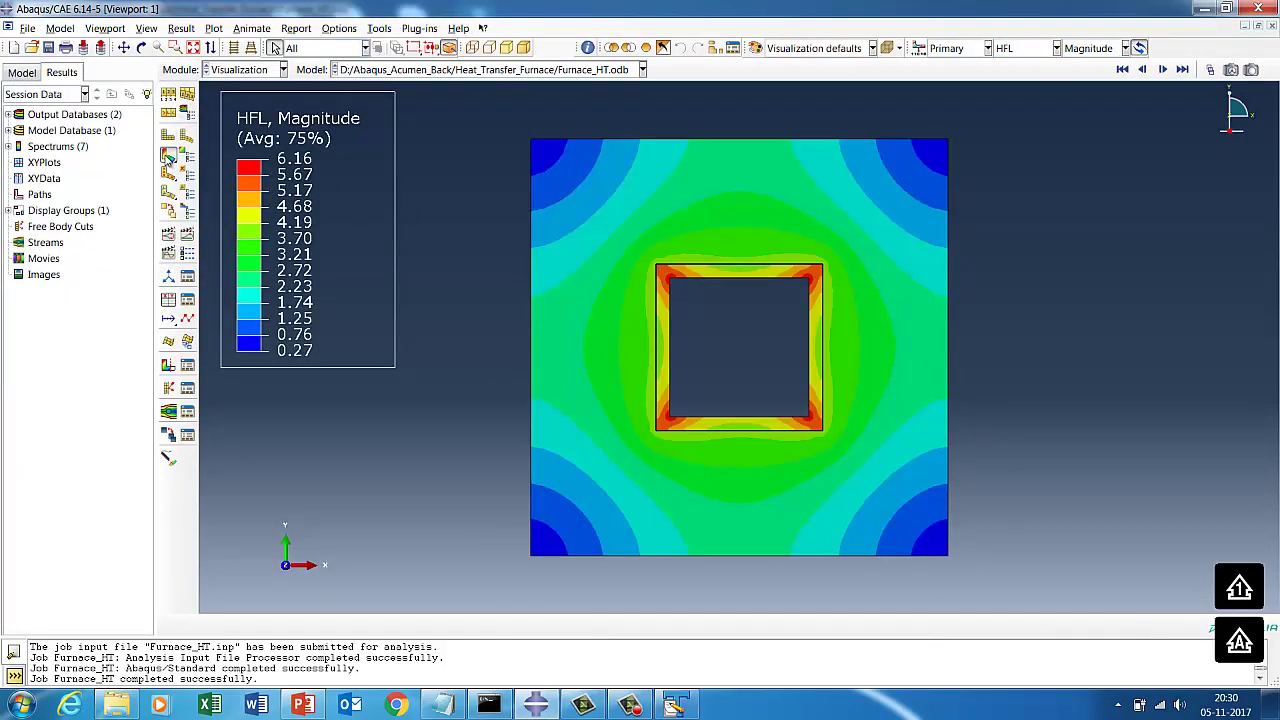
left_click(190, 235)
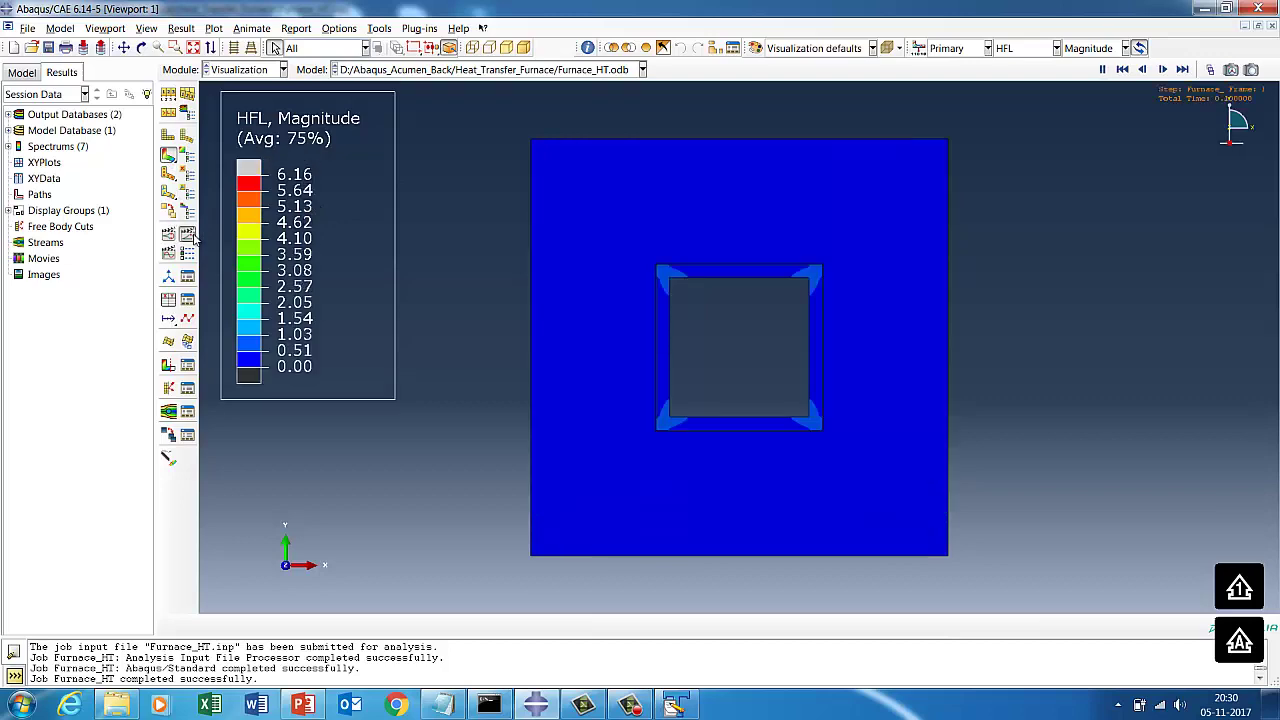
left_click(190, 235)
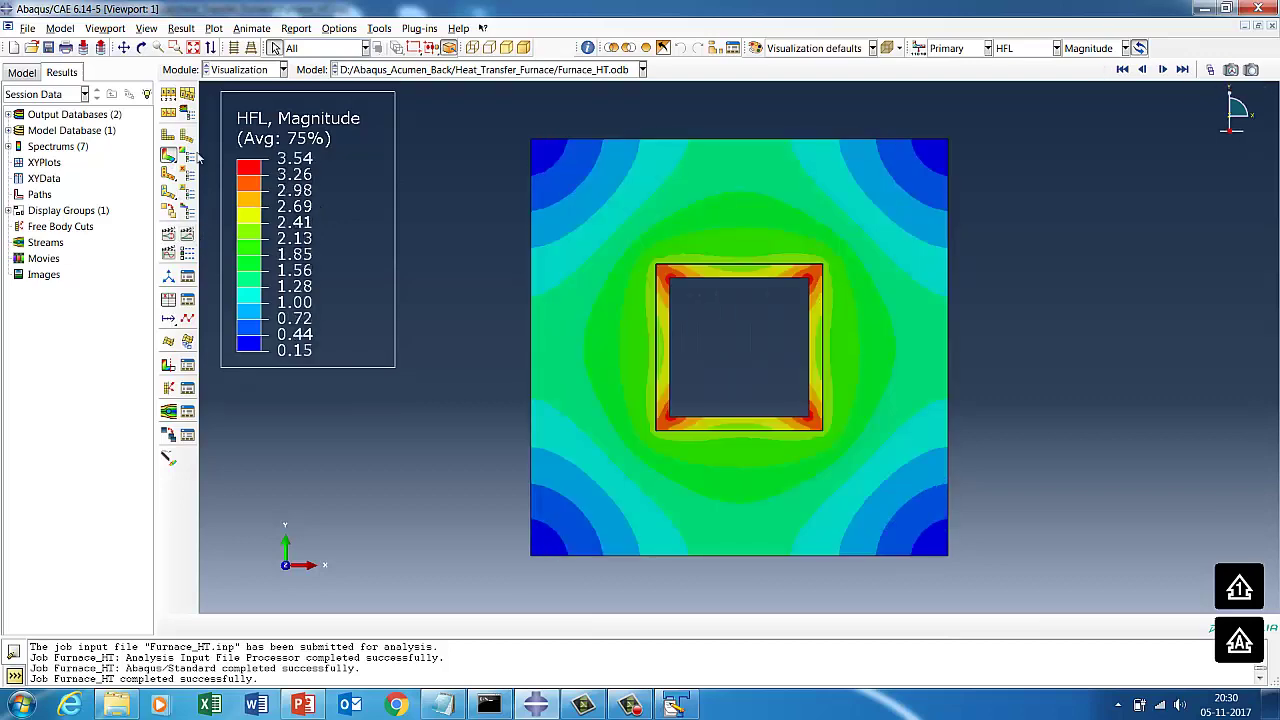
- Change the contour variable to nodal temperature NT11 and animate it over the time history
left_click(174, 29)
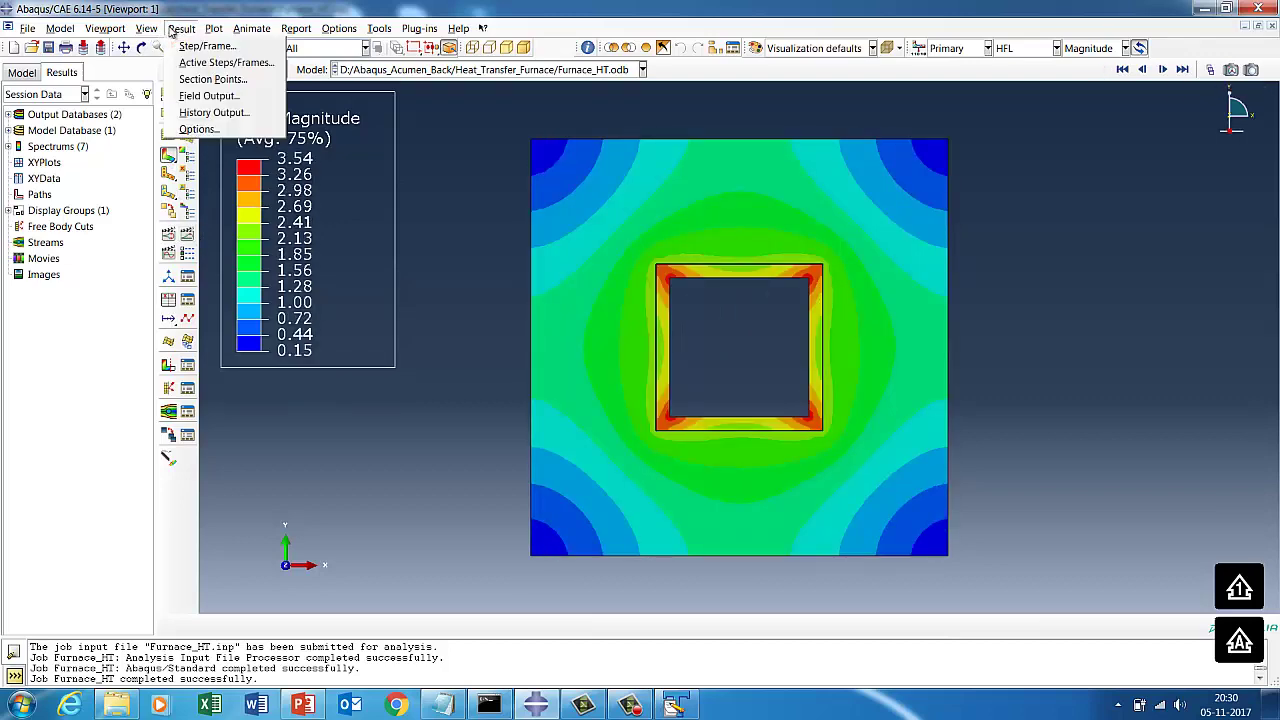
left_click(205, 95)
left_click(102, 258)
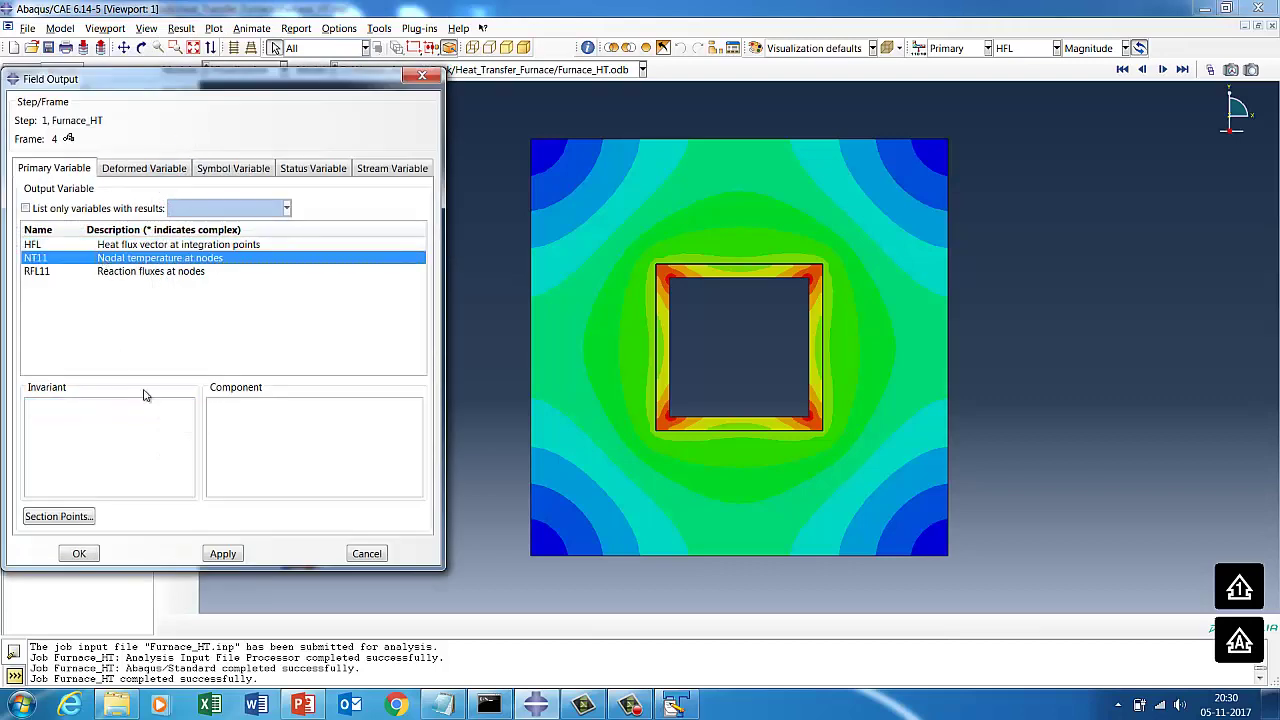
left_click(222, 556)
left_click(79, 553)
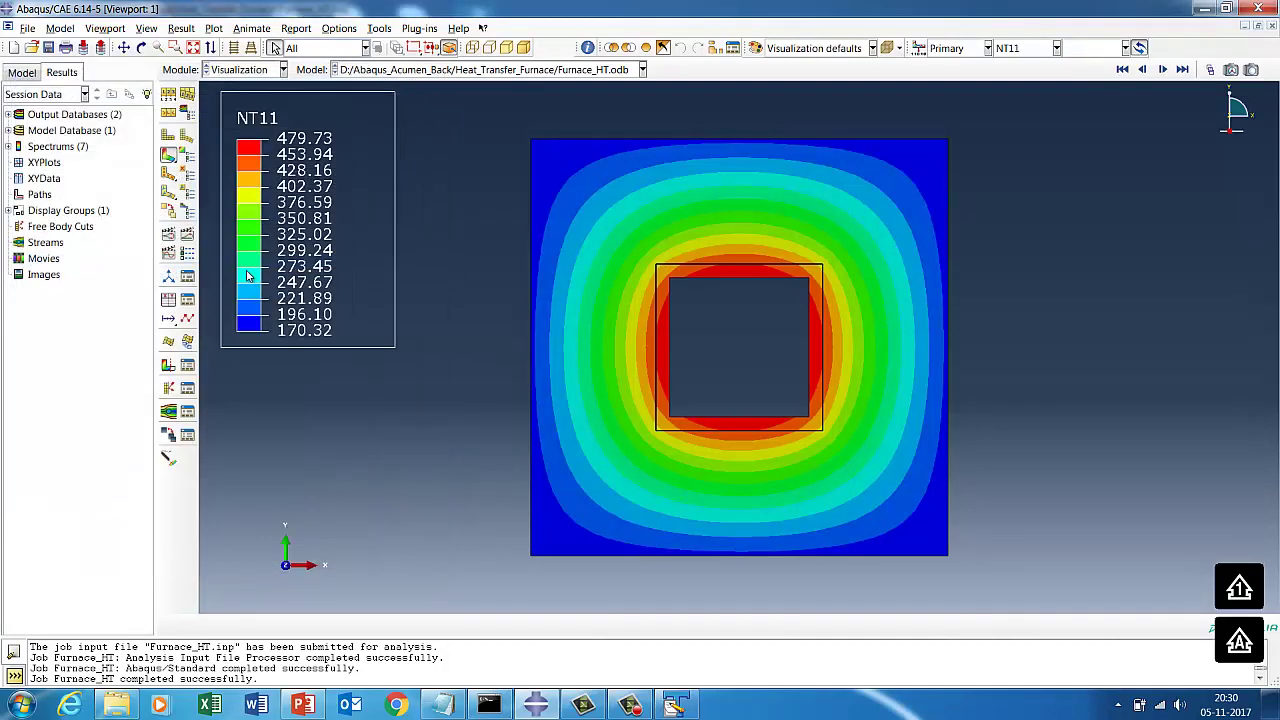
left_click(187, 234)
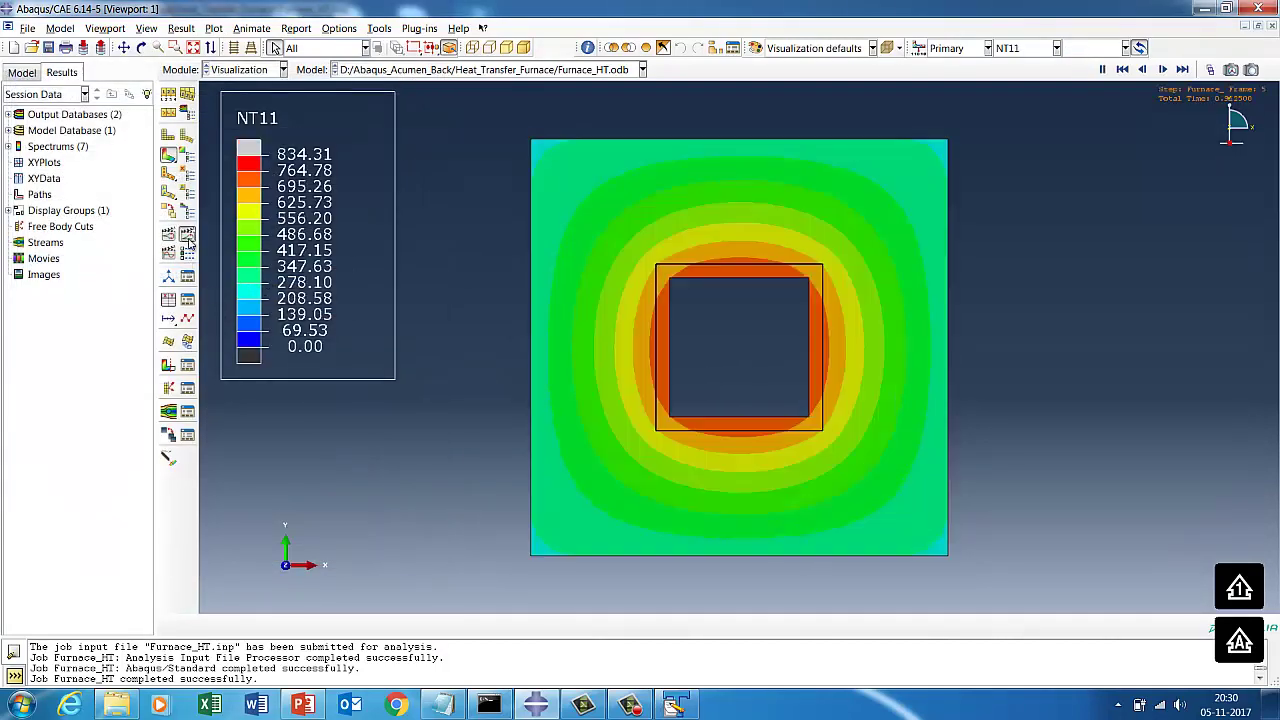
- Set the results to frame 6 of the Furnace_HT step and replay the nodal temperature time-history animation, stopping it at the end
left_click(181, 28)
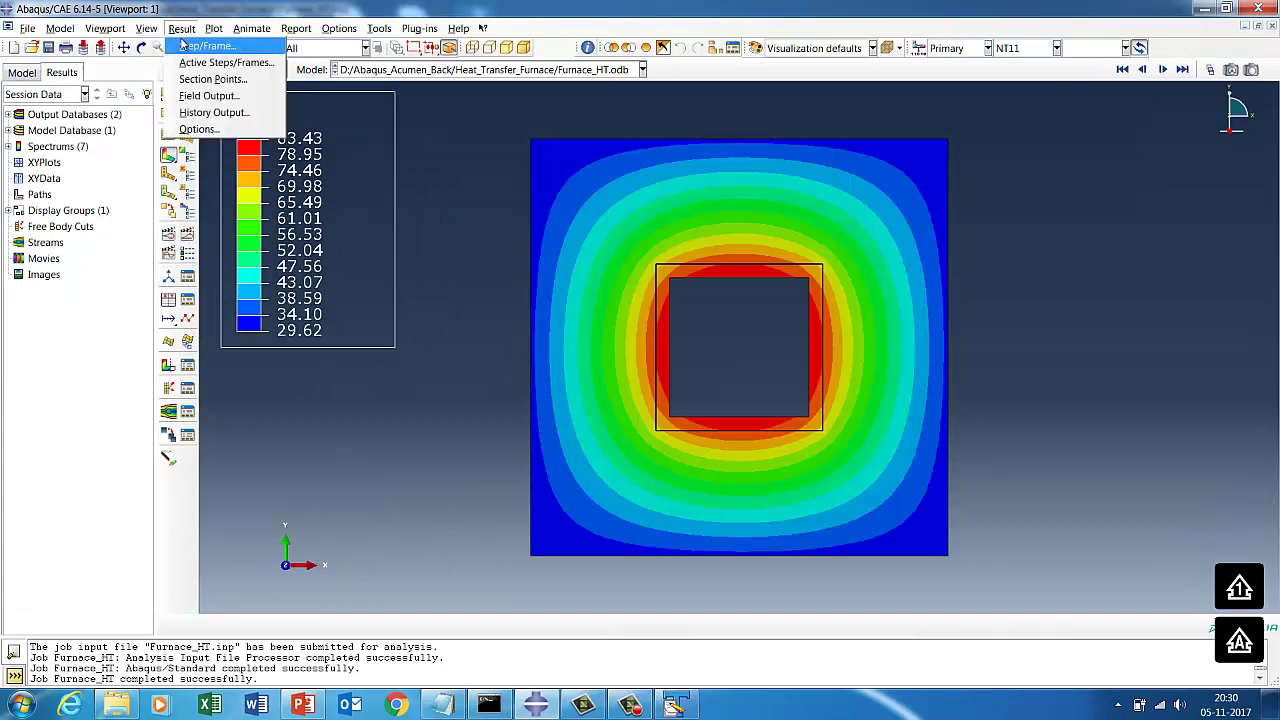
left_click(190, 46)
left_click(165, 332)
left_click(123, 444)
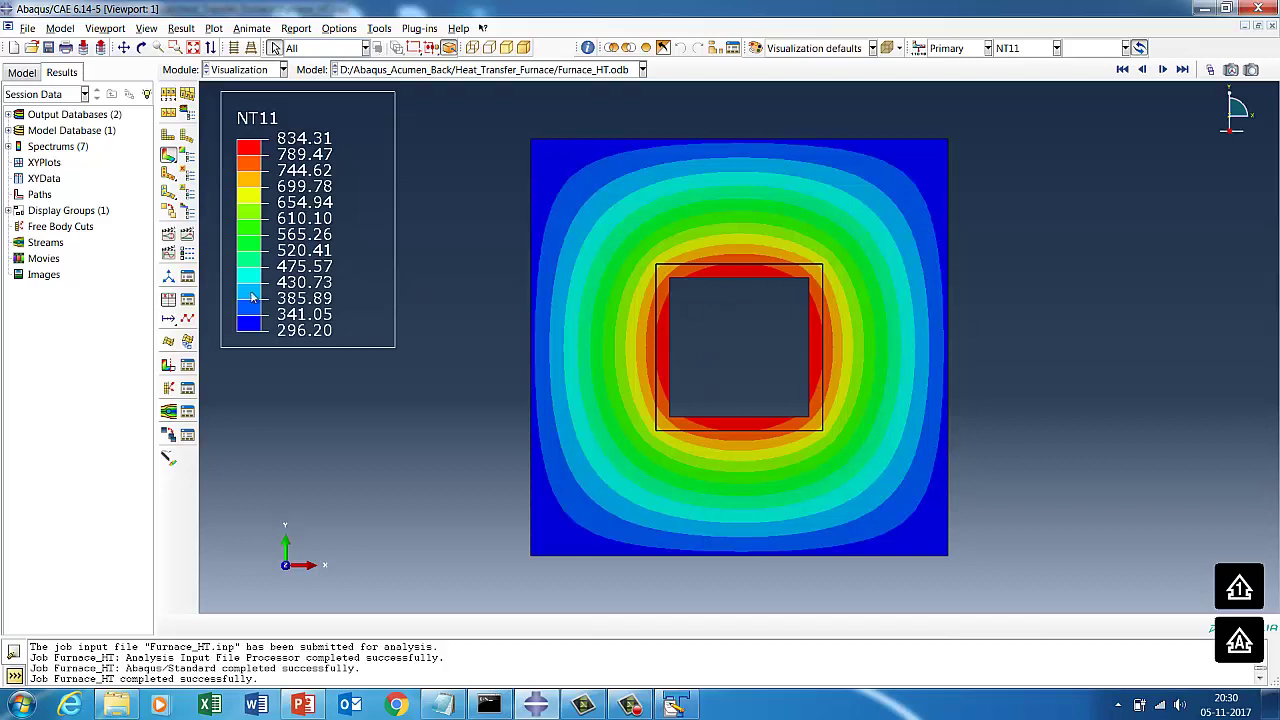
left_click(187, 234)
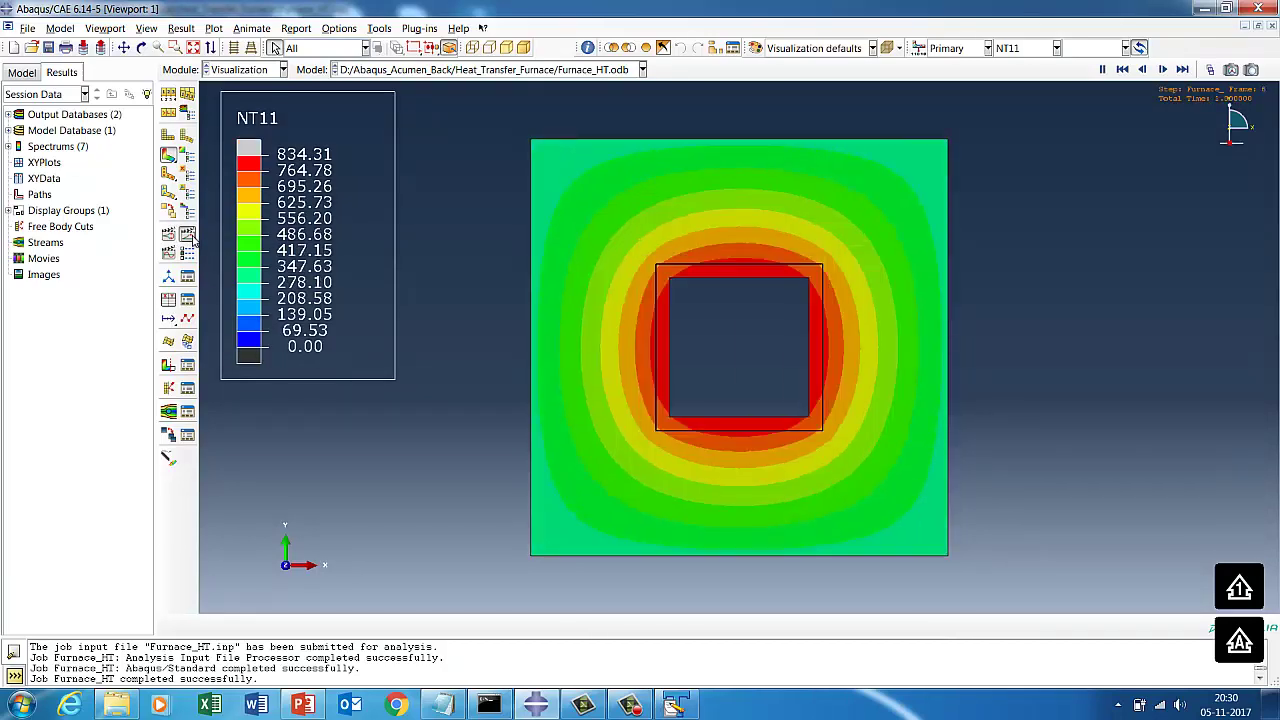
left_click(188, 235)
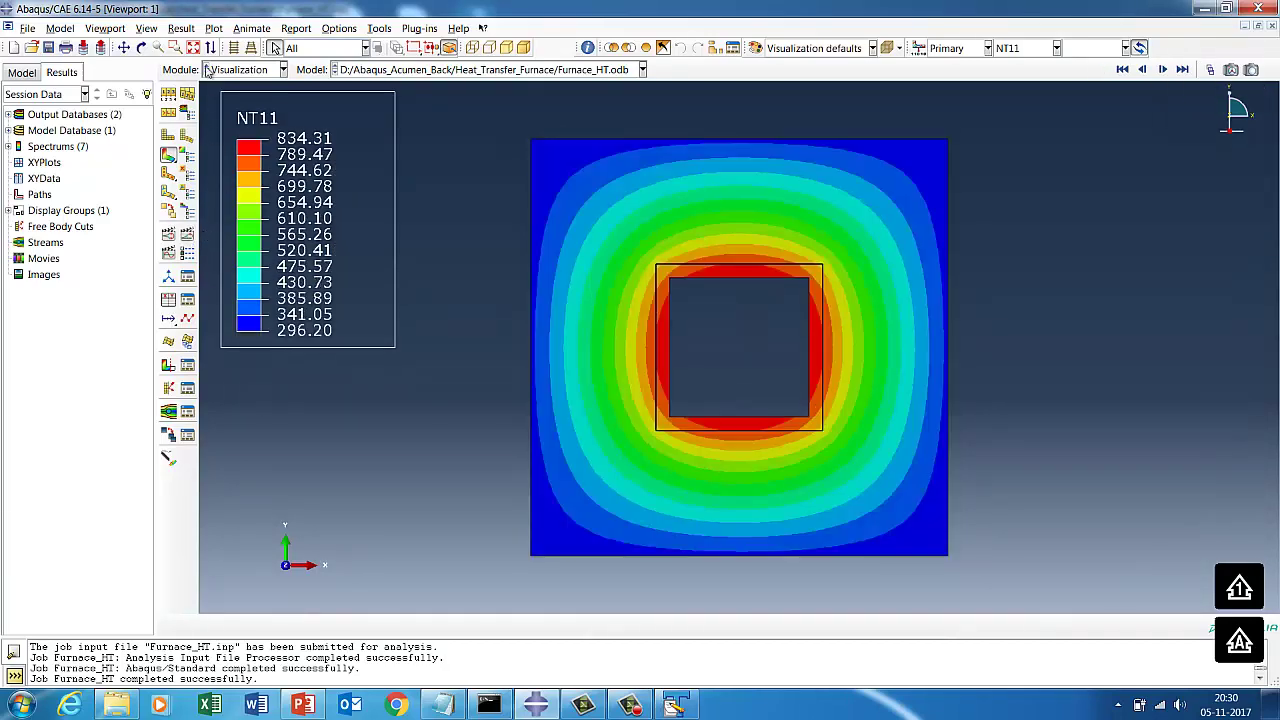
- Switch the contour variable back to heat flux HFL, Magnitude and animate it over the time history
left_click(181, 28)
left_click(198, 95)
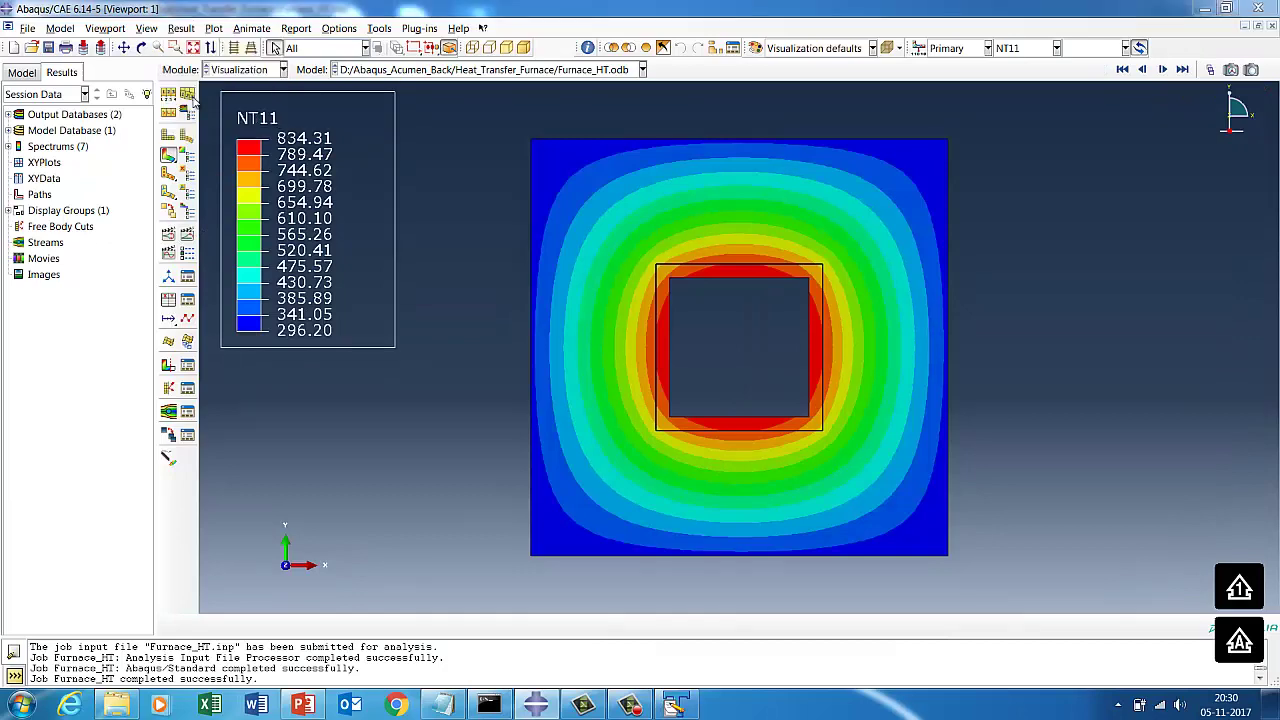
left_click(148, 244)
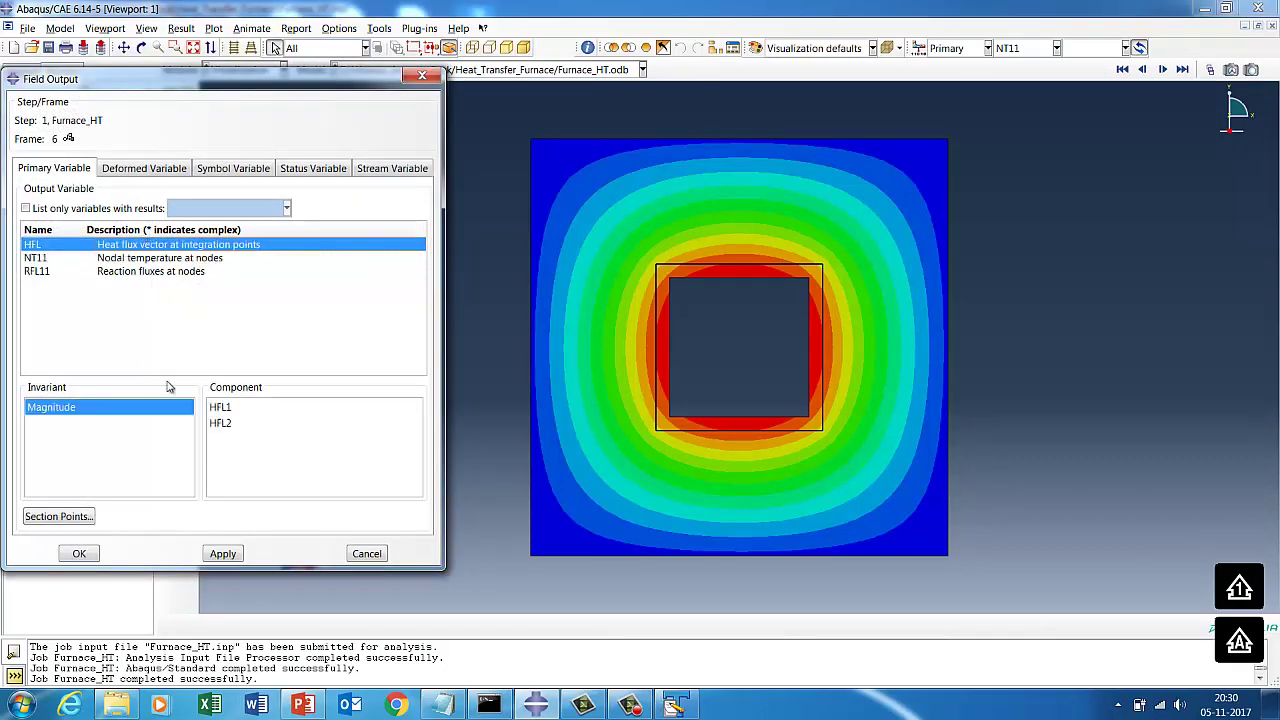
left_click(221, 554)
left_click(79, 553)
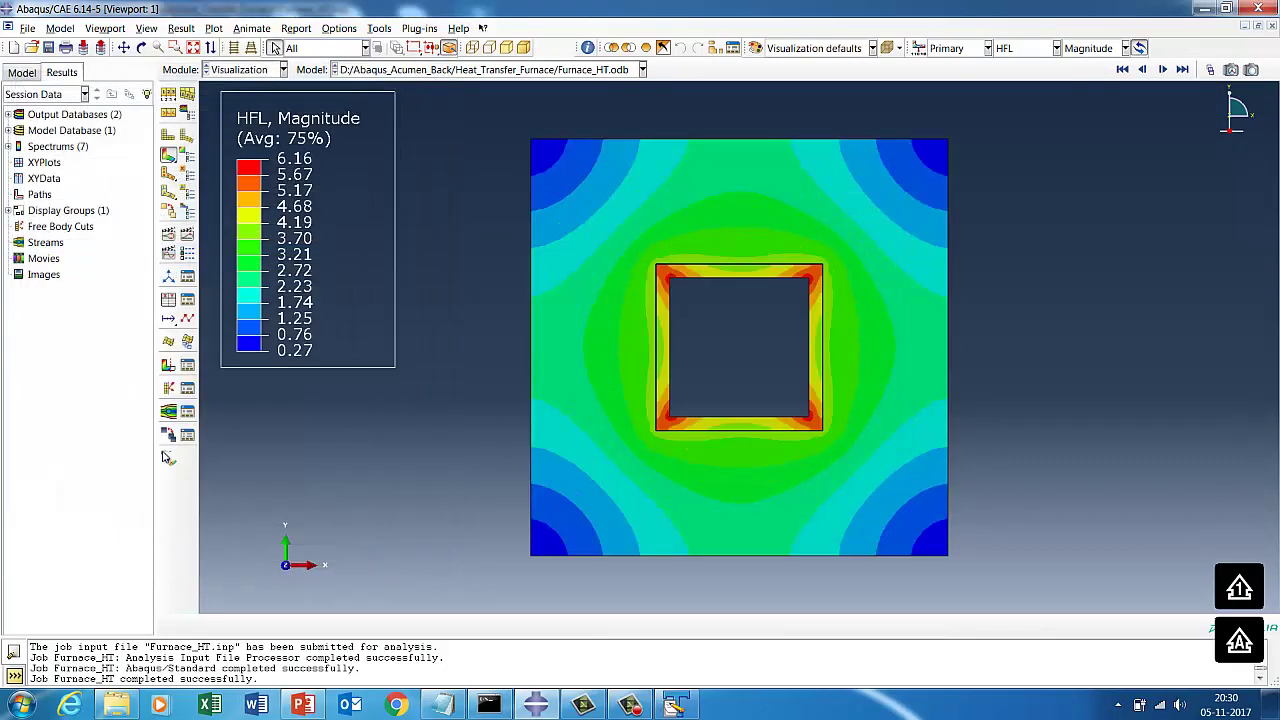
left_click(185, 238)
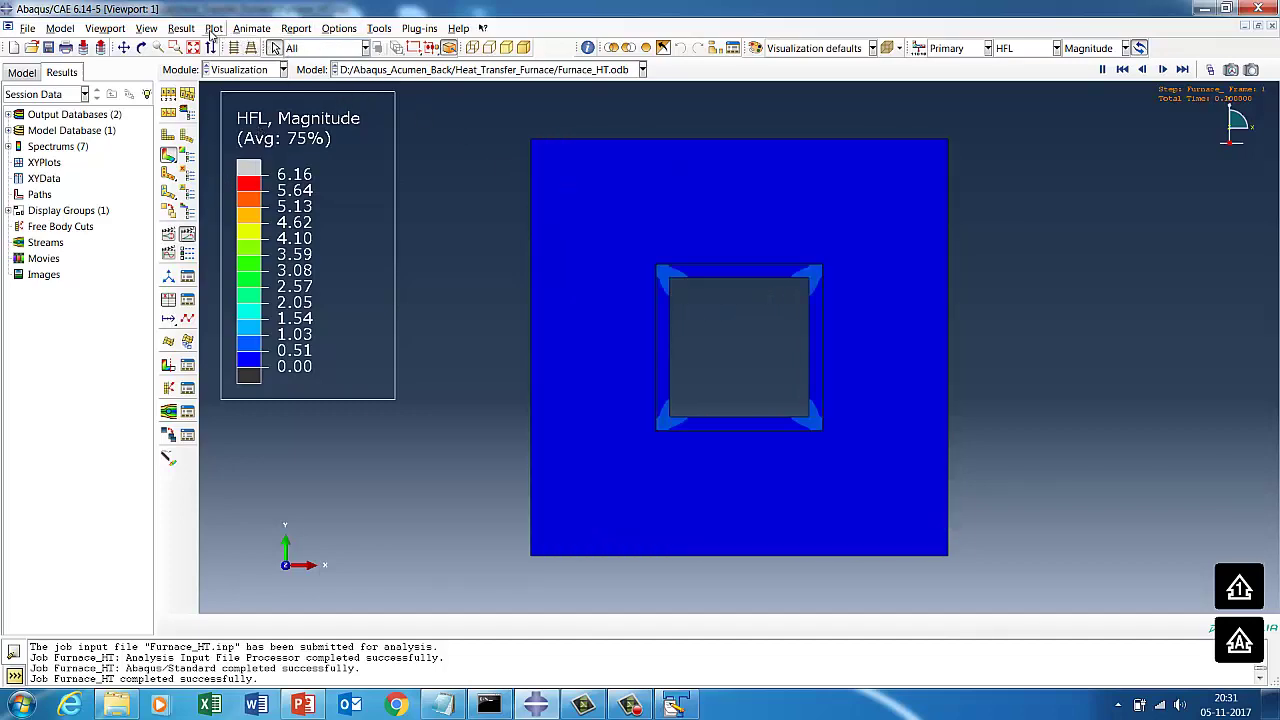
- Plot the heat flux vectors as symbols on the deformed shape and play, then stop, their time-history animation
left_click(213, 29)
mouse_move(242, 96)
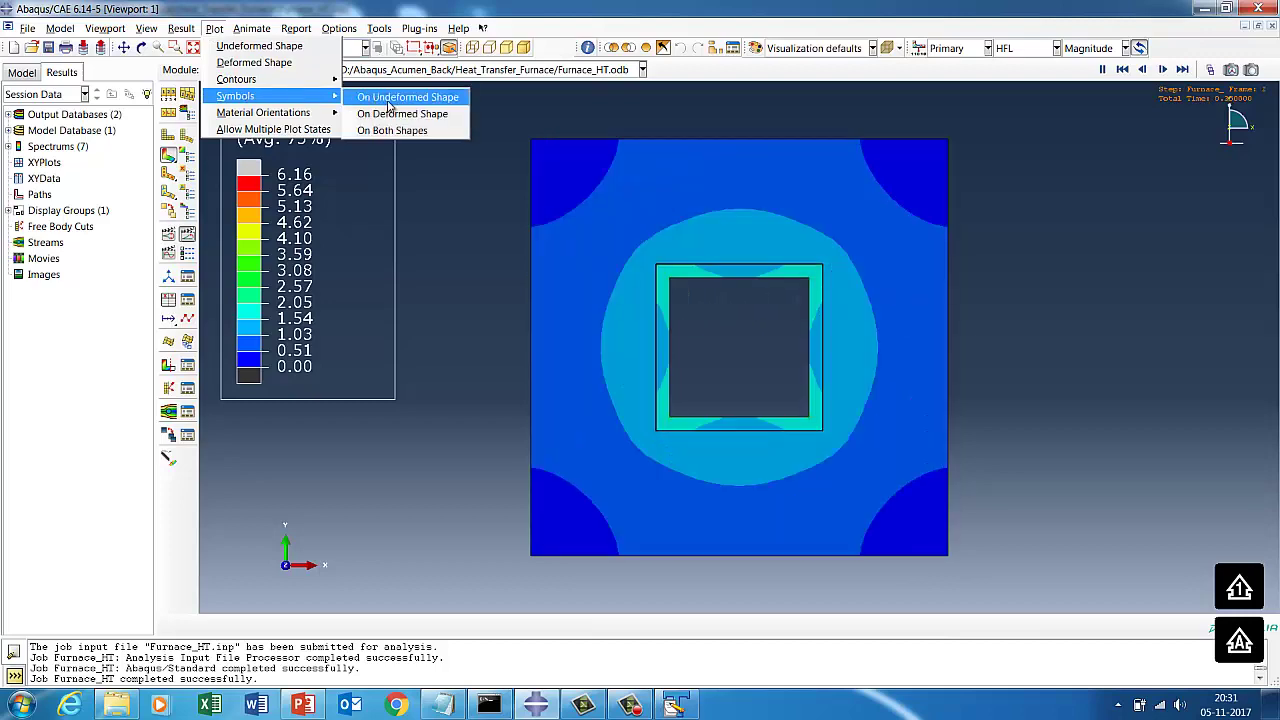
left_click(391, 115)
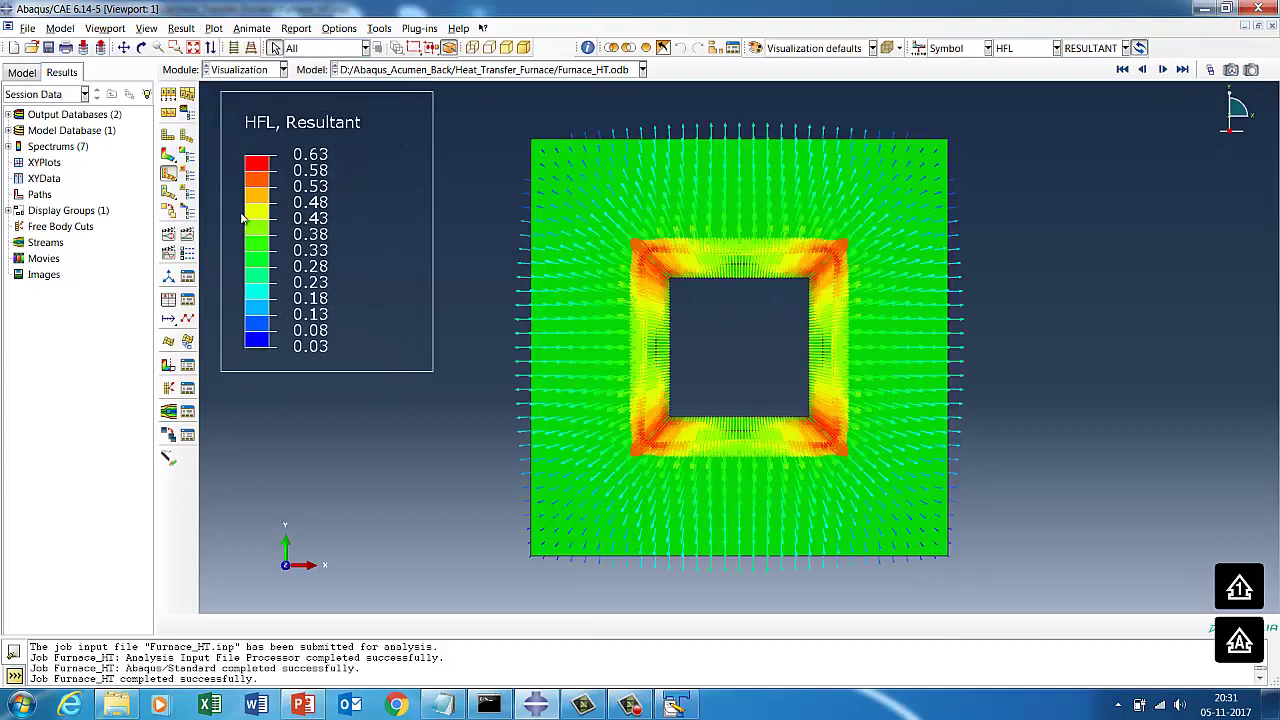
left_click(188, 234)
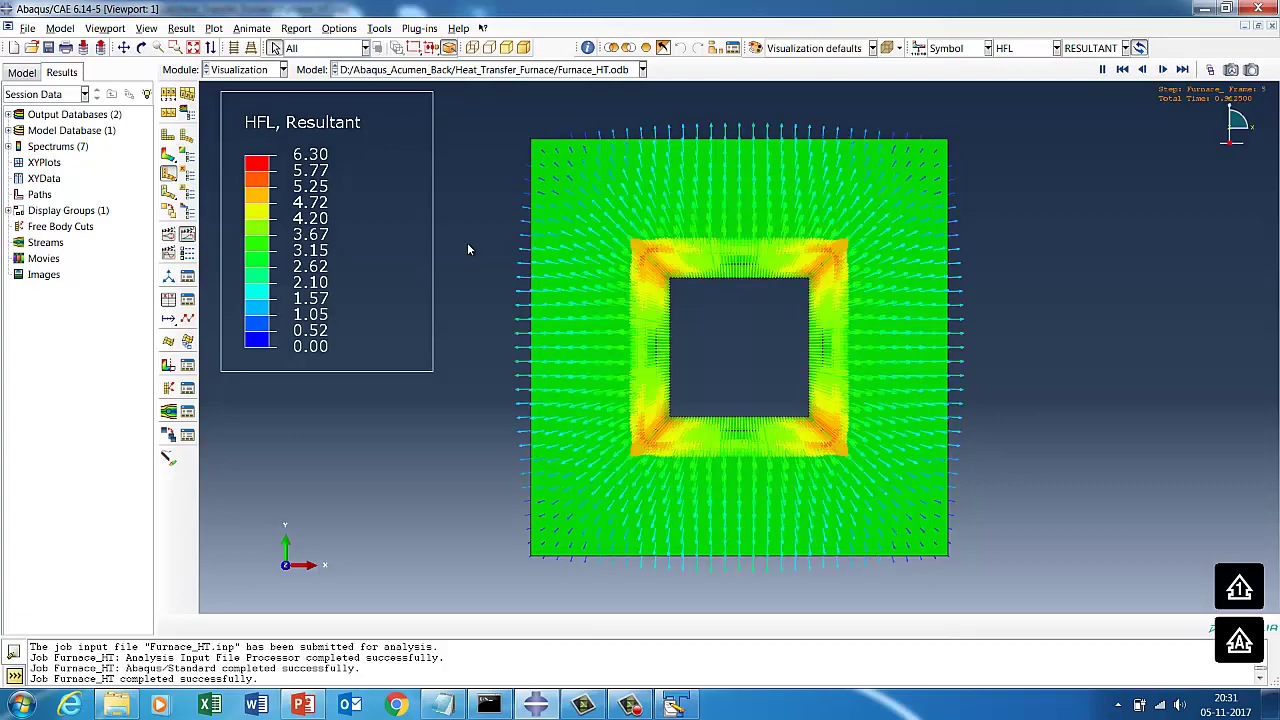
left_click(186, 236)
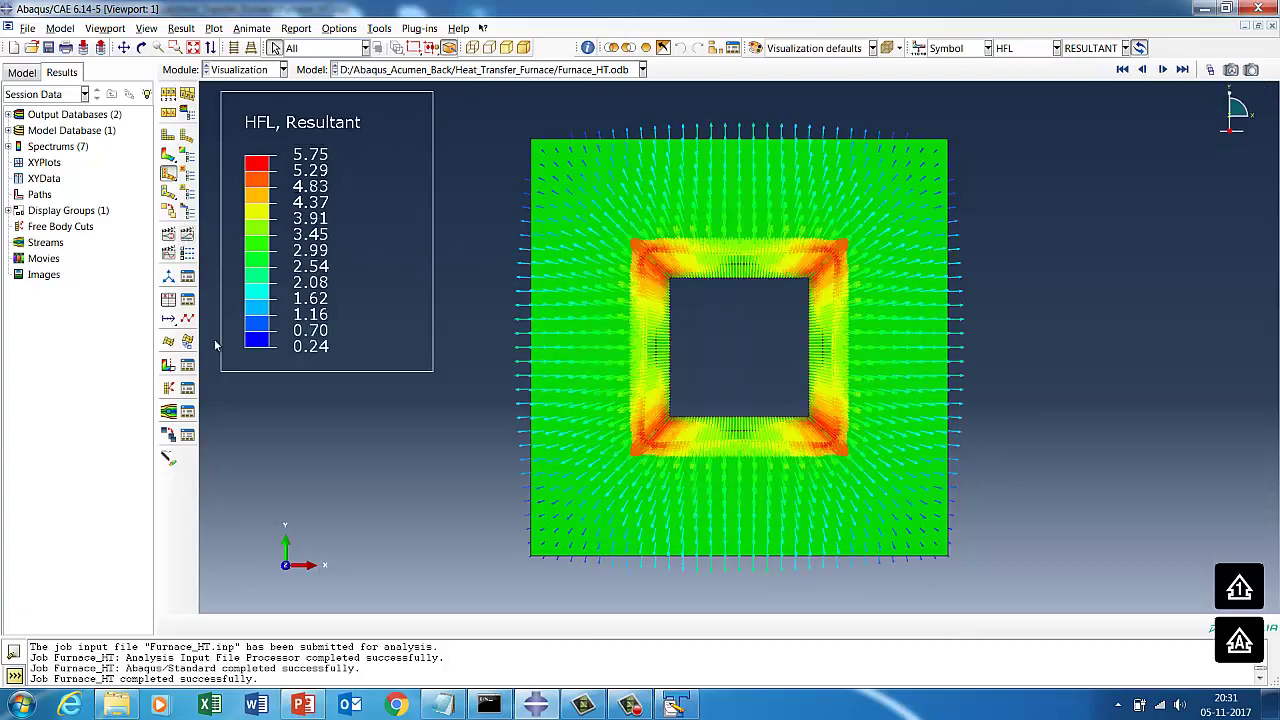
- Switch to the Heat_Transfer_Furnace presentation in PowerPoint and show slide 4 with the contact e-mail as a full-screen slide show
left_click(303, 705)
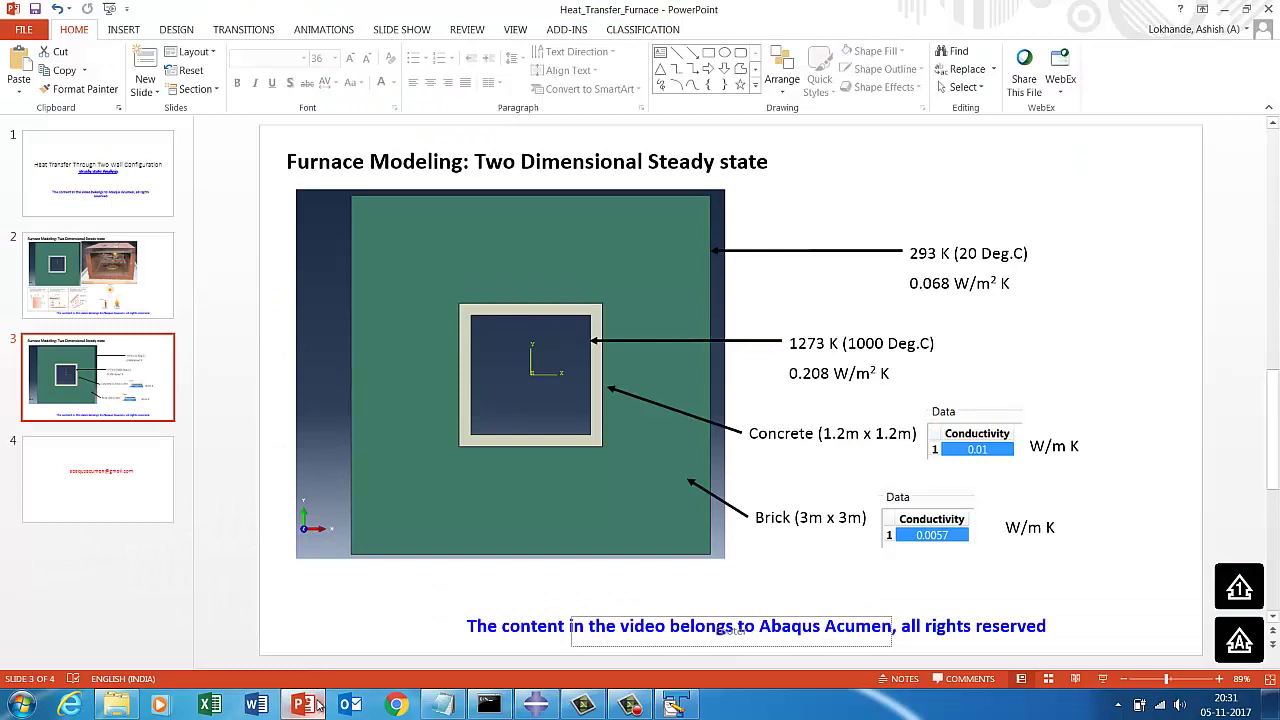
left_click(134, 455)
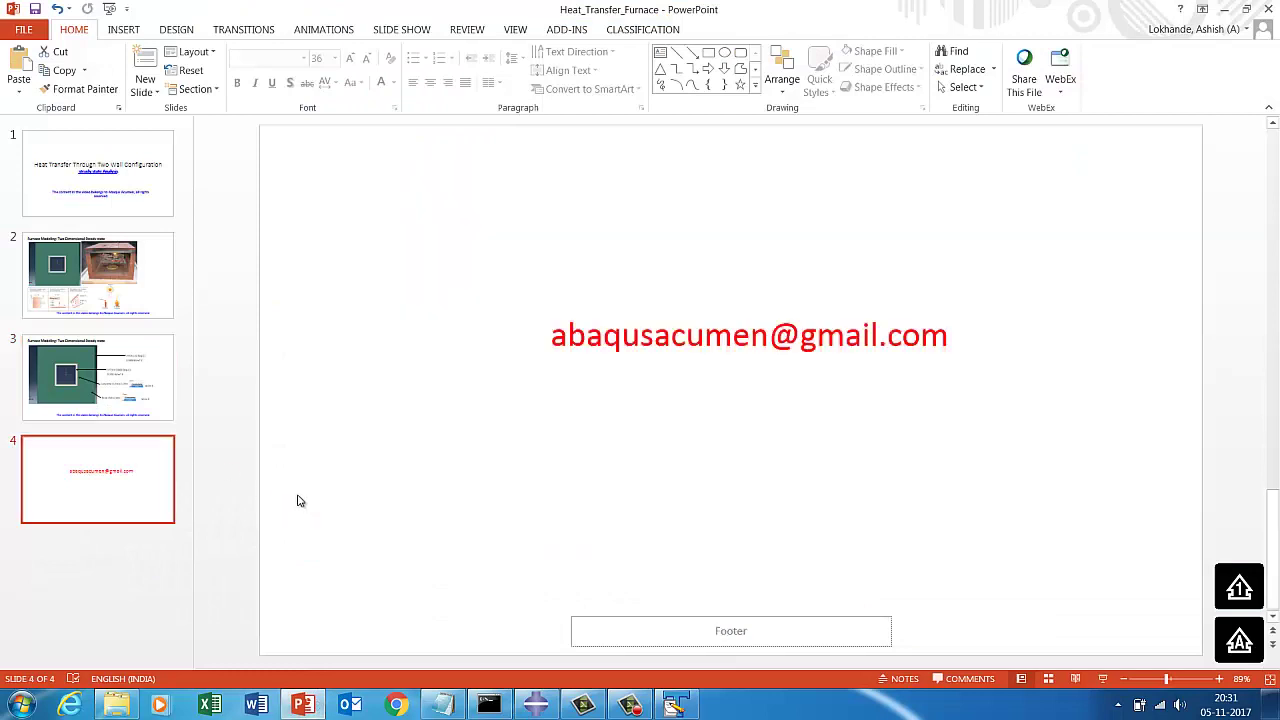
left_click(1104, 681)
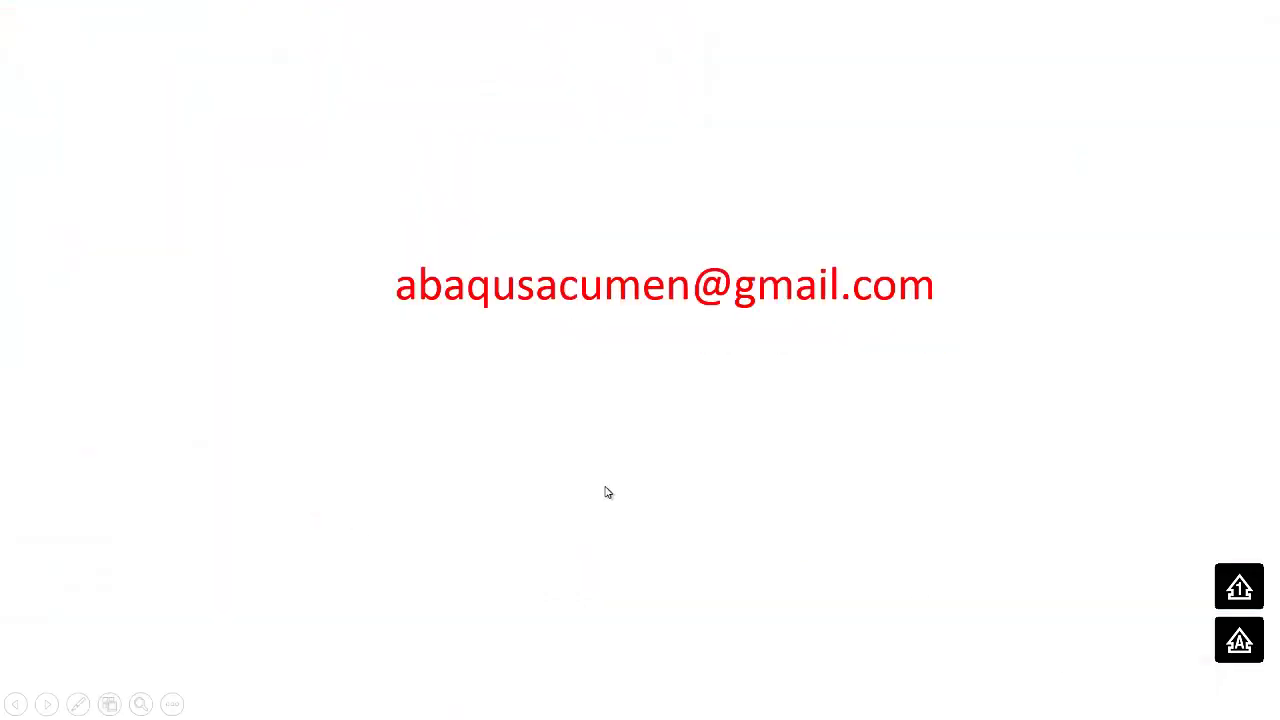